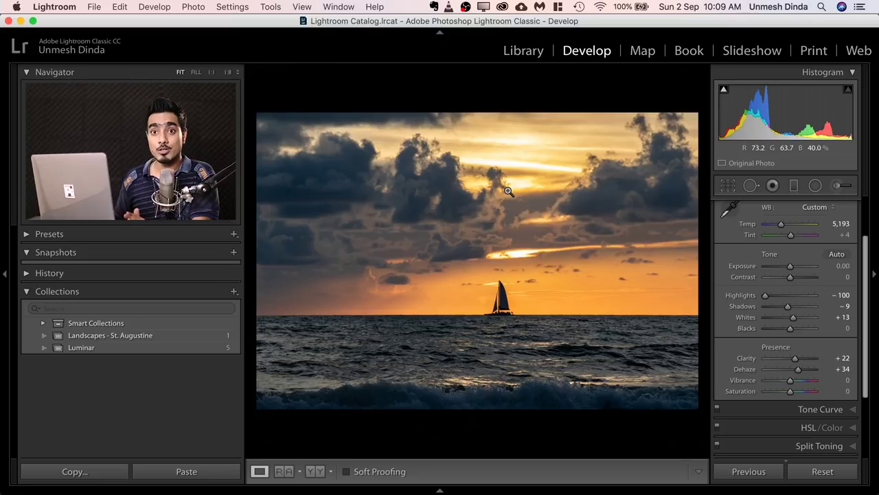
# Open the sailboat sunset photo from Lightroom as a Smart Object in Photoshop and switch to Photoshop.
pyautogui.rightClick(472, 174)
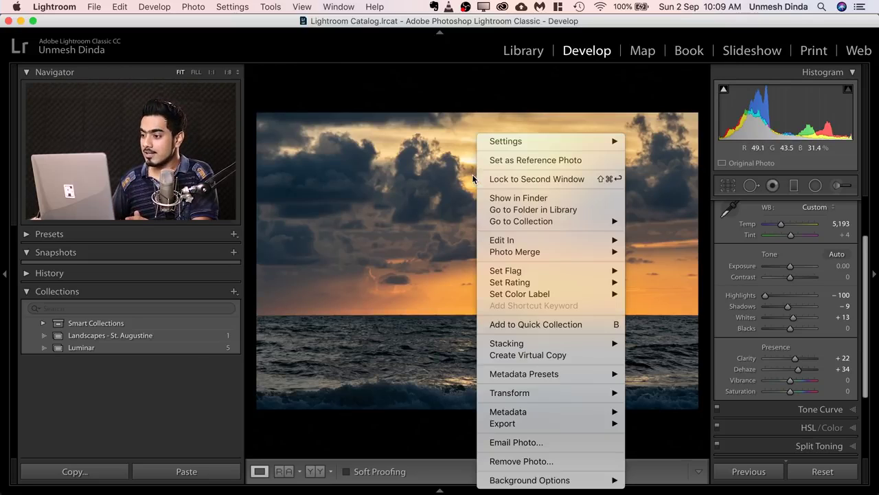
pyautogui.moveTo(520, 240)
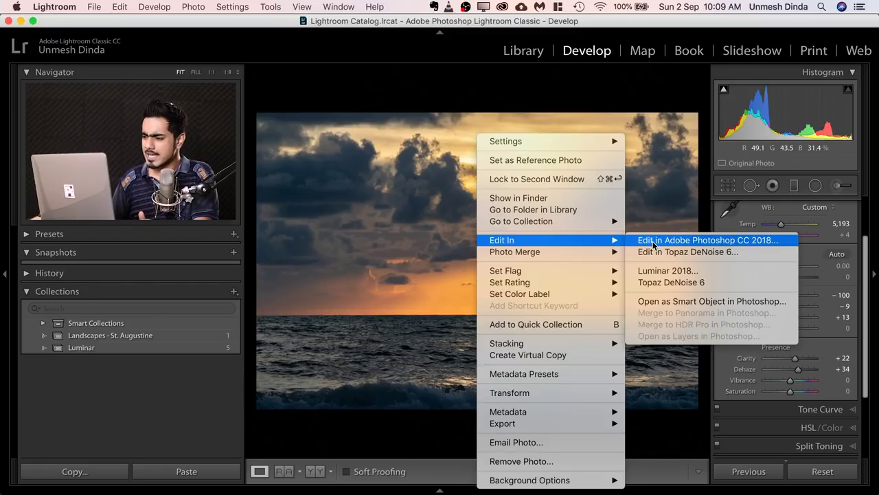
pyautogui.click(660, 303)
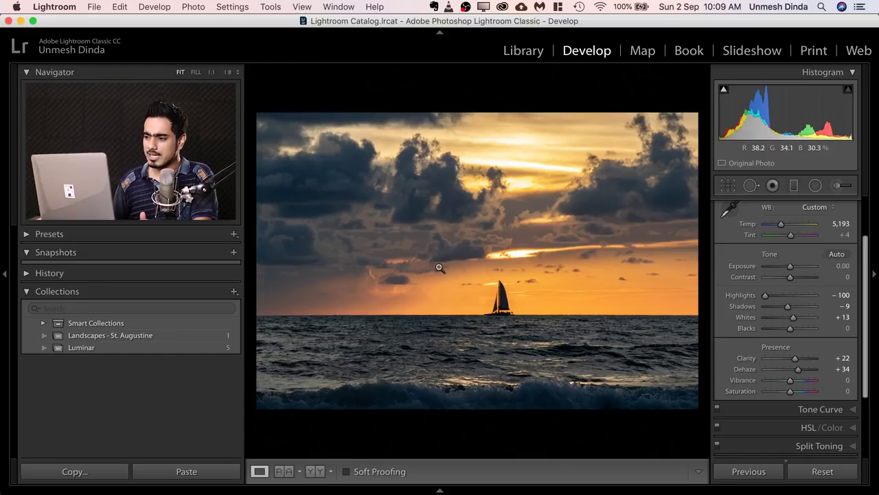
pyautogui.moveTo(247, 491)
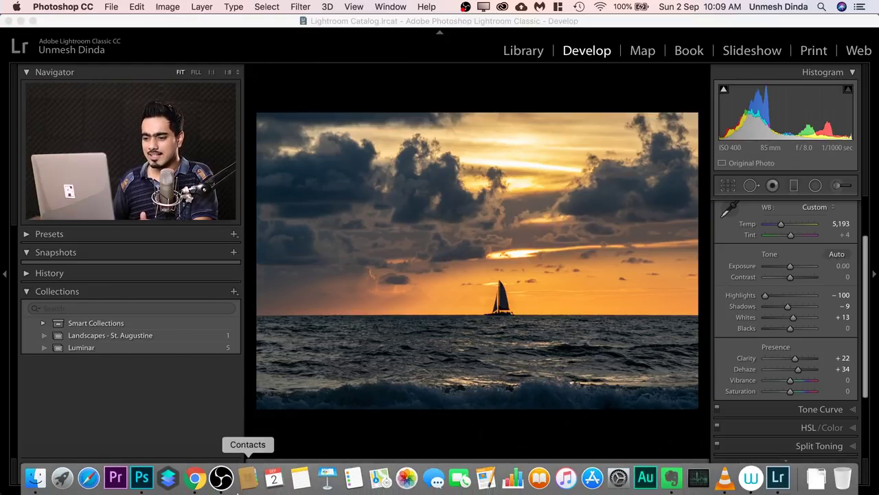
pyautogui.click(144, 477)
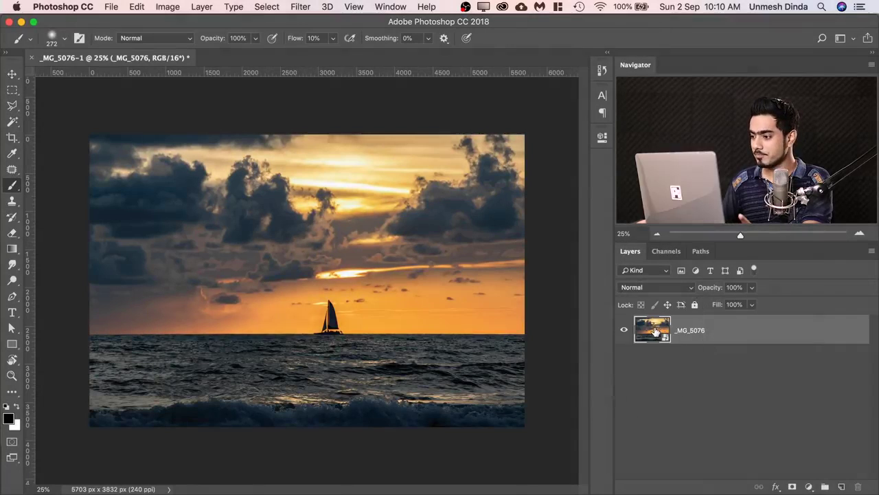
# Open the _MG_5076 smart object in Camera Raw, test the pole's Heal spot at opacity 1 and 100, and cancel.
pyautogui.doubleClick(658, 331)
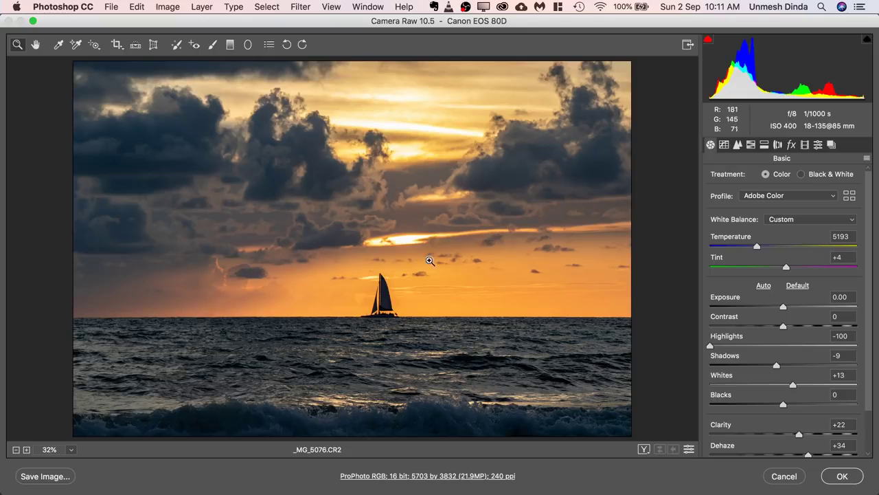
pyautogui.click(179, 45)
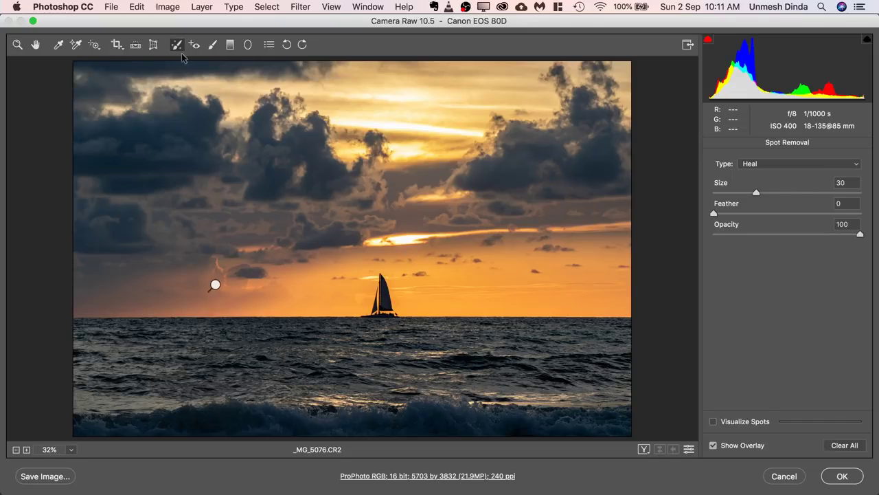
pyautogui.moveTo(206, 260); pyautogui.dragTo(206, 349)
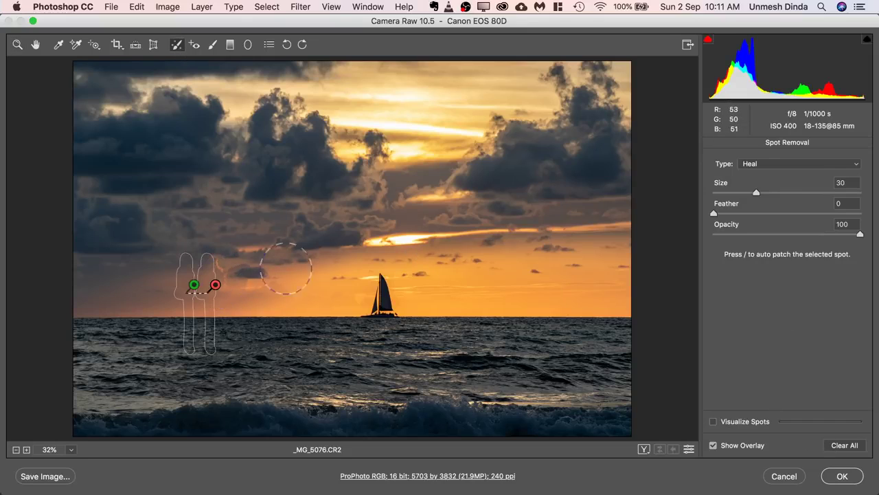
pyautogui.moveTo(847, 238); pyautogui.dragTo(649, 251)
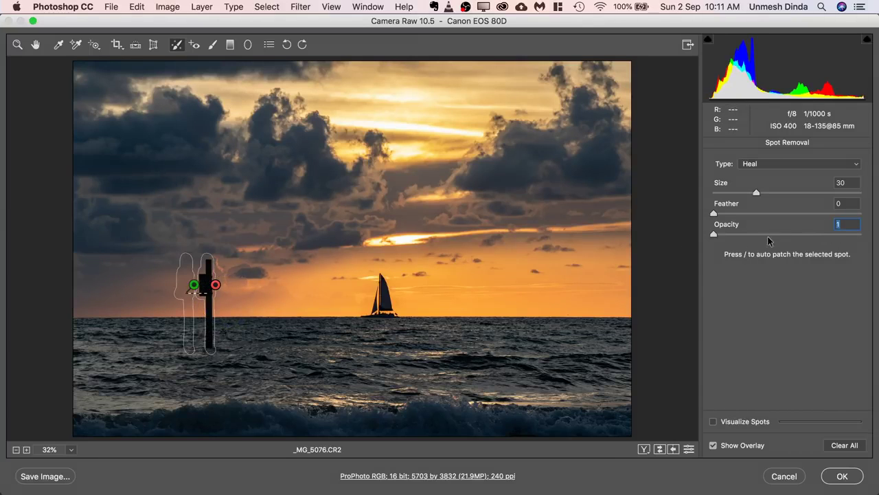
pyautogui.moveTo(715, 234); pyautogui.dragTo(878, 238)
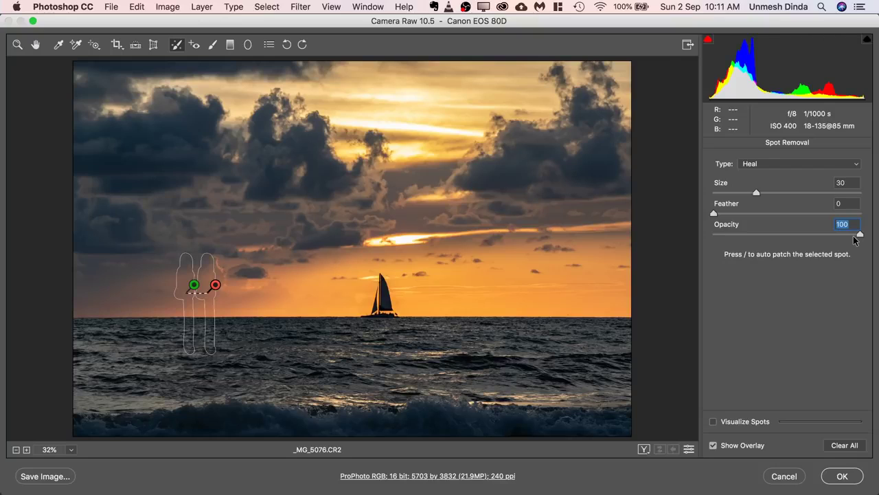
pyautogui.click(785, 476)
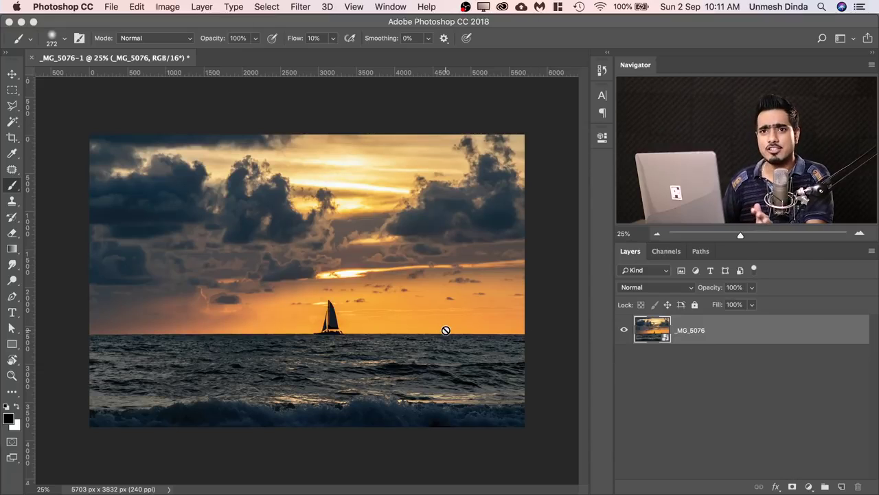
# Add a Curves adjustment layer, lower the midtones slightly with a highlight anchor point, and lift the black point.
pyautogui.click(808, 487)
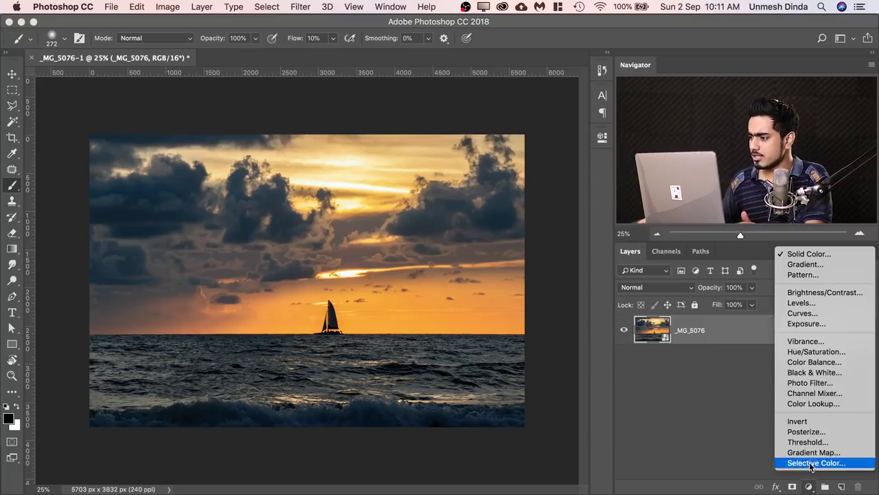
pyautogui.click(802, 313)
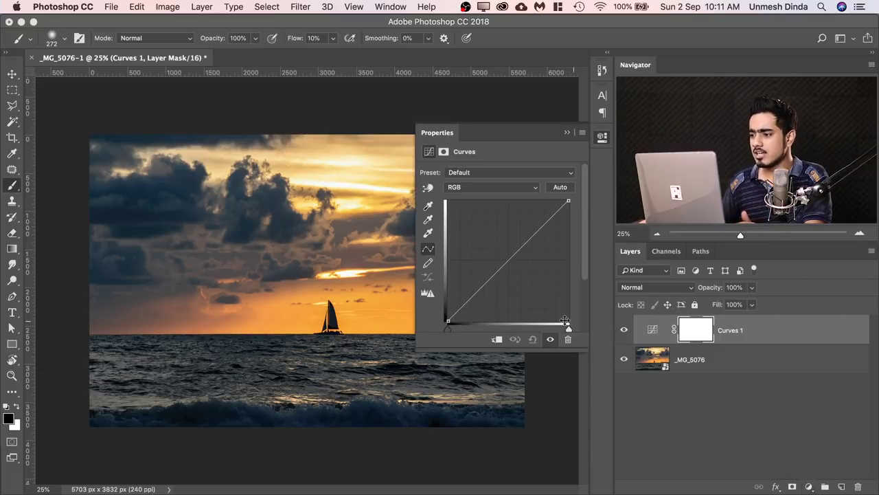
pyautogui.click(534, 232)
pyautogui.moveTo(507, 264); pyautogui.dragTo(507, 268)
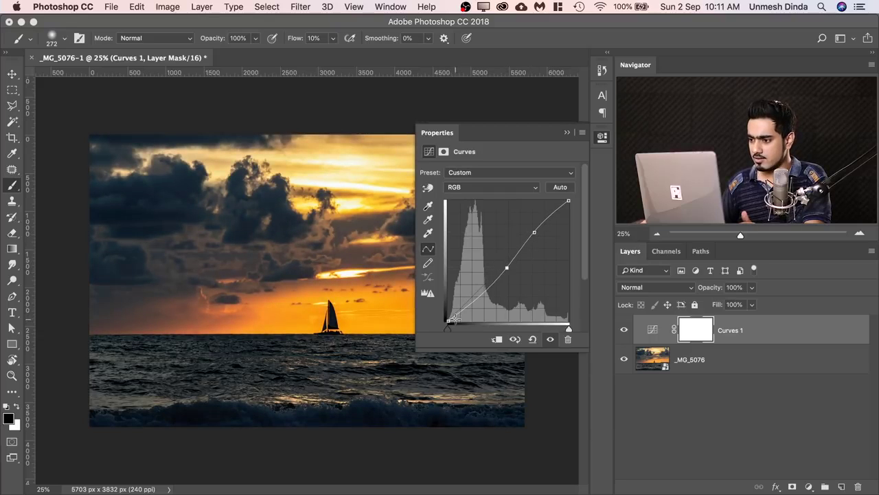
pyautogui.moveTo(449, 319); pyautogui.dragTo(448, 312)
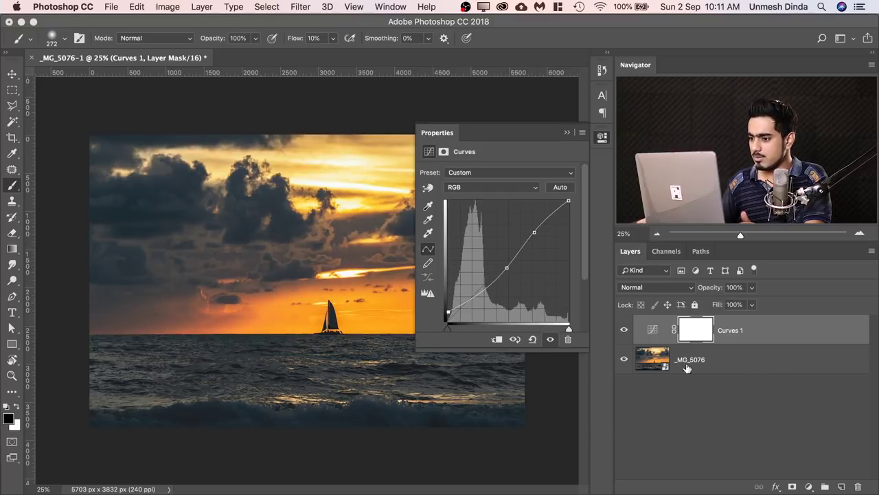
# Add a black-to-white Gradient Map adjustment layer above the Curves layer and set its opacity to 74%.
pyautogui.click(809, 486)
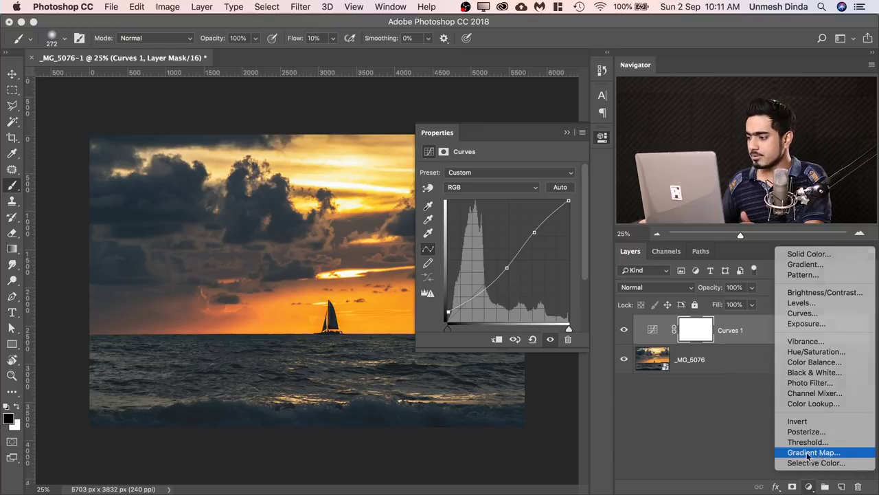
pyautogui.click(807, 451)
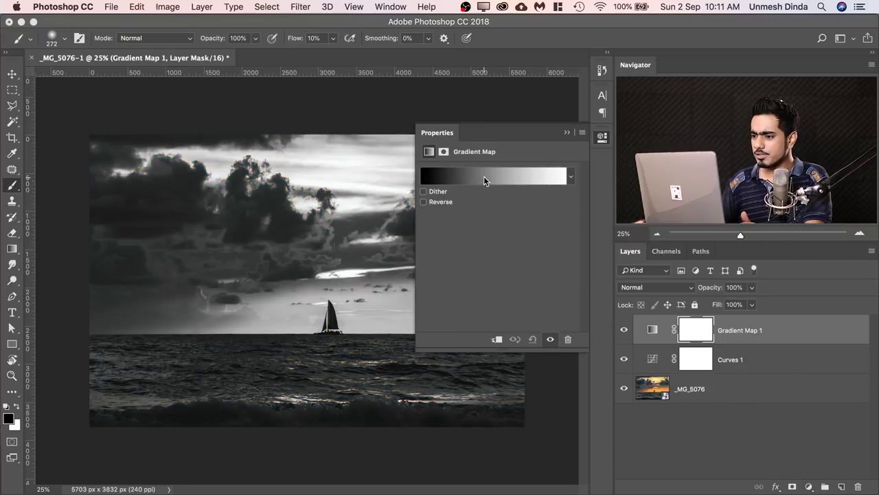
pyautogui.click(566, 132)
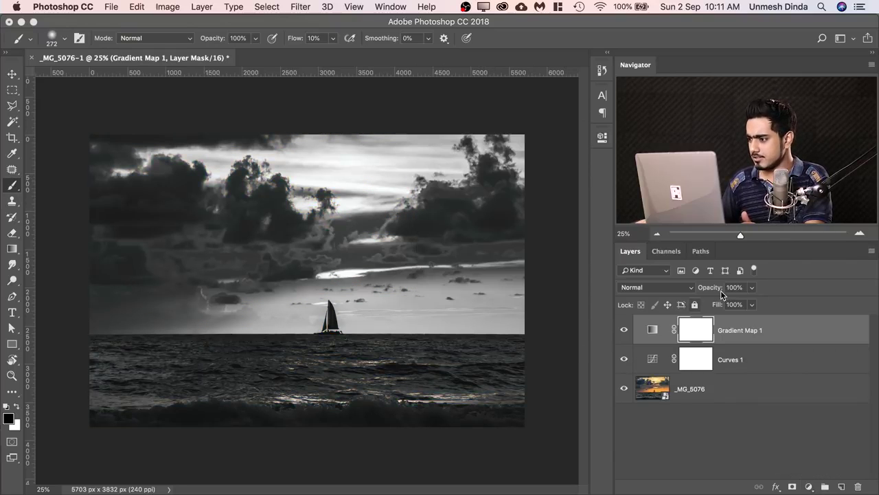
pyautogui.moveTo(715, 290); pyautogui.dragTo(690, 277)
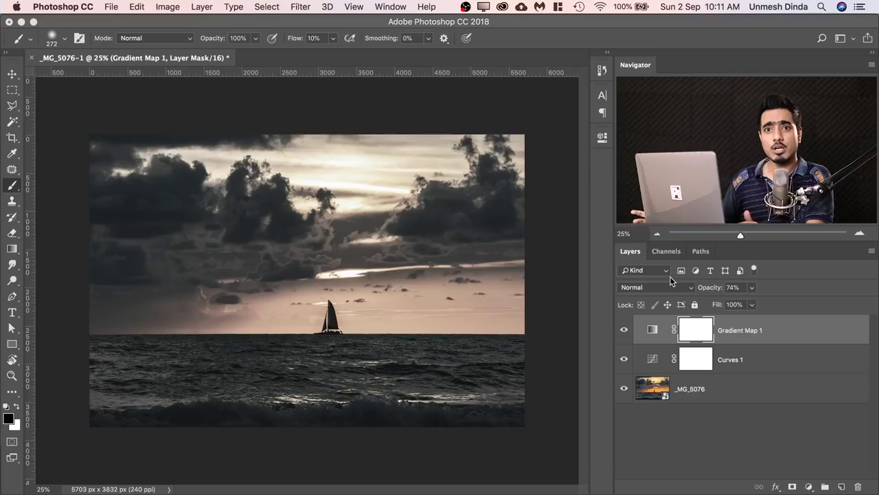
# Reopen the _MG_5076 smart object in Camera Raw, set Clarity to +68 and apply the change.
pyautogui.click(654, 388)
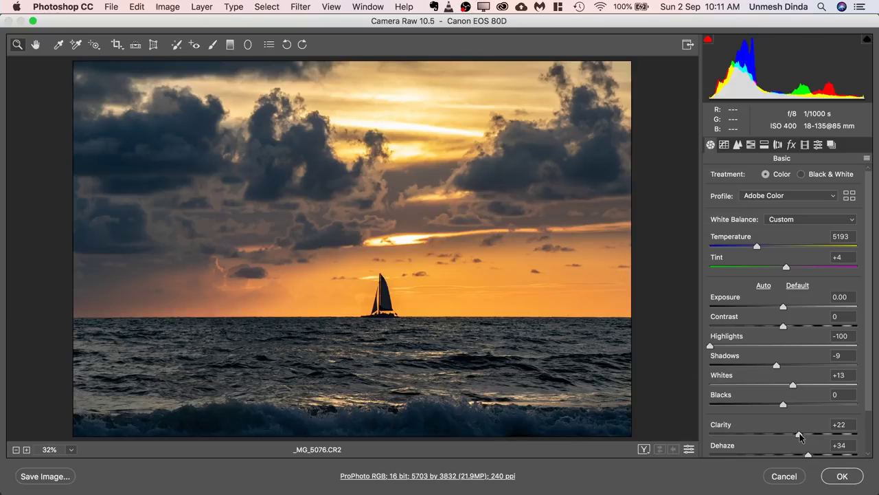
pyautogui.moveTo(800, 435); pyautogui.dragTo(834, 435)
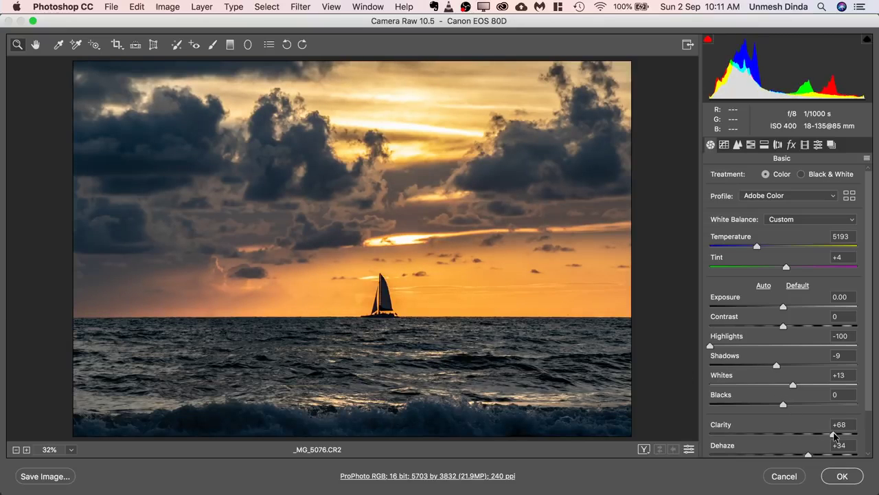
pyautogui.click(841, 477)
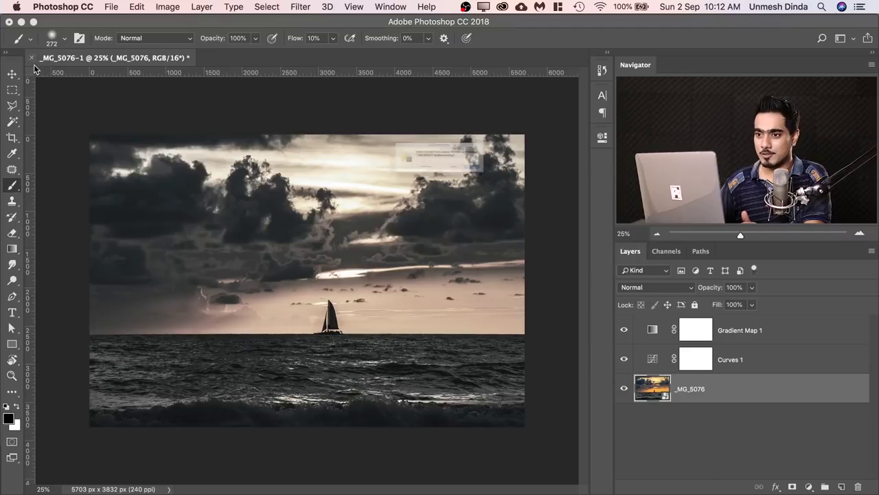
# Close the Photoshop document without saving, switch to Lightroom and reveal its filmstrip.
pyautogui.click(398, 187)
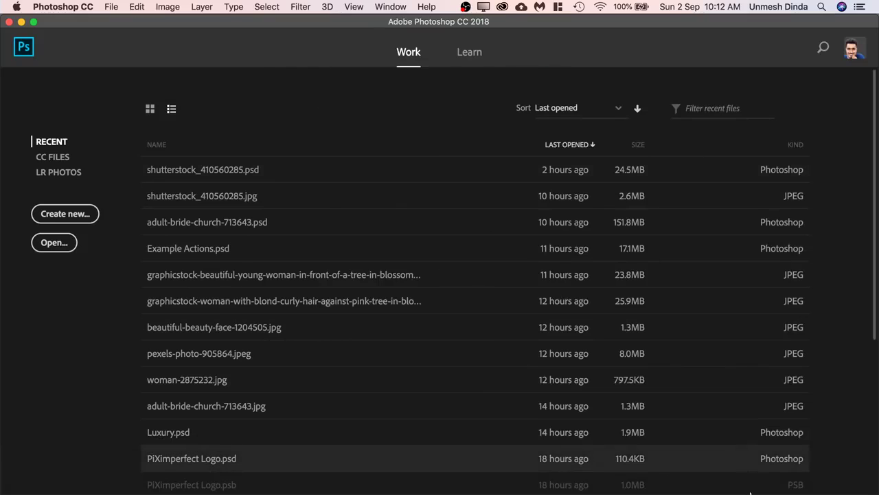
pyautogui.click(686, 472)
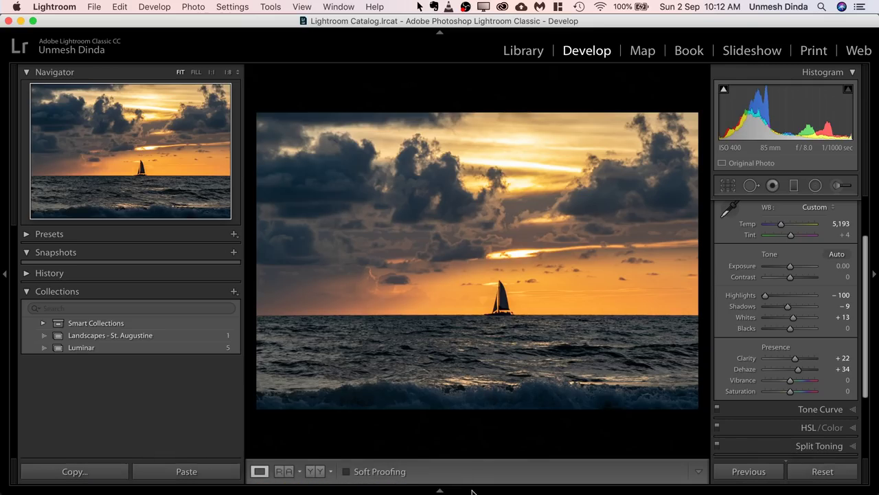
pyautogui.click(436, 489)
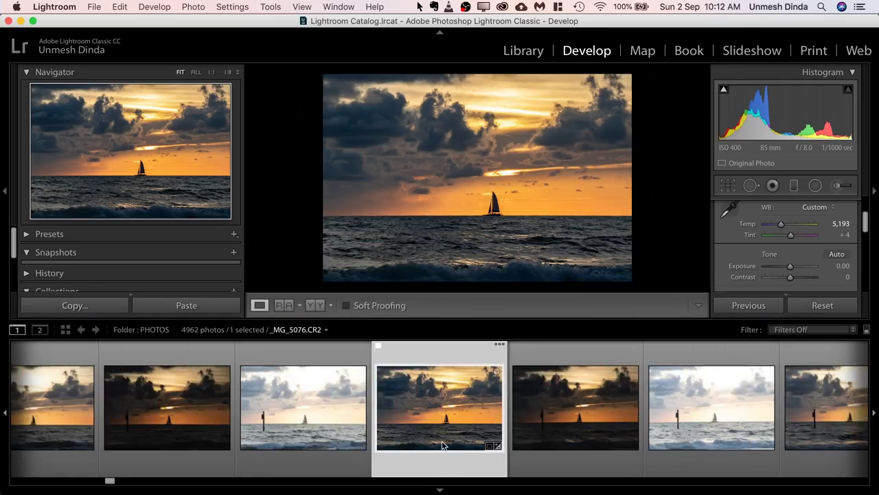
# Show _MG_5076.CR2 in Finder and open that raw file in Photoshop's Camera Raw.
pyautogui.rightClick(446, 402)
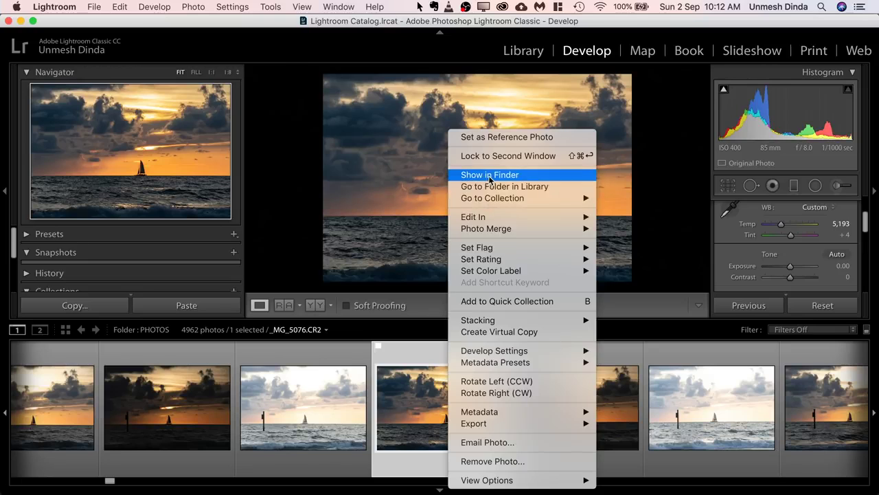
pyautogui.click(440, 219)
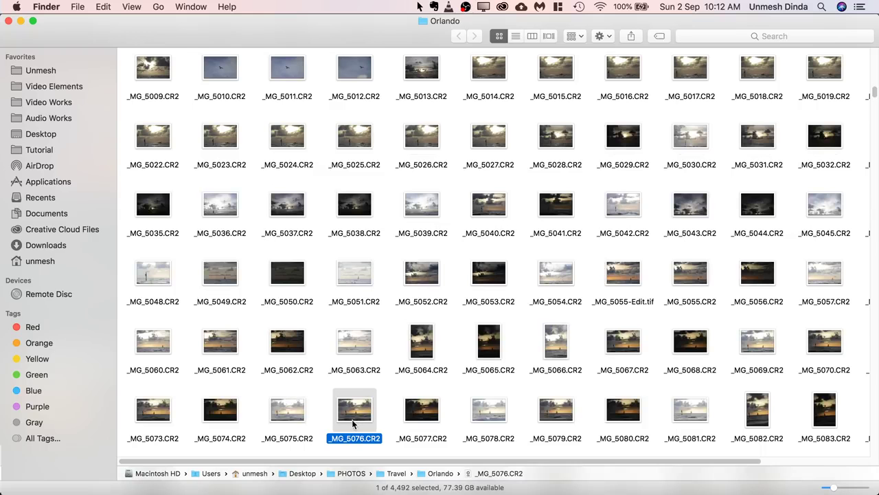
pyautogui.moveTo(354, 413); pyautogui.dragTo(143, 482)
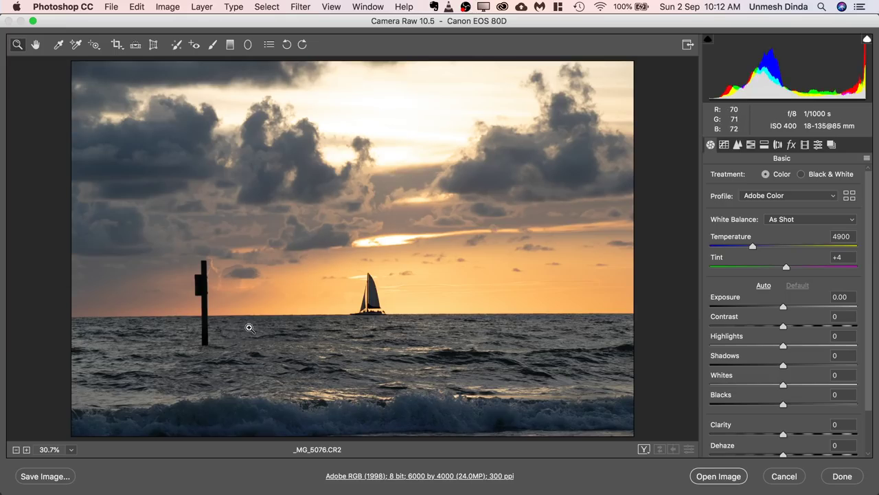
# Set the raw photo's Exposure to -0.25, Highlights to -100, Clarity to +39 and Dehaze to +22.
pyautogui.click(776, 307)
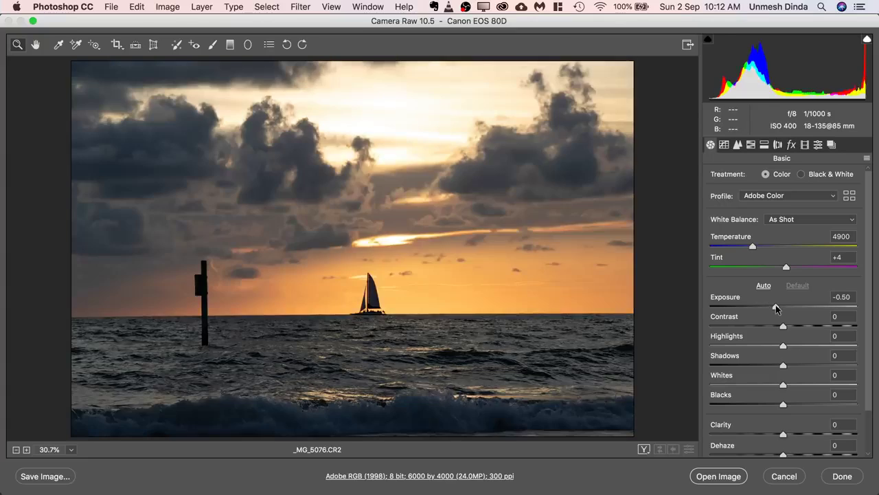
pyautogui.moveTo(776, 307)
pyautogui.mouseDown()
pyautogui.moveTo(727, 307)
pyautogui.moveTo(780, 307)
pyautogui.mouseUp()
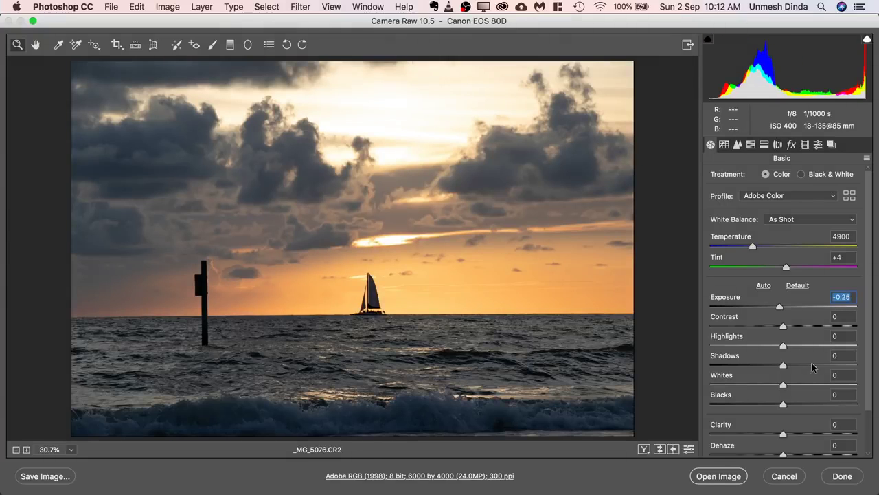
pyautogui.moveTo(781, 346); pyautogui.dragTo(683, 345)
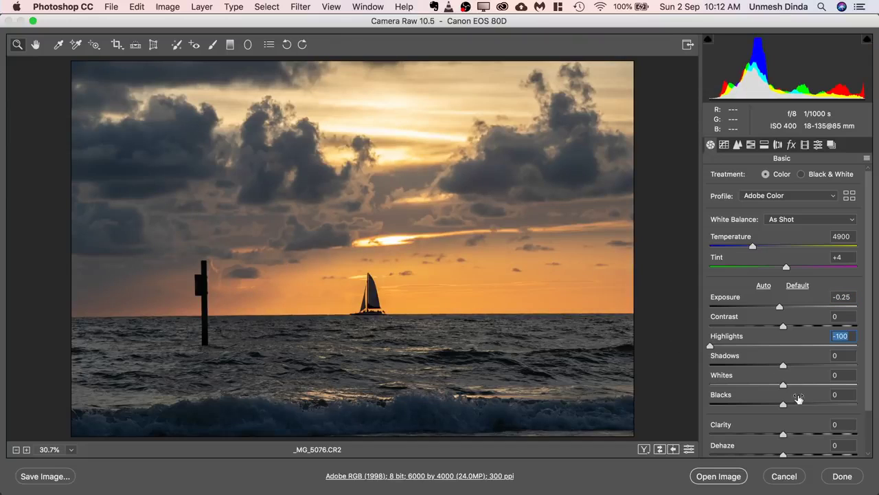
pyautogui.moveTo(784, 434); pyautogui.dragTo(799, 455)
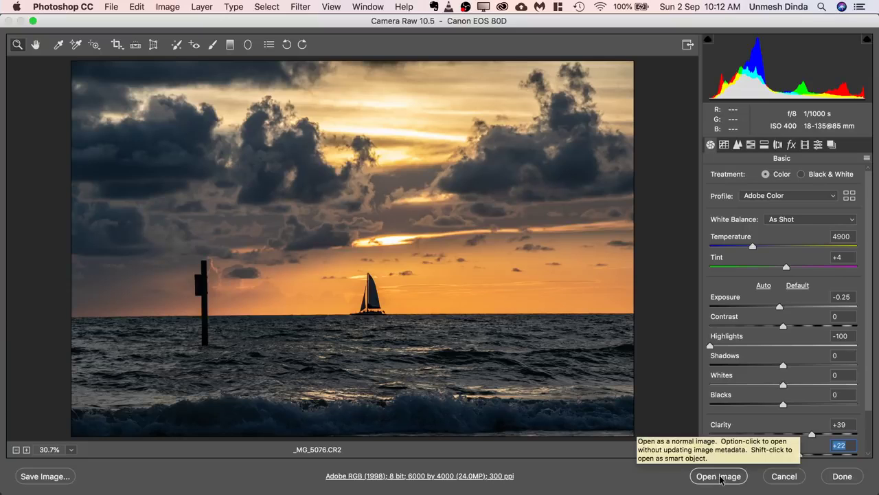
# Enable Open in Photoshop as Smart Objects in Camera Raw's workflow options and check the alternate way of opening the file.
pyautogui.press('shift')
pyautogui.press('shift')
pyautogui.keyDown('shift'); pyautogui.click(726, 474); pyautogui.keyUp('shift')
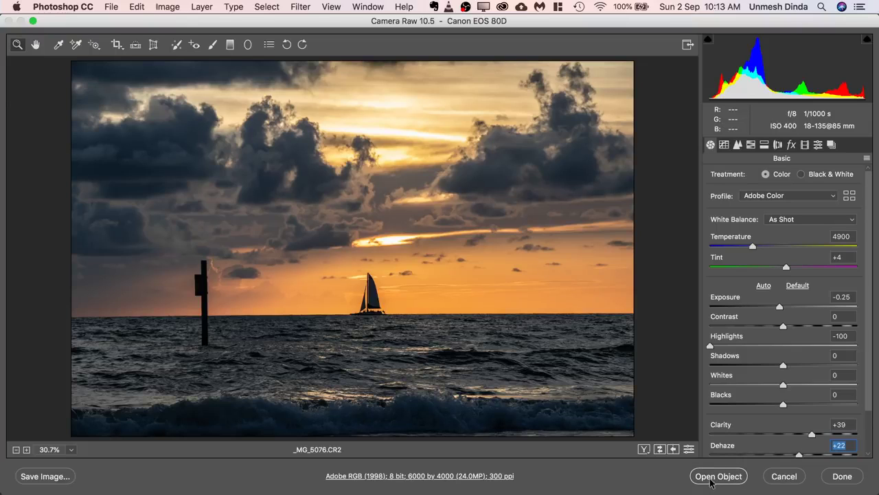
pyautogui.click(460, 476)
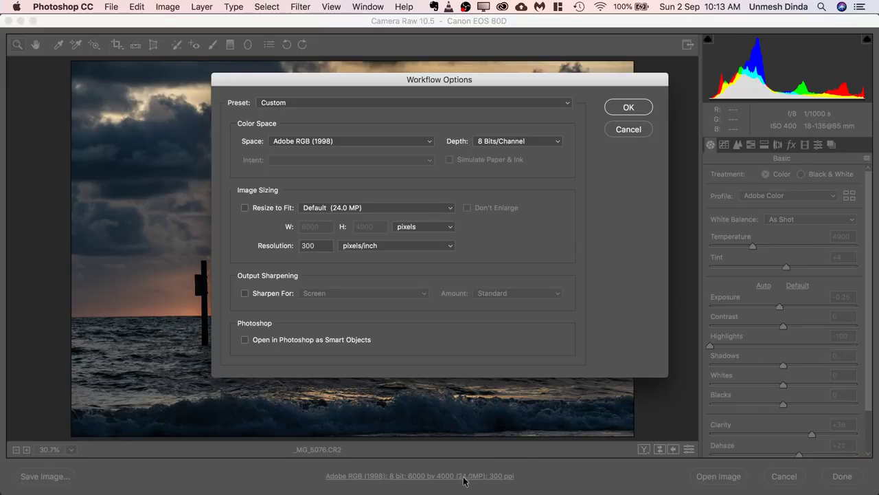
pyautogui.click(245, 340)
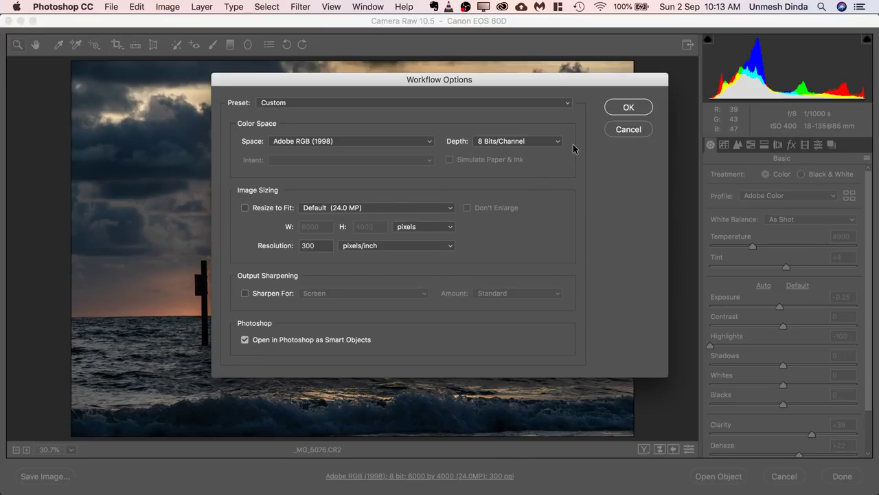
pyautogui.click(628, 105)
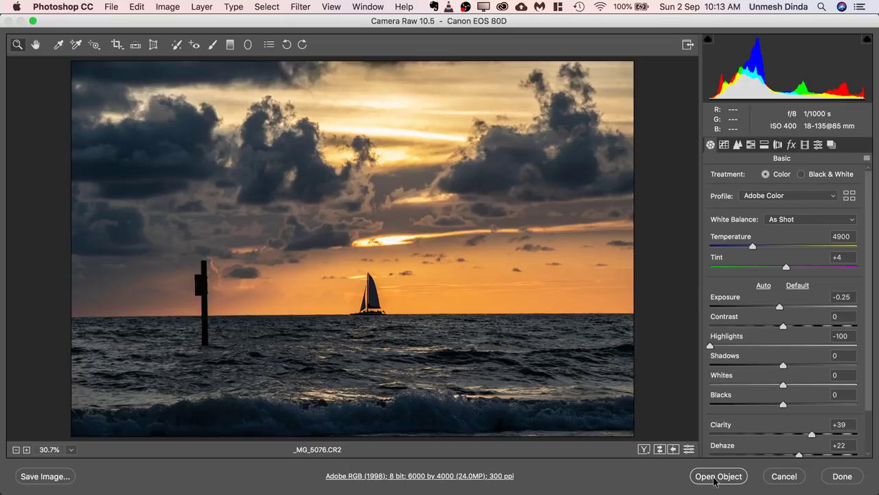
pyautogui.press('shift')
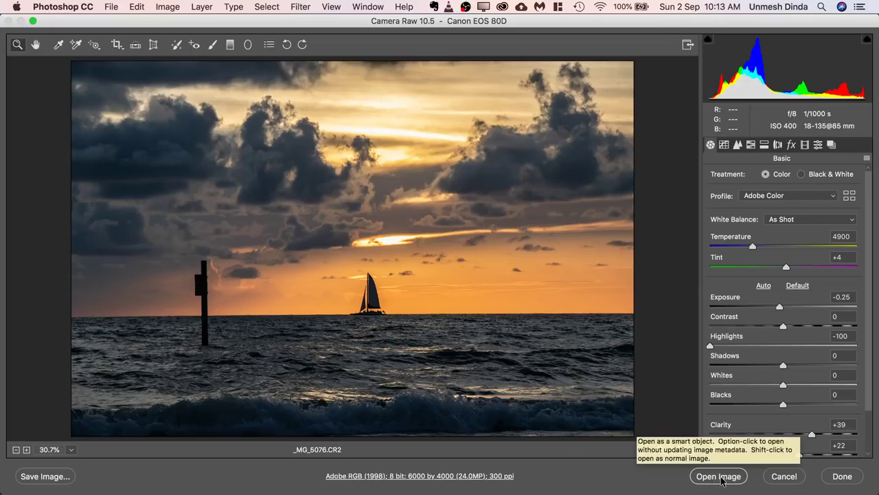
# Disable Open in Photoshop as Smart Objects in Camera Raw's workflow options.
pyautogui.click(444, 476)
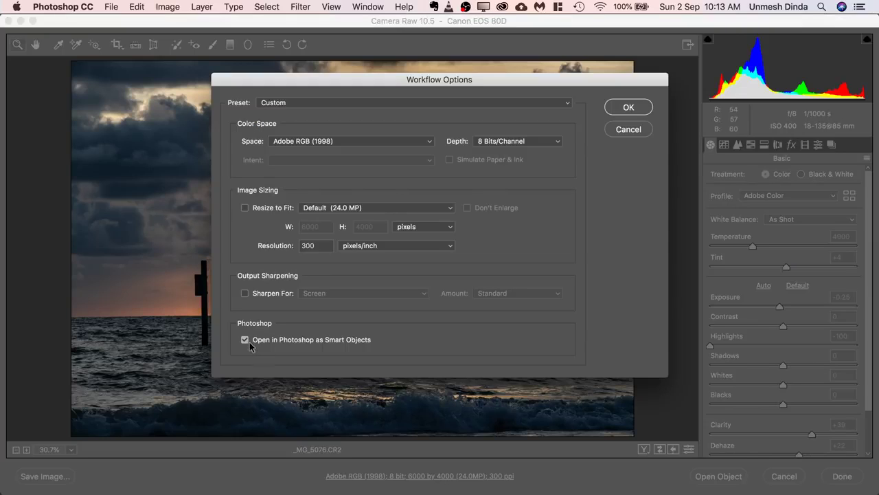
pyautogui.click(246, 339)
pyautogui.click(626, 108)
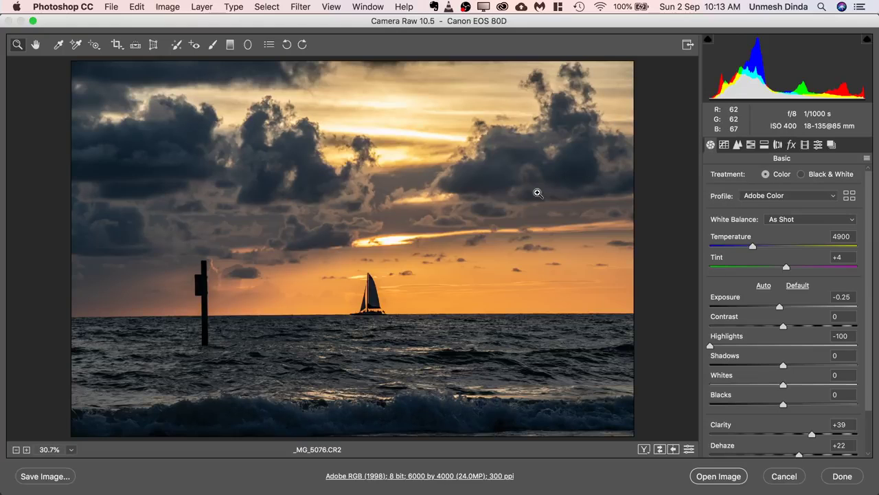
# Open the raw photo in Photoshop as a Smart Object and accept its raw settings when reopened in Camera Raw.
pyautogui.press('shift')
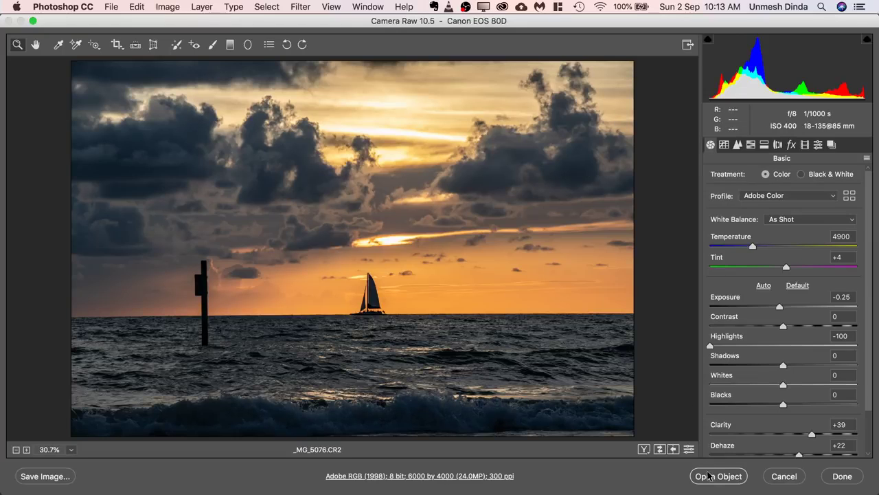
pyautogui.keyDown('shift'); pyautogui.click(713, 477); pyautogui.keyUp('shift')
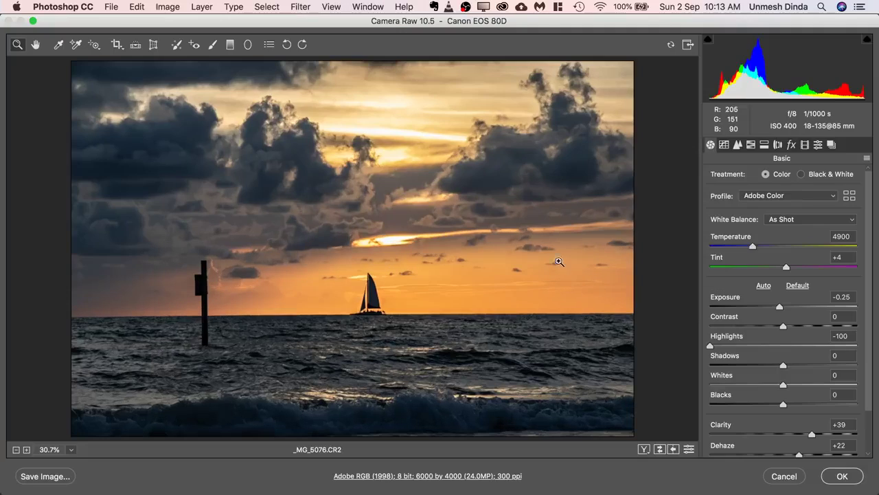
pyautogui.click(831, 473)
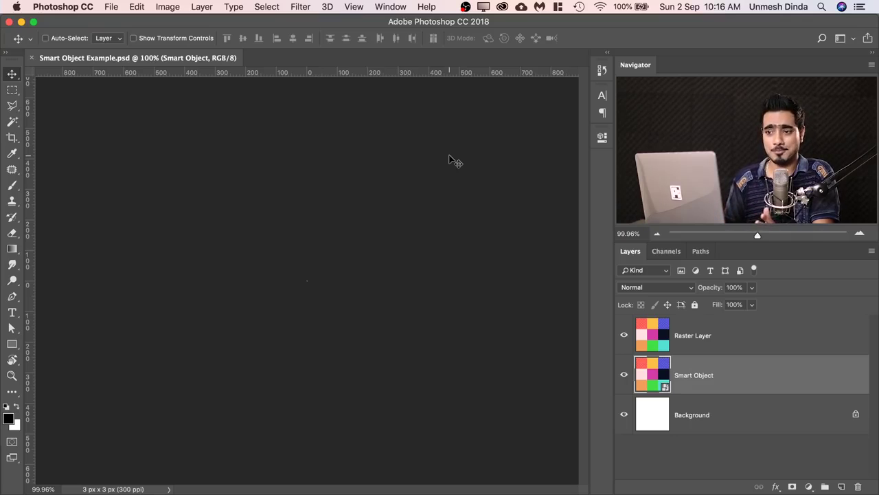
# Hide the Raster Layer in Smart Object Example.psd and select the Smart Object layer.
pyautogui.moveTo(324, 277); pyautogui.dragTo(466, 260)
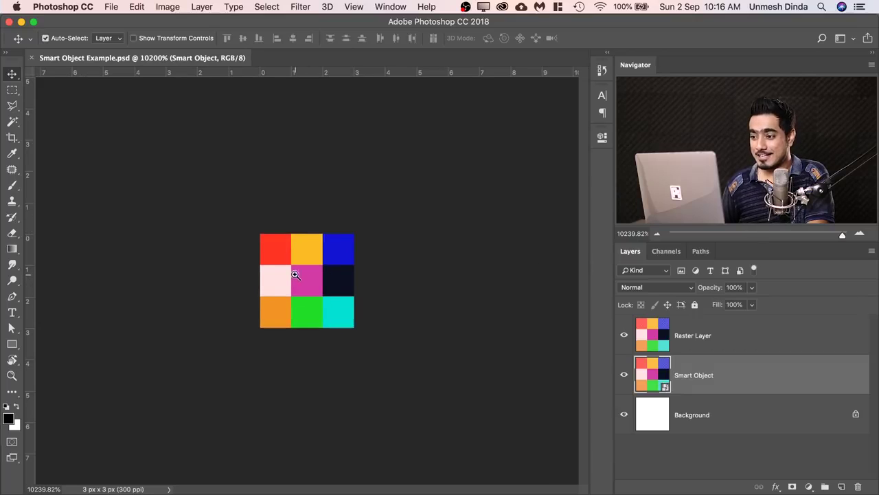
pyautogui.moveTo(296, 274); pyautogui.dragTo(430, 241)
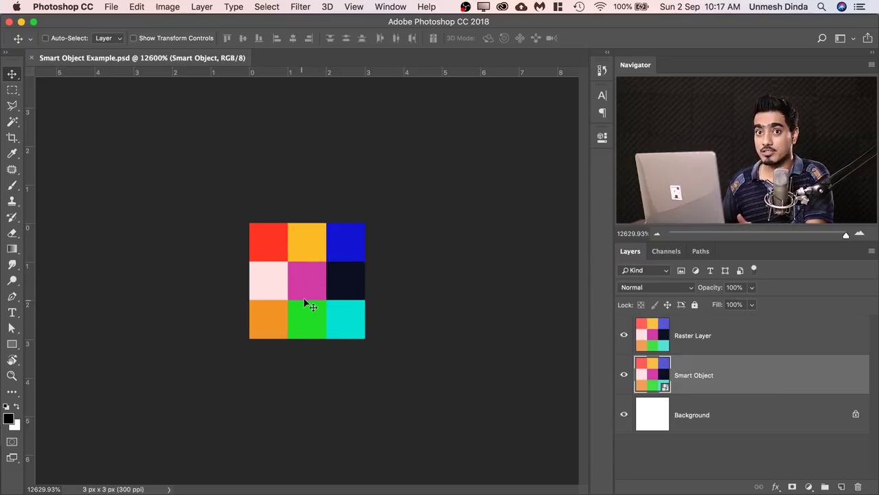
pyautogui.click(692, 339)
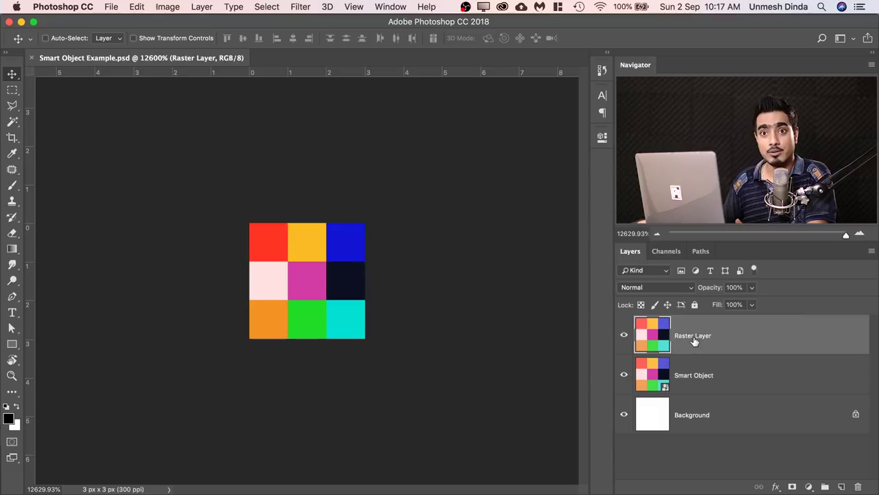
pyautogui.click(625, 336)
pyautogui.click(689, 376)
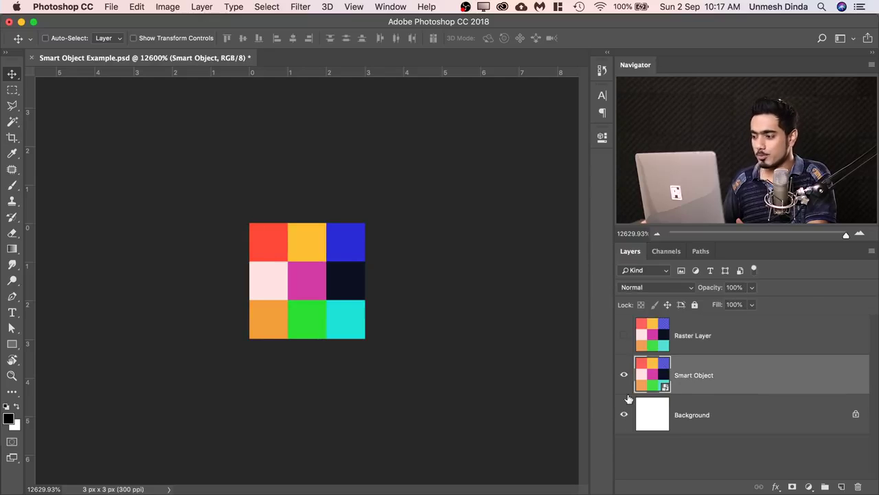
# Scale the Smart Object layer down to 66.67% with Free Transform, keeping its lower-left corner in place.
pyautogui.press('super')
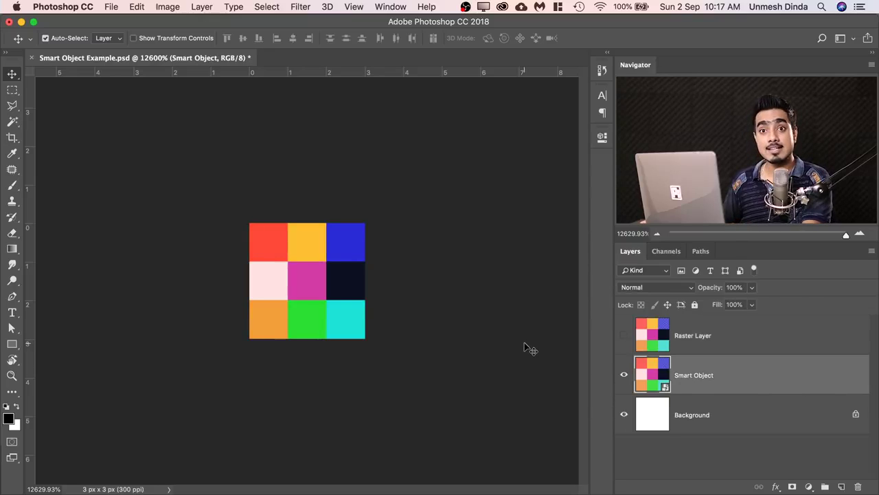
pyautogui.press('super+t')
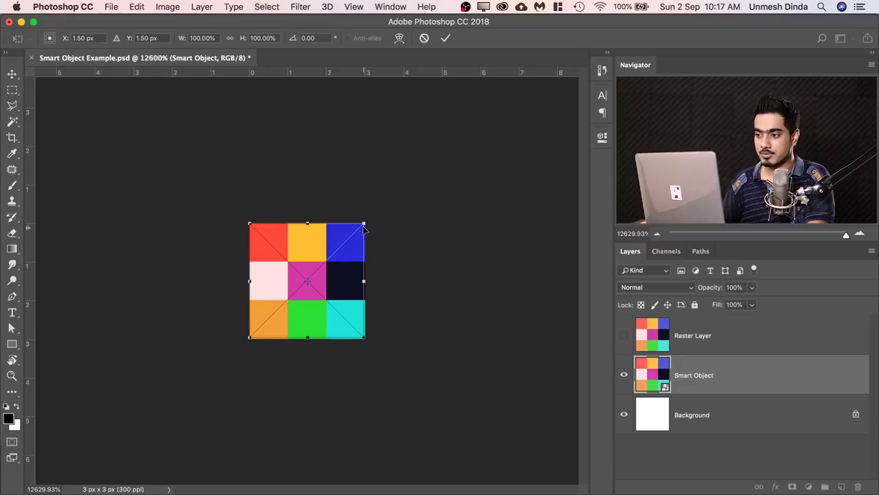
pyautogui.moveTo(365, 222); pyautogui.dragTo(329, 255)
pyautogui.press('Return')
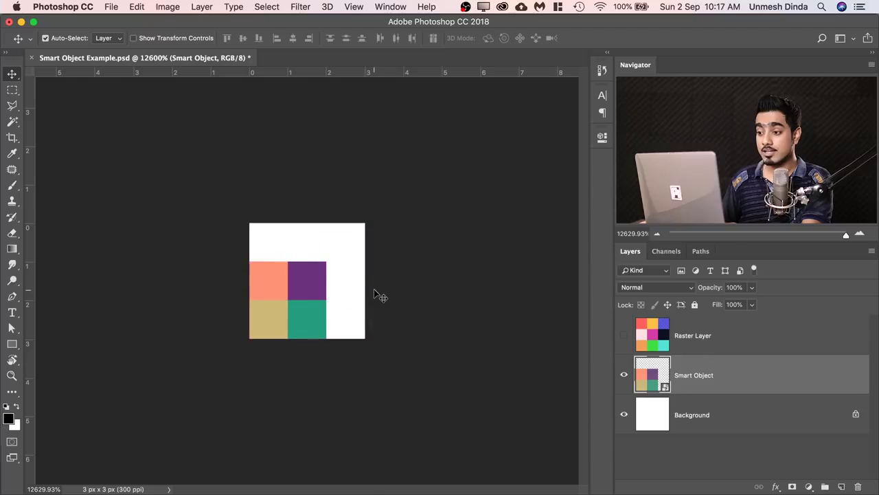
# Scale the Smart Object layer back up with Free Transform so it fills the 3 × 3 px canvas.
pyautogui.press('super+t')
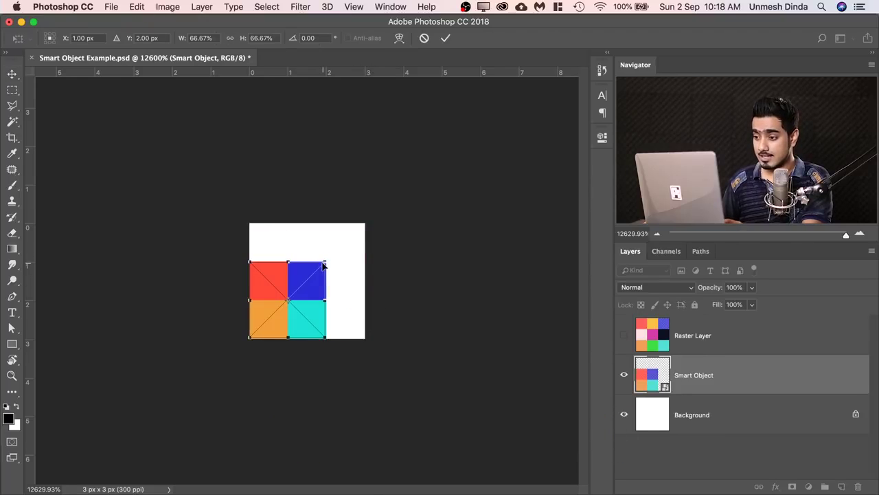
pyautogui.moveTo(326, 260); pyautogui.dragTo(365, 223)
pyautogui.press('Return')
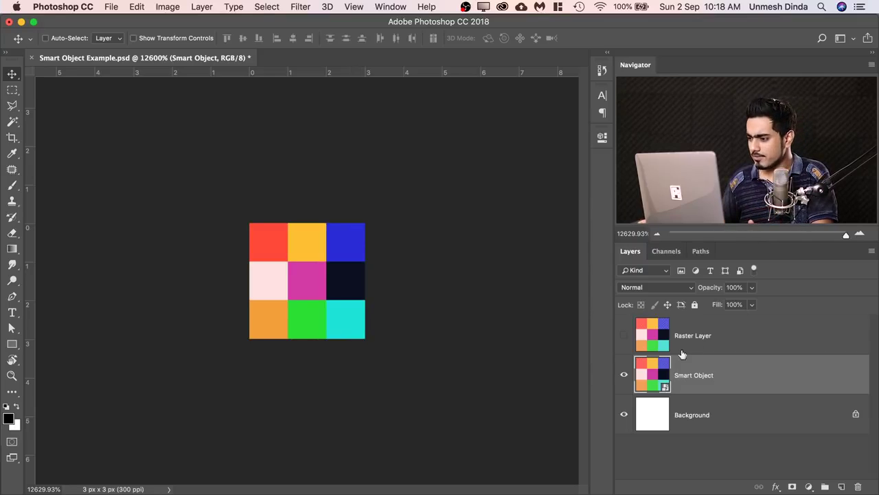
# Hide the Smart Object layer, then show and select the Raster Layer.
pyautogui.click(624, 374)
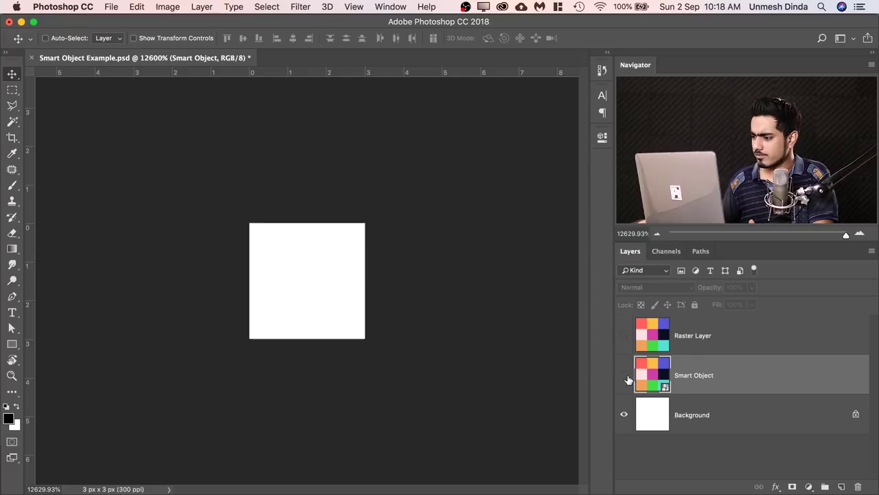
pyautogui.click(623, 337)
pyautogui.click(675, 336)
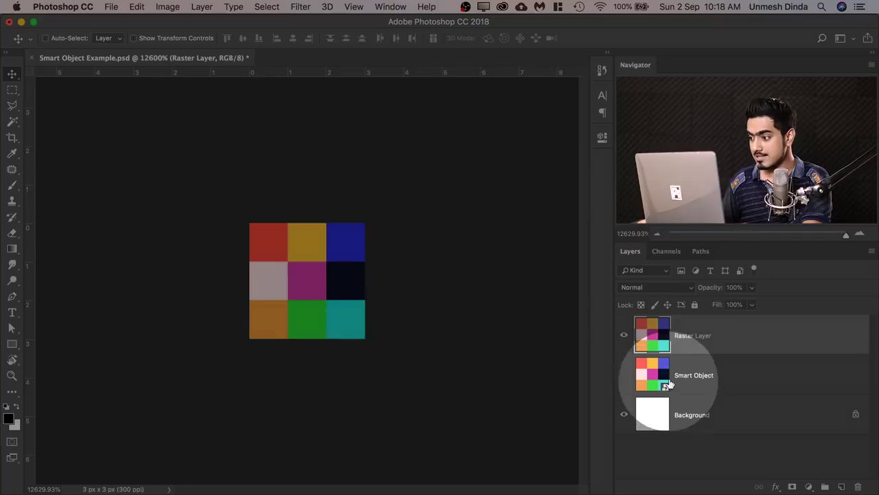
# Scale the Raster Layer down to 2 × 2 px with Free Transform, keeping its lower-left corner in place.
pyautogui.press('super+t')
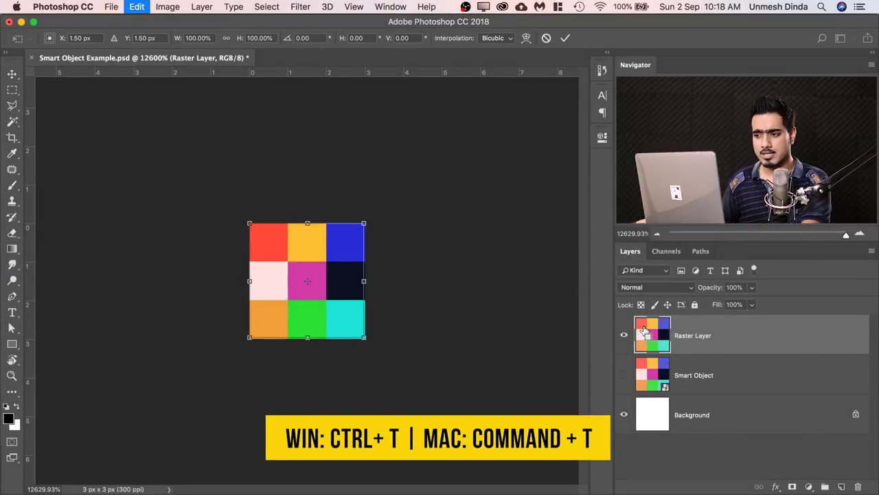
pyautogui.moveTo(364, 224); pyautogui.dragTo(338, 255)
pyautogui.press('Return')
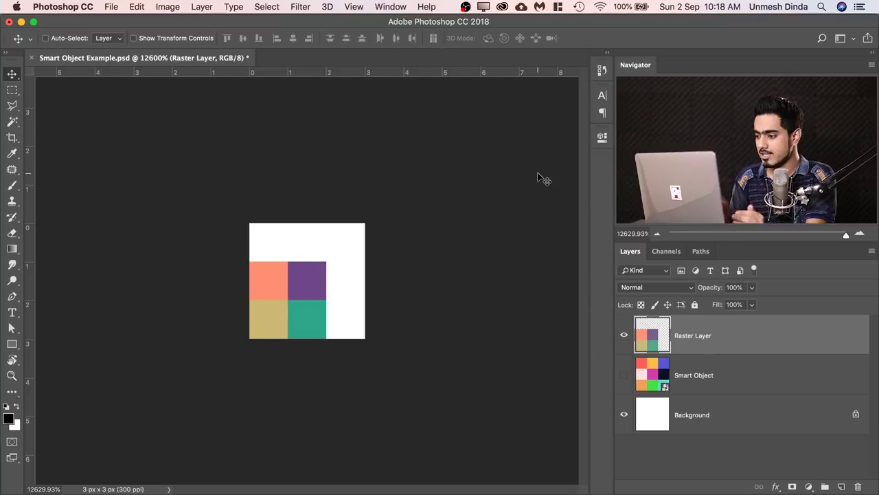
# Duplicate the shrunken Raster Layer and scale the copy up to 150% so it fills the canvas.
pyautogui.press('super+j')
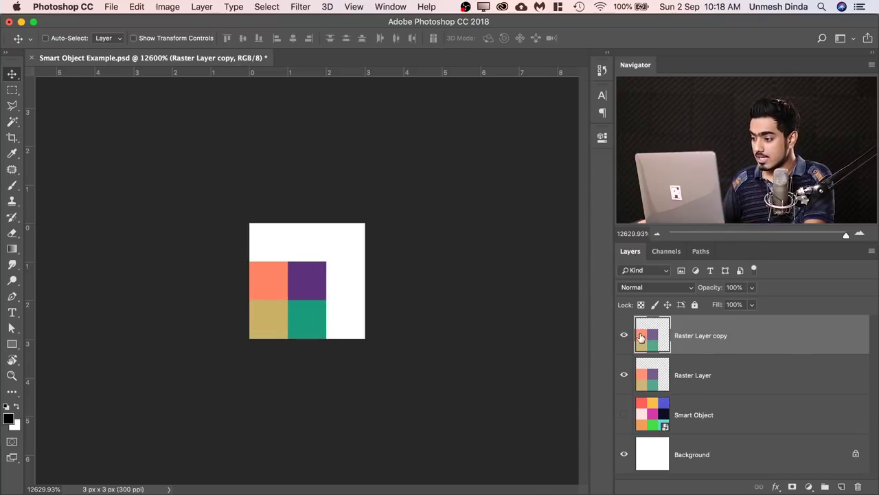
pyautogui.press('super')
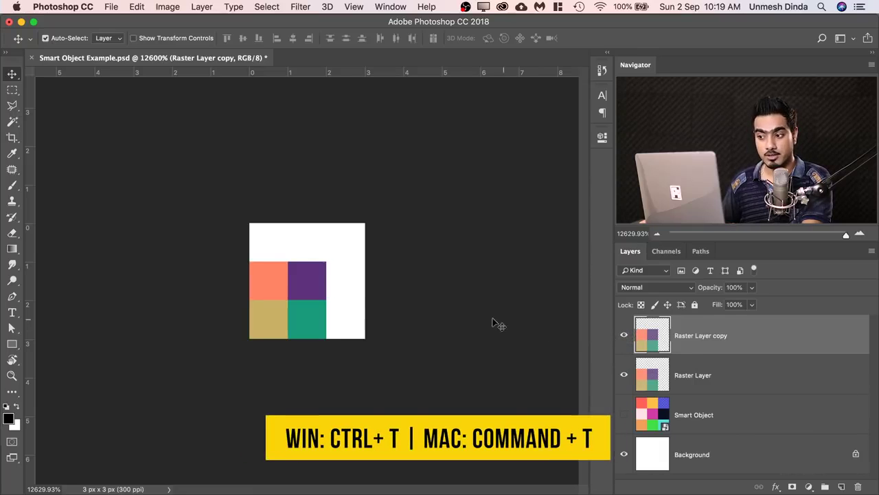
pyautogui.press('super+t')
pyautogui.moveTo(326, 259); pyautogui.dragTo(363, 223)
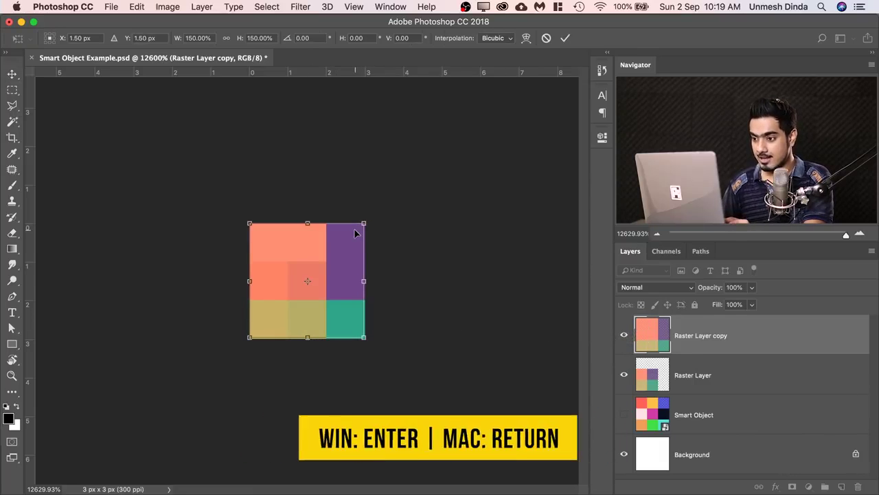
pyautogui.press('Return')
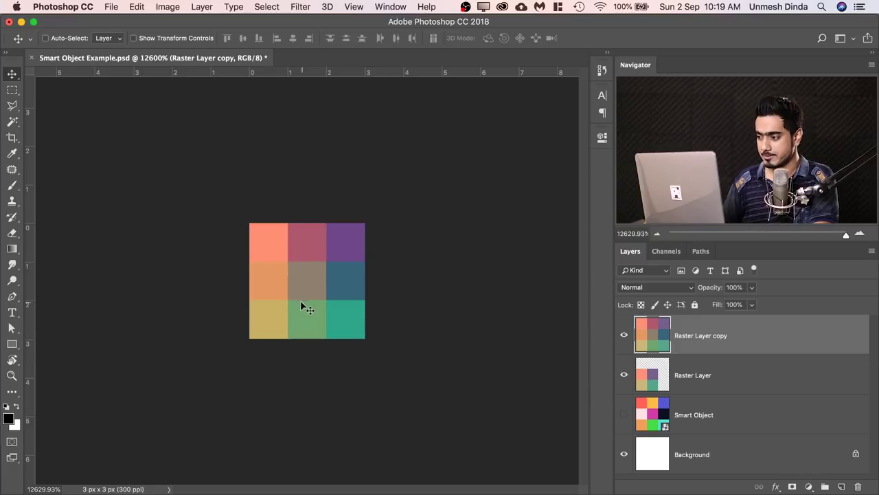
# Toggle the visibility of Raster Layer copy to compare its enlarged pixels with the shrunken Raster Layer beneath.
pyautogui.click(624, 335)
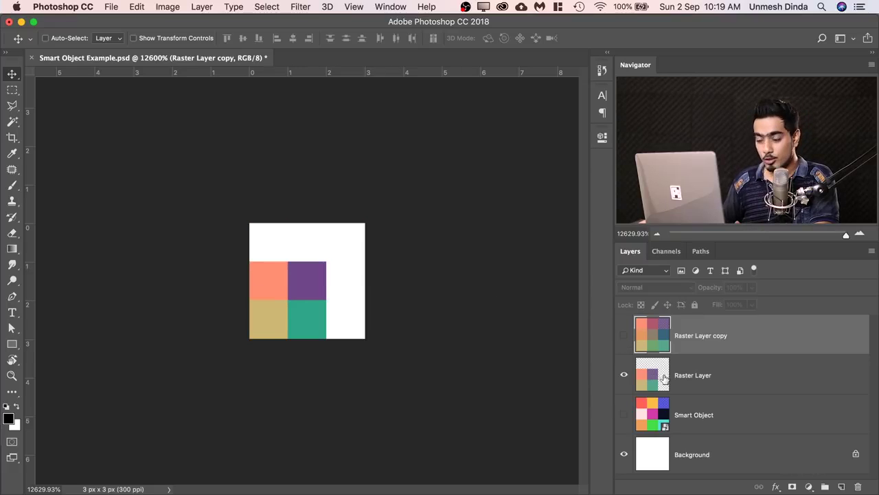
pyautogui.click(624, 335)
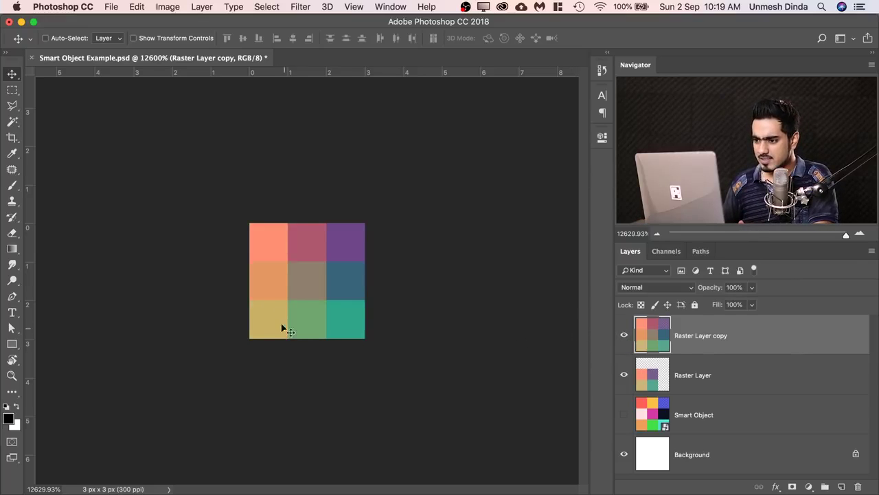
pyautogui.click(624, 335)
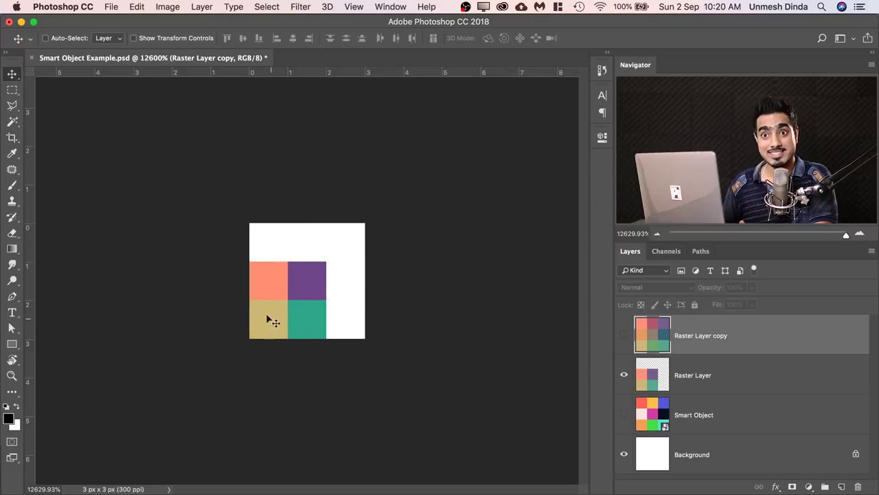
pyautogui.click(623, 335)
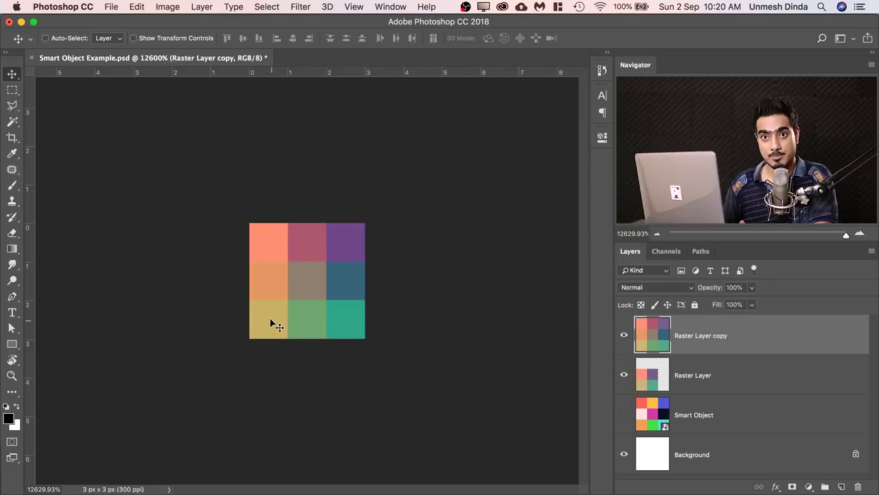
pyautogui.click(624, 335)
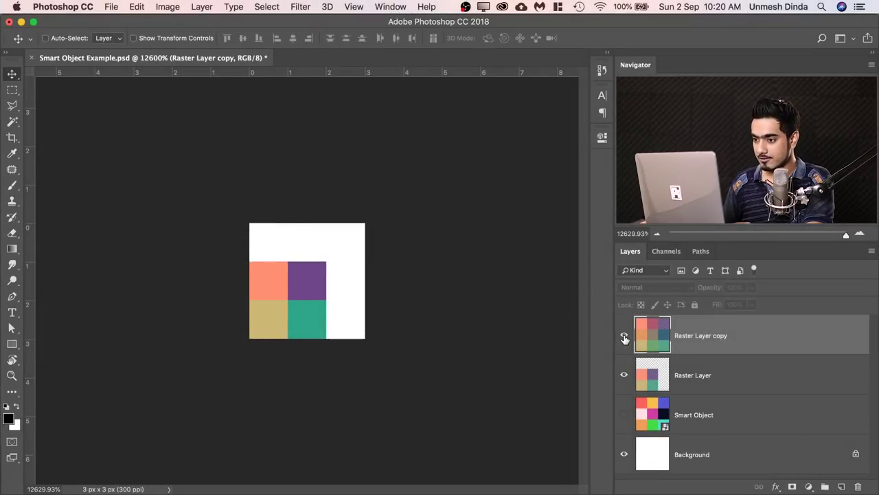
pyautogui.click(624, 338)
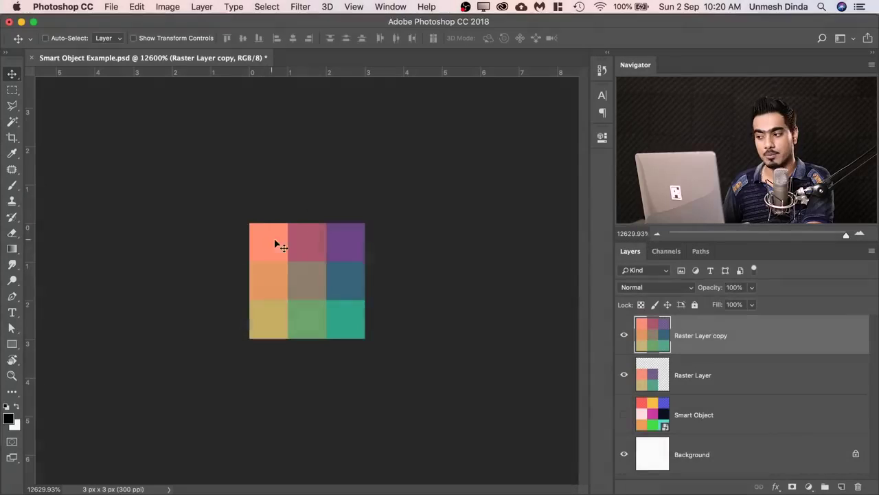
pyautogui.click(624, 335)
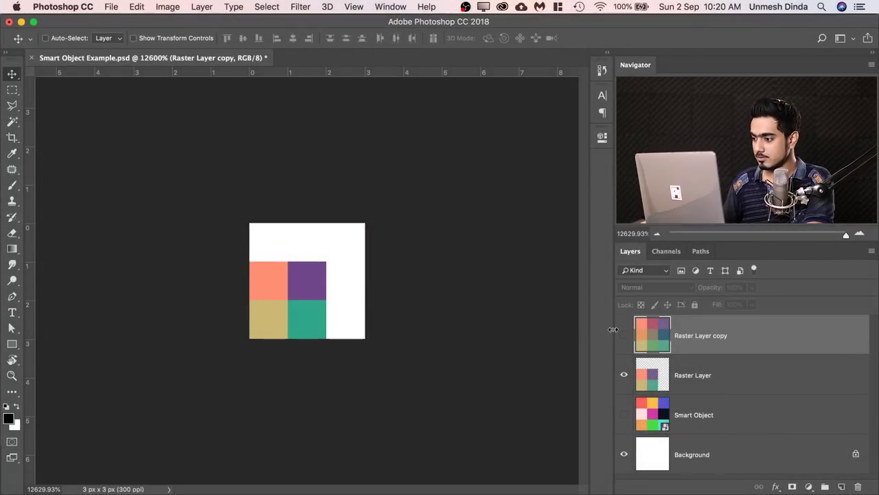
pyautogui.click(622, 336)
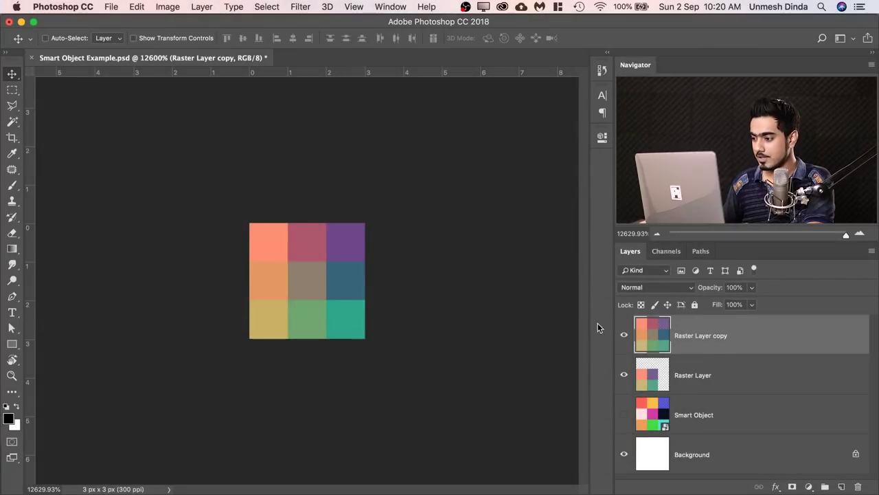
# Hide and show Raster Layer copy repeatedly to examine how the 2 × 2 px original was stretched to 3 × 3 px.
pyautogui.click(623, 335)
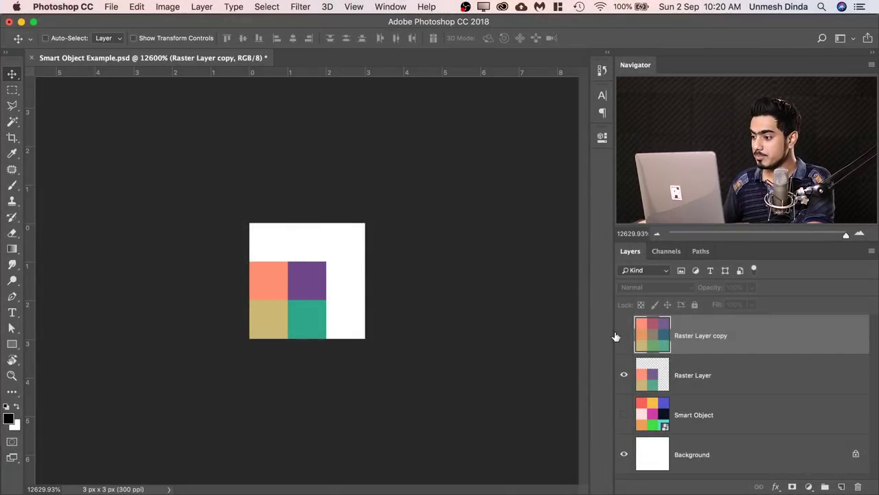
pyautogui.click(623, 335)
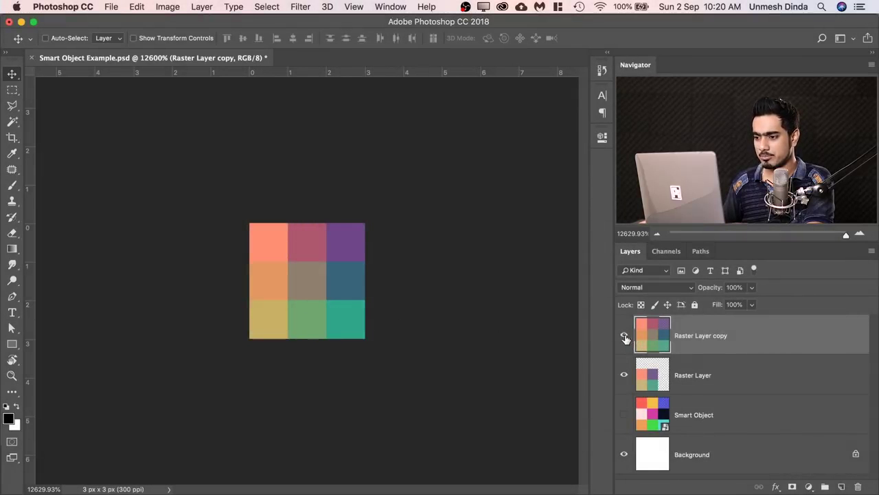
pyautogui.click(624, 336)
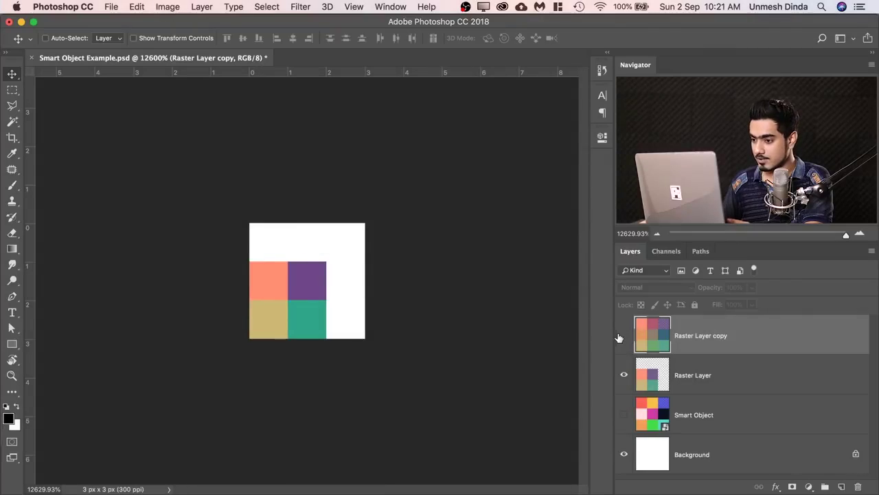
pyautogui.click(621, 336)
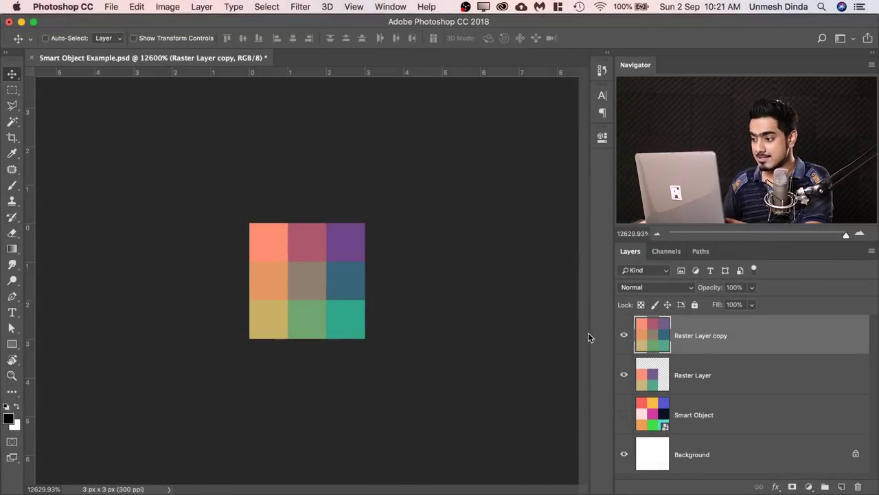
pyautogui.click(623, 335)
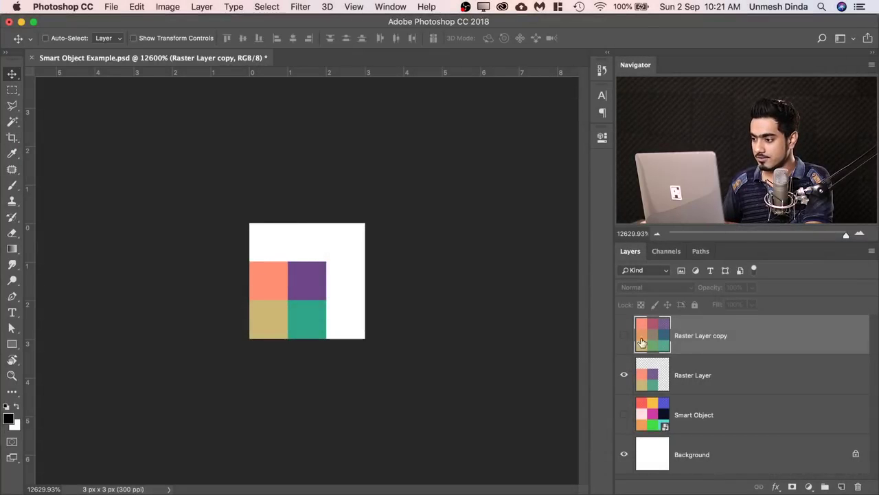
pyautogui.click(624, 335)
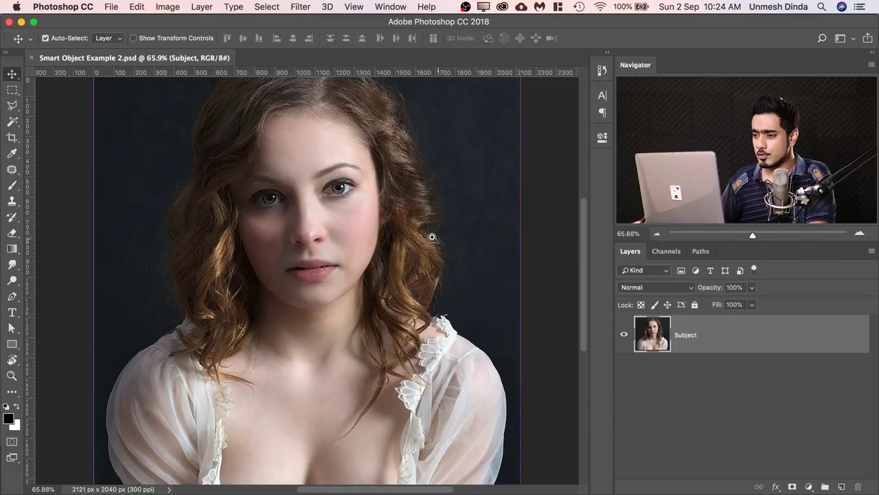
# Duplicate the Subject layer and convert the copy to a Smart Object.
pyautogui.moveTo(434, 238); pyautogui.dragTo(465, 255)
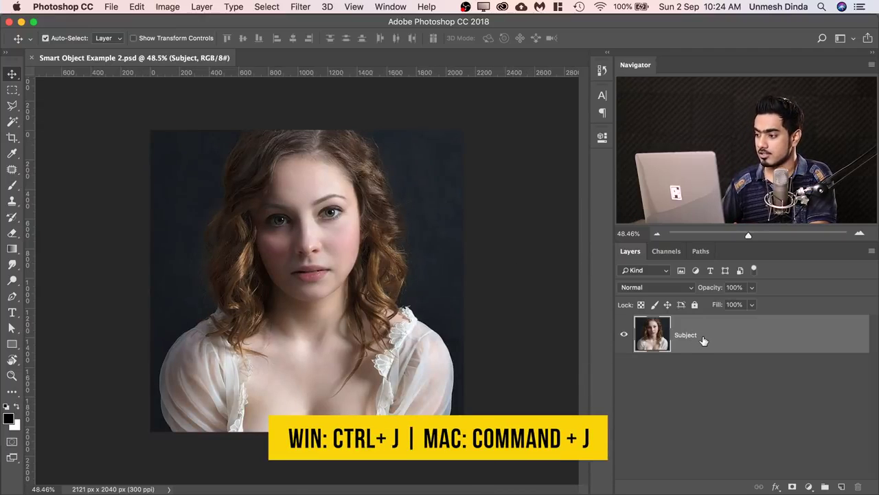
pyautogui.press('super+j')
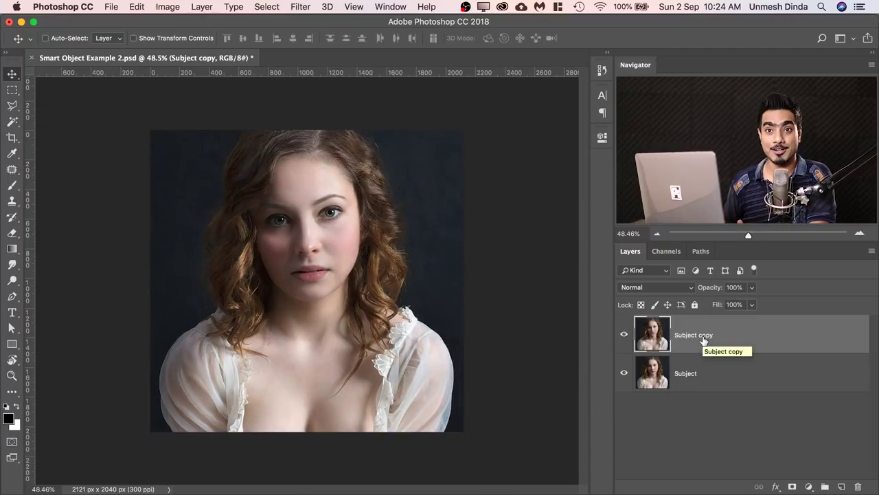
pyautogui.rightClick(761, 333)
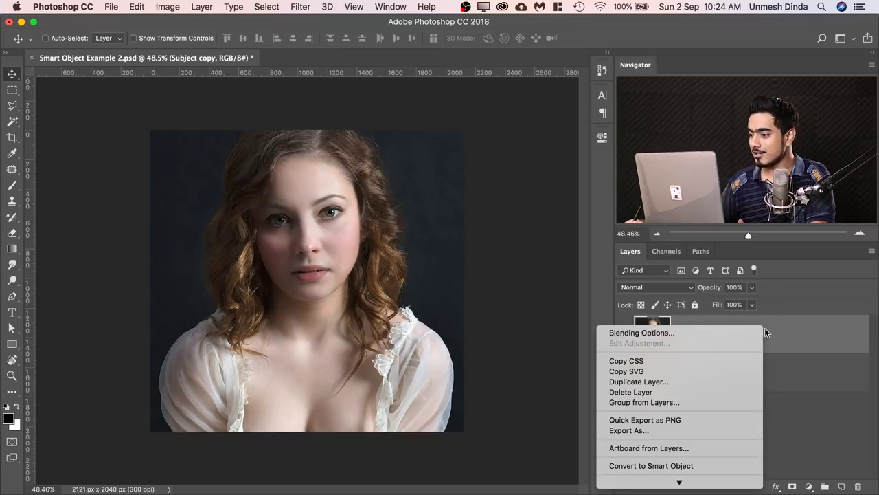
pyautogui.click(693, 465)
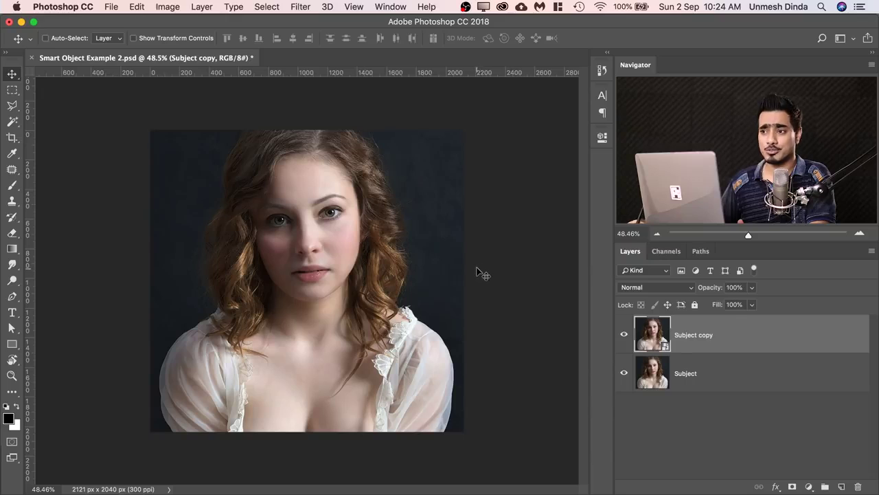
pyautogui.click(302, 7)
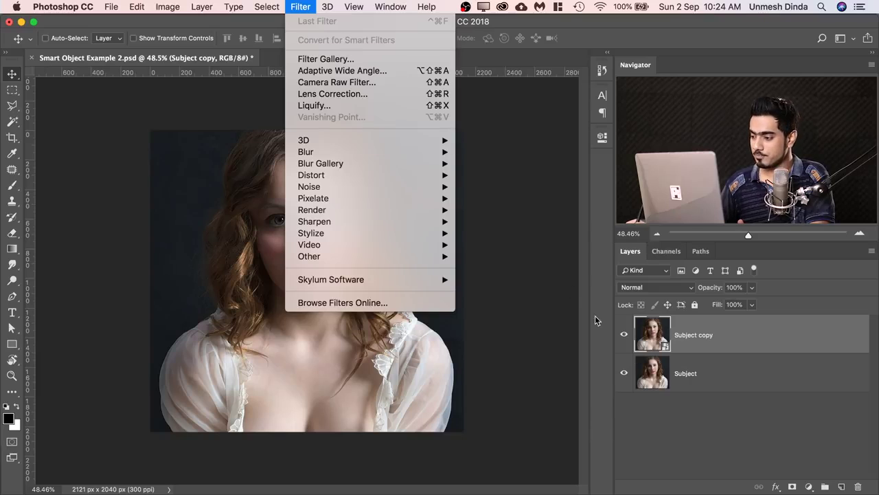
pyautogui.click(673, 411)
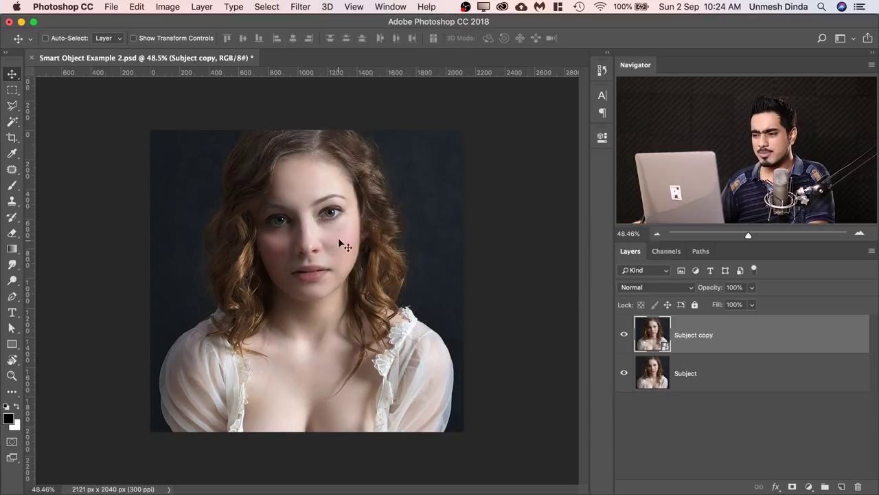
# Extend the canvas with the Crop tool to about 5562 × 2533 px, adding empty space mainly beside the portrait.
pyautogui.scroll(-5, 344, 241)
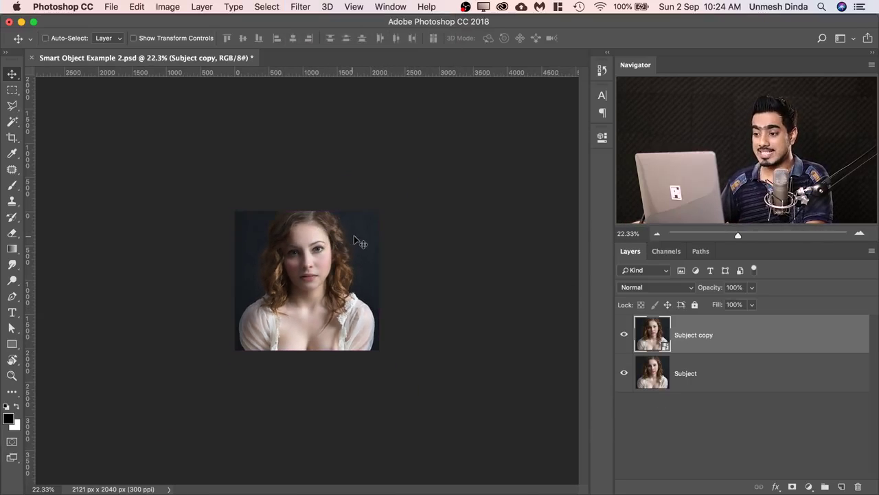
pyautogui.press('c')
pyautogui.moveTo(379, 280); pyautogui.dragTo(496, 279)
pyautogui.click(225, 39)
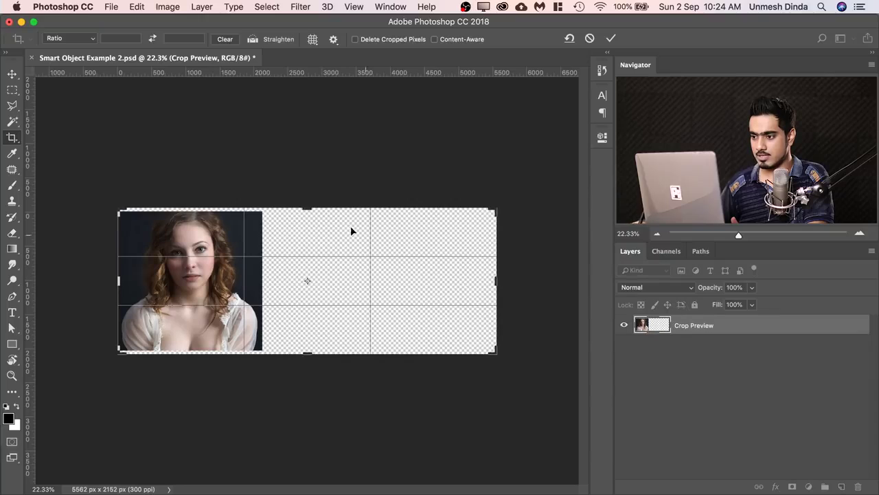
pyautogui.moveTo(307, 202)
pyautogui.mouseDown()
pyautogui.moveTo(307, 182)
pyautogui.moveTo(305, 190)
pyautogui.mouseUp()
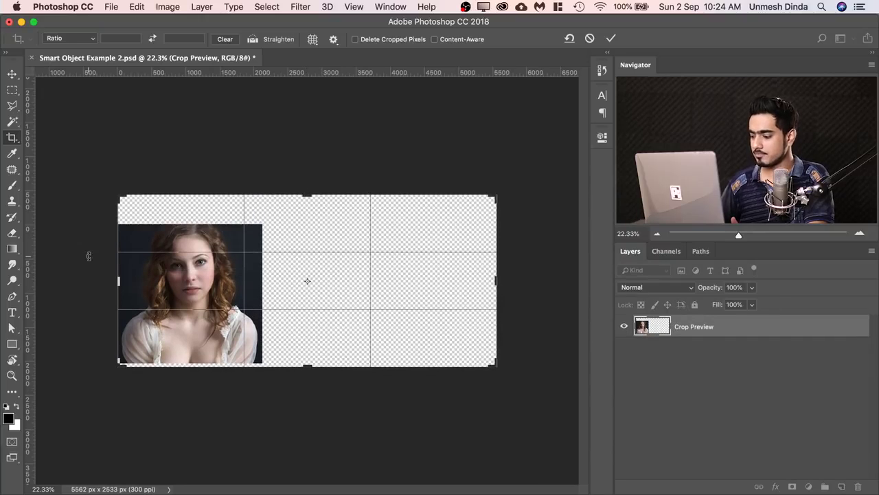
pyautogui.press('Return')
# Rename the Subject copy layer to "SMart Object" and move it sideways into the empty canvas area beside the original portrait.
pyautogui.press('super+j')
pyautogui.click(13, 74)
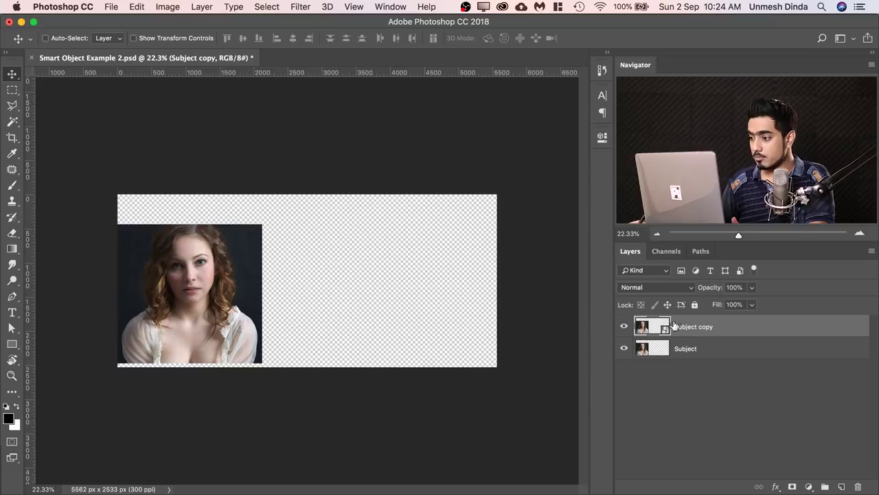
pyautogui.doubleClick(699, 331)
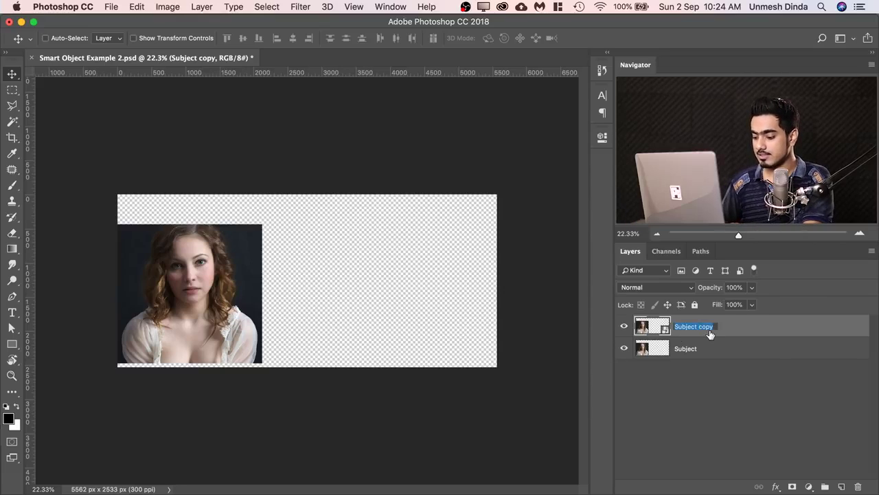
pyautogui.write('SMart O')
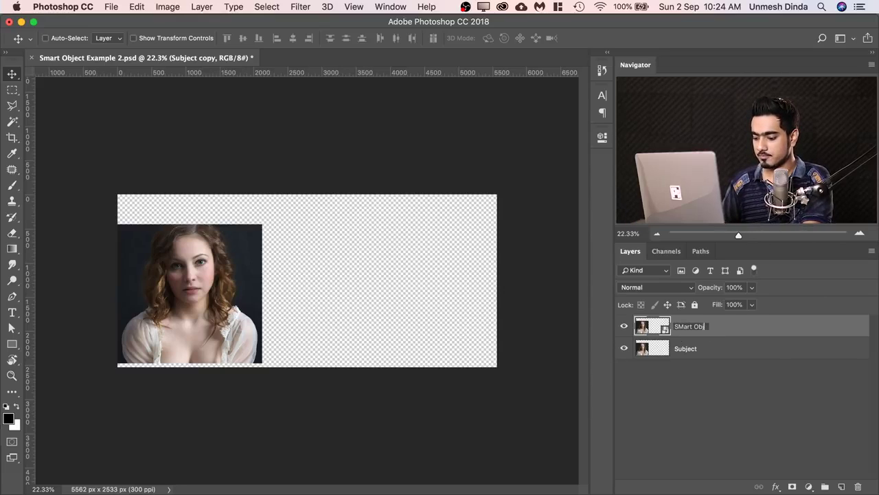
pyautogui.press('Return')
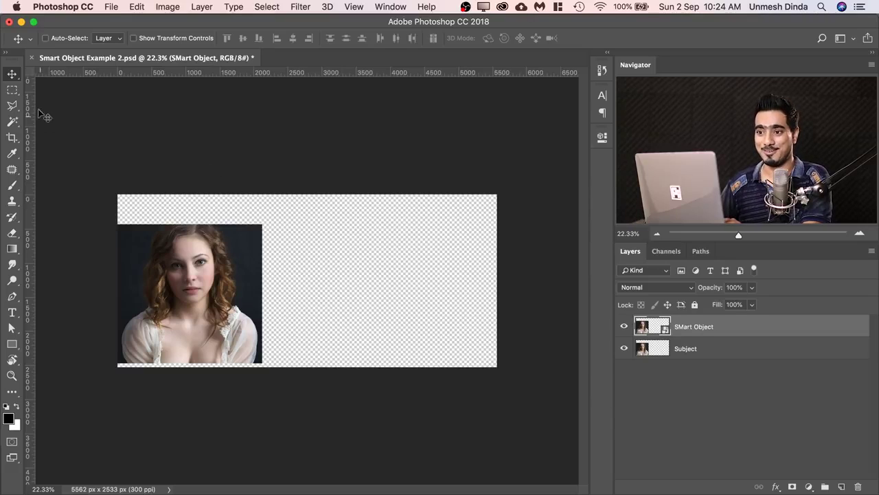
pyautogui.moveTo(209, 276); pyautogui.dragTo(399, 276)
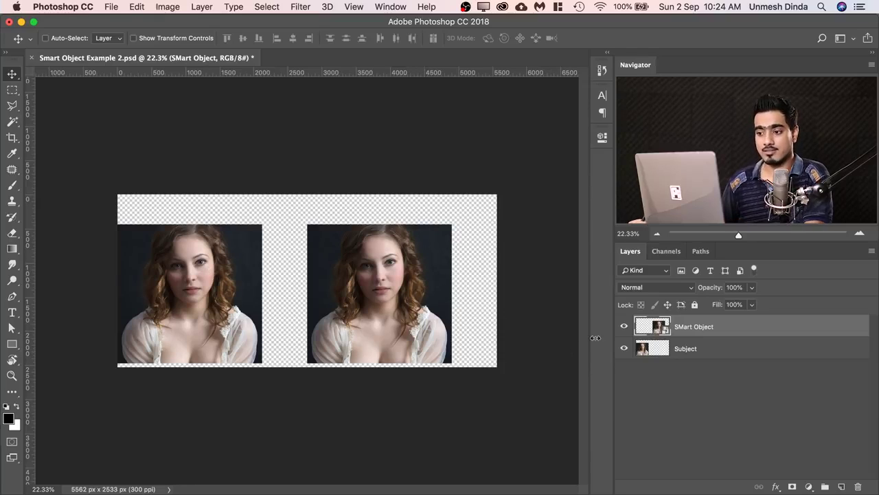
# Select both the SMart Object and Subject layers and shrink them together to tiny thumbnails around their common centre with Free Transform.
pyautogui.press('super+space')
pyautogui.click(317, 269)
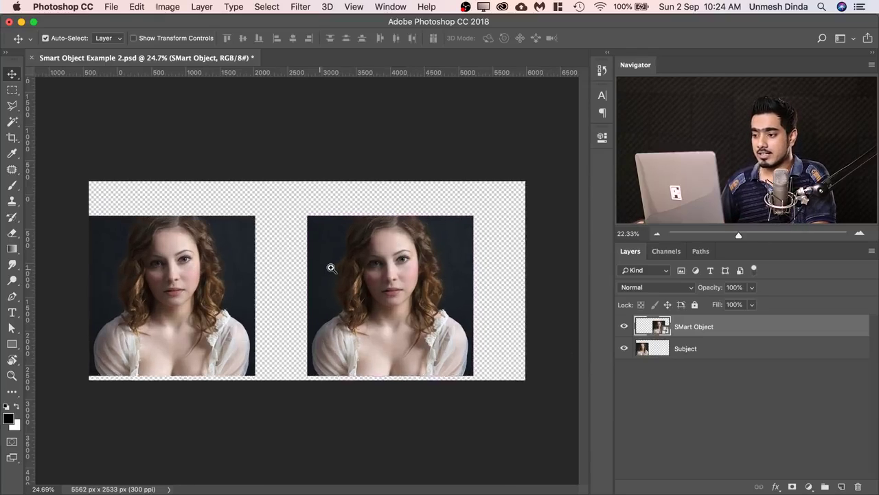
pyautogui.keyDown('shift'); pyautogui.click(734, 353); pyautogui.keyUp('shift')
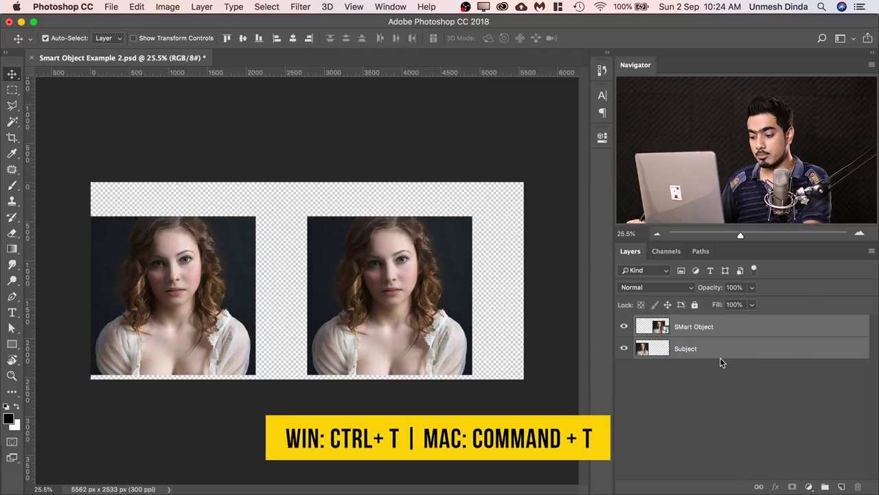
pyautogui.press('super+t')
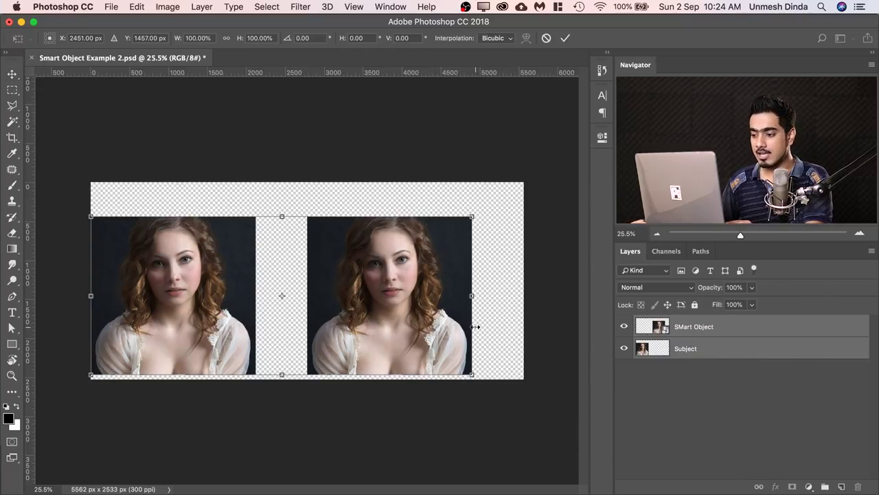
pyautogui.moveTo(473, 374); pyautogui.dragTo(314, 283)
pyautogui.press('Return')
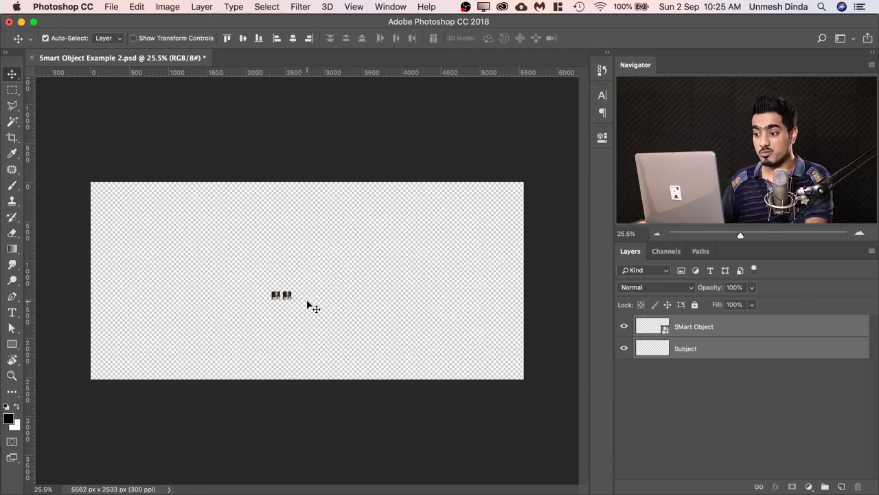
# Enlarge both layers together to about 2174% with Free Transform and position them within the canvas.
pyautogui.press('super+t')
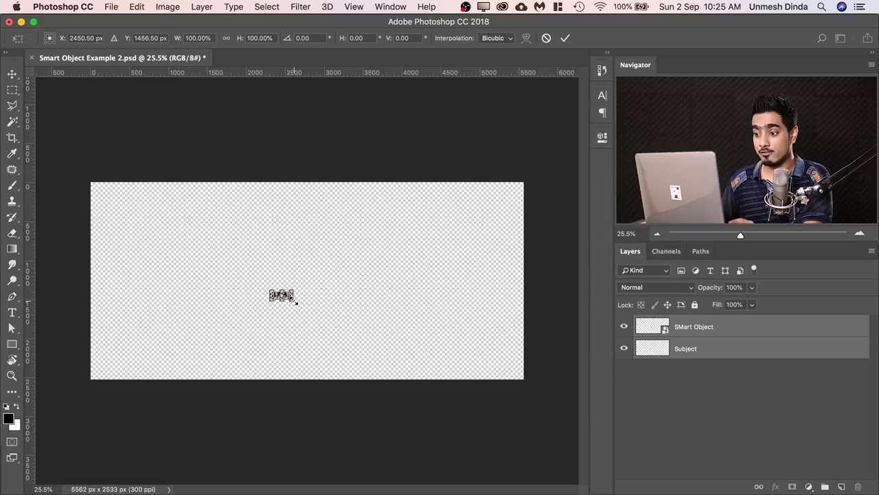
pyautogui.moveTo(296, 303); pyautogui.dragTo(491, 417)
pyautogui.moveTo(379, 295); pyautogui.dragTo(415, 280)
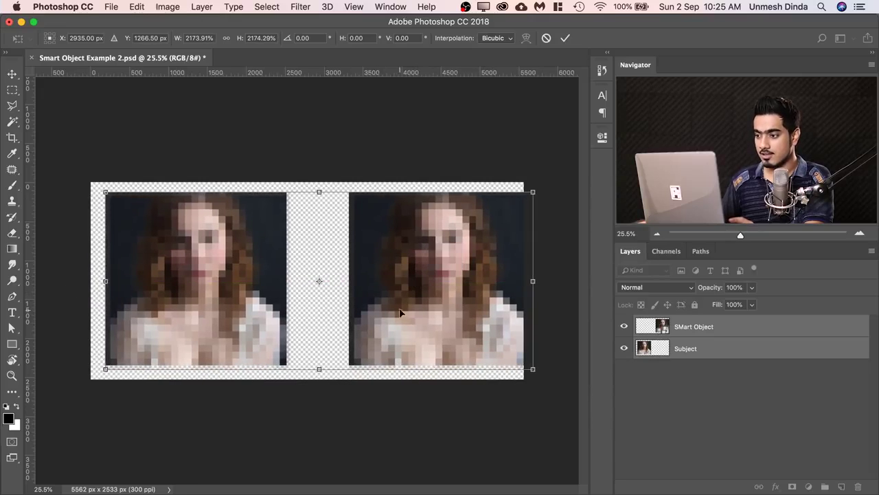
pyautogui.moveTo(399, 309); pyautogui.dragTo(405, 306)
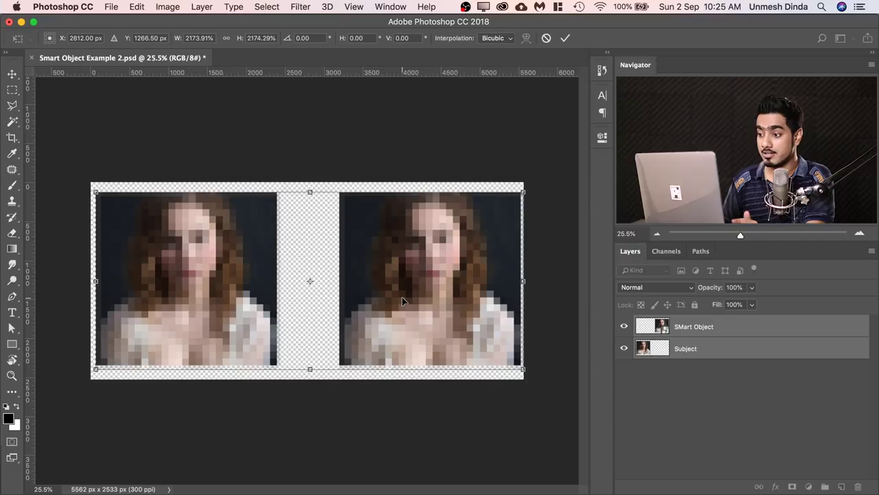
pyautogui.press('Return')
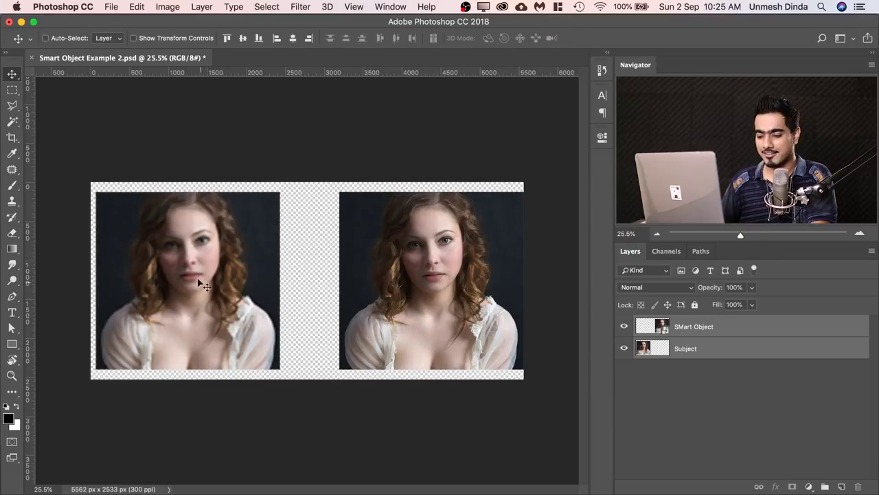
# Inspect the rescaled portraits up close, toggling the Subject layer's visibility, to compare its sharpness with the SMart Object layer.
pyautogui.moveTo(203, 280); pyautogui.dragTo(263, 281)
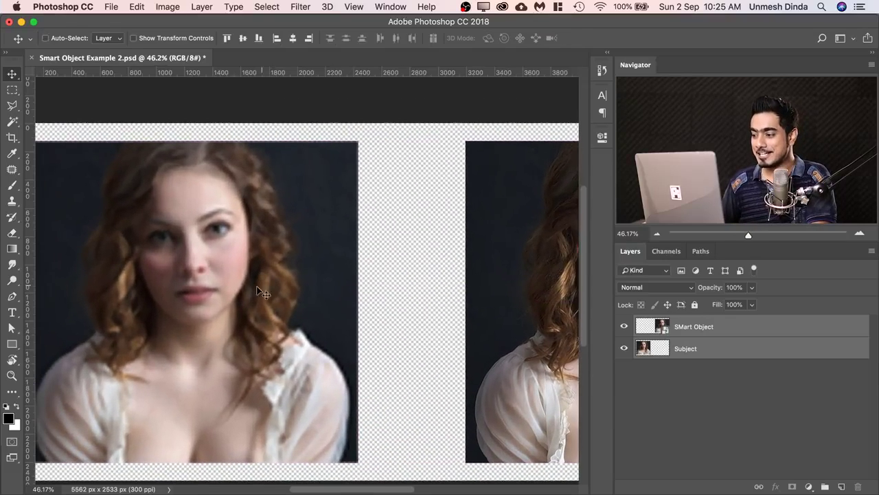
pyautogui.click(623, 348)
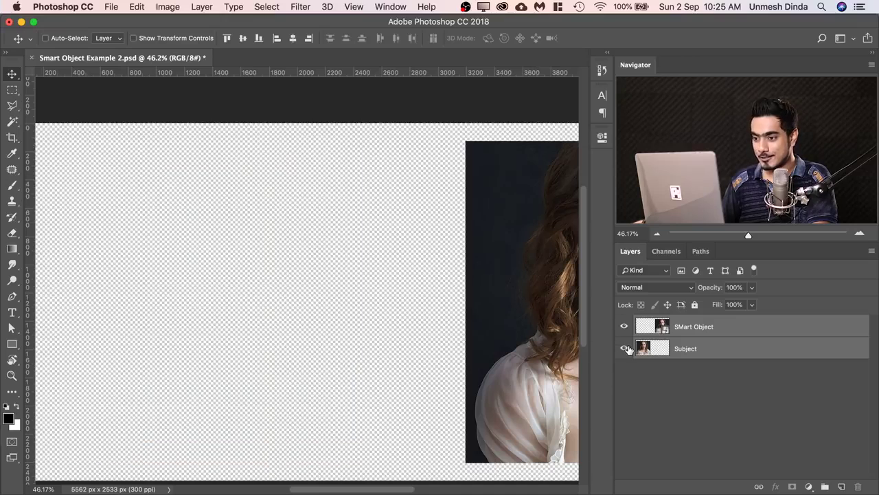
pyautogui.click(623, 348)
pyautogui.moveTo(422, 285); pyautogui.dragTo(257, 276)
pyautogui.press('super+r')
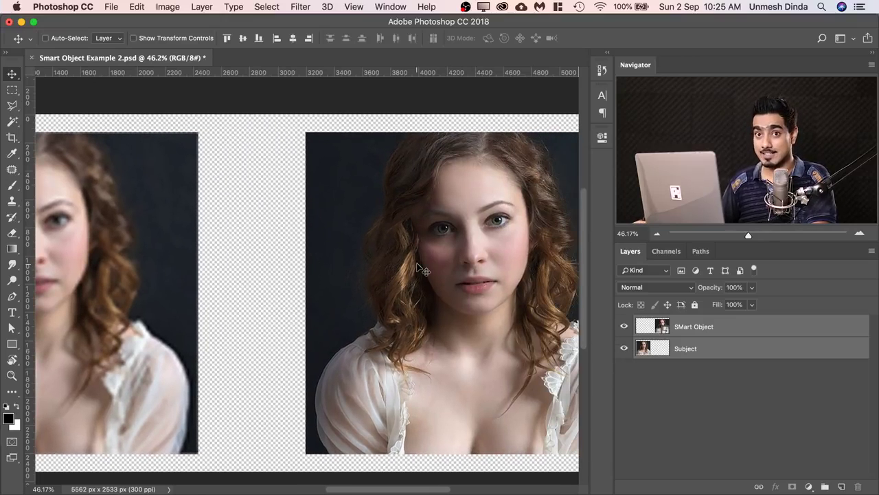
pyautogui.scroll(-2, 447, 253)
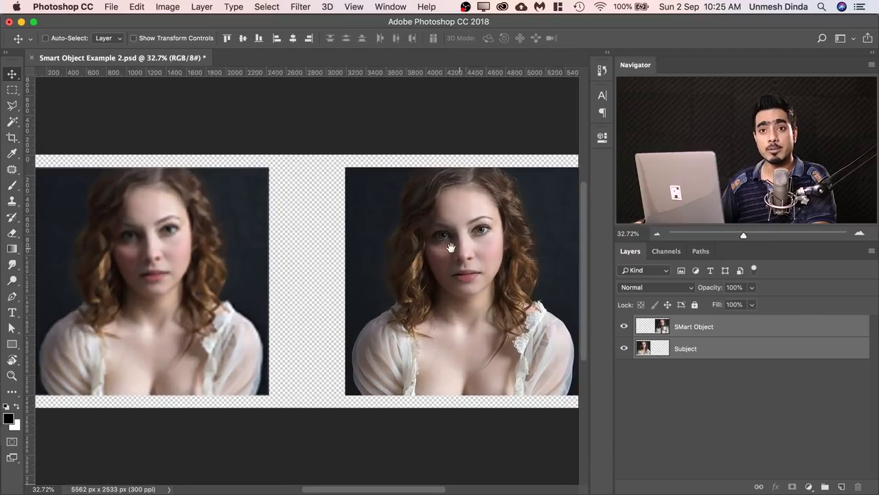
pyautogui.scroll(2, 450, 247)
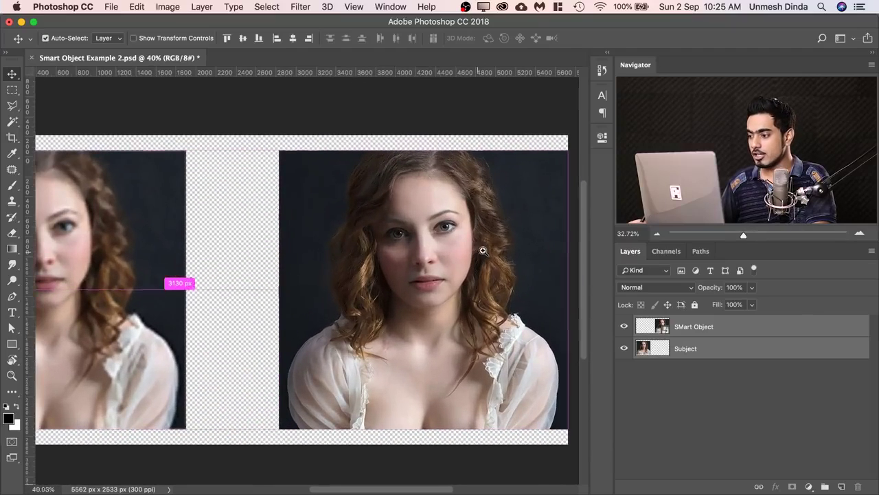
# Select only the SMart Object layer and shrink it to about 25% with Free Transform.
pyautogui.click(743, 330)
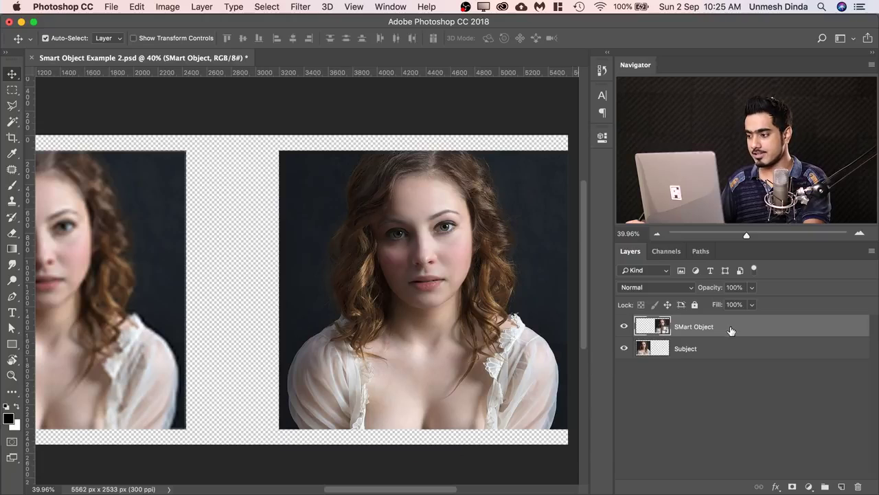
pyautogui.press('super+t')
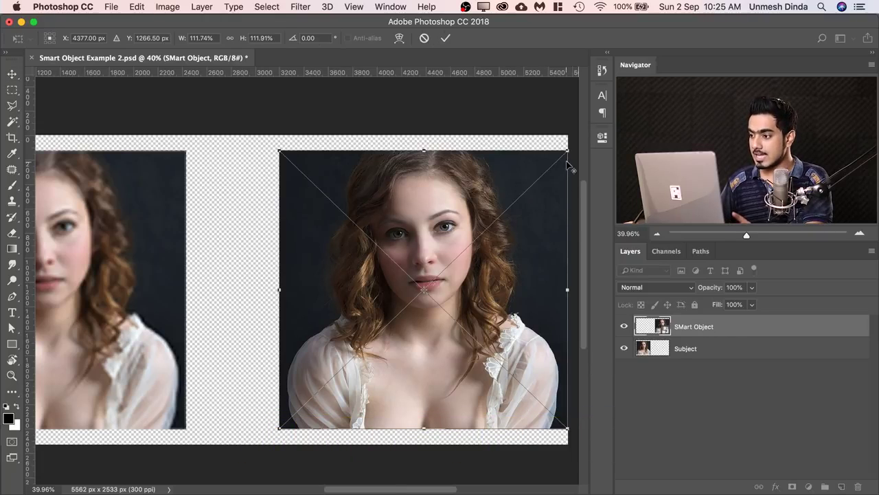
pyautogui.moveTo(568, 150); pyautogui.dragTo(476, 240)
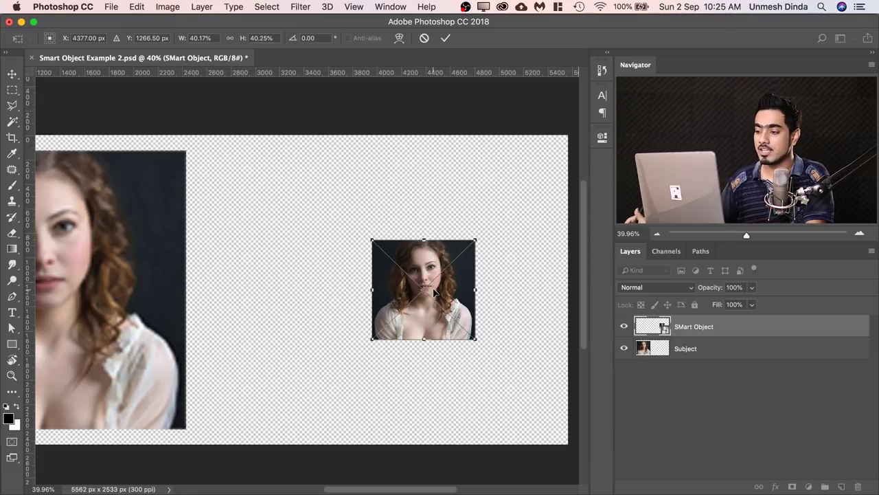
pyautogui.moveTo(476, 241); pyautogui.dragTo(437, 277)
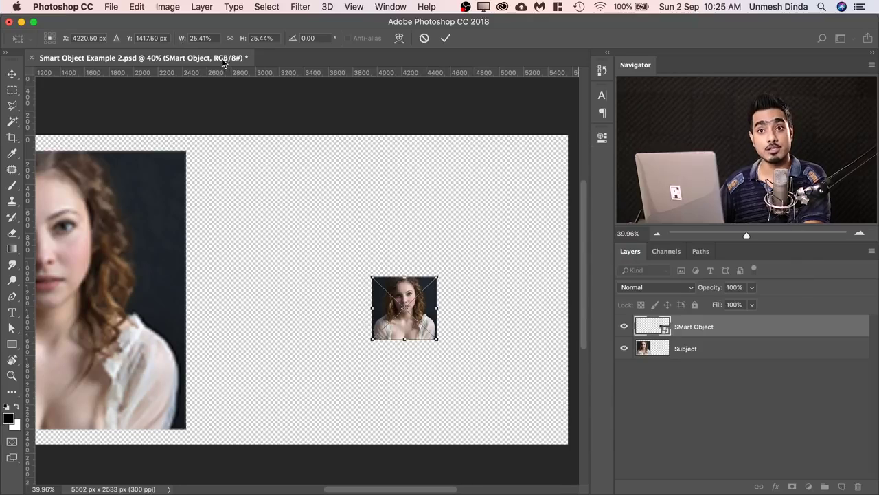
# Enlarge the SMart Object layer to about 162%, extending it past the canvas edges, and apply the transform.
pyautogui.scroll(-3, 451, 253)
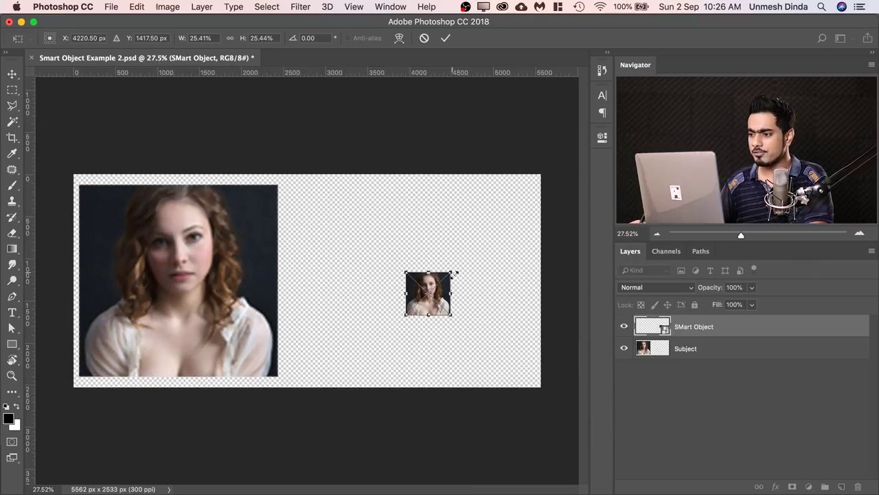
pyautogui.moveTo(452, 269); pyautogui.dragTo(572, 155)
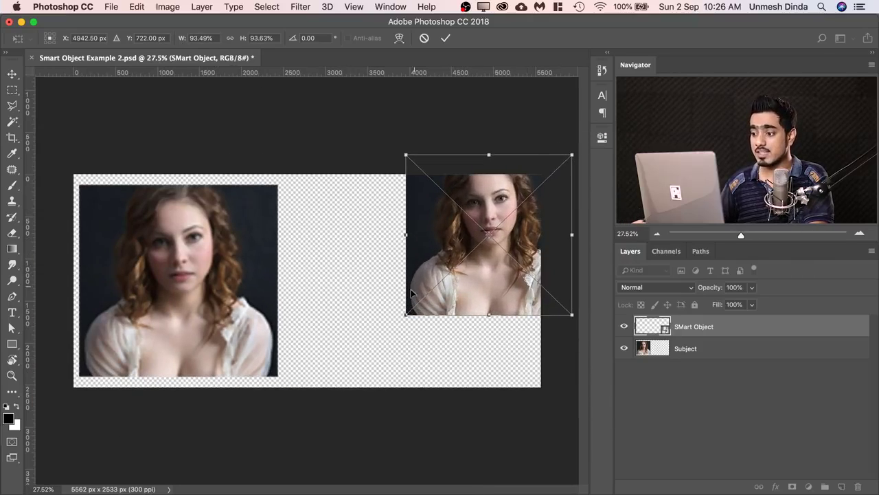
pyautogui.moveTo(403, 316); pyautogui.dragTo(283, 432)
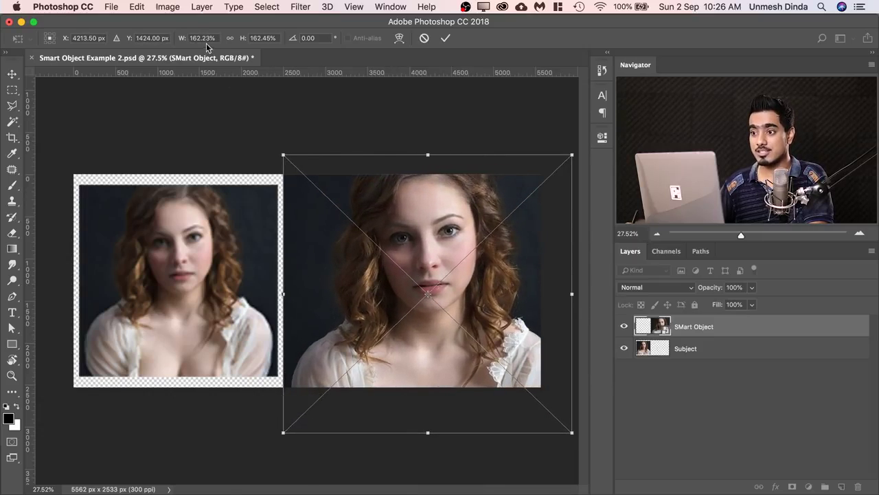
pyautogui.press('Return')
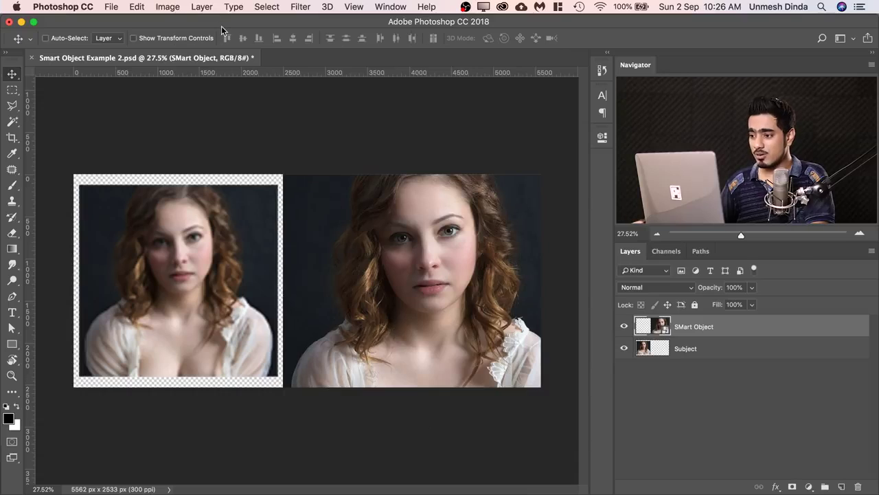
# Enlarge the SMart Object layer to about 534% with Free Transform, inspect the hair and skin detail up close, and check its transform scale.
pyautogui.scroll(-3, 385, 285)
pyautogui.press('super+t')
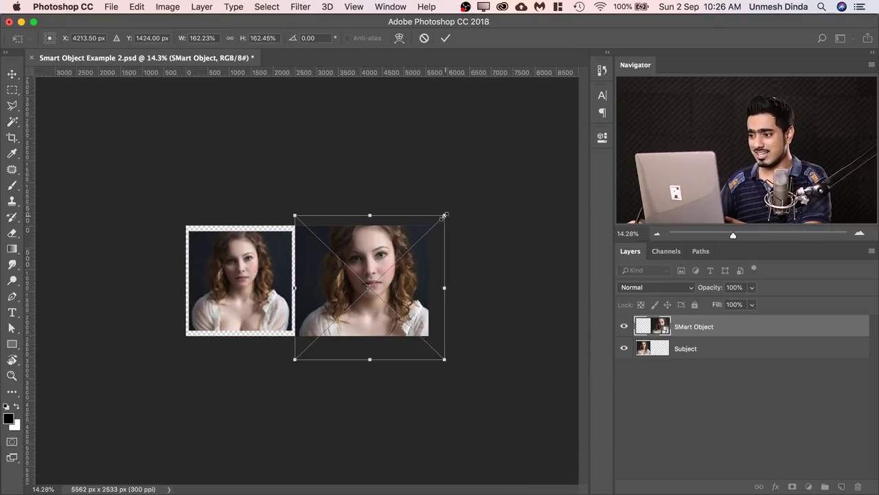
pyautogui.moveTo(441, 217); pyautogui.dragTo(633, 42)
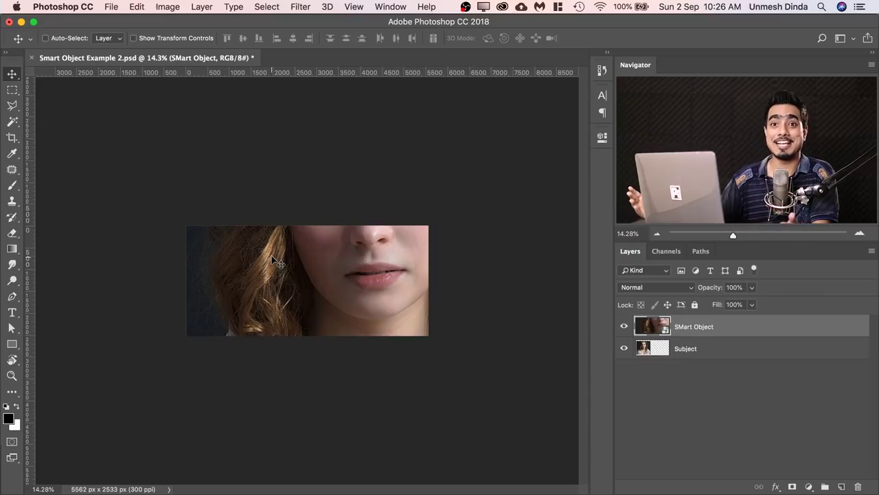
pyautogui.moveTo(322, 272); pyautogui.dragTo(278, 263)
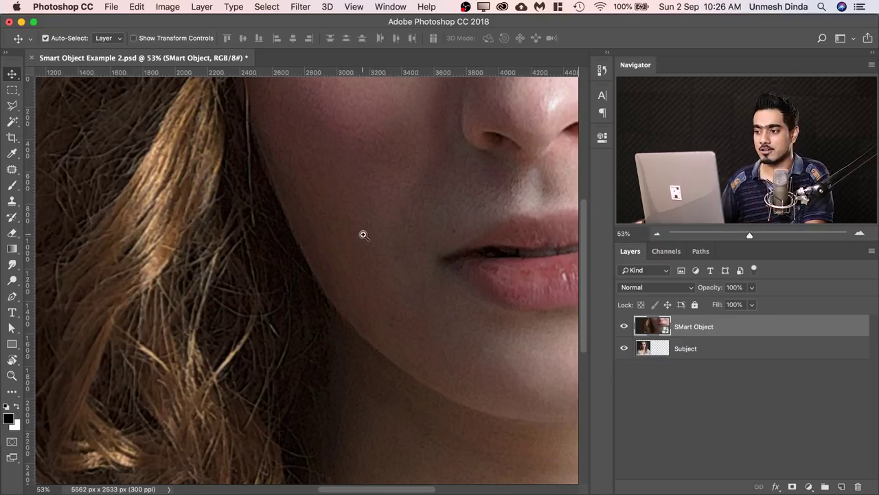
pyautogui.moveTo(363, 236); pyautogui.dragTo(292, 237)
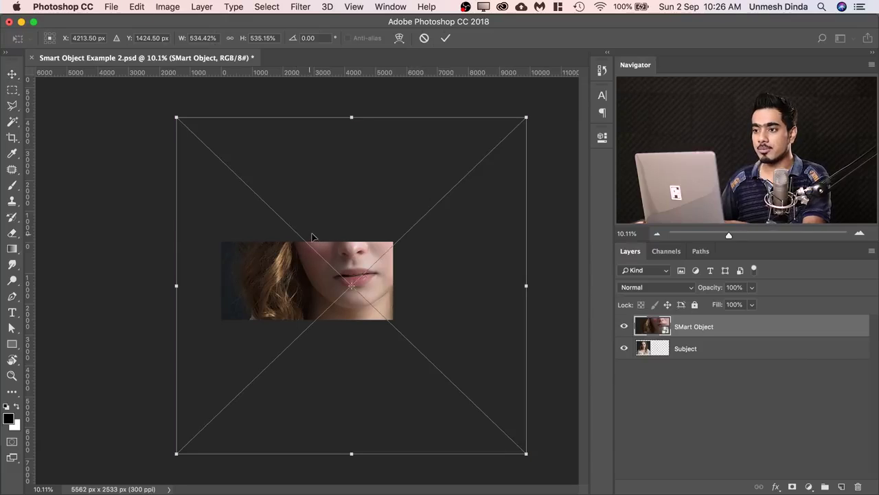
pyautogui.press('super+t')
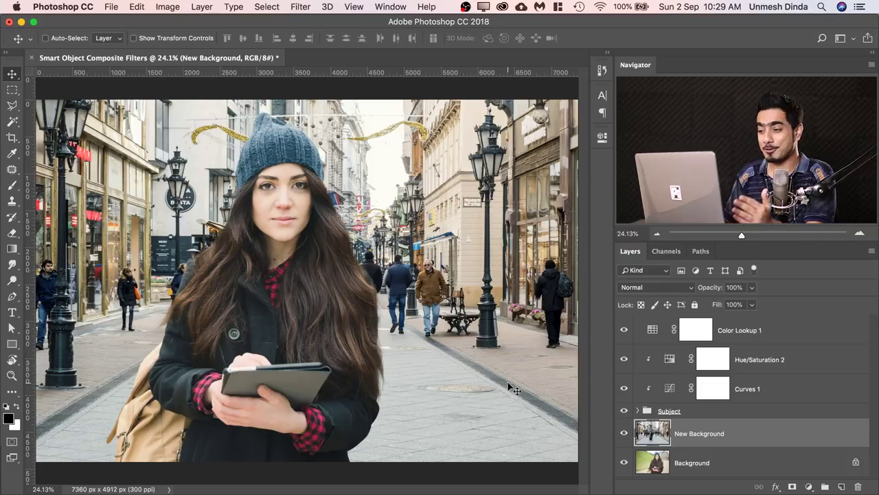
# In the Smart Object Composite Filters document, isolate the Background layer and toggle the New Background layer and Subject group to examine how the composite is built.
pyautogui.keyDown('alt'); pyautogui.click(623, 462); pyautogui.keyUp('alt')
pyautogui.keyDown('alt'); pyautogui.click(625, 464); pyautogui.keyUp('alt')
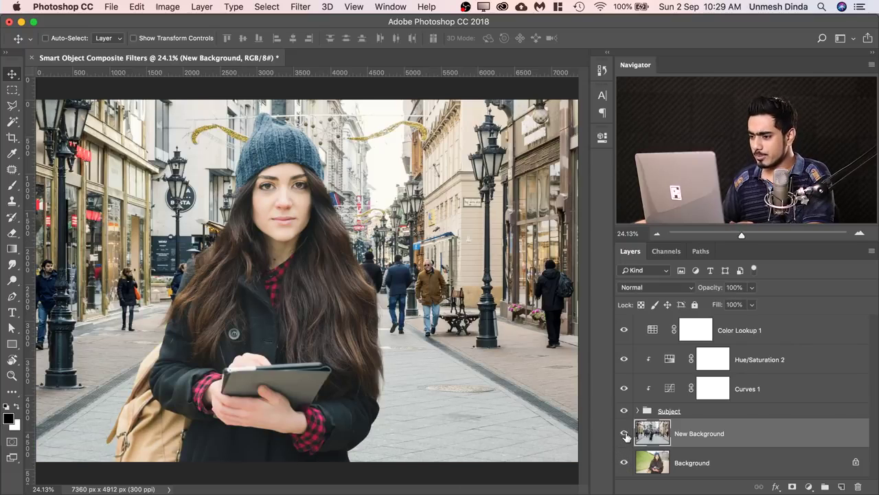
pyautogui.click(624, 433)
pyautogui.click(624, 433)
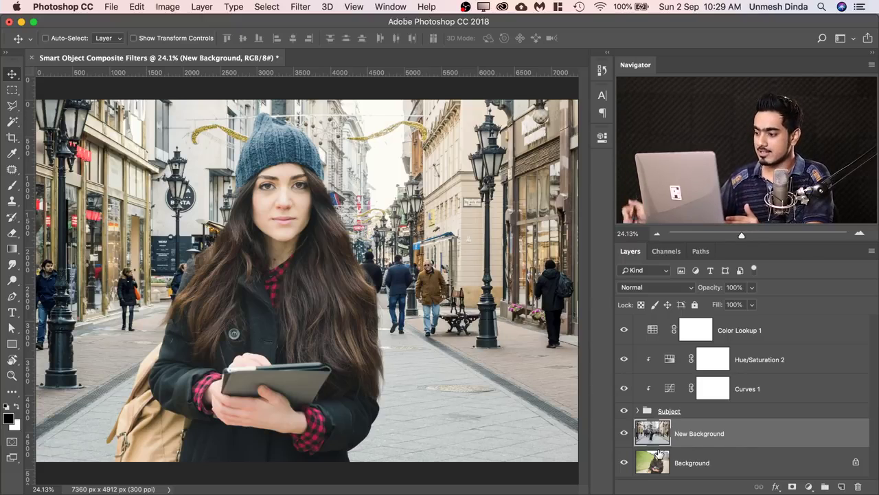
pyautogui.click(625, 411)
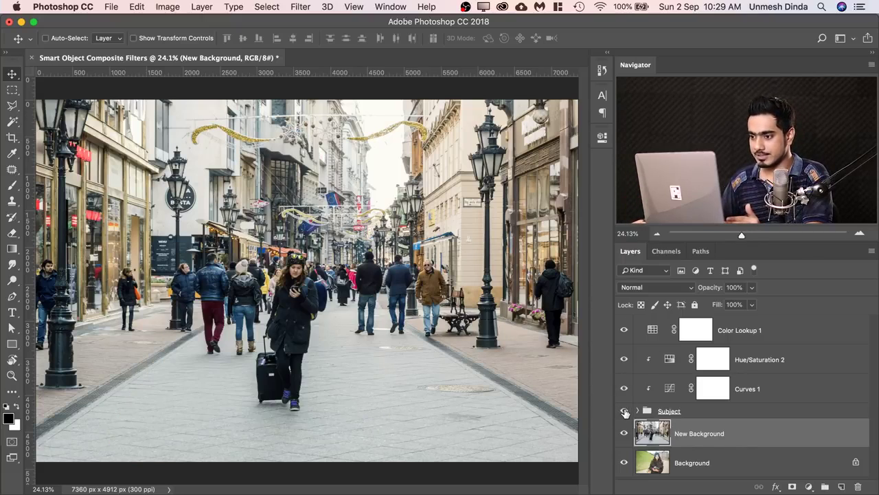
pyautogui.click(624, 411)
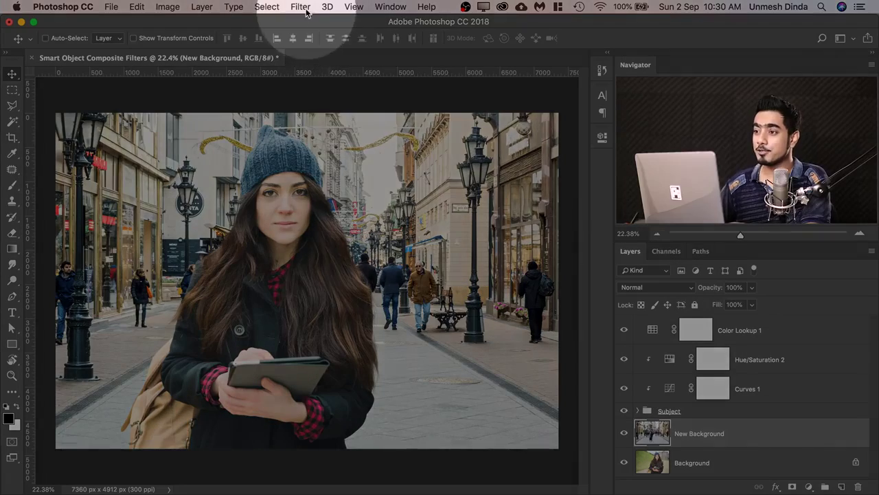
# Start a Tilt-Shift blur on the New Background layer, move its centre below the image and shift the upper transition line towards mid-image.
pyautogui.click(300, 6)
pyautogui.moveTo(366, 163)
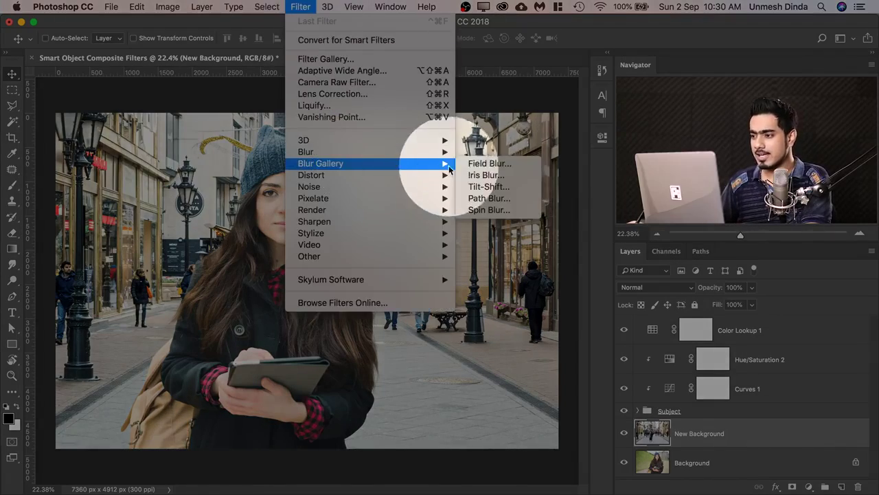
pyautogui.click(471, 193)
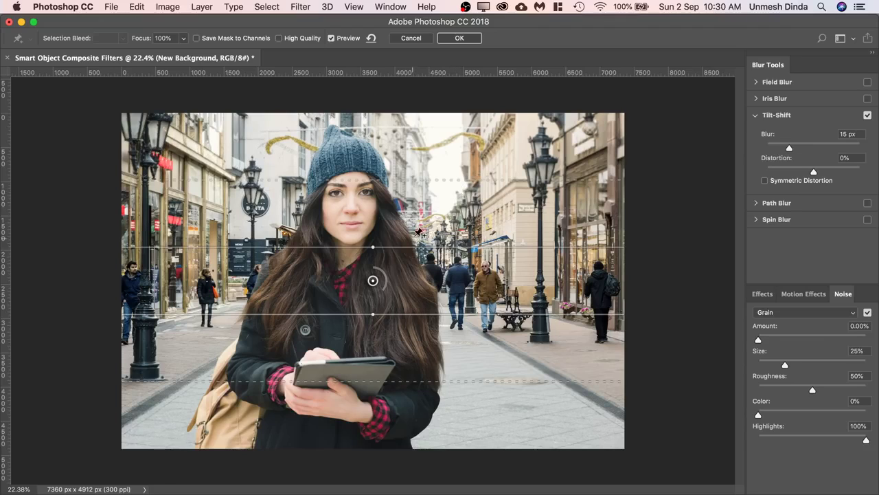
pyautogui.scroll(-5, 473, 227)
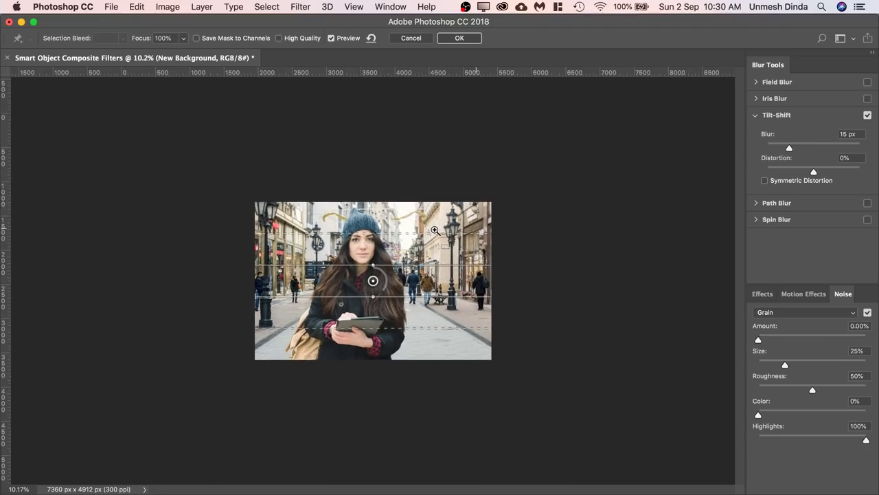
pyautogui.moveTo(373, 281); pyautogui.dragTo(371, 434)
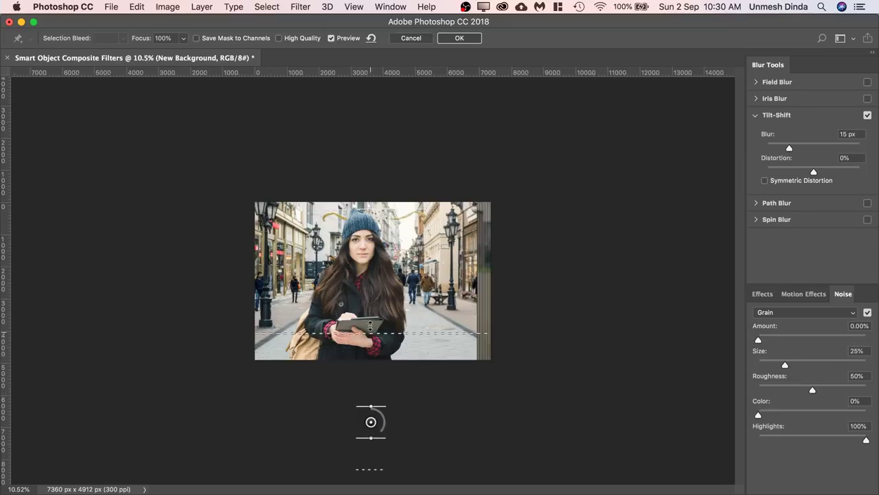
pyautogui.moveTo(370, 312); pyautogui.dragTo(371, 303)
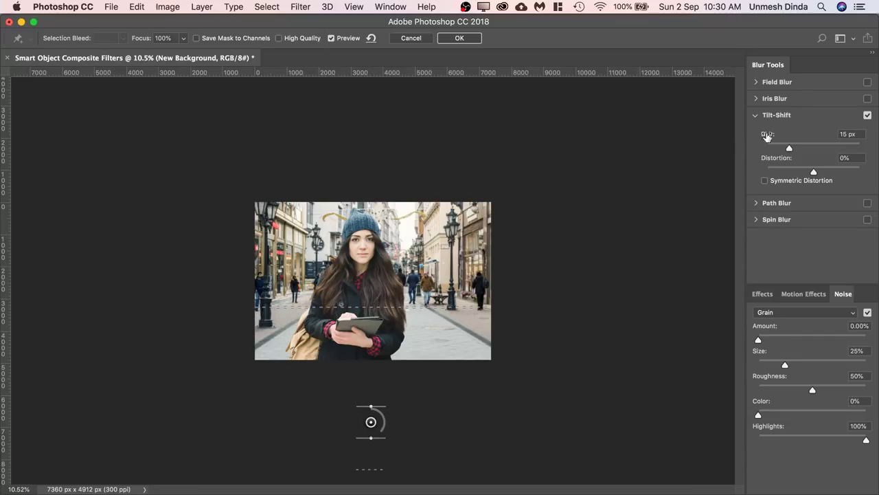
# Try a Tilt-Shift blur of 95 px on the street background, inspect it closely, and set the blur to 50 px.
pyautogui.moveTo(798, 145); pyautogui.dragTo(817, 145)
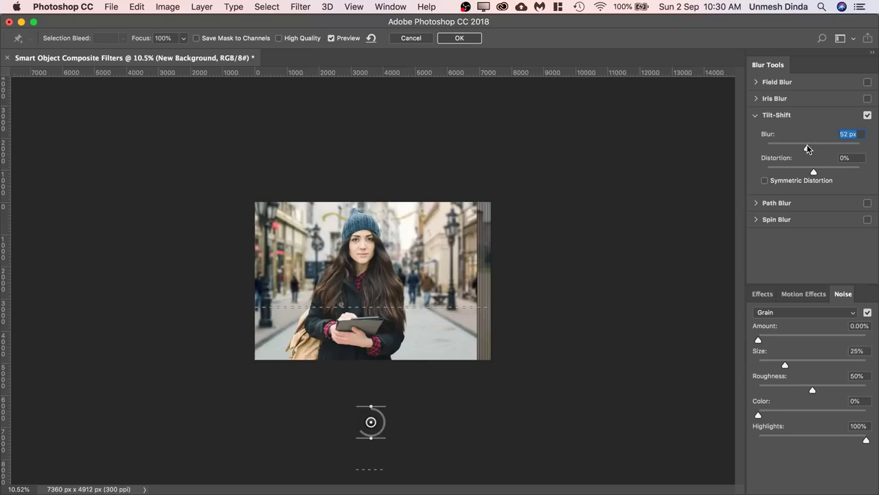
pyautogui.moveTo(808, 147); pyautogui.dragTo(817, 149)
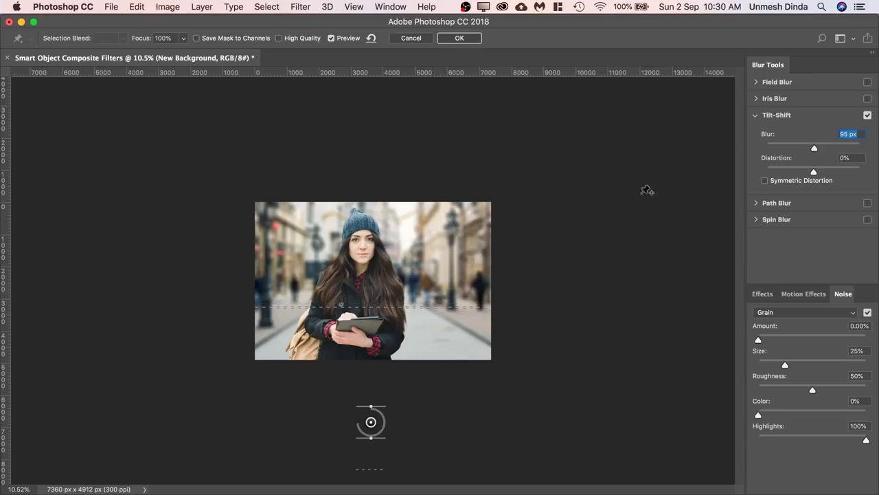
pyautogui.moveTo(389, 244); pyautogui.dragTo(454, 227)
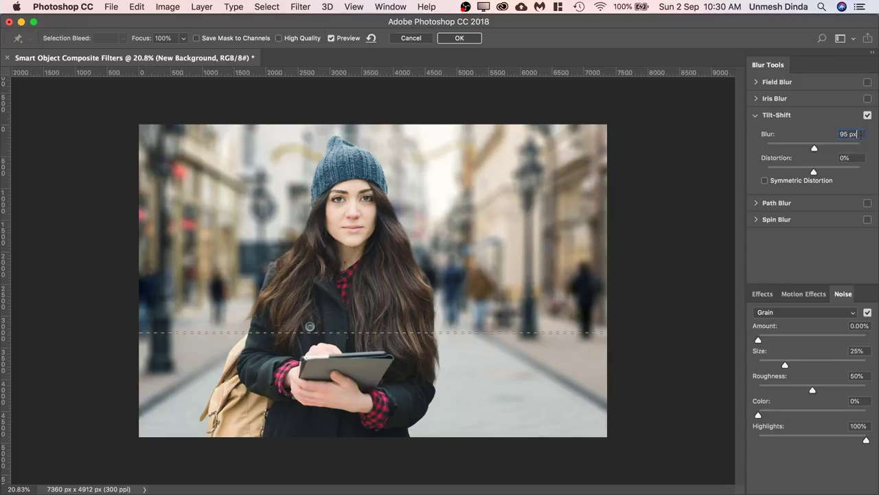
pyautogui.write('50')
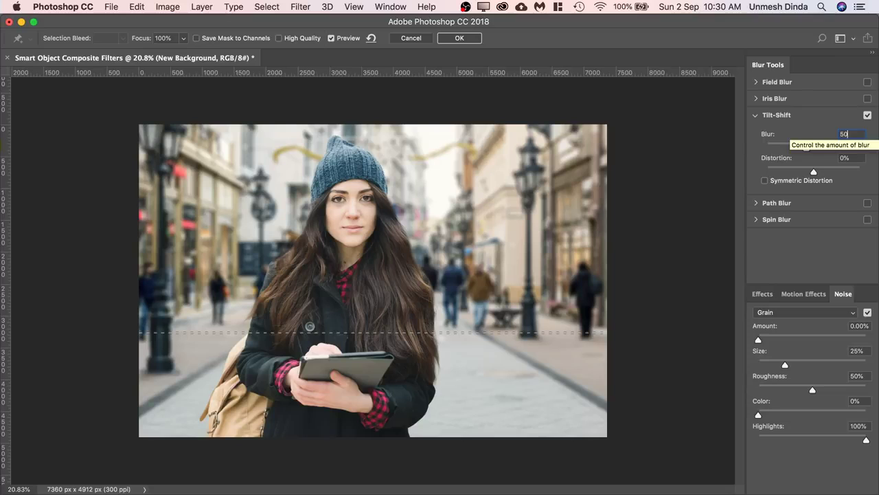
pyautogui.press('Return')
# Add a second Tilt-Shift blur, rotate it to vertical and place its centre outside the image's left edge.
pyautogui.scroll(-3, 472, 229)
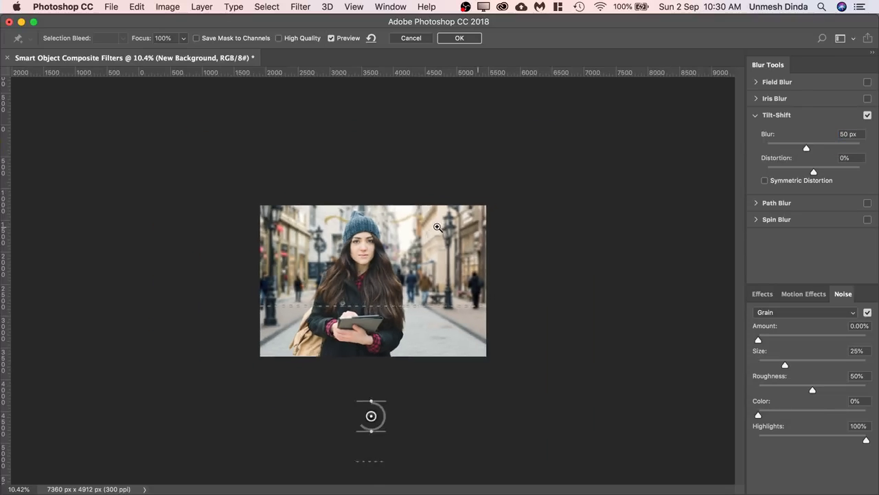
pyautogui.scroll(1, 339, 236)
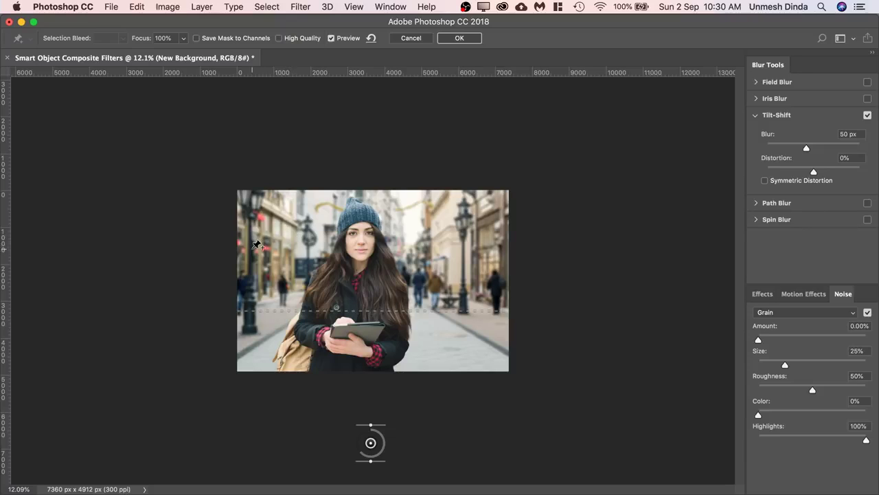
pyautogui.click(257, 248)
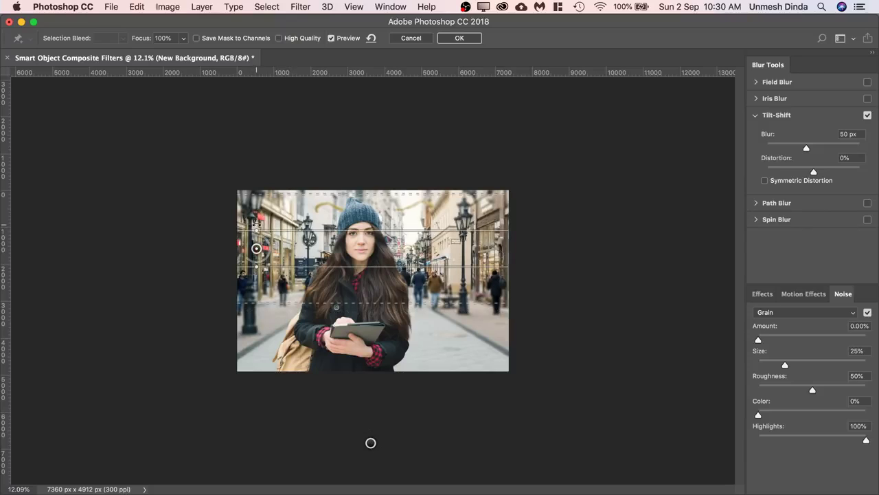
pyautogui.moveTo(259, 227); pyautogui.dragTo(148, 256)
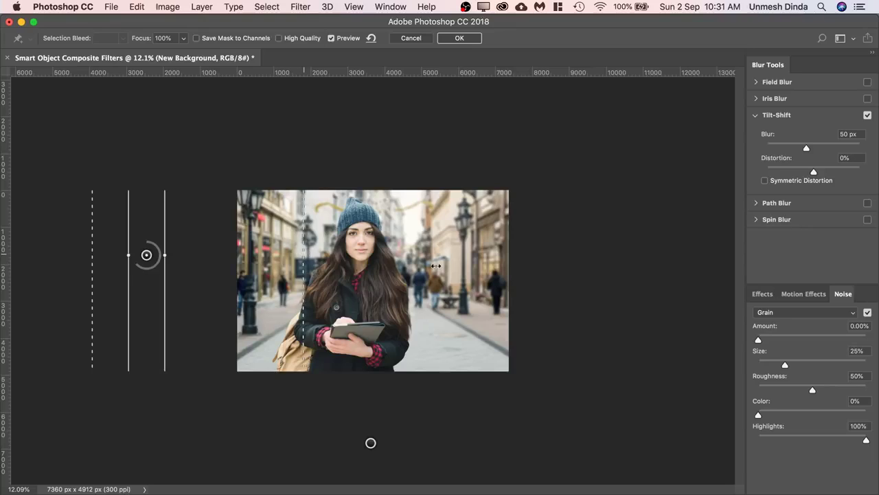
# Add a third Tilt-Shift blur, vertical and centred outside the image's right edge, and apply all the blurs to the New Background layer.
pyautogui.click(499, 274)
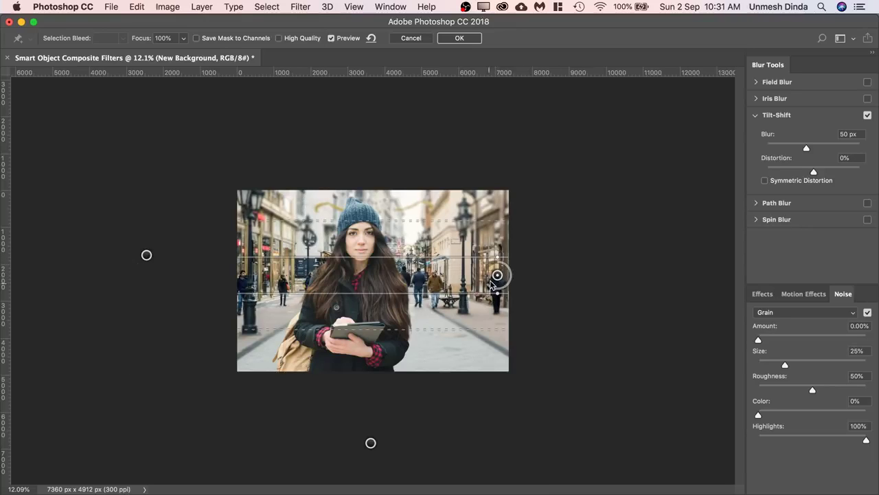
pyautogui.moveTo(497, 253); pyautogui.dragTo(592, 276)
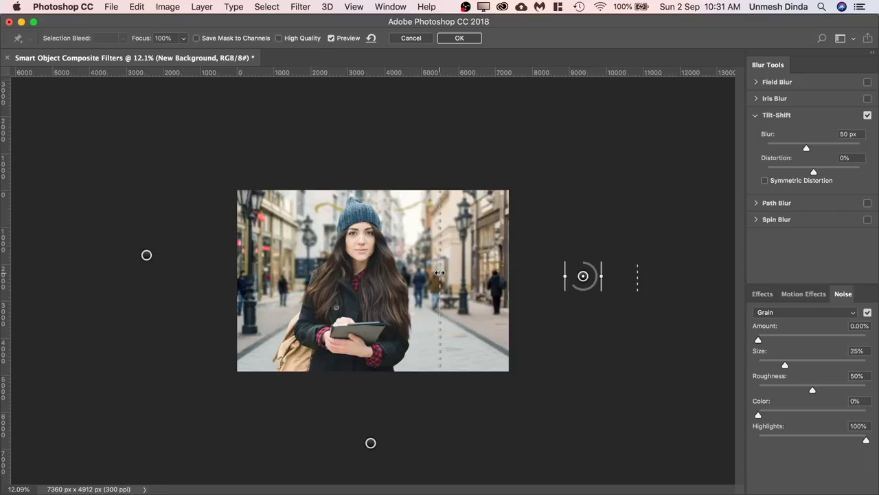
pyautogui.scroll(5, 386, 238)
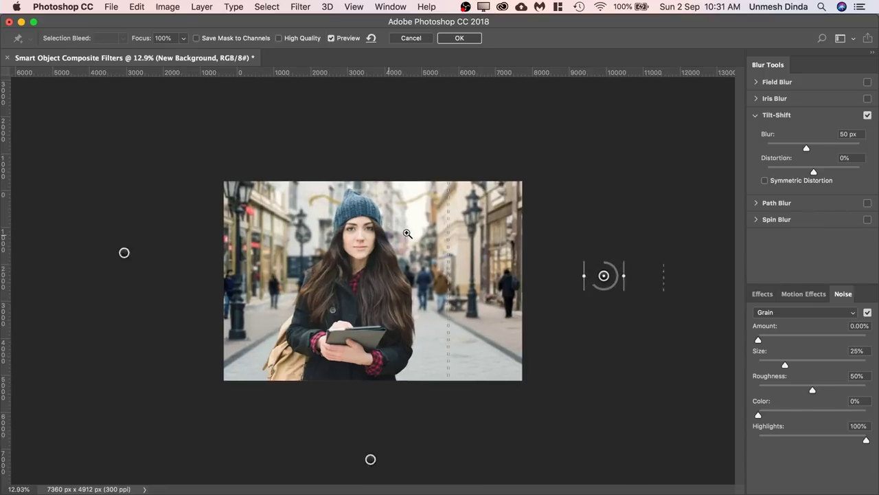
pyautogui.click(461, 38)
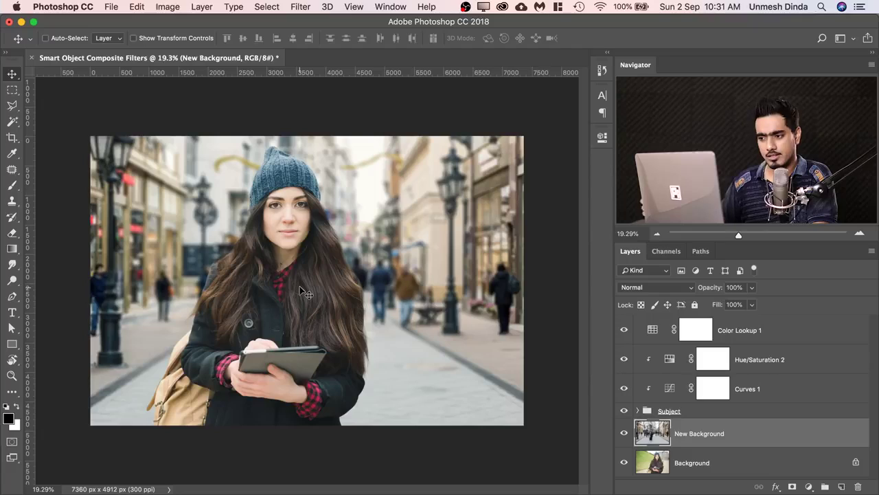
pyautogui.moveTo(296, 237)
pyautogui.mouseDown()
pyautogui.moveTo(311, 234)
pyautogui.moveTo(304, 229)
pyautogui.mouseUp()
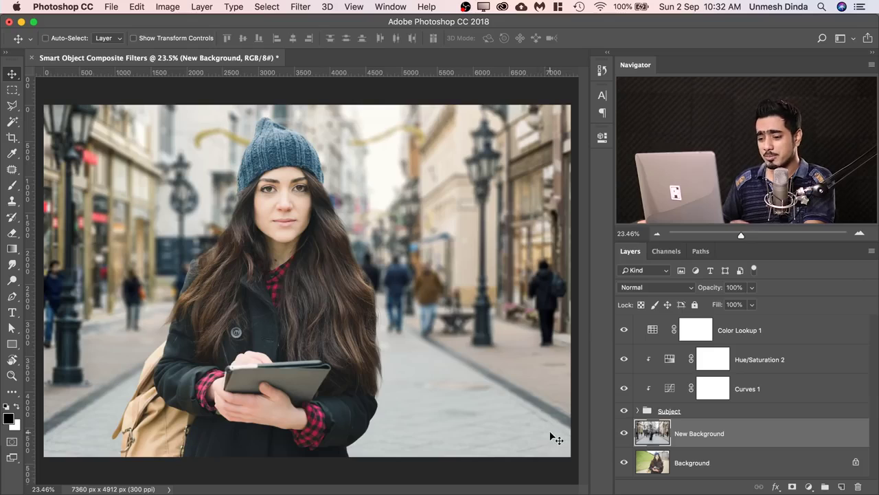
# Undo the Tilt-Shift blurs on the New Background layer and convert that layer for Smart Filters.
pyautogui.click(554, 435)
pyautogui.click(68, 429)
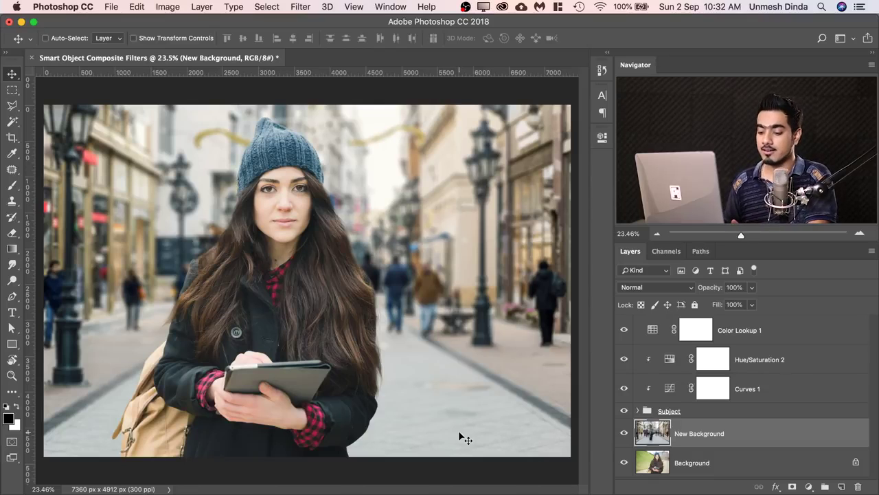
pyautogui.press('super+z')
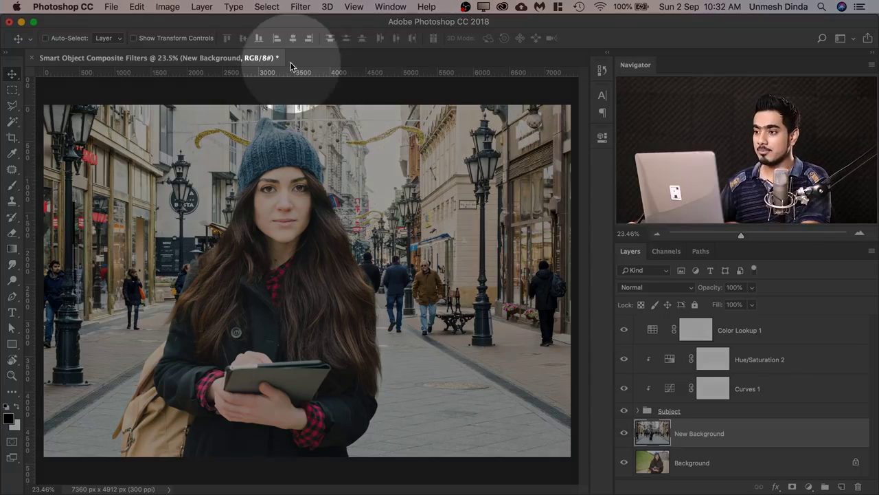
pyautogui.click(300, 8)
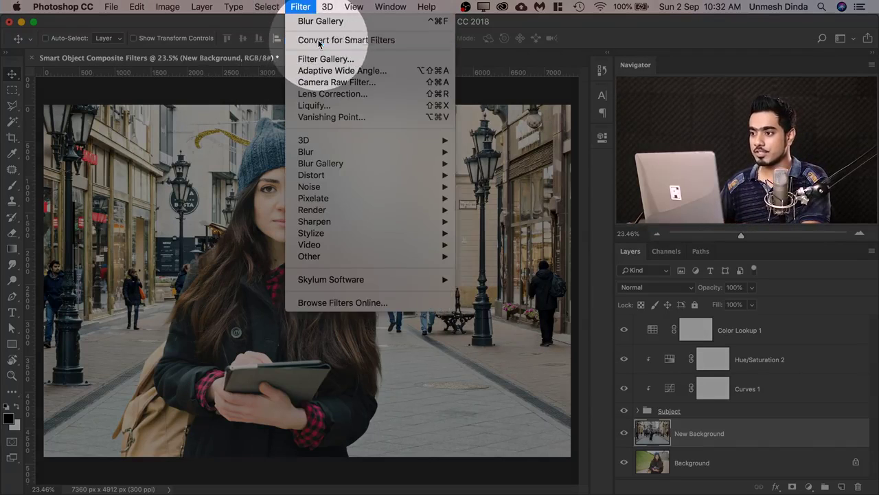
pyautogui.click(326, 40)
pyautogui.click(527, 197)
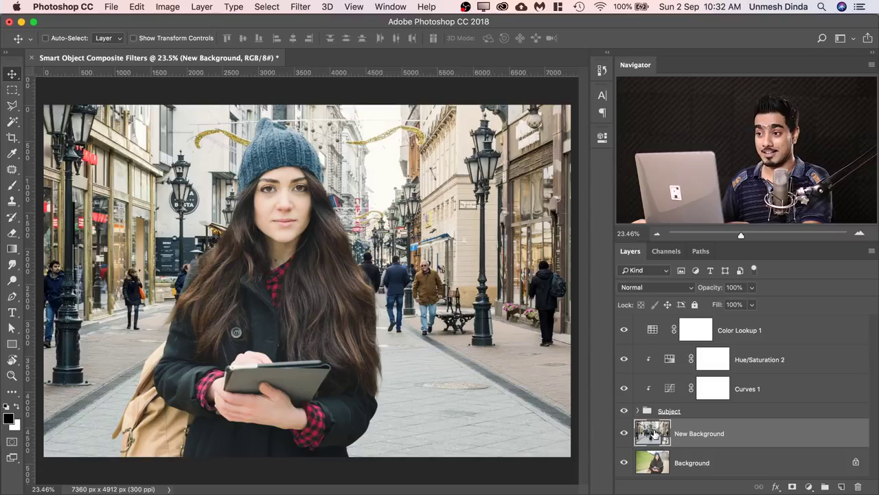
# Run the last Blur Gallery filter again on New Background, trying 81 px for the right-hand Tilt-Shift blur and then setting it to 50 px.
pyautogui.click(300, 6)
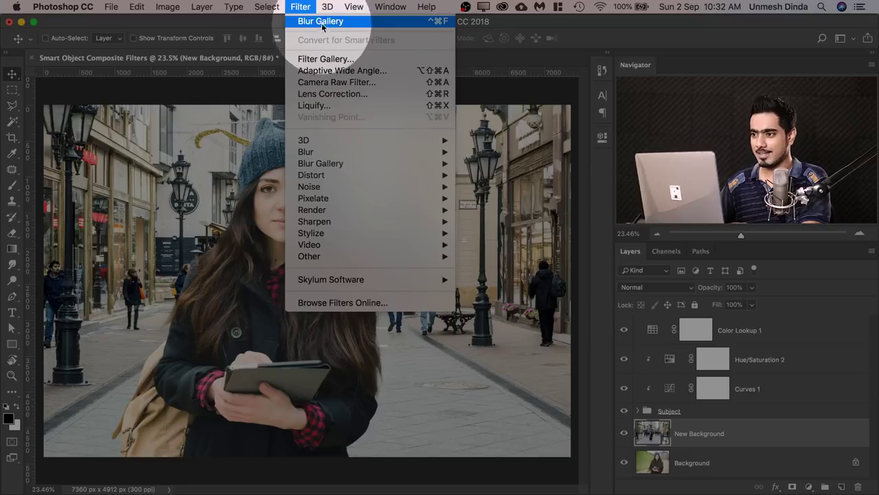
pyautogui.press('Escape')
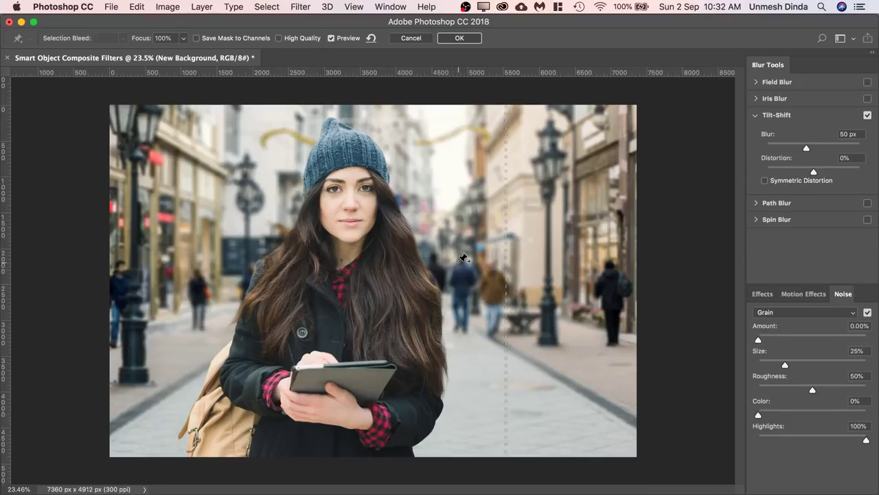
pyautogui.press('super+minus')
pyautogui.press('super+minus')
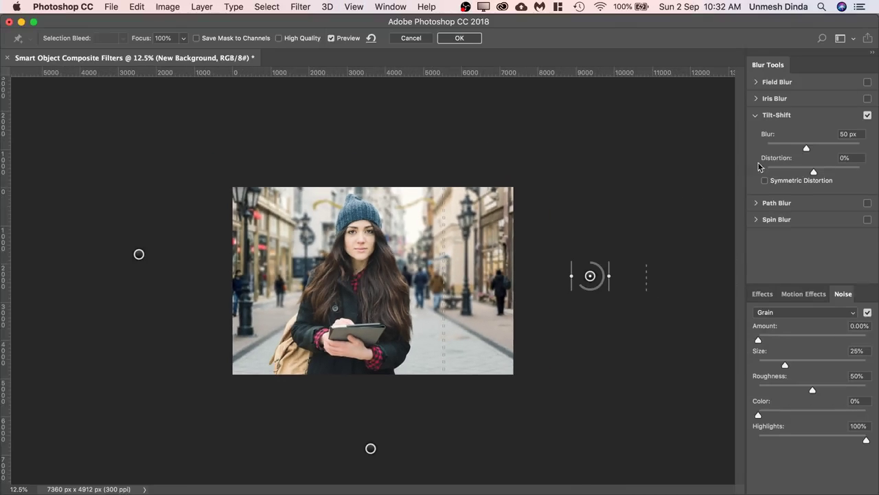
pyautogui.moveTo(818, 149); pyautogui.dragTo(811, 148)
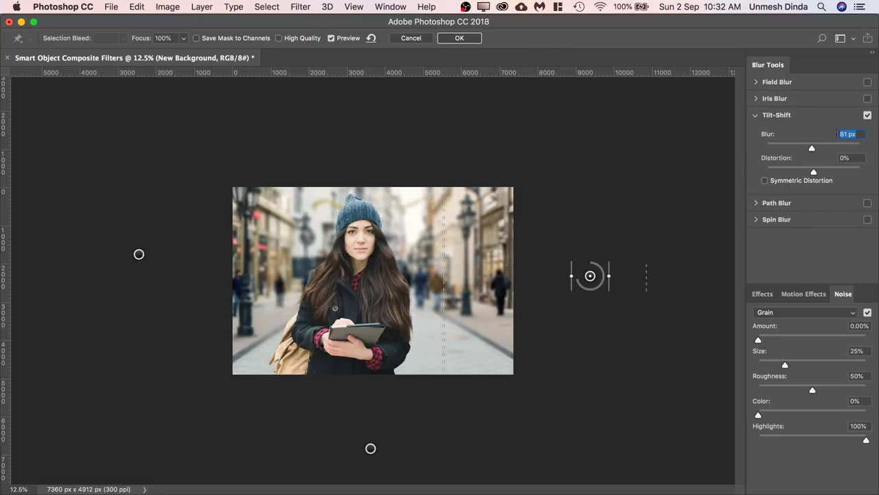
pyautogui.write('50')
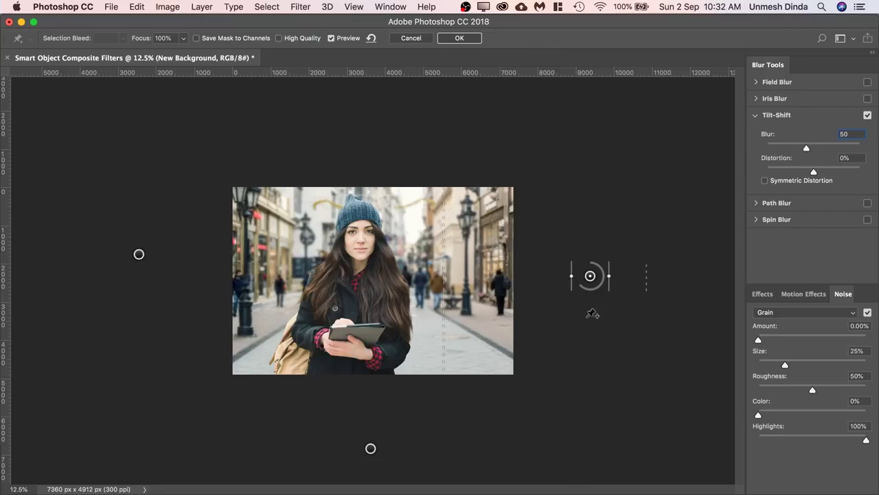
# Move the centres of the right and left Tilt-Shift blurs farther away from the image's side edges.
pyautogui.moveTo(591, 276); pyautogui.dragTo(637, 282)
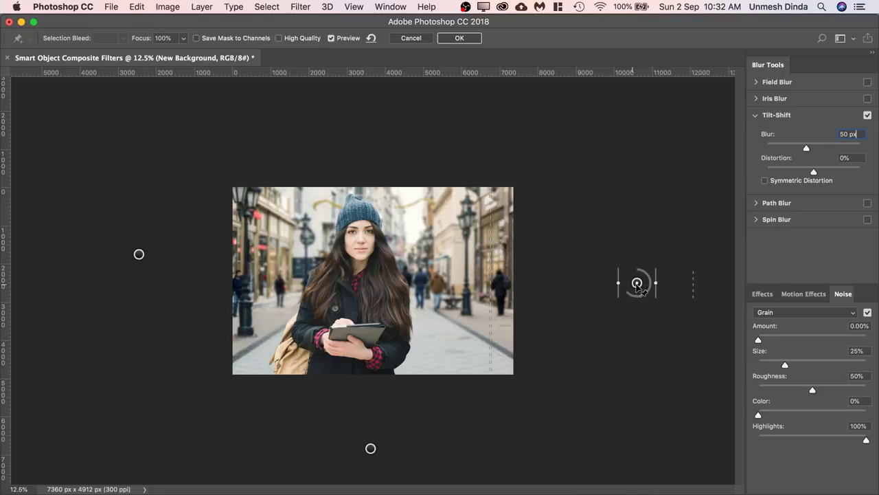
pyautogui.click(139, 255)
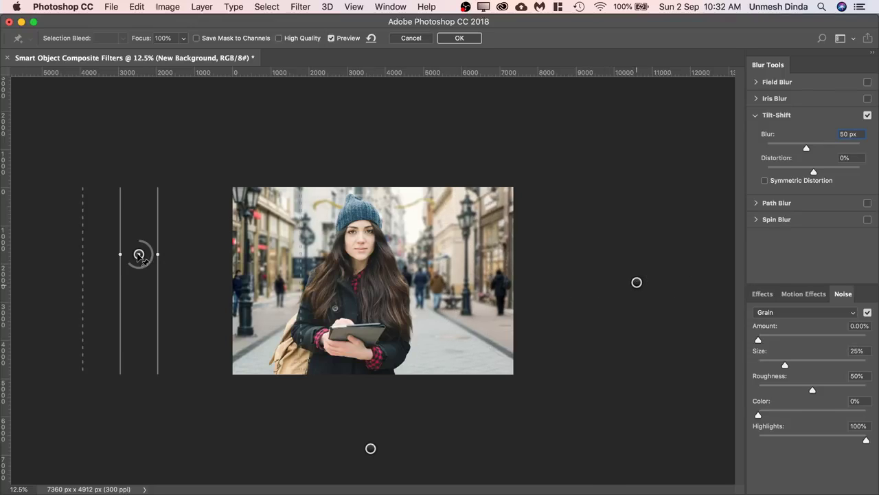
pyautogui.moveTo(140, 253); pyautogui.dragTo(92, 263)
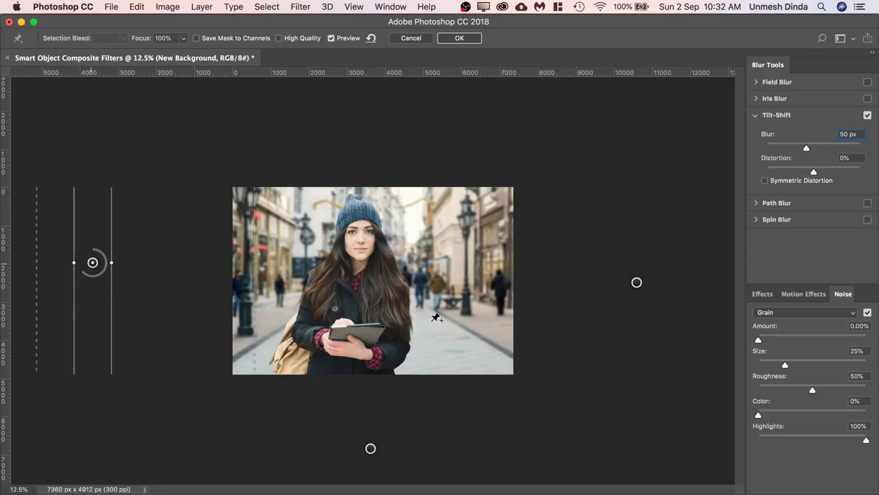
# Set the Tilt-Shift blur below the image to 60 px and apply the Blur Gallery filter.
pyautogui.click(371, 449)
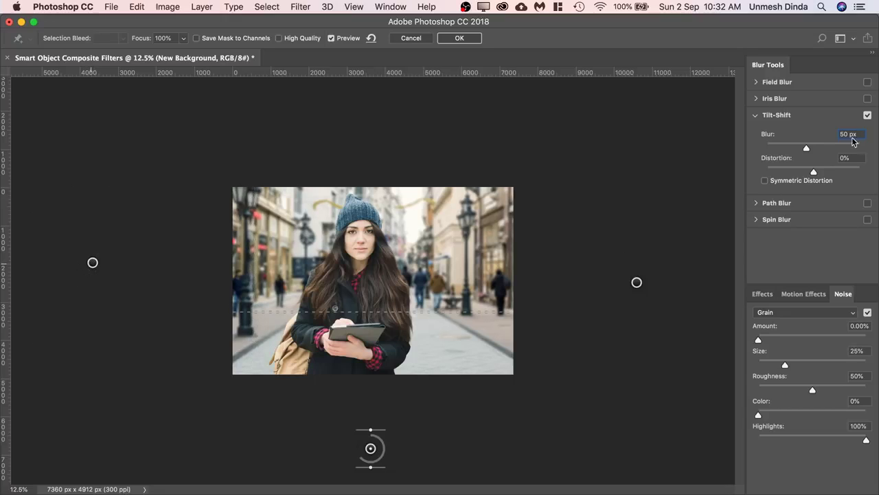
pyautogui.moveTo(856, 134); pyautogui.dragTo(773, 131)
pyautogui.write('60')
pyautogui.click(470, 40)
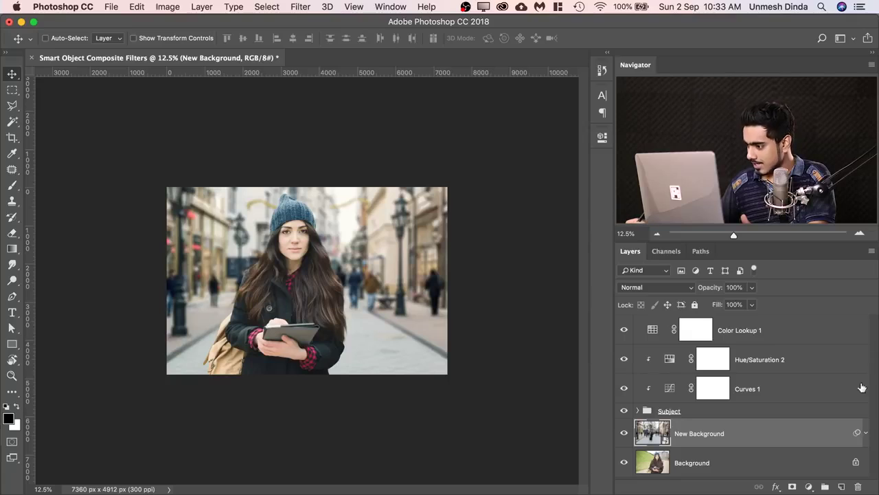
# Expand New Background's Smart Filters and reopen its Blur Gallery filter to review the editable blur settings, accepting them as they are.
pyautogui.click(866, 433)
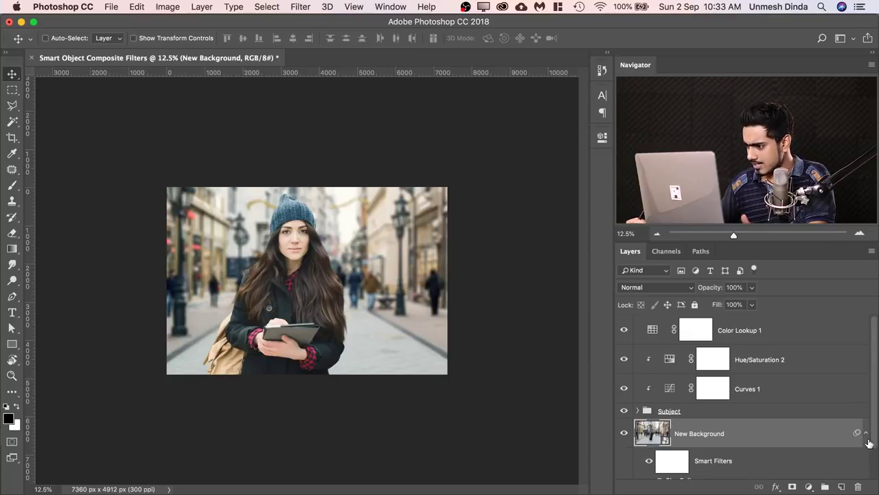
pyautogui.scroll(-2, 875, 440)
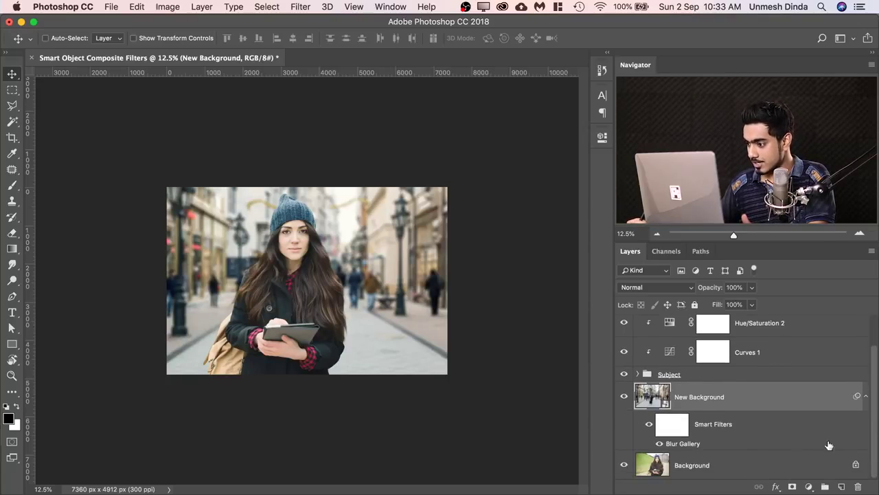
pyautogui.doubleClick(687, 443)
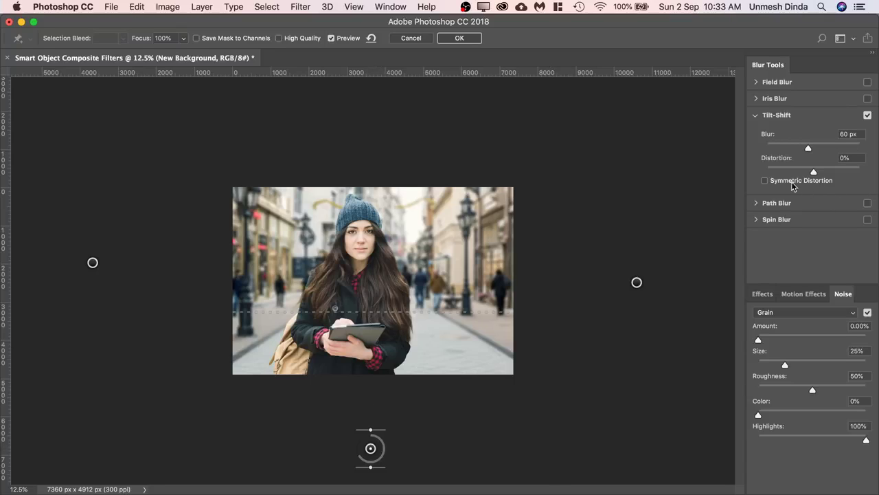
pyautogui.click(474, 40)
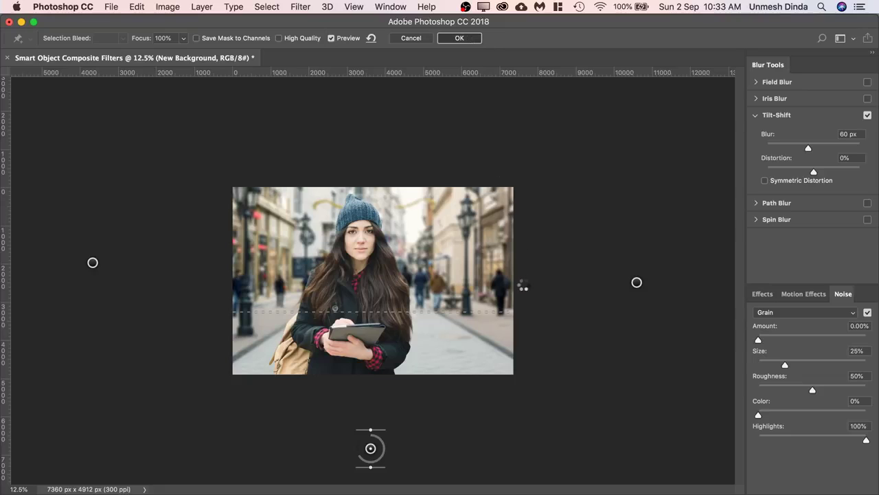
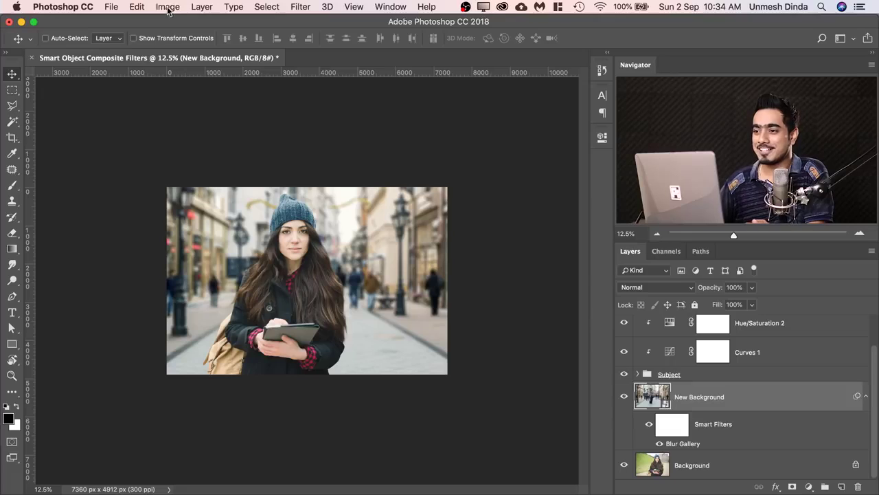
# Apply a Curves adjustment to the New Background Smart Object, anchoring highlights at 186 and darkening midtones to output 101, and compare it off and on.
pyautogui.click(167, 8)
pyautogui.moveTo(185, 42)
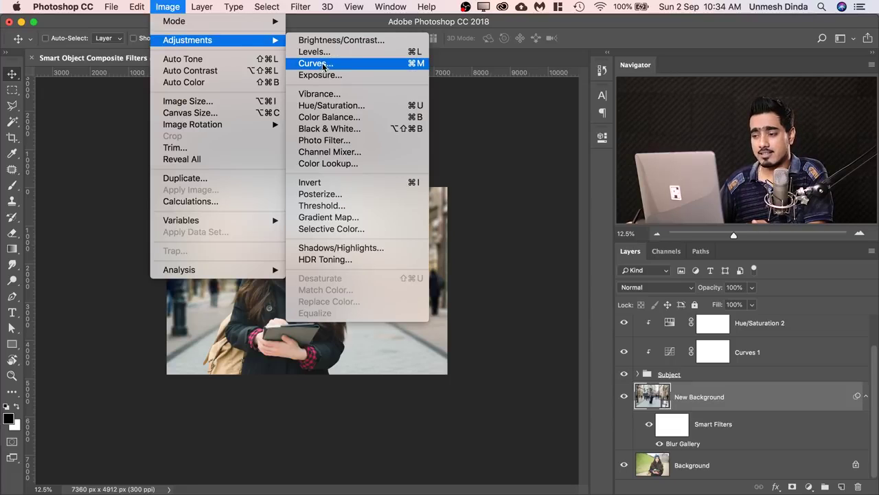
pyautogui.click(357, 63)
pyautogui.moveTo(416, 94); pyautogui.dragTo(594, 295)
pyautogui.click(581, 383)
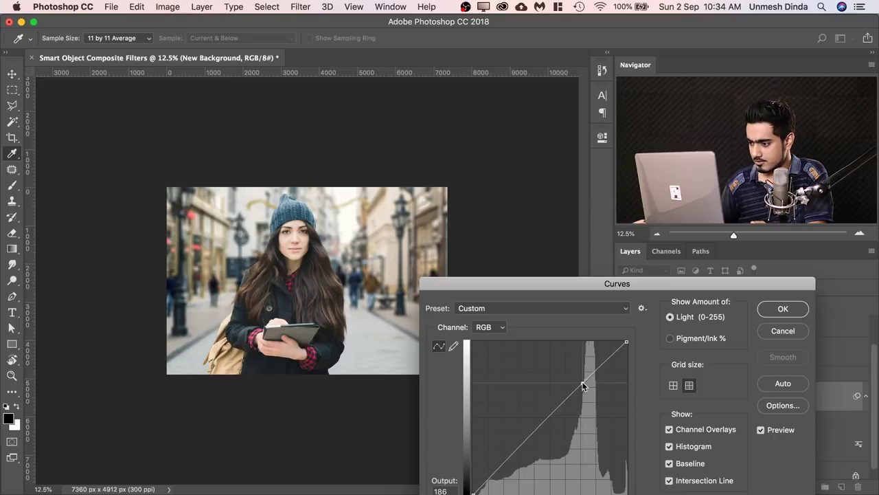
pyautogui.moveTo(539, 426); pyautogui.dragTo(538, 433)
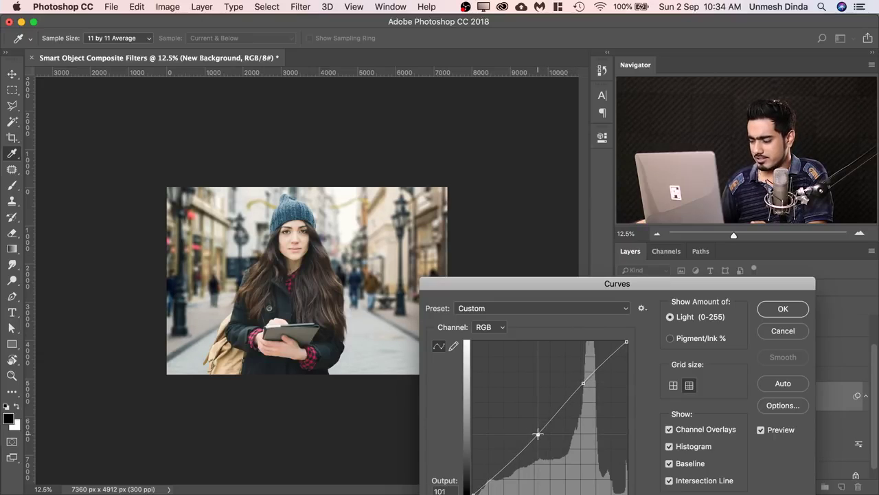
pyautogui.click(783, 308)
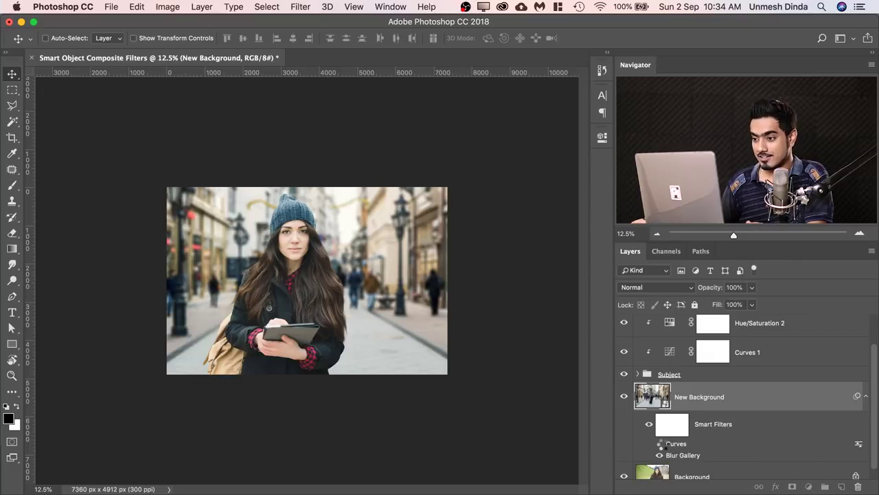
pyautogui.click(661, 443)
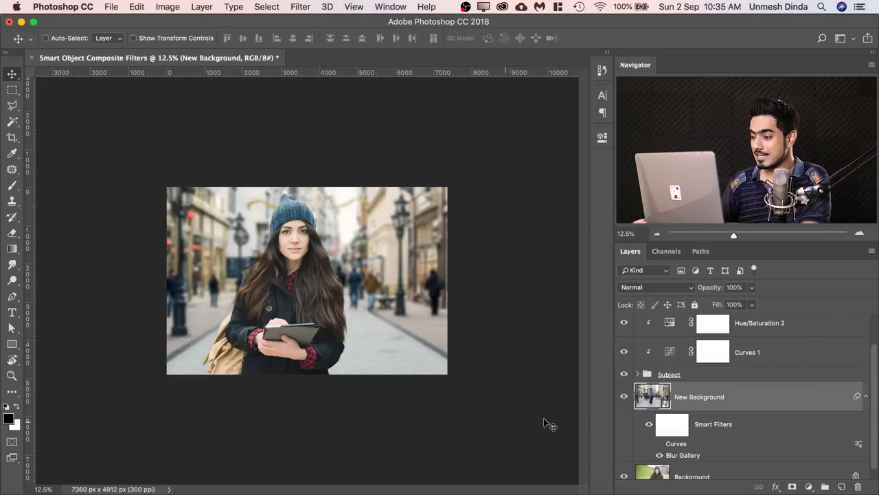
pyautogui.click(658, 444)
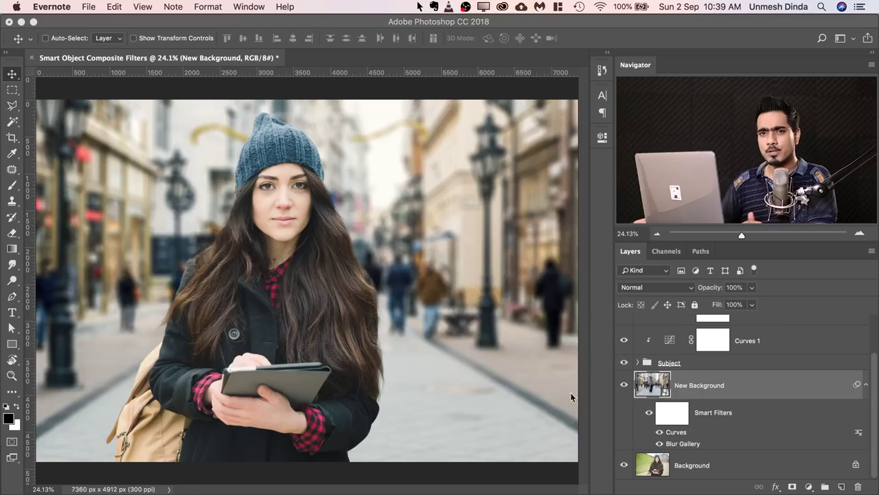
# Add a Curves adjustment layer above New Background, slightly raising the RGB curve's darker tones and holding its highlights near the diagonal.
pyautogui.click(808, 486)
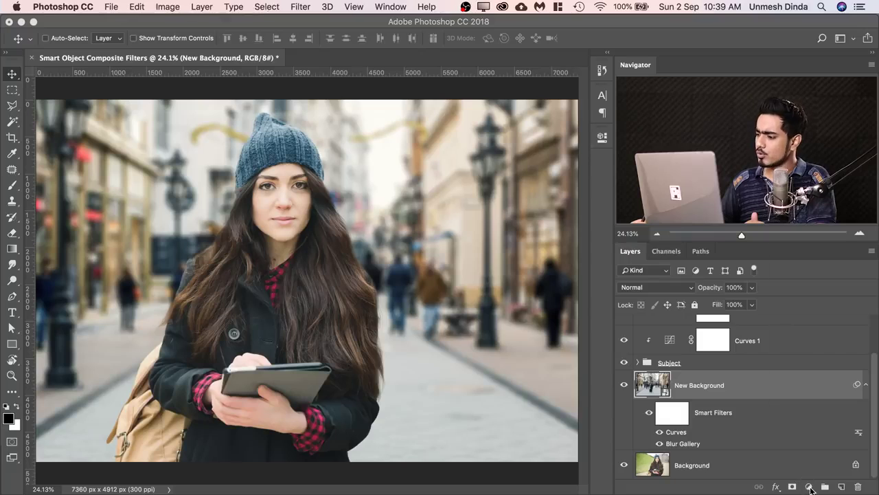
pyautogui.click(802, 313)
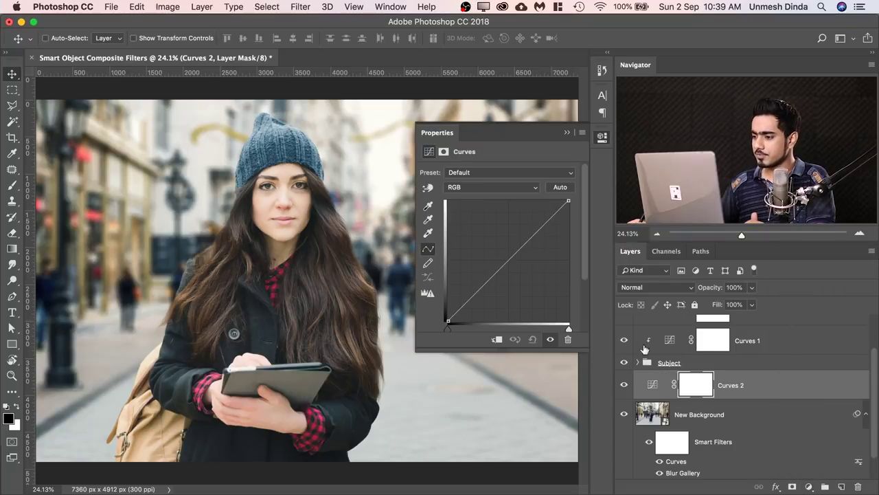
pyautogui.moveTo(487, 282); pyautogui.dragTo(488, 279)
pyautogui.moveTo(530, 239); pyautogui.dragTo(531, 240)
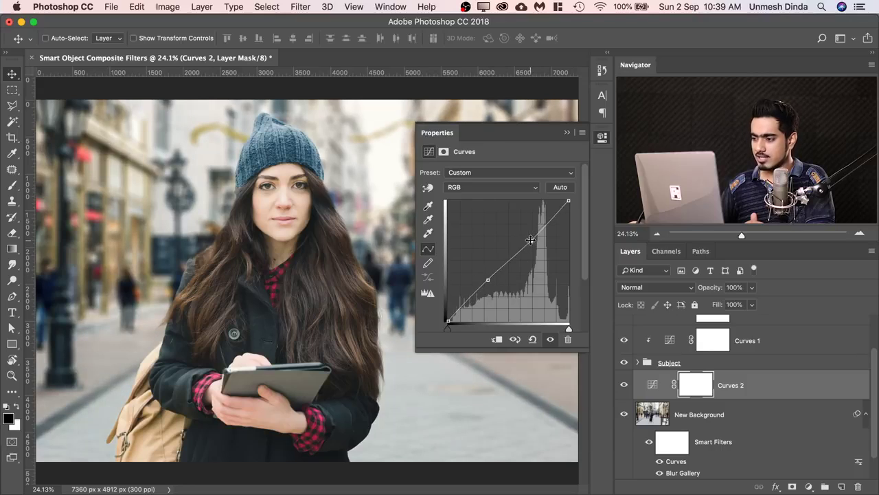
# Slightly lower the darker tones of the new Curves layer's Blue channel and anchor its highlights with a second point.
pyautogui.click(475, 186)
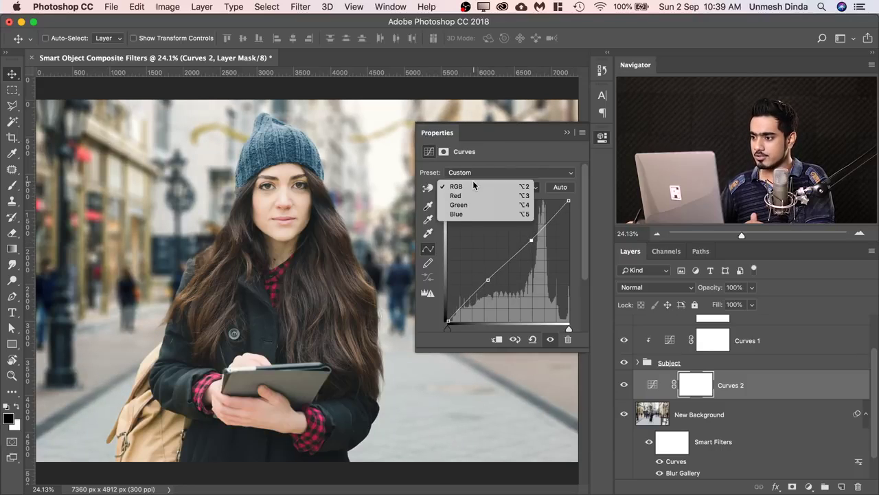
pyautogui.click(467, 214)
pyautogui.moveTo(477, 291); pyautogui.dragTo(481, 293)
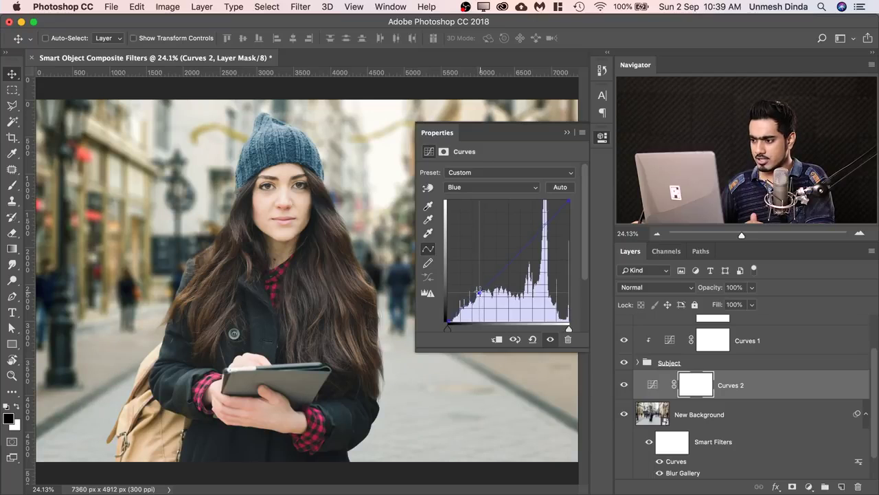
pyautogui.click(536, 234)
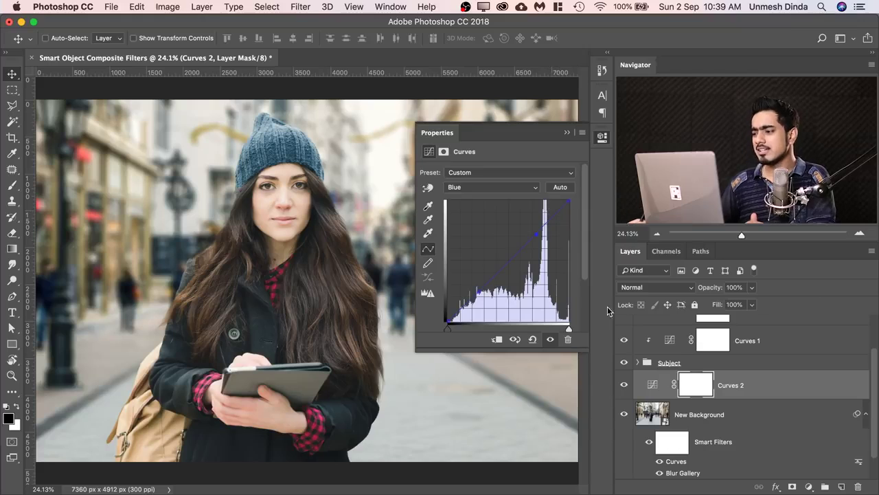
pyautogui.click(567, 132)
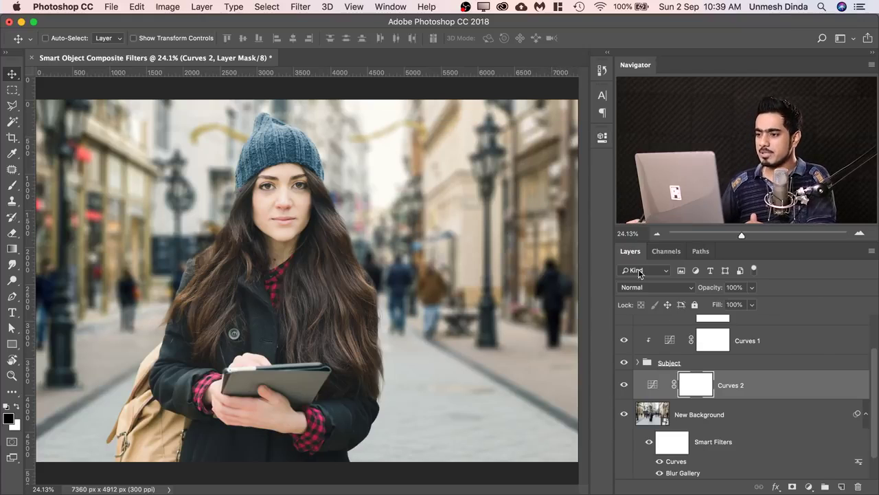
# Add a Hue/Saturation adjustment layer above the new Curves layer and raise its Saturation to +8.
pyautogui.click(809, 486)
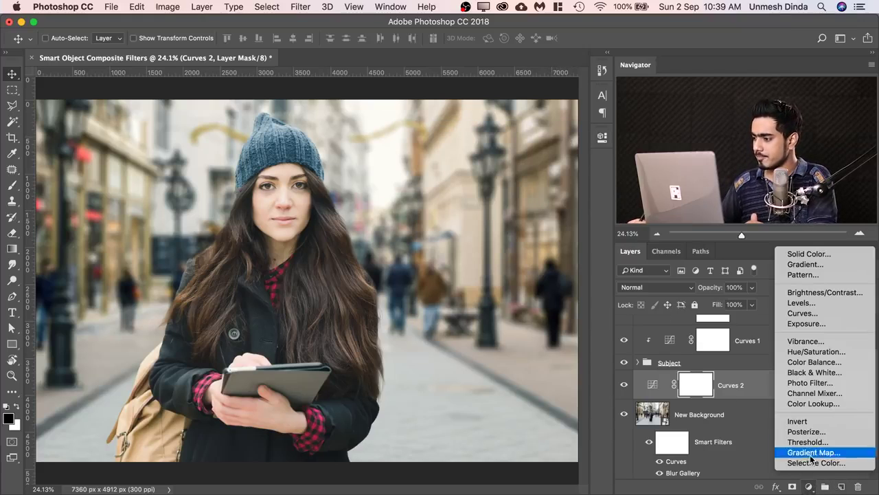
pyautogui.click(818, 351)
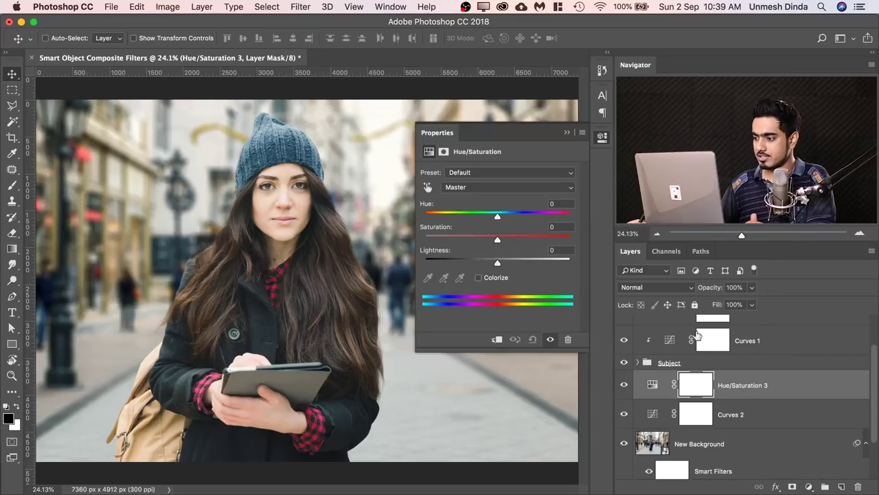
pyautogui.moveTo(497, 236)
pyautogui.mouseDown()
pyautogui.moveTo(478, 241)
pyautogui.moveTo(545, 241)
pyautogui.moveTo(509, 240)
pyautogui.mouseUp()
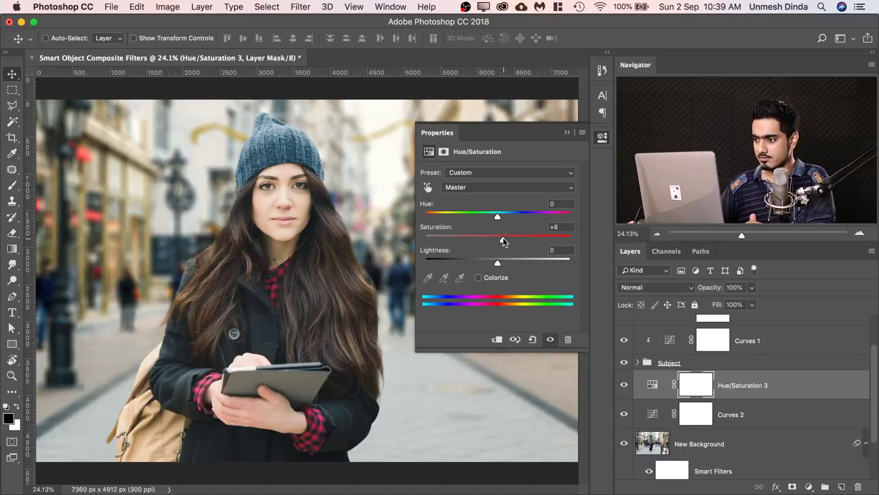
# Paint black at 10% flow on the Hue/Saturation 3 mask over the yellow garland area behind the woman's hat.
pyautogui.click(566, 132)
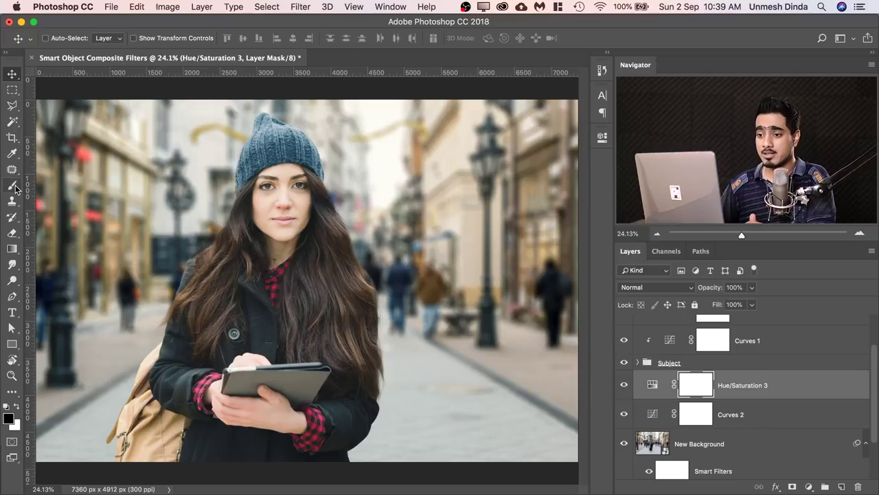
pyautogui.press('b')
pyautogui.moveTo(168, 152); pyautogui.dragTo(187, 154)
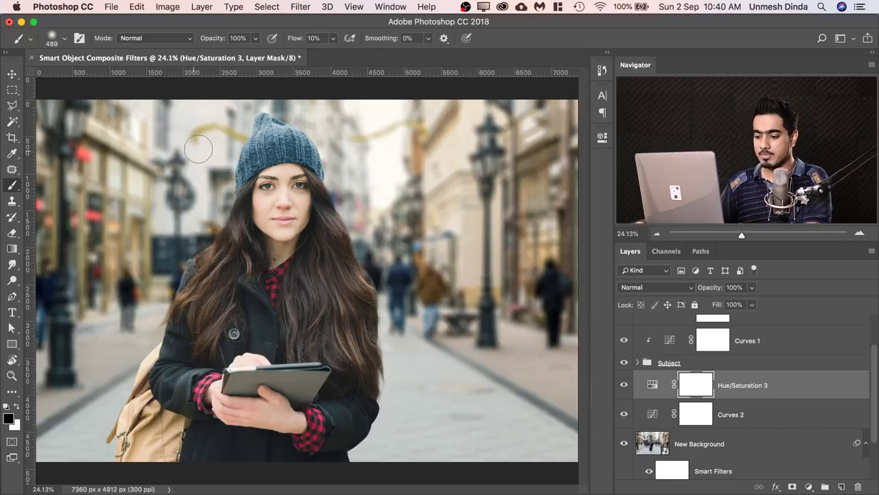
pyautogui.moveTo(299, 136)
pyautogui.mouseDown()
pyautogui.moveTo(390, 126)
pyautogui.moveTo(216, 133)
pyautogui.mouseUp()
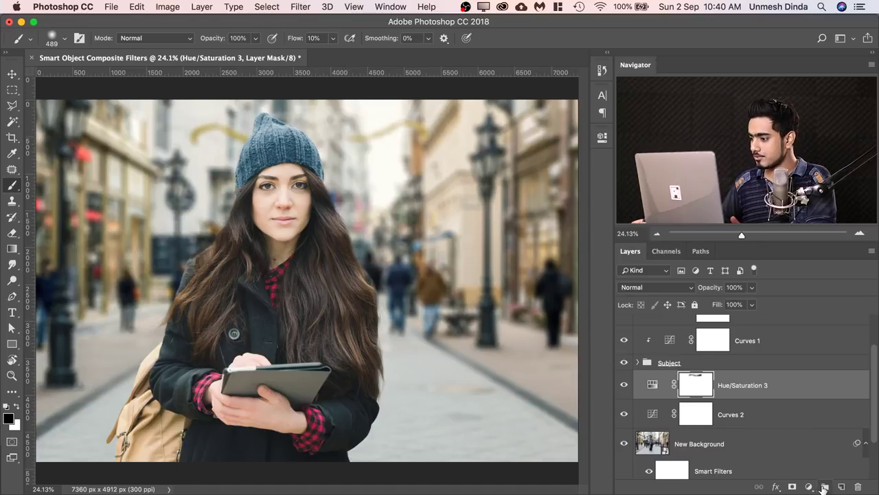
# Add another Hue/Saturation adjustment layer above Hue/Saturation 3 and lower its Saturation to -58.
pyautogui.click(809, 487)
pyautogui.click(790, 351)
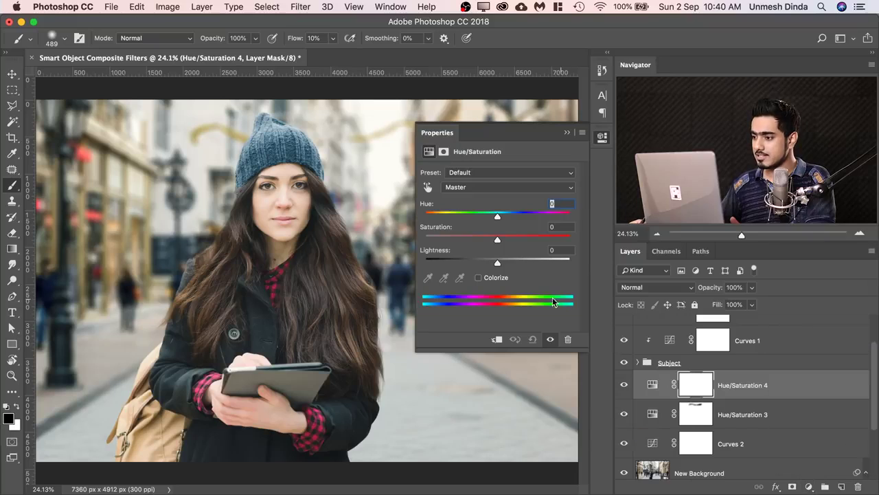
pyautogui.moveTo(474, 242); pyautogui.dragTo(464, 240)
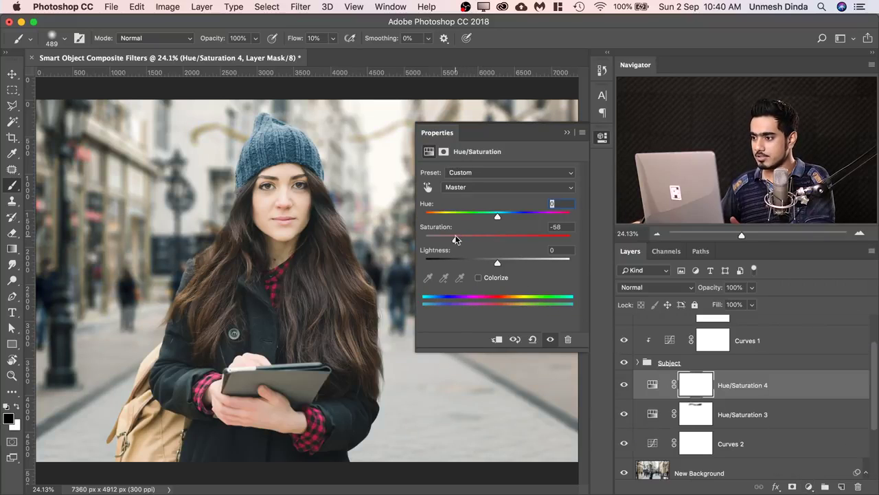
pyautogui.click(567, 133)
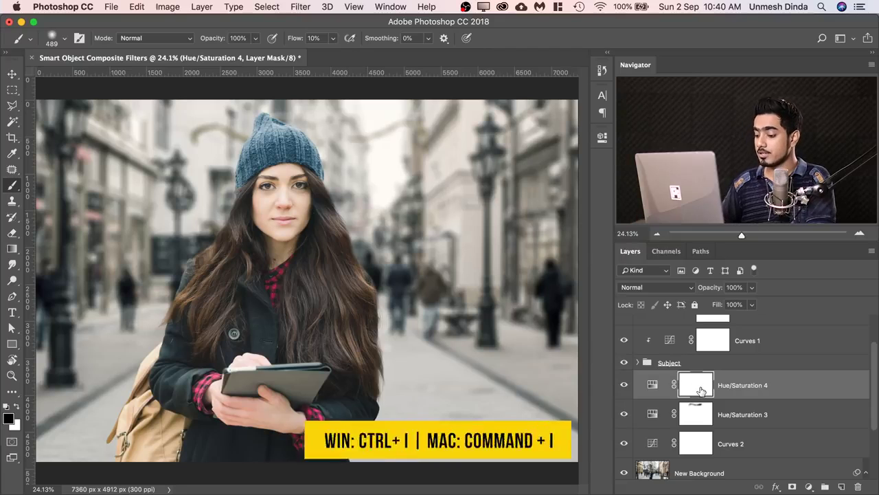
# Invert the Hue/Saturation 4 mask to black and paint white over the yellow garlands, raising the brush flow to 100%.
pyautogui.press('super+i')
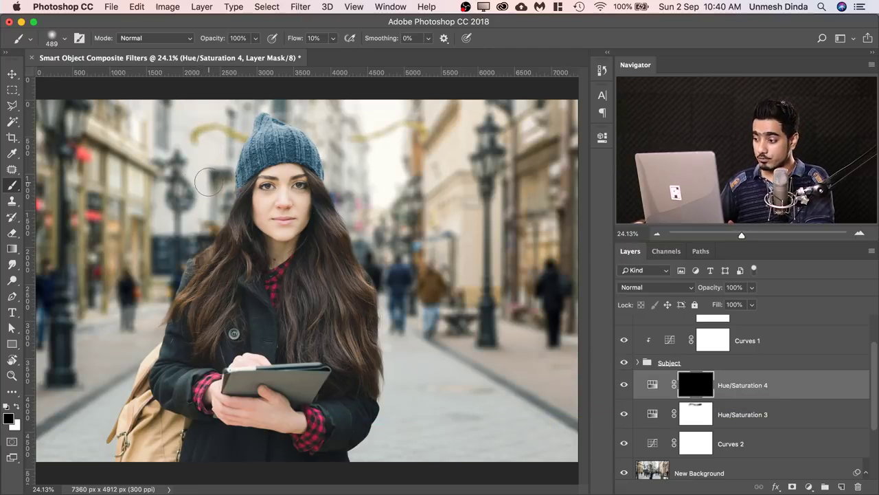
pyautogui.press('x')
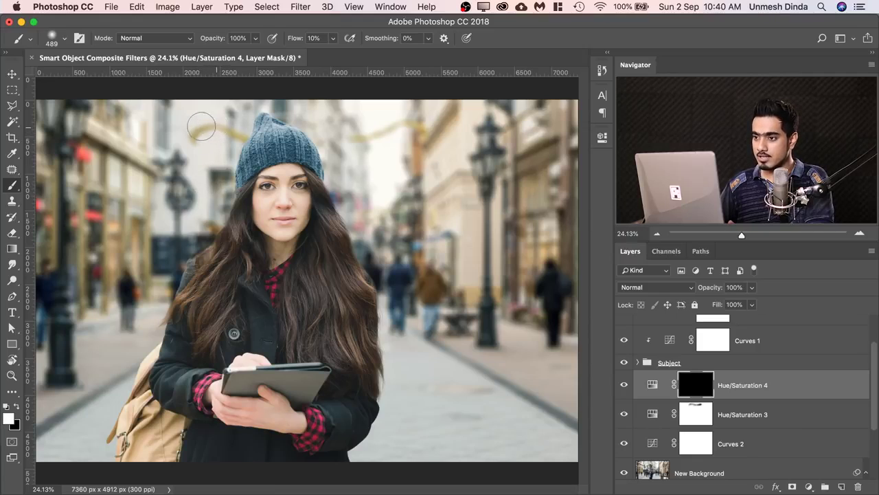
pyautogui.moveTo(317, 146); pyautogui.dragTo(359, 137)
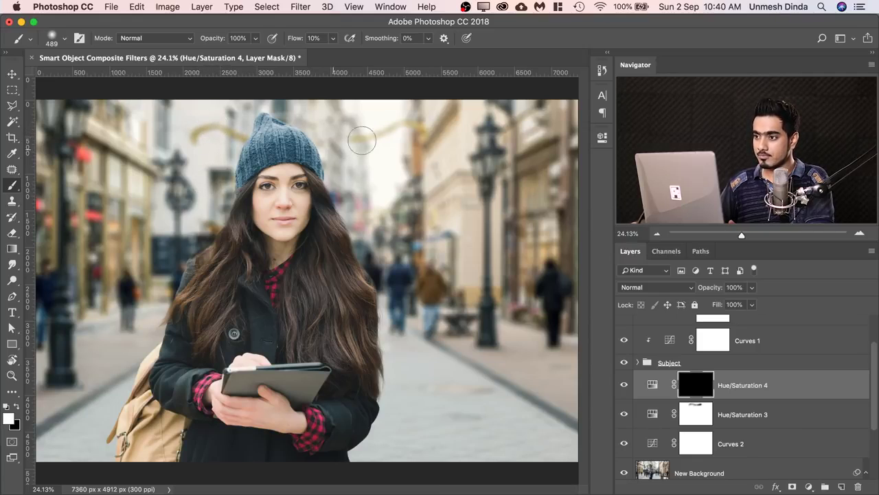
pyautogui.click(332, 38)
pyautogui.moveTo(334, 53); pyautogui.dragTo(383, 53)
pyautogui.moveTo(212, 130)
pyautogui.mouseDown()
pyautogui.moveTo(196, 128)
pyautogui.moveTo(222, 127)
pyautogui.mouseUp()
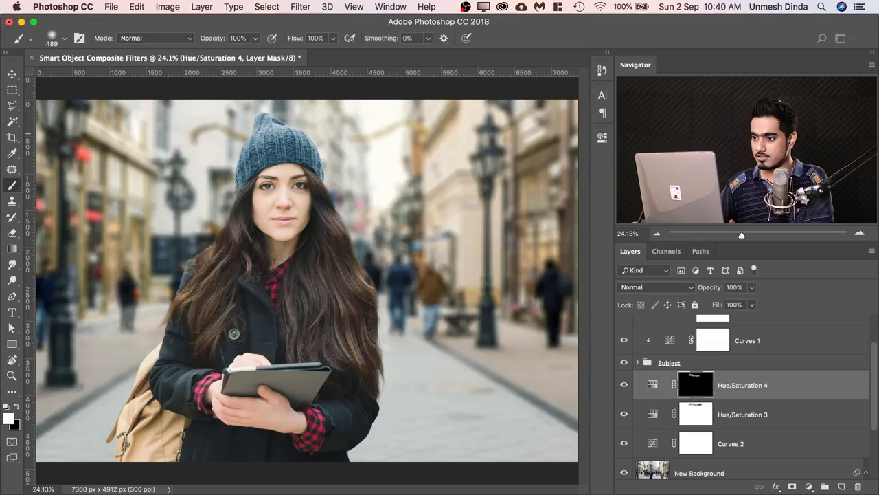
pyautogui.moveTo(392, 128)
pyautogui.mouseDown()
pyautogui.moveTo(419, 130)
pyautogui.moveTo(385, 136)
pyautogui.mouseUp()
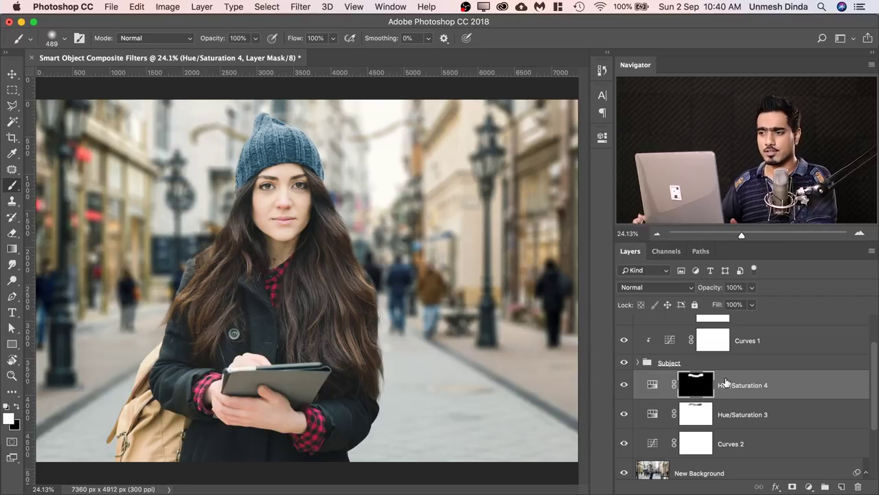
# Convert New Background and its three adjustment layers, from Curves 2 up to Hue/Saturation 4, into one Smart Object.
pyautogui.scroll(3, 867, 382)
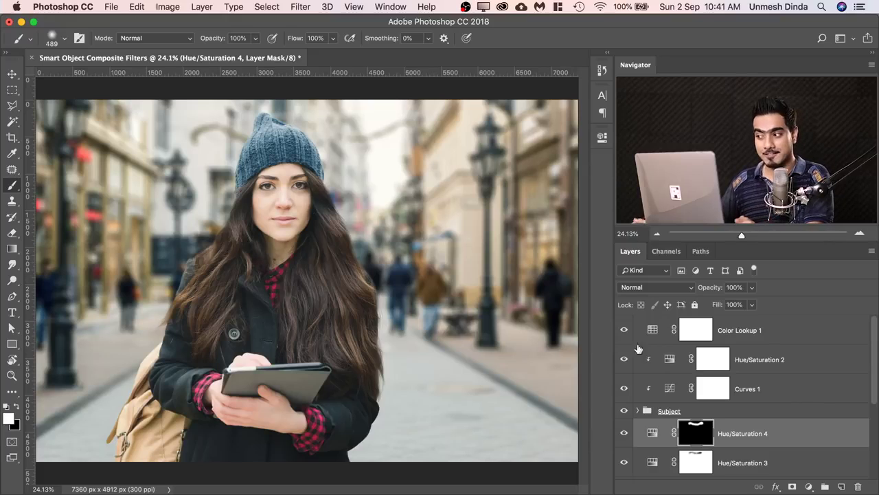
pyautogui.scroll(-5, 874, 349)
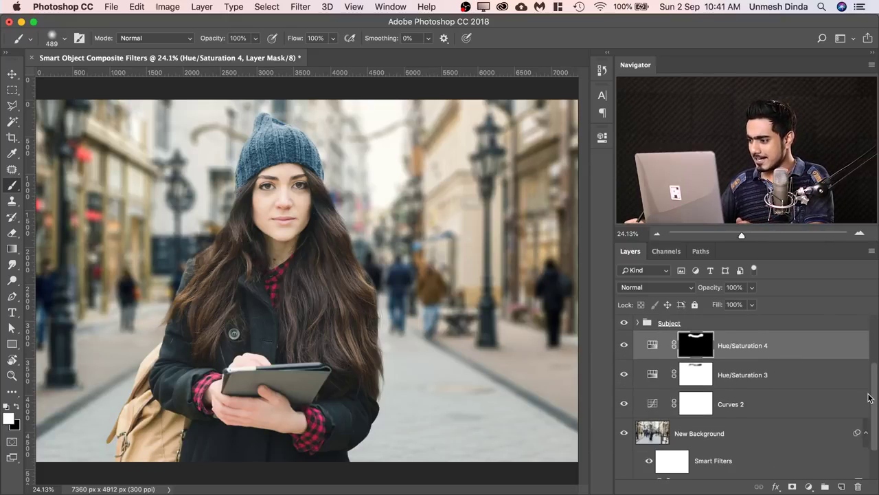
pyautogui.click(862, 413)
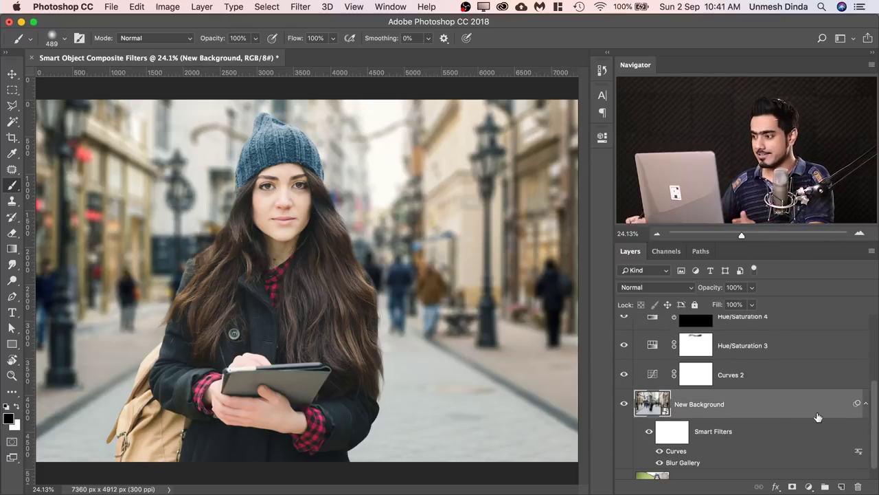
pyautogui.moveTo(876, 412)
pyautogui.mouseDown()
pyautogui.moveTo(877, 402)
pyautogui.moveTo(876, 410)
pyautogui.mouseUp()
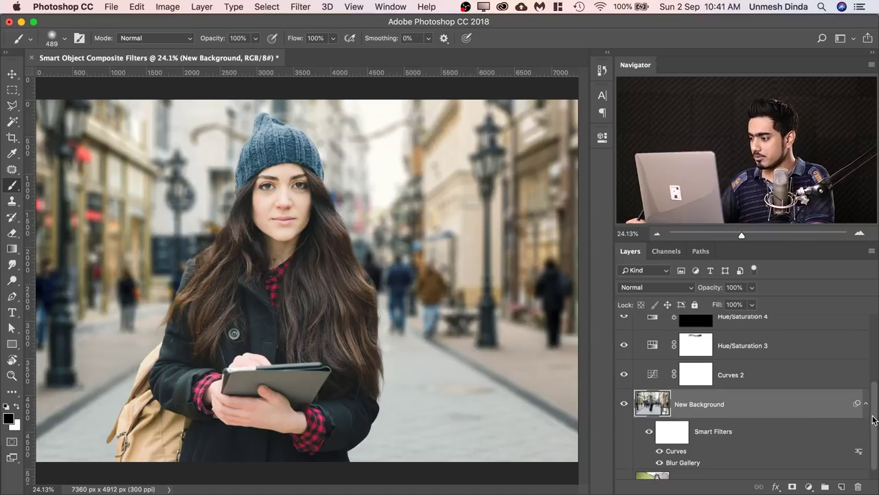
pyautogui.scroll(2, 877, 416)
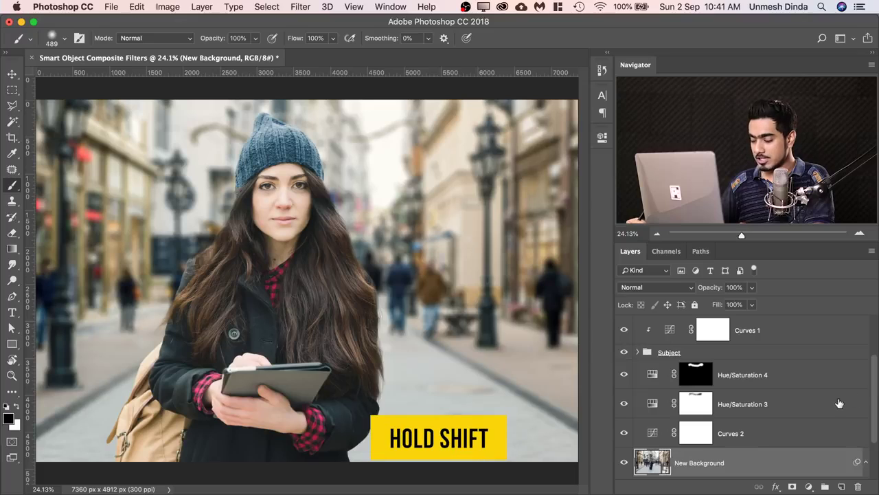
pyautogui.keyDown('shift'); pyautogui.click(763, 376); pyautogui.keyUp('shift')
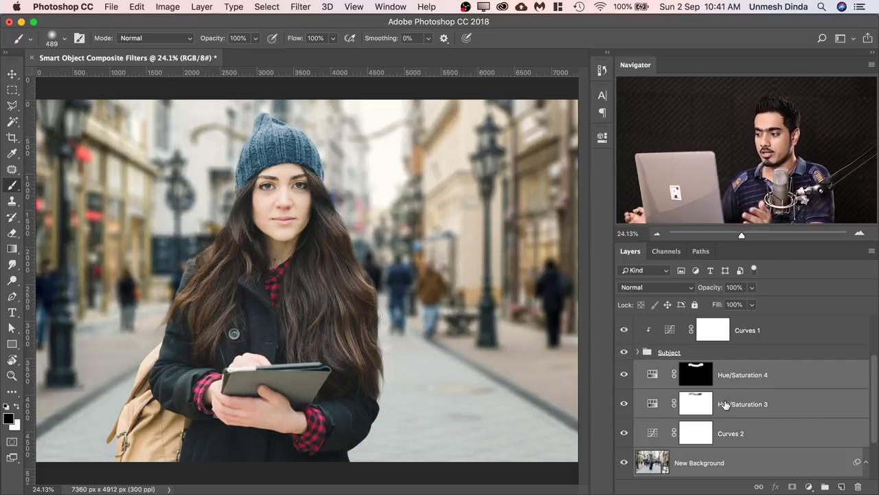
pyautogui.moveTo(876, 380); pyautogui.dragTo(876, 391)
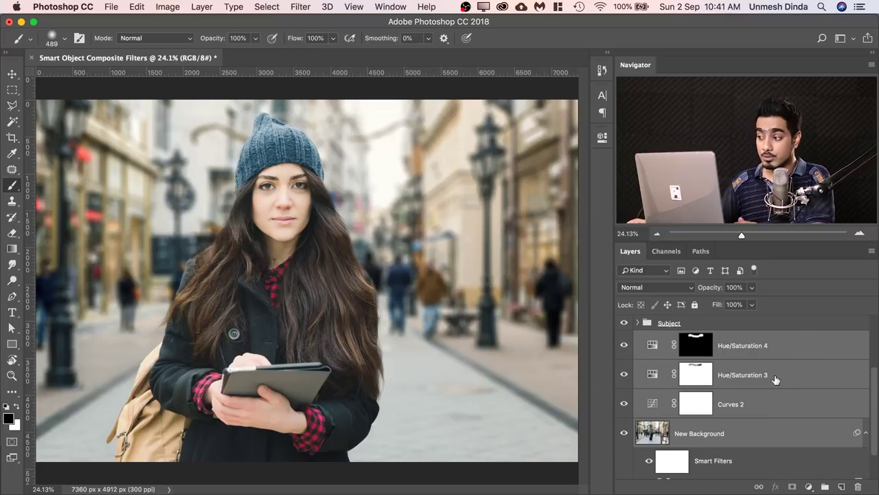
pyautogui.rightClick(802, 378)
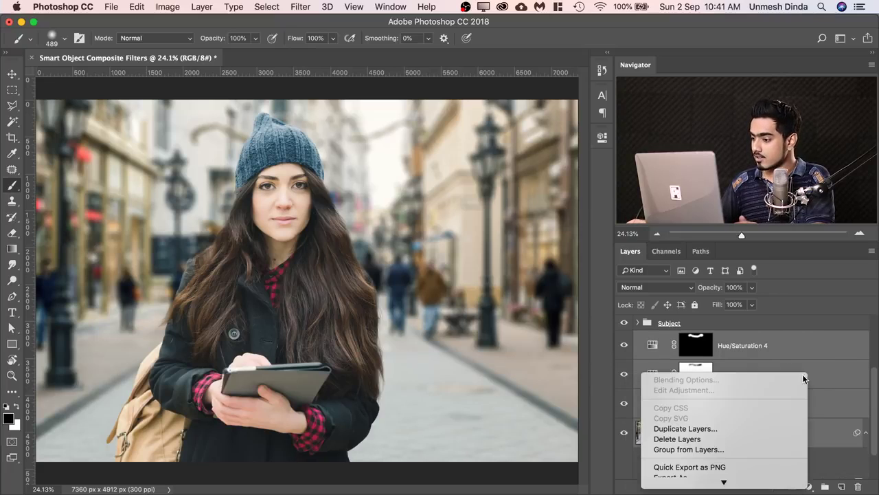
pyautogui.click(729, 451)
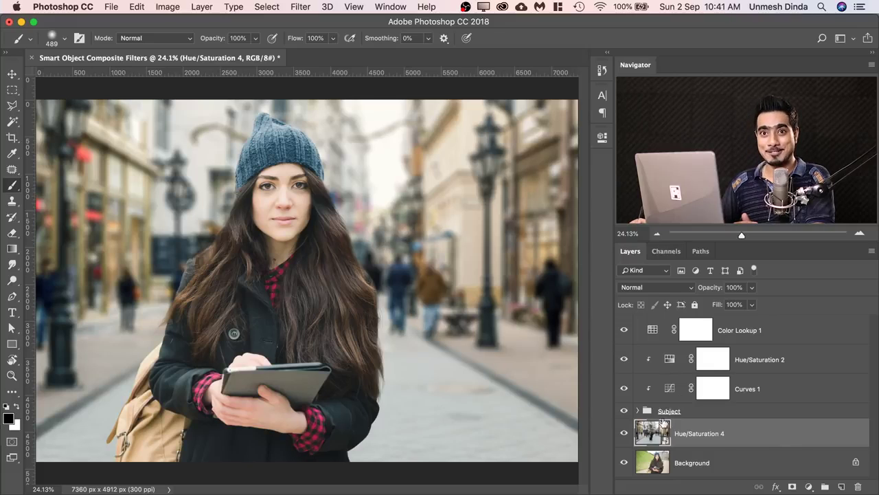
# Convert the Subject group together with its clipped Curves 1 and Hue/Saturation 2 layers into a single Smart Object.
pyautogui.click(718, 412)
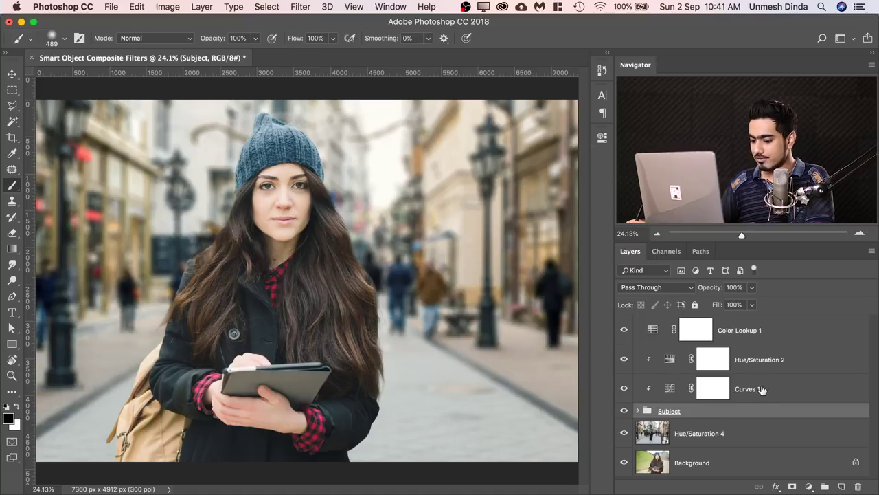
pyautogui.keyDown('shift'); pyautogui.click(763, 389); pyautogui.keyUp('shift')
pyautogui.keyDown('shift'); pyautogui.click(766, 364); pyautogui.keyUp('shift')
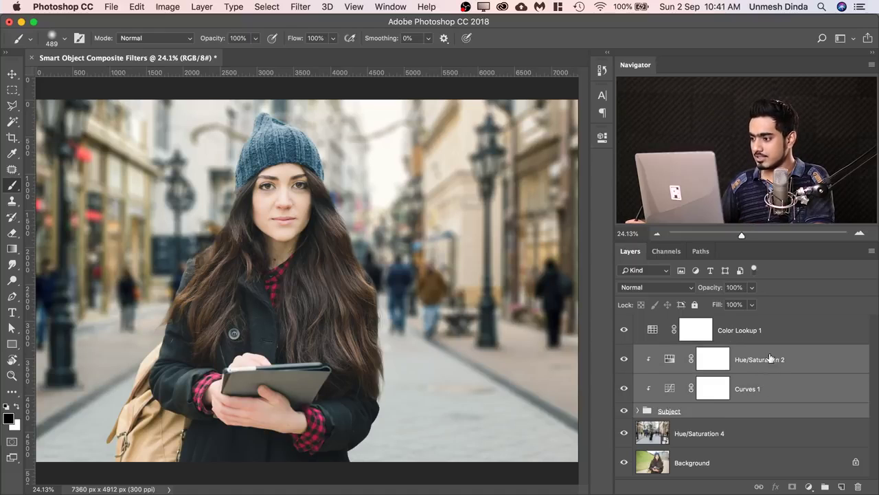
pyautogui.rightClick(783, 371)
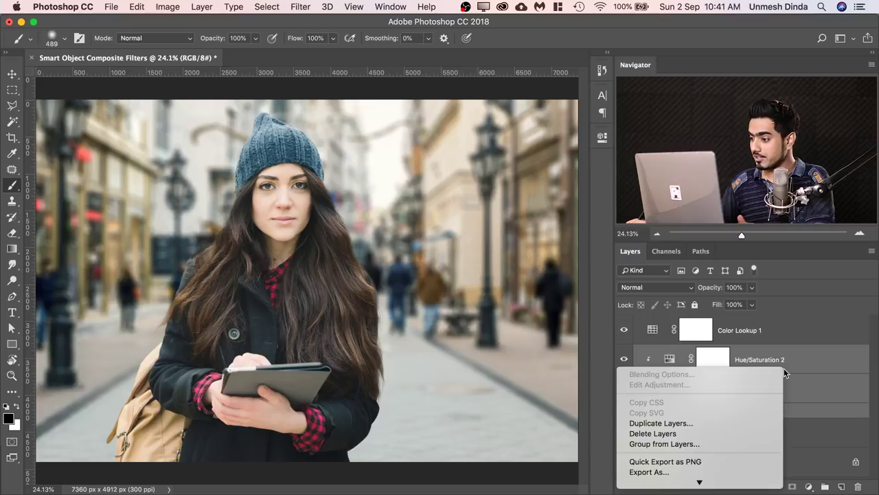
pyautogui.moveTo(697, 479)
pyautogui.click(699, 447)
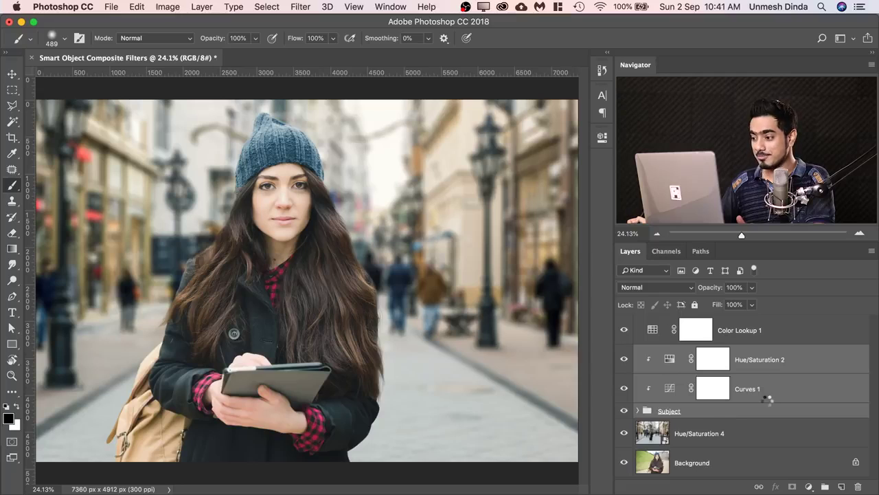
# Rename the woman's Smart Object to Subject and the street background Smart Object to New BG.
pyautogui.doubleClick(698, 359)
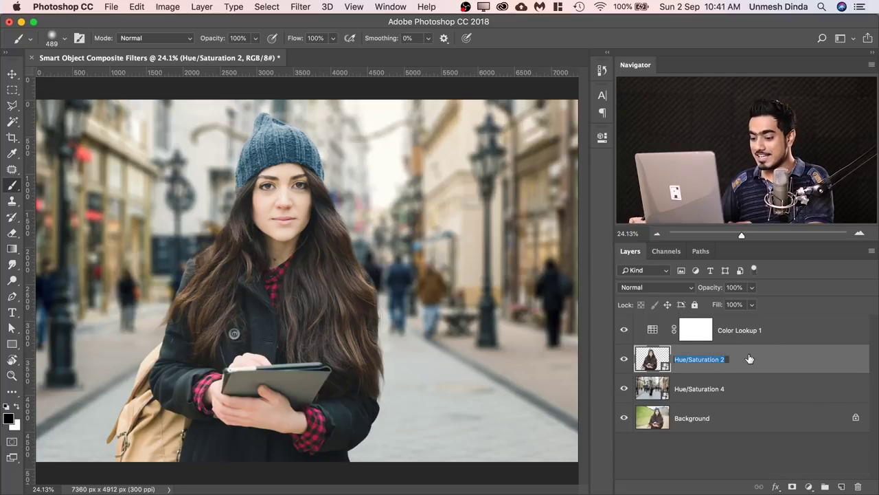
pyautogui.write('Subject')
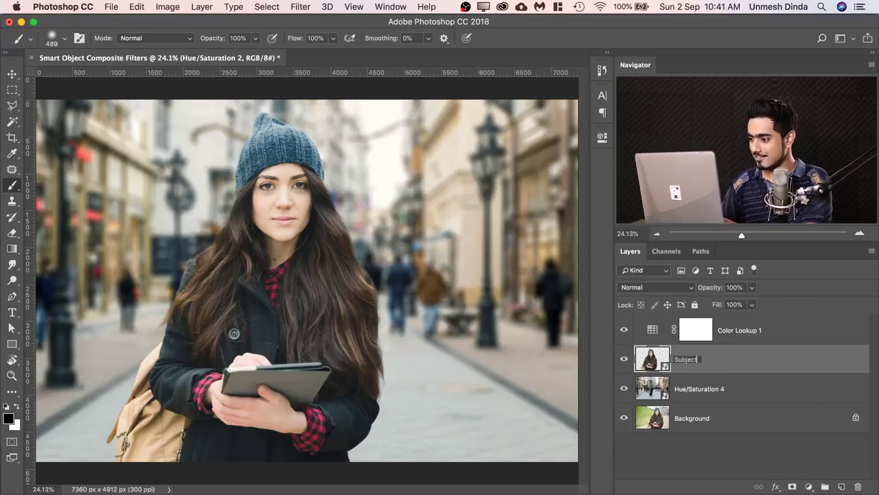
pyautogui.press('Return')
pyautogui.doubleClick(714, 389)
pyautogui.write('BAck')
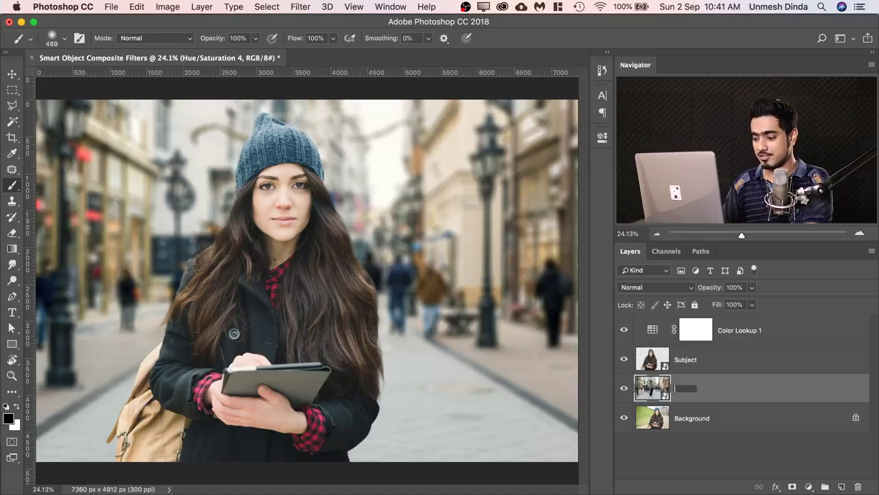
pyautogui.press('Return')
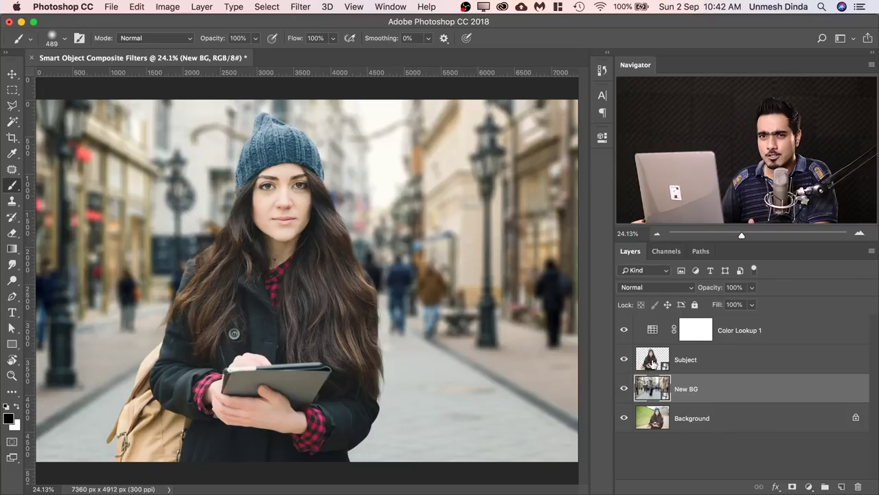
# Open the Subject Smart Object's contents, expand its Subject group to inspect the nested layers, and close it without saving.
pyautogui.doubleClick(655, 358)
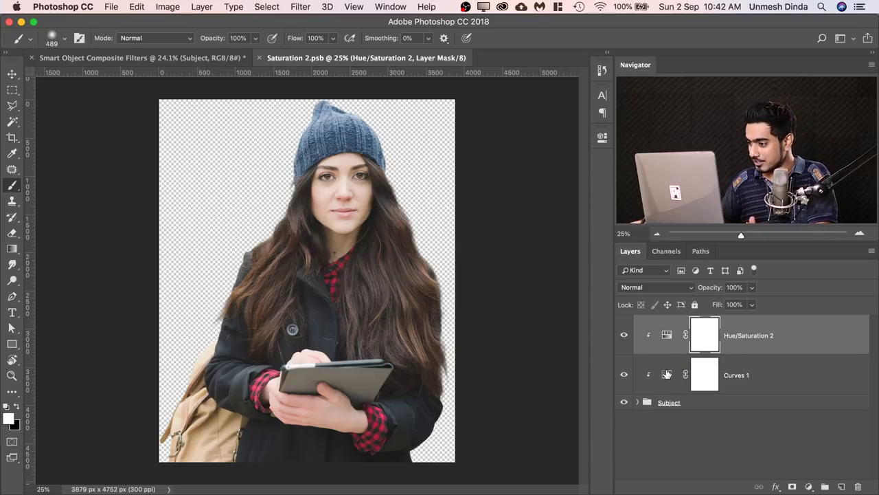
pyautogui.click(667, 374)
pyautogui.click(646, 402)
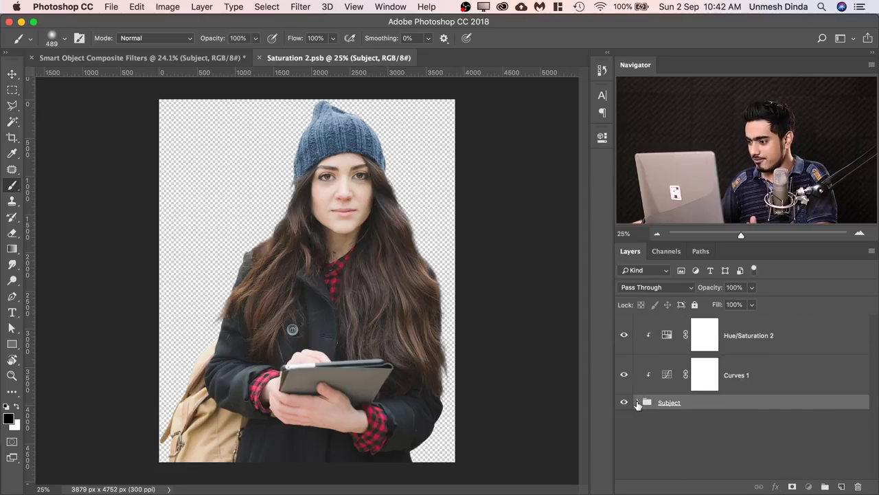
pyautogui.click(638, 401)
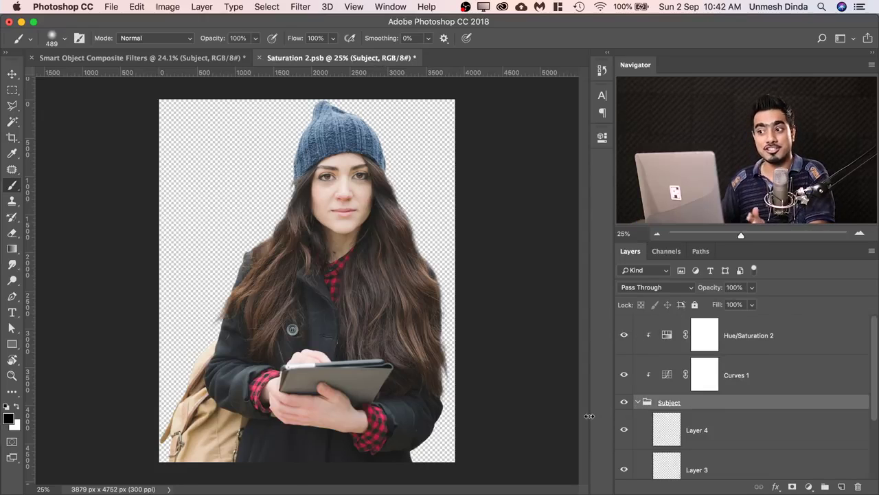
pyautogui.click(259, 58)
pyautogui.click(402, 187)
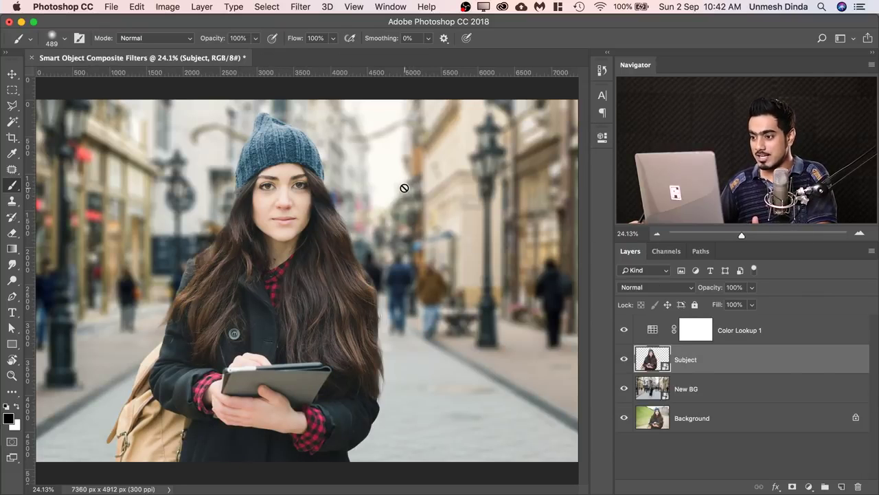
# Open the New BG Smart Object's contents and pull the black point of the Curves 2 RGB curve far upward.
pyautogui.click(653, 389)
pyautogui.doubleClick(653, 389)
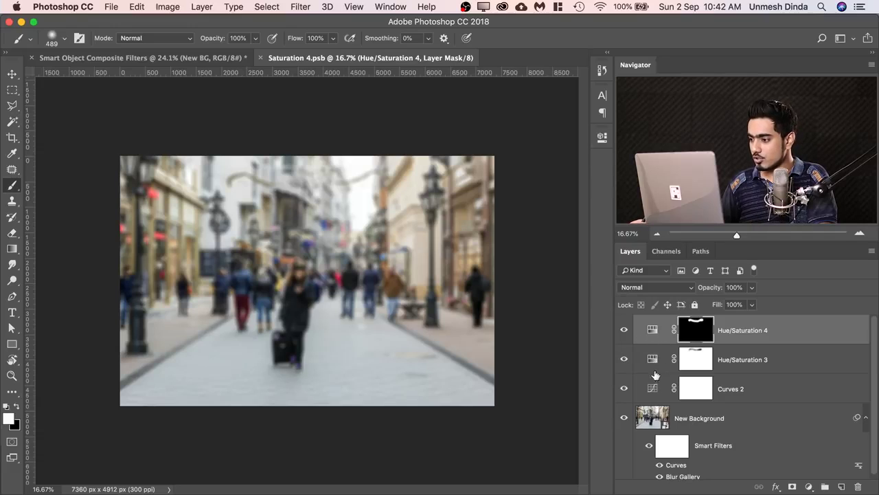
pyautogui.doubleClick(654, 392)
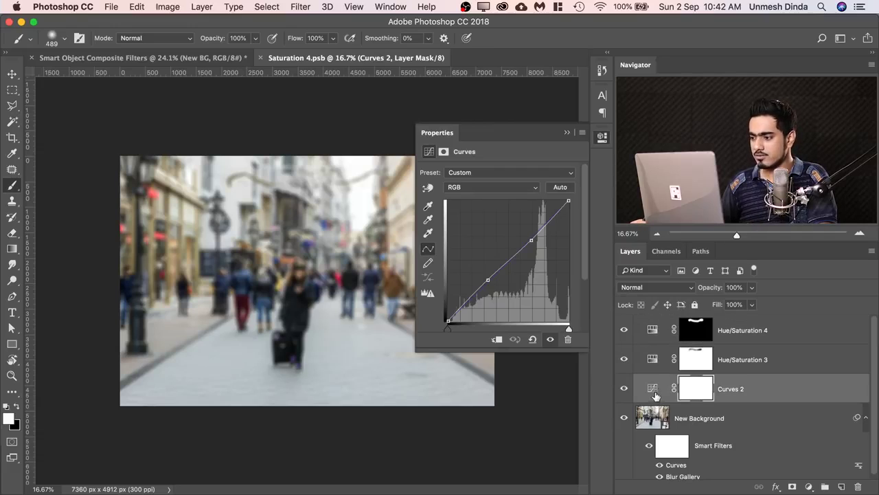
pyautogui.moveTo(454, 315); pyautogui.dragTo(442, 240)
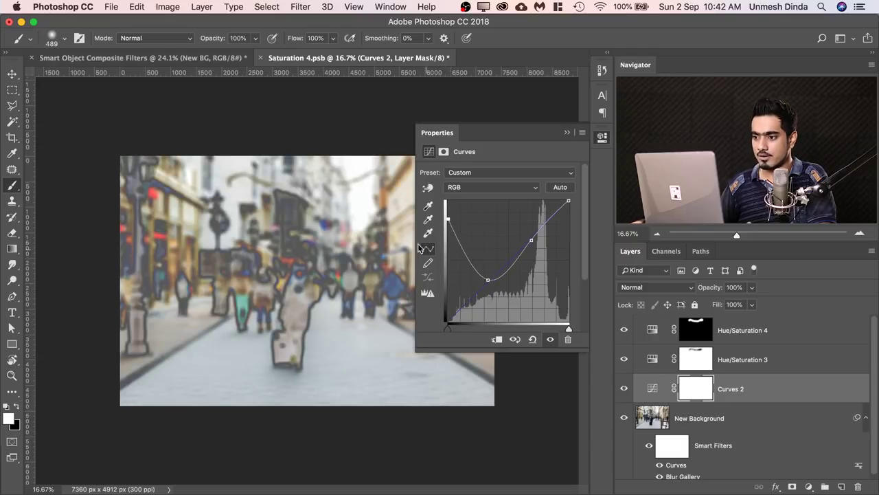
# Save the edited New BG Smart Object contents and switch back to the Smart Object Composite Filters document.
pyautogui.click(567, 133)
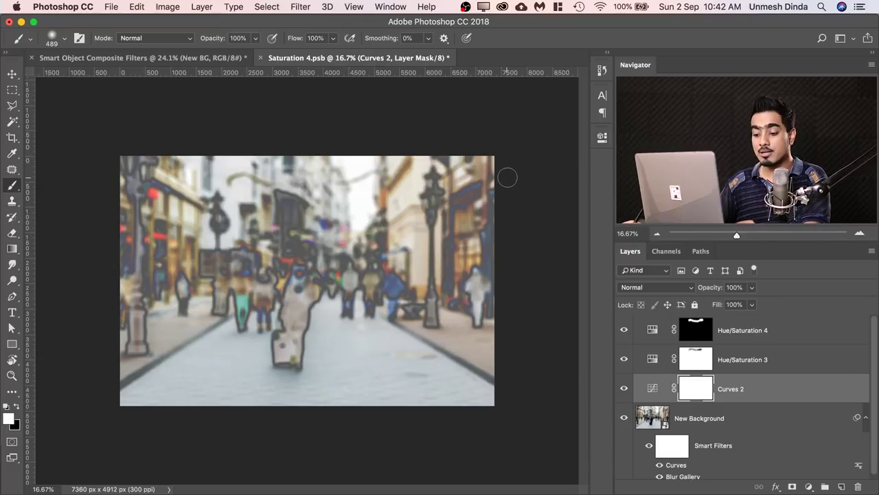
pyautogui.press('super+s')
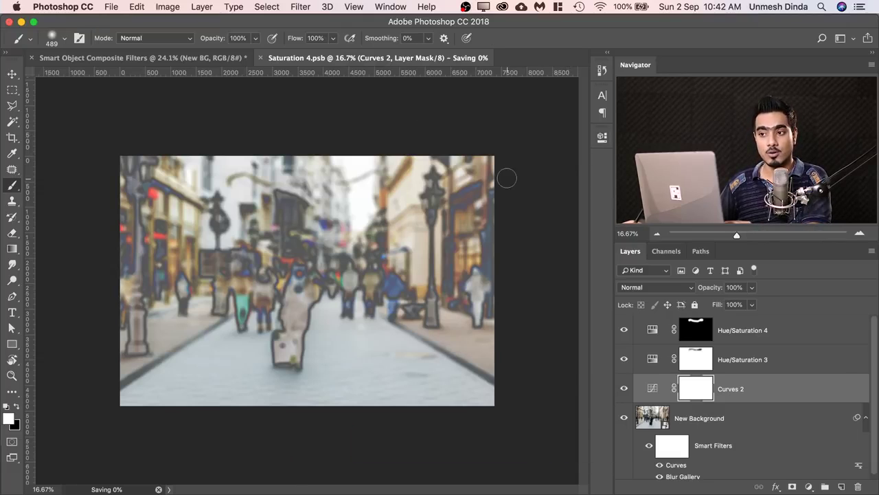
pyautogui.click(111, 7)
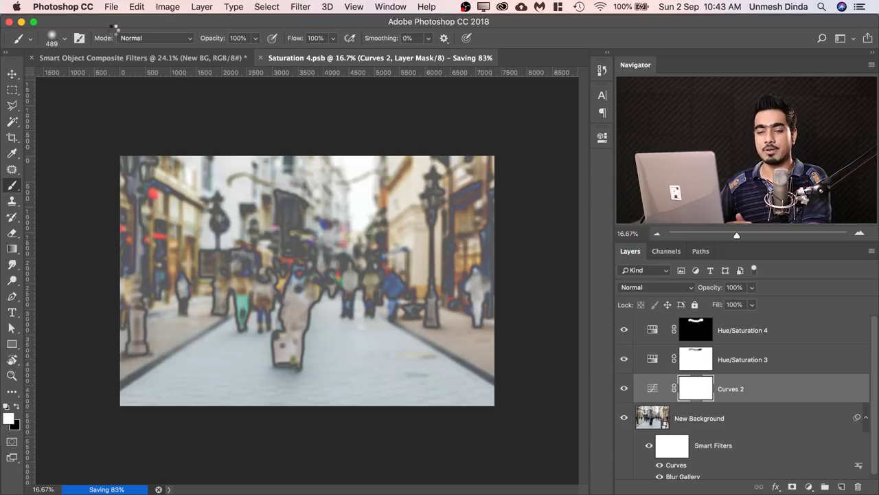
pyautogui.click(110, 6)
pyautogui.click(306, 32)
pyautogui.click(111, 6)
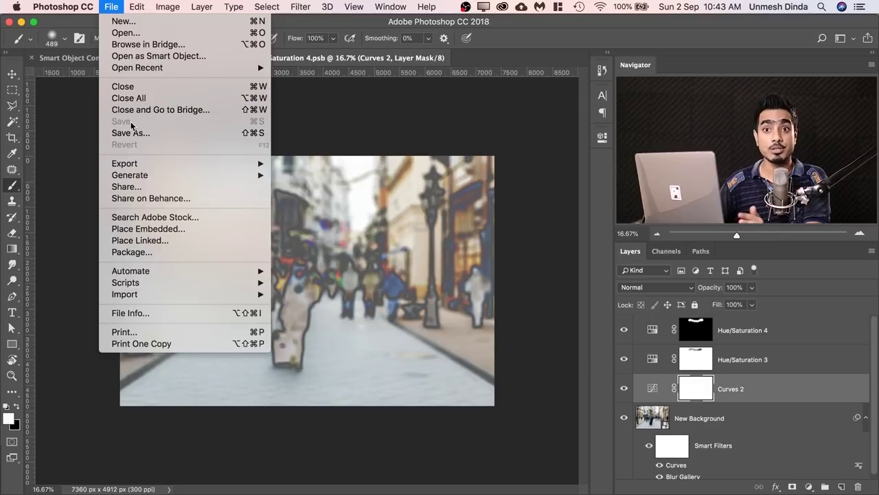
pyautogui.click(305, 68)
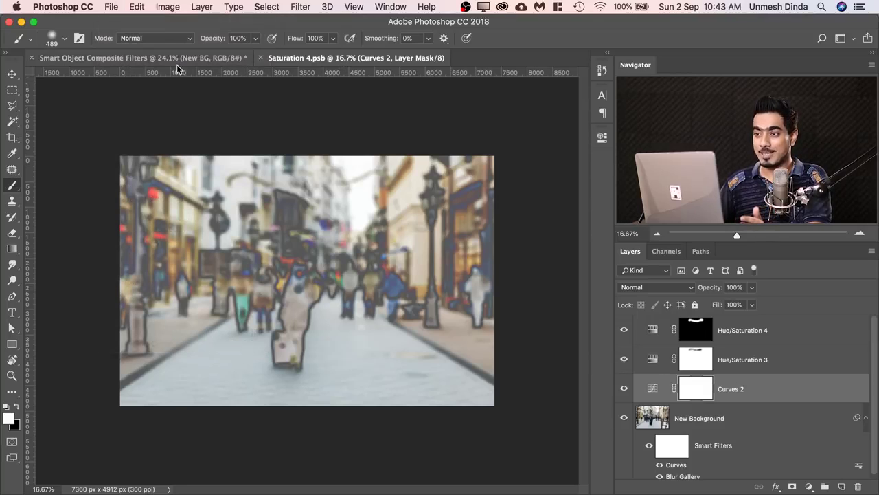
pyautogui.click(181, 60)
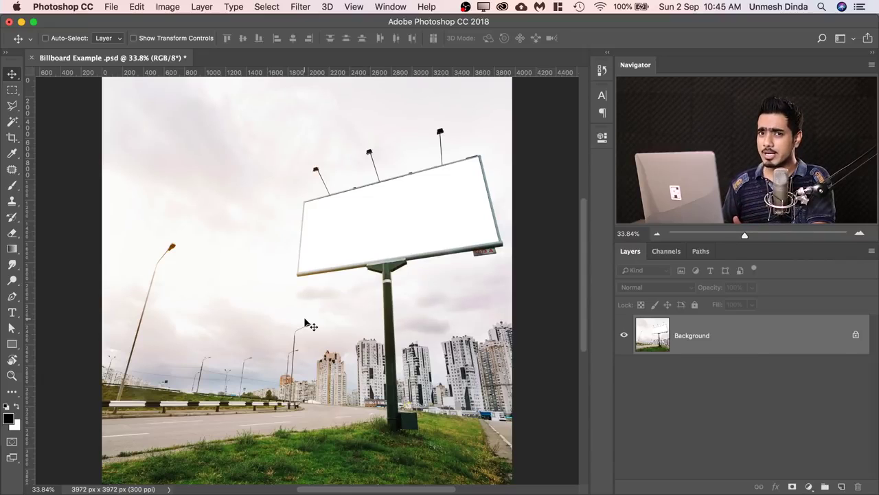
# Draw a rectangle shape of about 2021 × 891 px over the lower part of the blank billboard.
pyautogui.moveTo(397, 241)
pyautogui.mouseDown()
pyautogui.moveTo(436, 234)
pyautogui.moveTo(405, 246)
pyautogui.mouseUp()
pyautogui.click(24, 344)
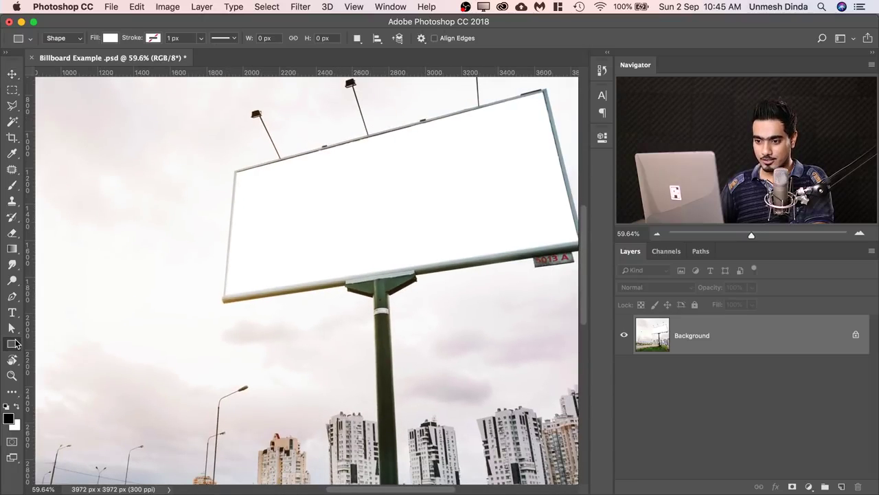
pyautogui.click(39, 345)
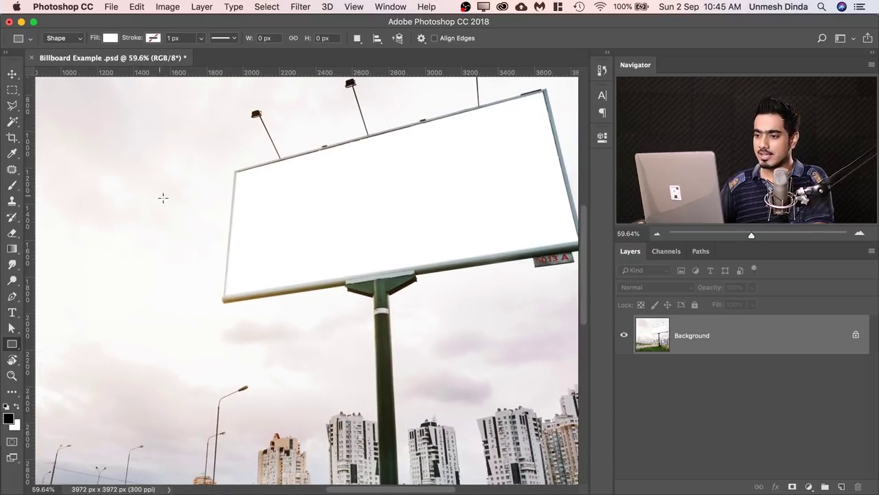
pyautogui.moveTo(324, 206); pyautogui.dragTo(287, 209)
pyautogui.moveTo(151, 231); pyautogui.dragTo(517, 393)
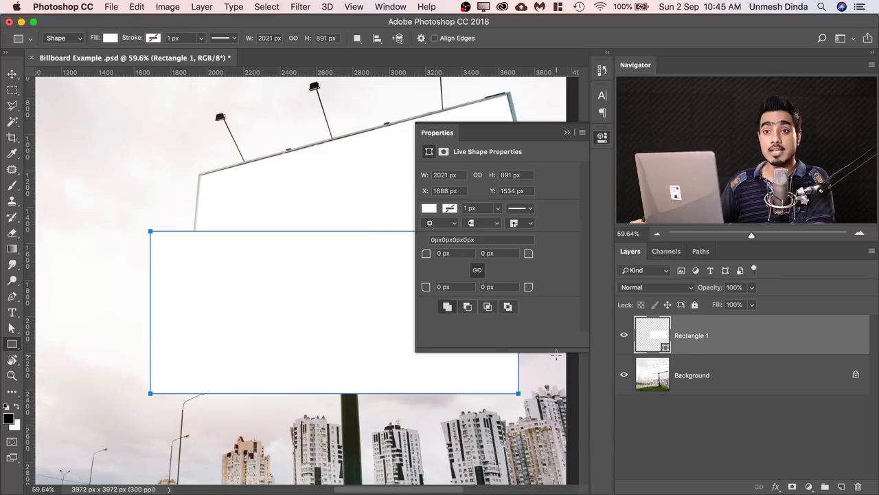
# Fill the rectangle with mid gray 808080.
pyautogui.click(110, 38)
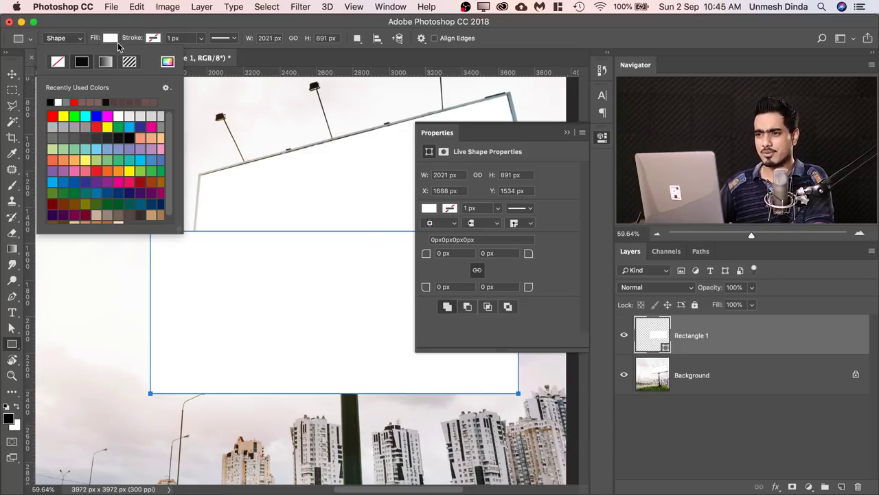
pyautogui.click(67, 101)
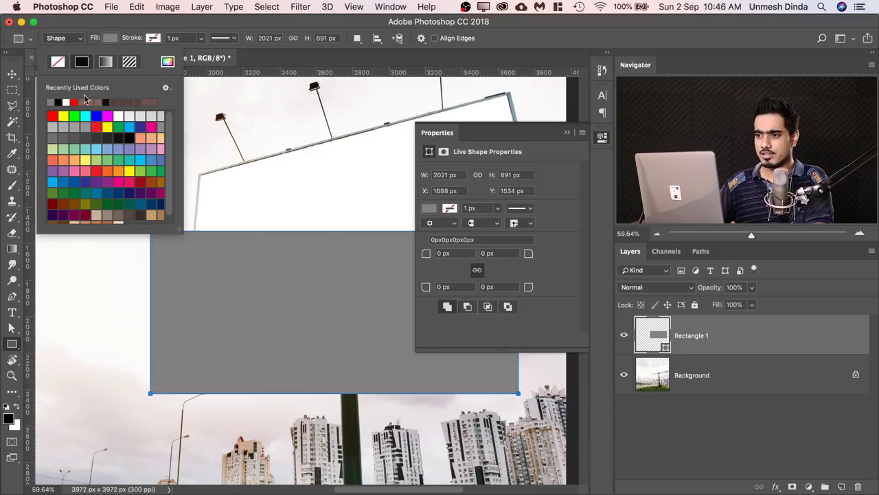
pyautogui.click(168, 62)
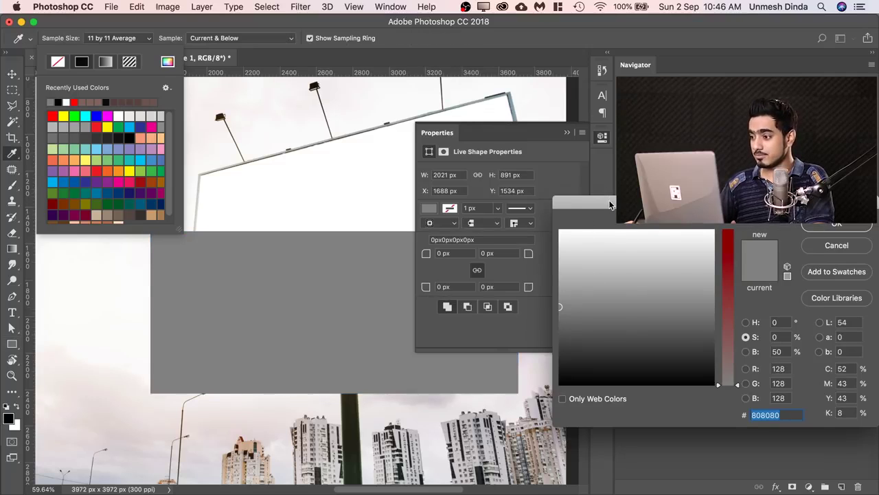
pyautogui.moveTo(586, 206); pyautogui.dragTo(586, 289)
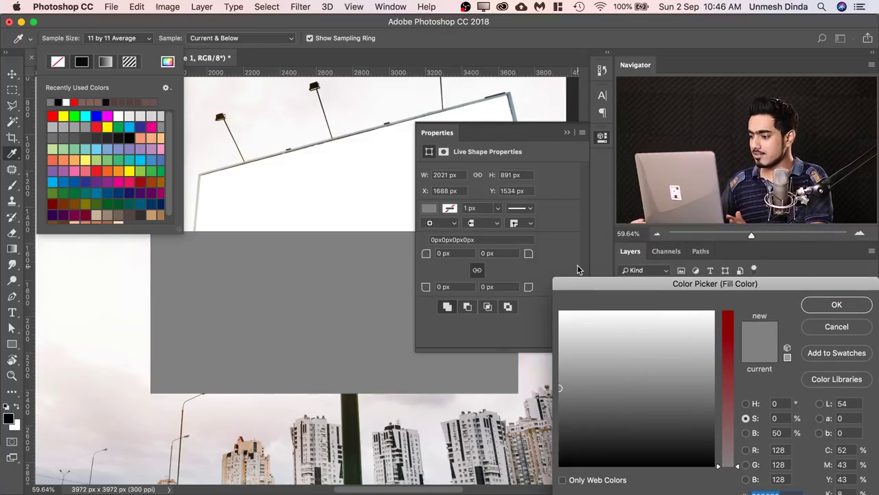
pyautogui.moveTo(695, 288); pyautogui.dragTo(678, 257)
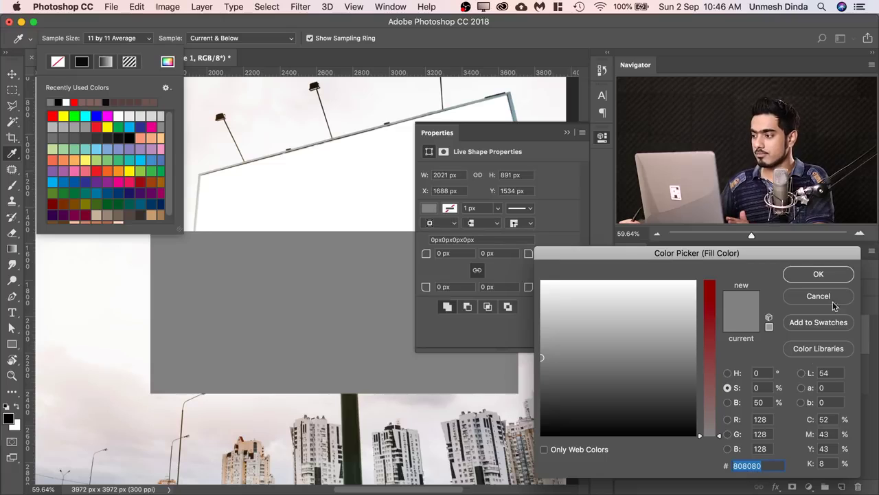
pyautogui.click(839, 275)
# Convert the gray Rectangle 1 shape layer to a Smart Object.
pyautogui.click(79, 40)
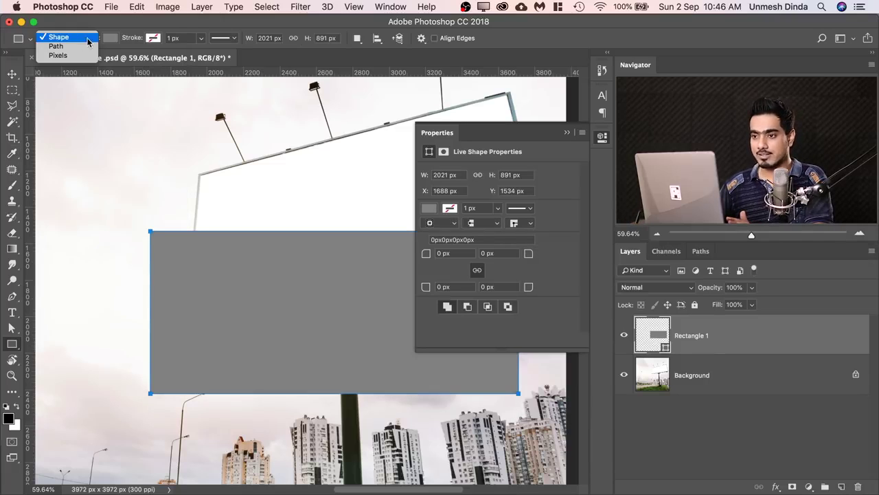
pyautogui.click(565, 134)
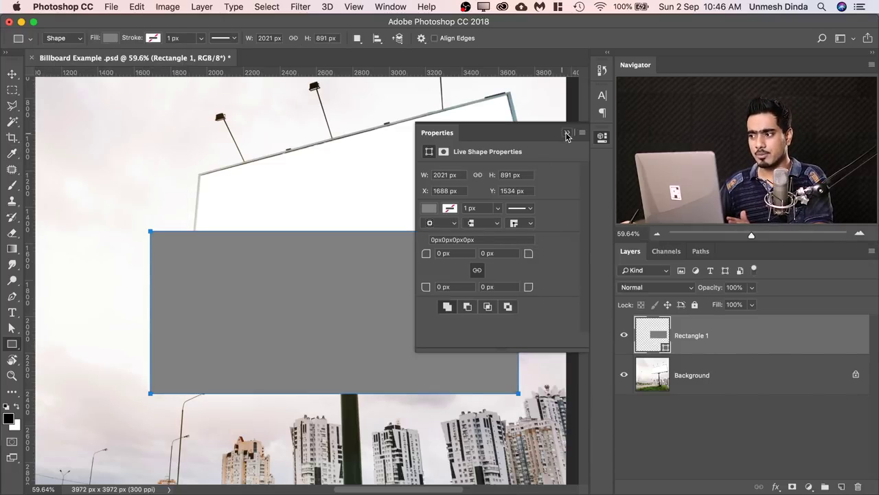
pyautogui.click(566, 133)
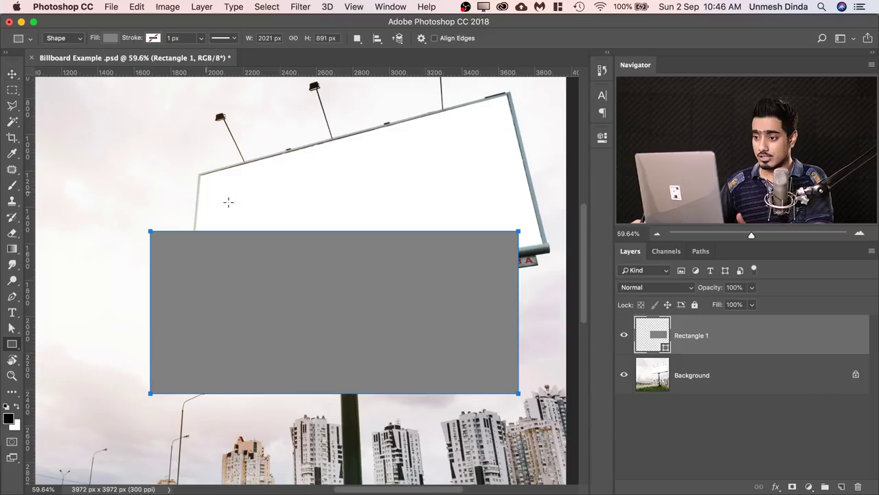
pyautogui.rightClick(773, 342)
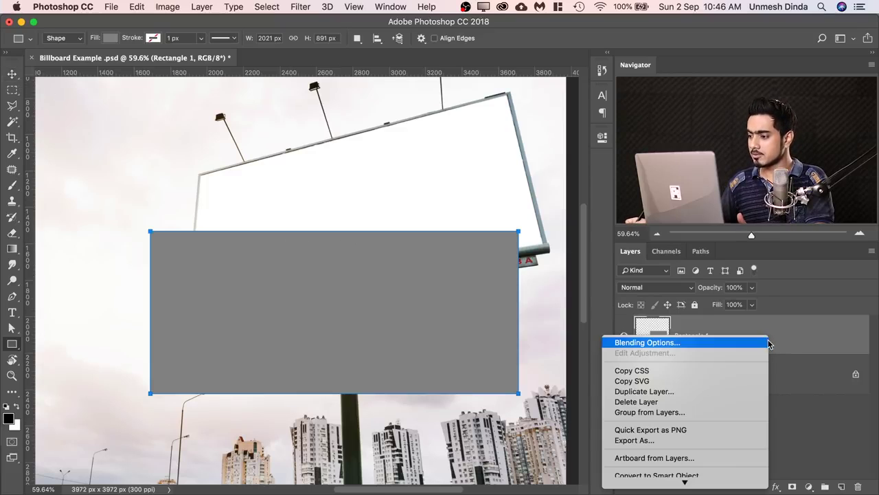
pyautogui.click(653, 475)
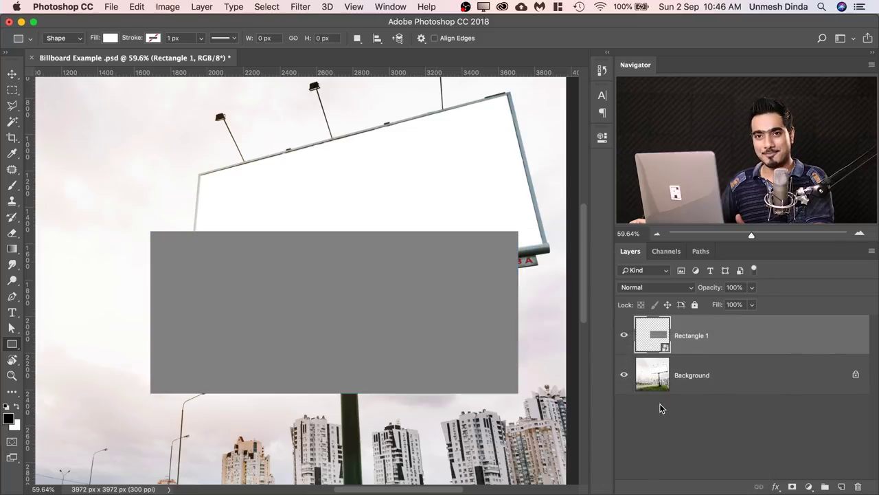
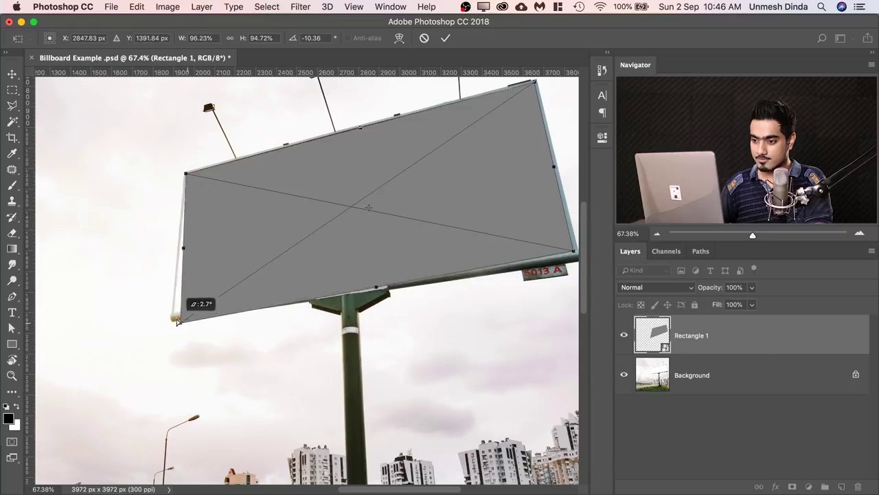
# Fine-tune the distorted gray rectangle's two upper corners to meet the inner edges of the billboard frame.
pyautogui.scroll(10, 240, 140)
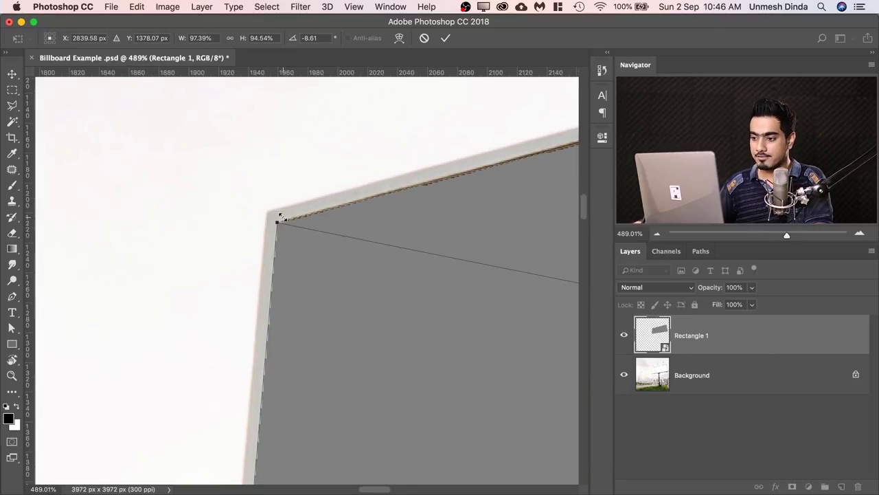
pyautogui.moveTo(277, 225); pyautogui.dragTo(284, 224)
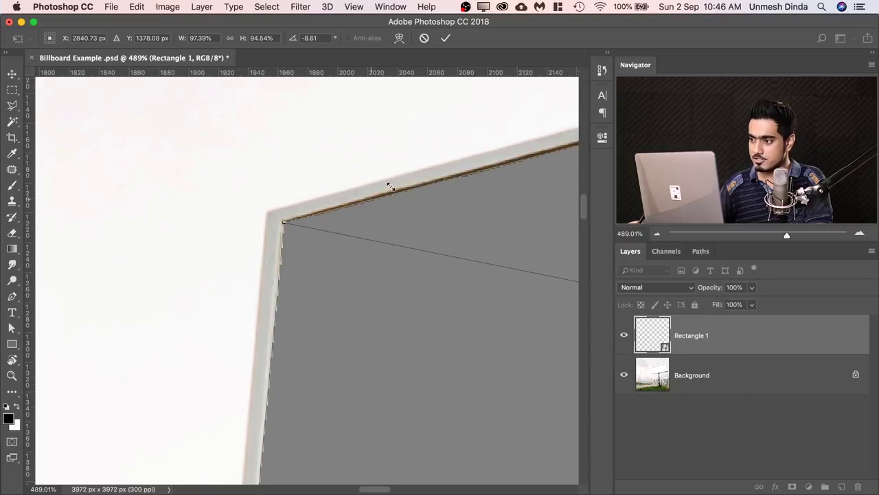
pyautogui.moveTo(437, 166); pyautogui.dragTo(437, 189)
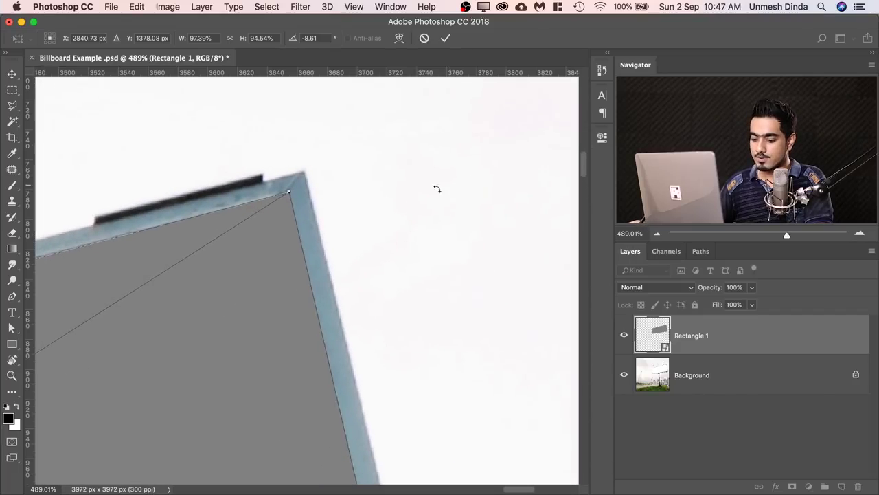
pyautogui.moveTo(289, 196); pyautogui.dragTo(281, 198)
# Align the gray rectangle's two lower corners with the billboard's bottom rail and apply the transform.
pyautogui.scroll(-10, 379, 291)
pyautogui.scroll(5, 372, 256)
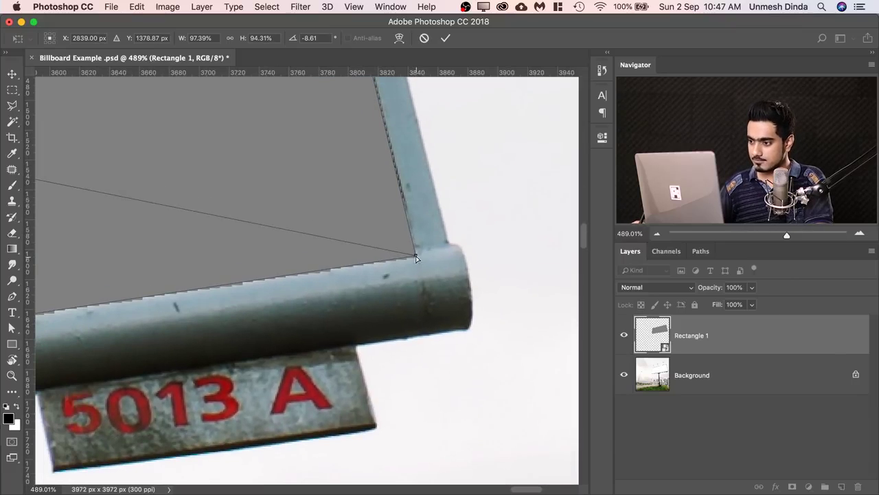
pyautogui.moveTo(412, 240)
pyautogui.mouseDown()
pyautogui.moveTo(416, 230)
pyautogui.moveTo(412, 245)
pyautogui.mouseUp()
pyautogui.hscroll(-15, 202, 261)
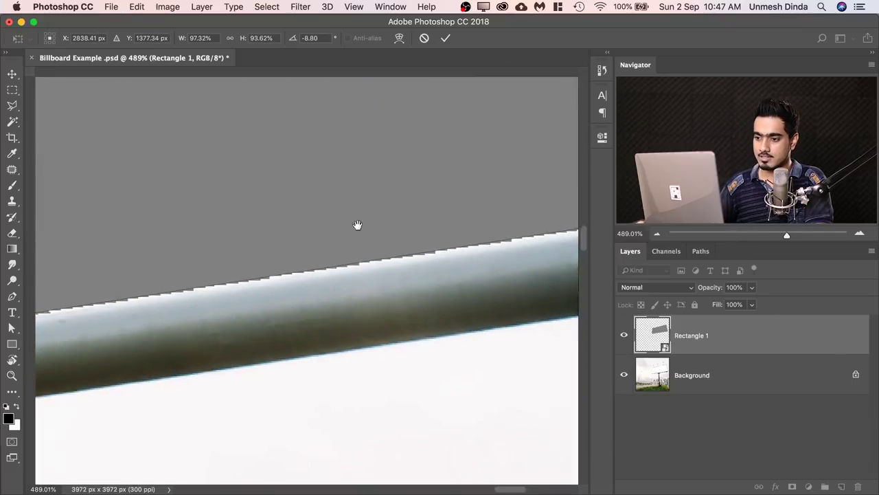
pyautogui.hscroll(-5, 184, 243)
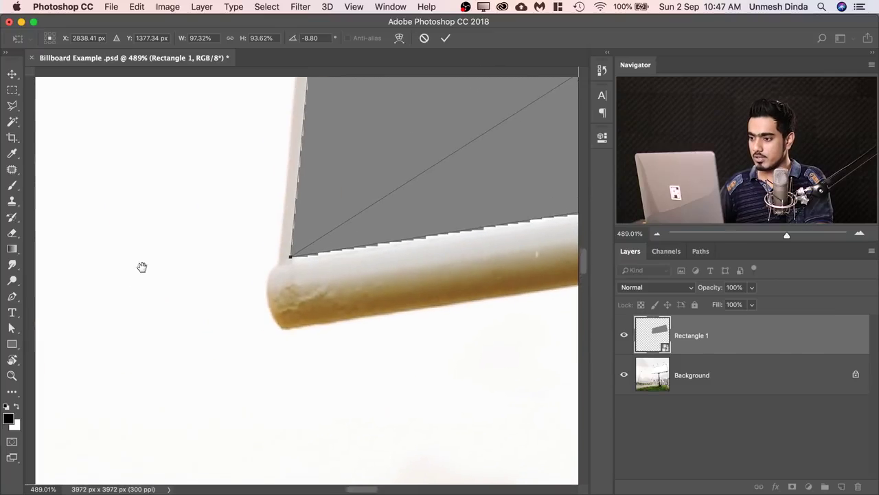
pyautogui.moveTo(259, 285)
pyautogui.mouseDown()
pyautogui.moveTo(274, 279)
pyautogui.moveTo(266, 283)
pyautogui.mouseUp()
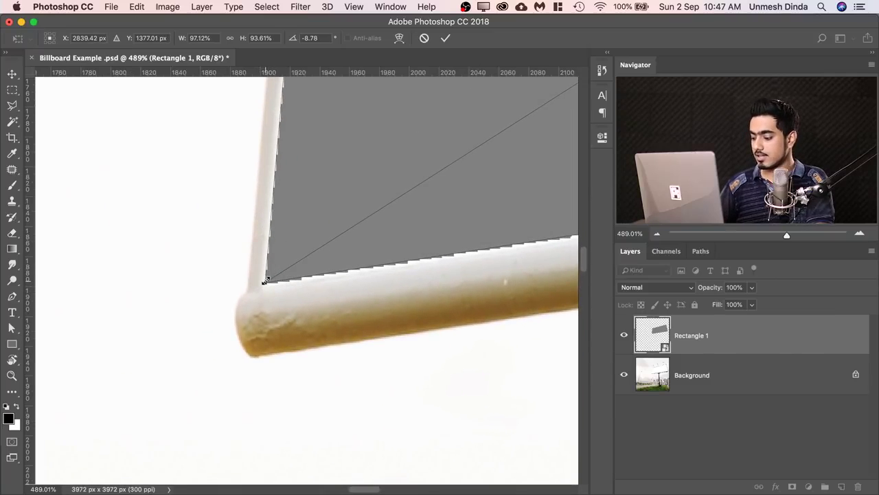
pyautogui.press('Return')
pyautogui.press('super+0')
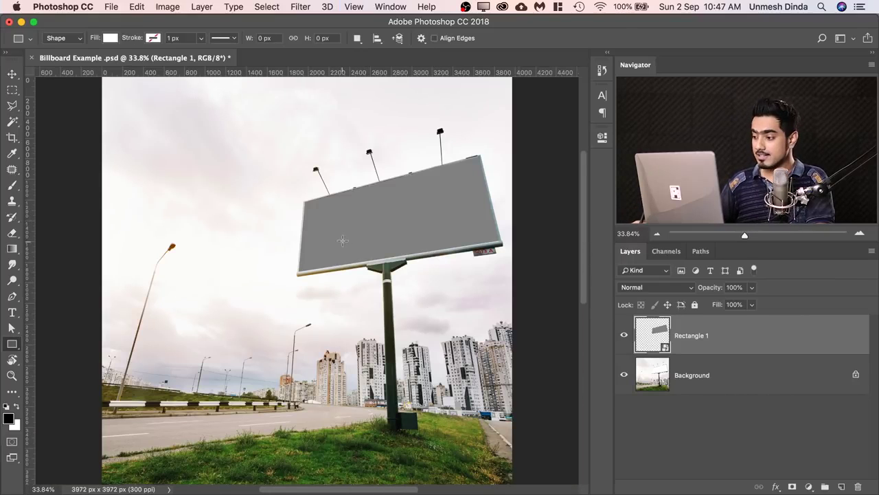
# Add a new layer and paint a white glow beside the billboard's left edge with a Soft Round brush of about 4994 px.
pyautogui.click(842, 487)
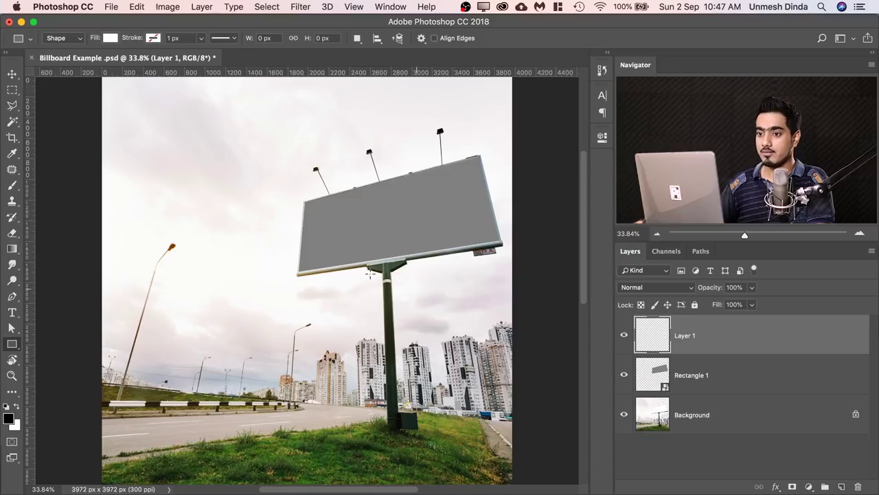
pyautogui.click(12, 186)
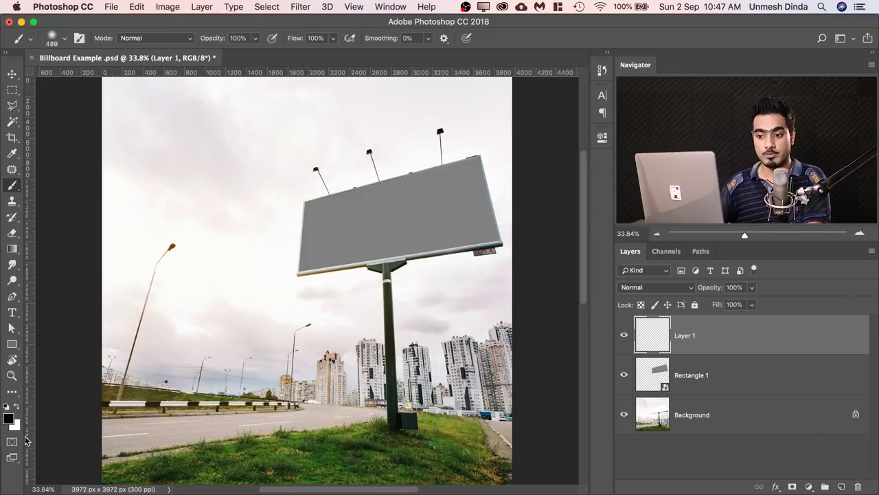
pyautogui.click(16, 406)
pyautogui.moveTo(238, 196)
pyautogui.mouseDown()
pyautogui.moveTo(252, 176)
pyautogui.moveTo(288, 177)
pyautogui.mouseUp()
pyautogui.moveTo(228, 240); pyautogui.dragTo(346, 225)
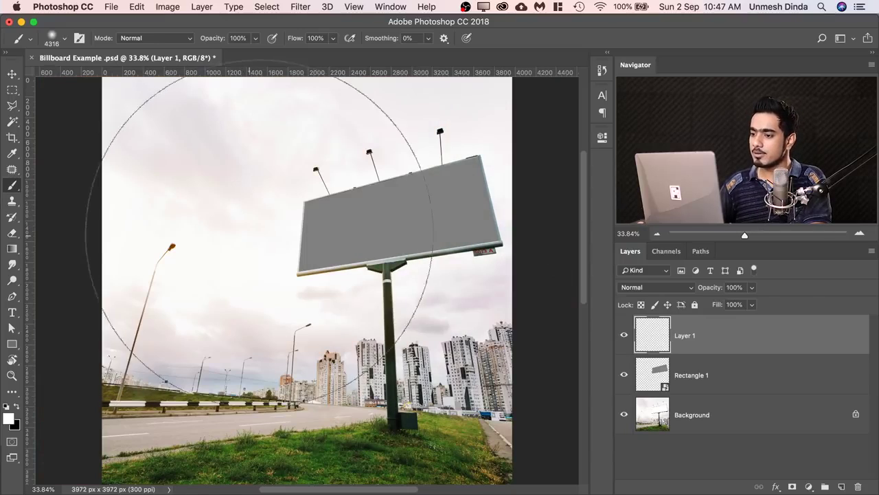
pyautogui.moveTo(278, 232); pyautogui.dragTo(306, 229)
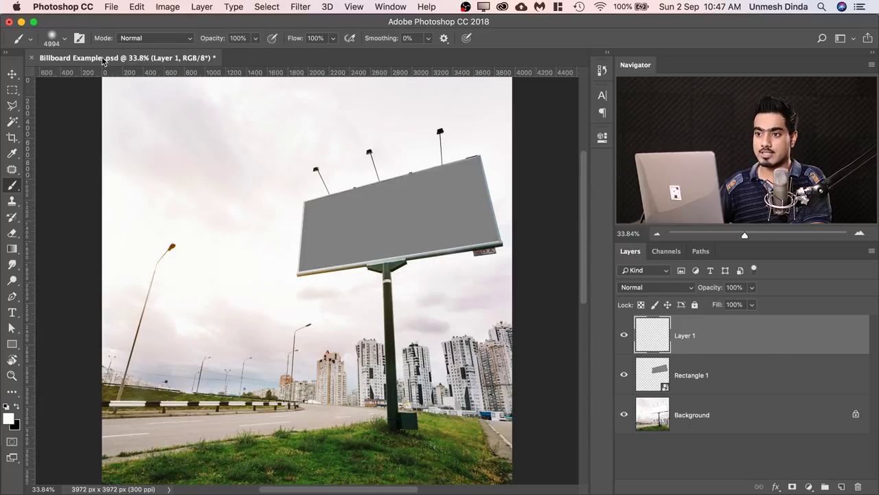
pyautogui.click(66, 39)
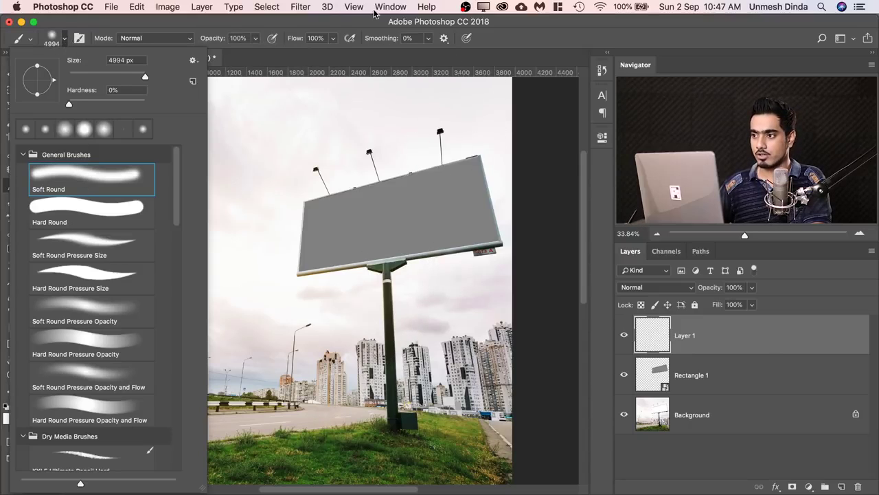
pyautogui.click(356, 25)
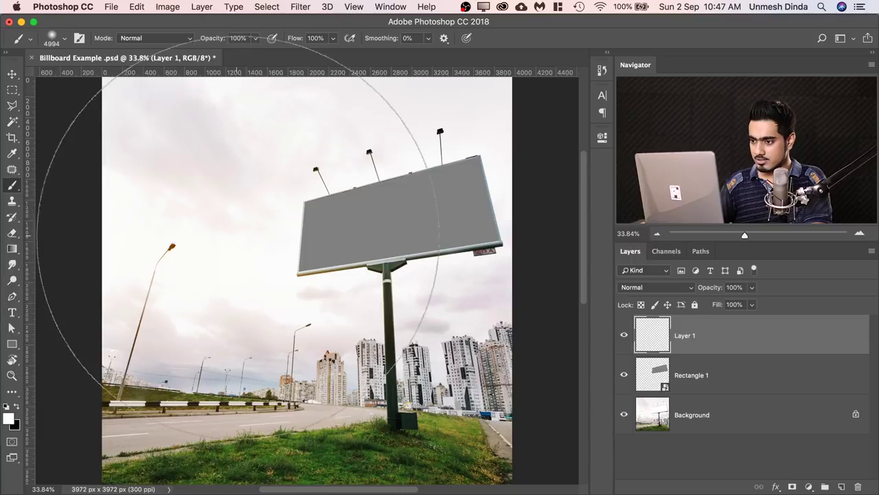
pyautogui.click(256, 228)
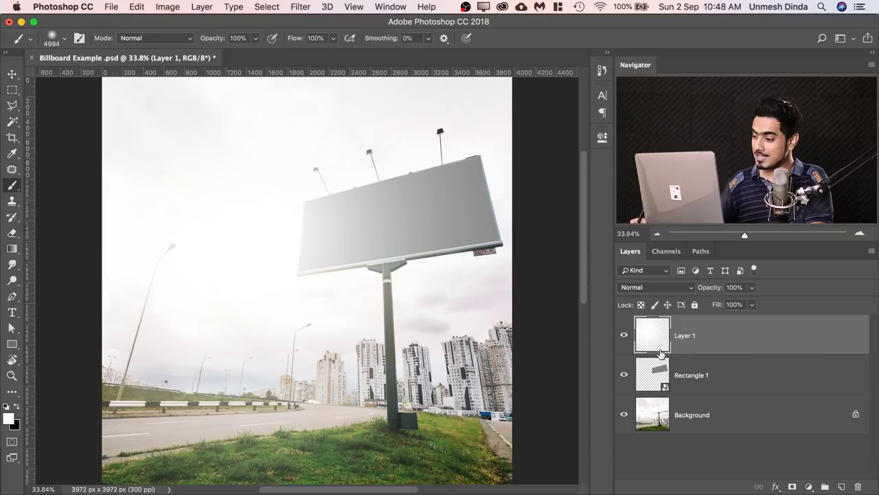
# Clip the glow layer to Rectangle 1 and lower its opacity to 64%.
pyautogui.keyDown('alt'); pyautogui.click(737, 350); pyautogui.keyUp('alt')
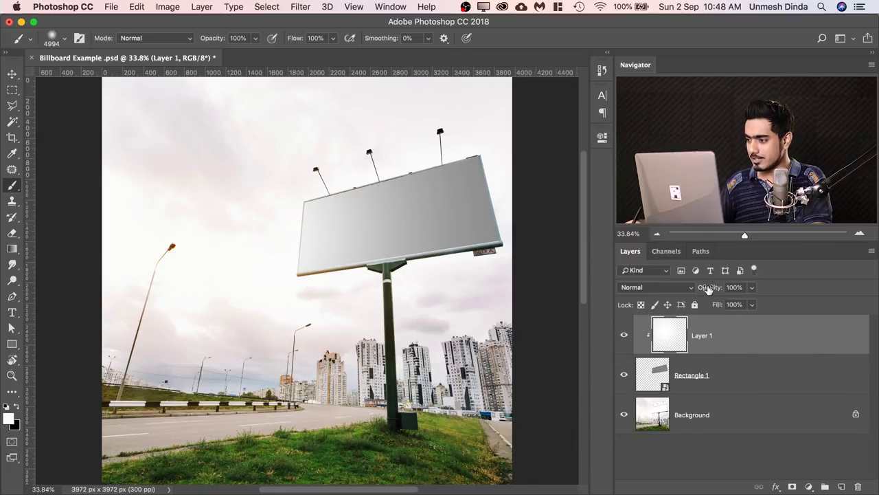
pyautogui.moveTo(708, 289)
pyautogui.mouseDown()
pyautogui.moveTo(700, 289)
pyautogui.moveTo(713, 289)
pyautogui.mouseUp()
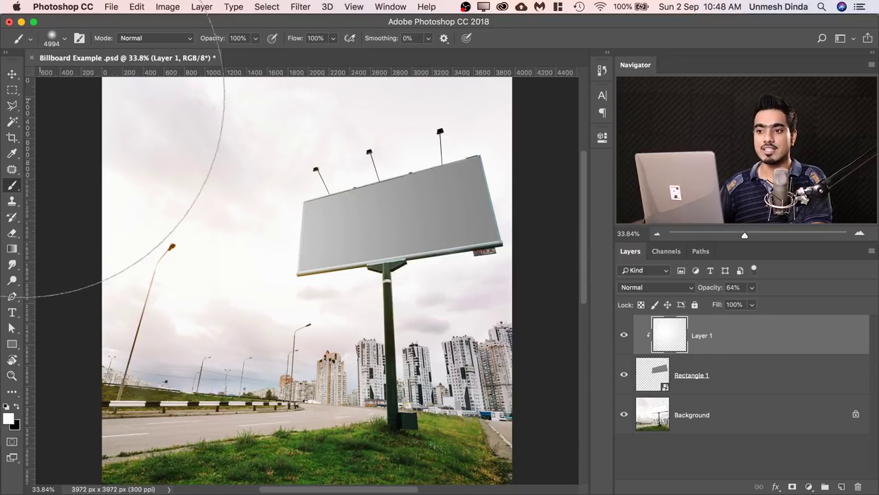
pyautogui.click(11, 73)
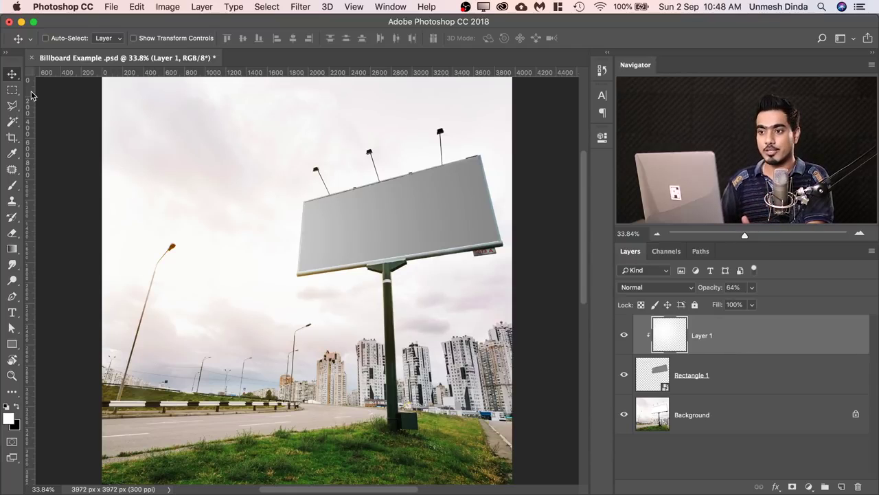
# Save the billboard document and open the Rectangle 1 smart object's contents for editing.
pyautogui.click(111, 8)
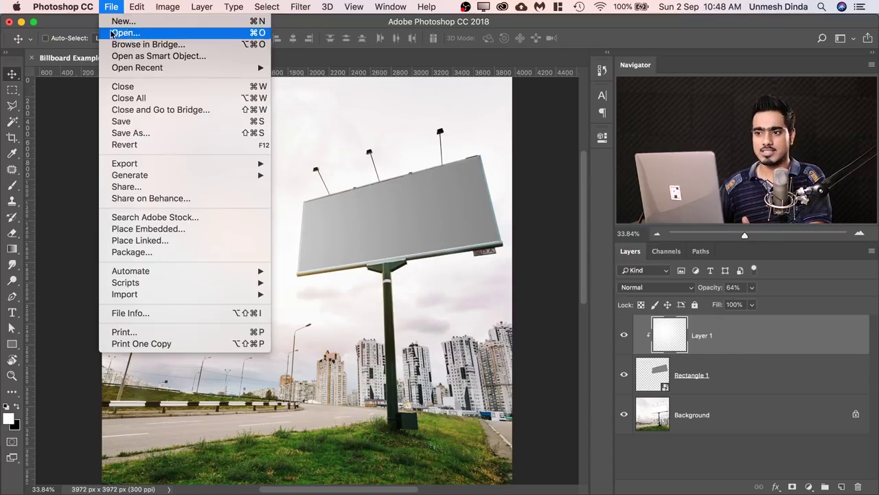
pyautogui.click(152, 121)
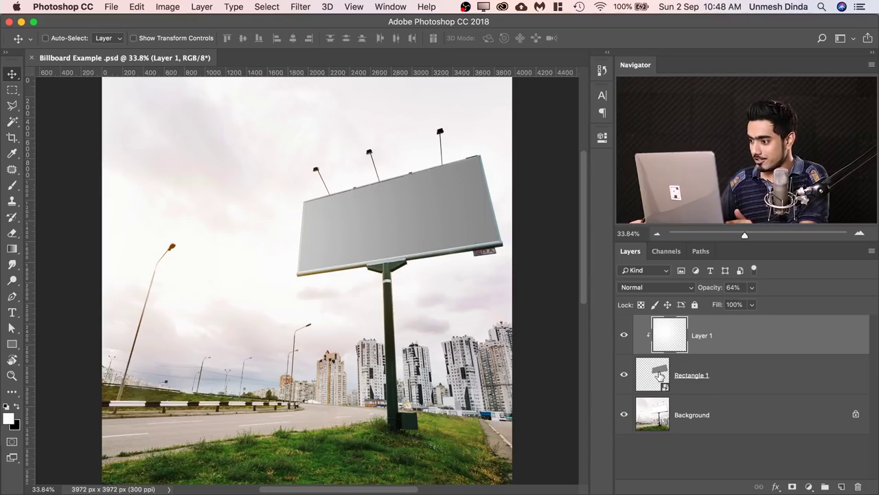
pyautogui.doubleClick(659, 375)
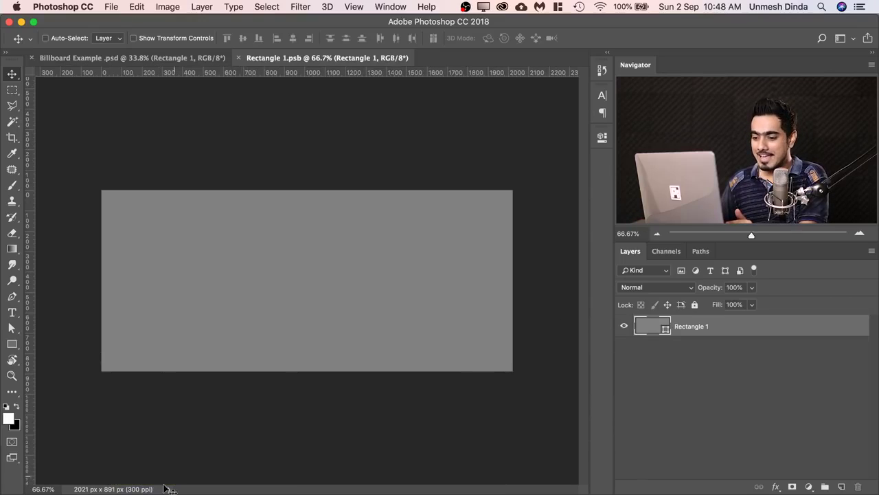
# Place the Woman Skin image from the Smart Object folder in Finder into the Rectangle 1 document.
pyautogui.moveTo(165, 491)
pyautogui.click(34, 479)
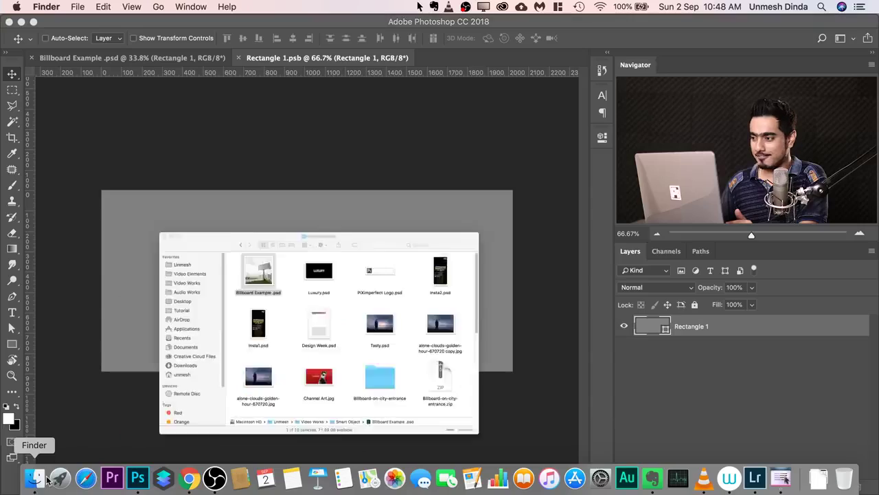
pyautogui.click(778, 152)
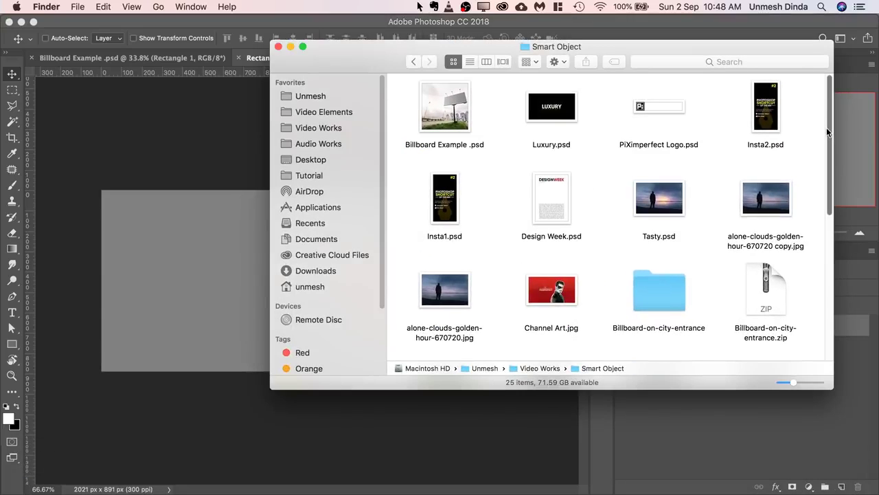
pyautogui.scroll(-5, 811, 250)
pyautogui.scroll(-2, 803, 261)
pyautogui.moveTo(766, 206); pyautogui.dragTo(215, 240)
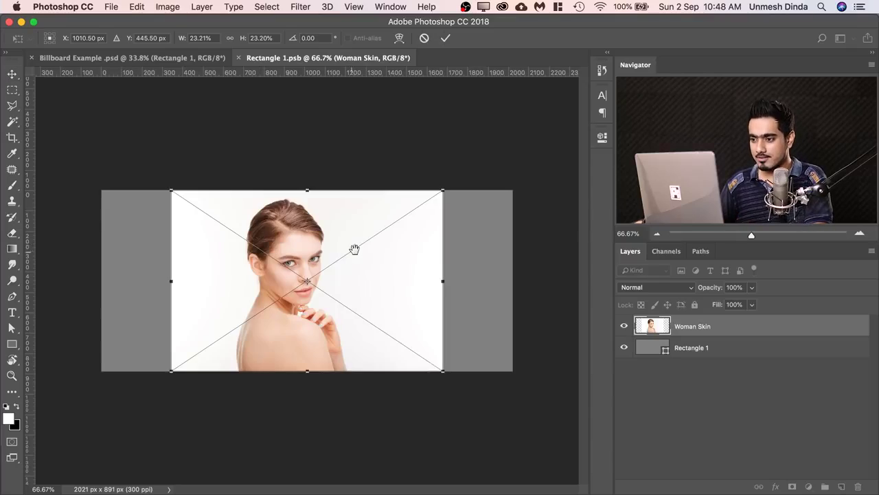
# Enlarge the placed Woman Skin image proportionally to about 58.75% and shift it up to Y about 126 px.
pyautogui.scroll(-3, 353, 249)
pyautogui.moveTo(389, 335); pyautogui.dragTo(495, 432)
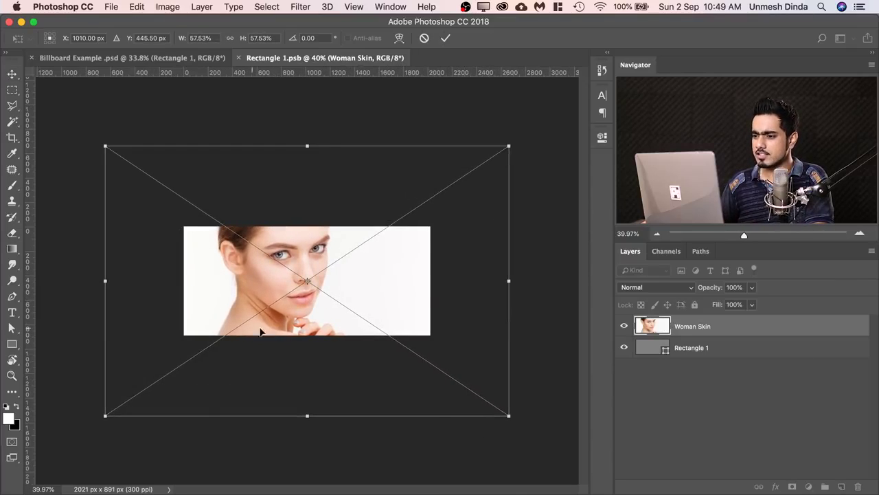
pyautogui.moveTo(285, 327); pyautogui.dragTo(304, 299)
pyautogui.moveTo(516, 375); pyautogui.dragTo(513, 379)
pyautogui.moveTo(294, 330); pyautogui.dragTo(250, 294)
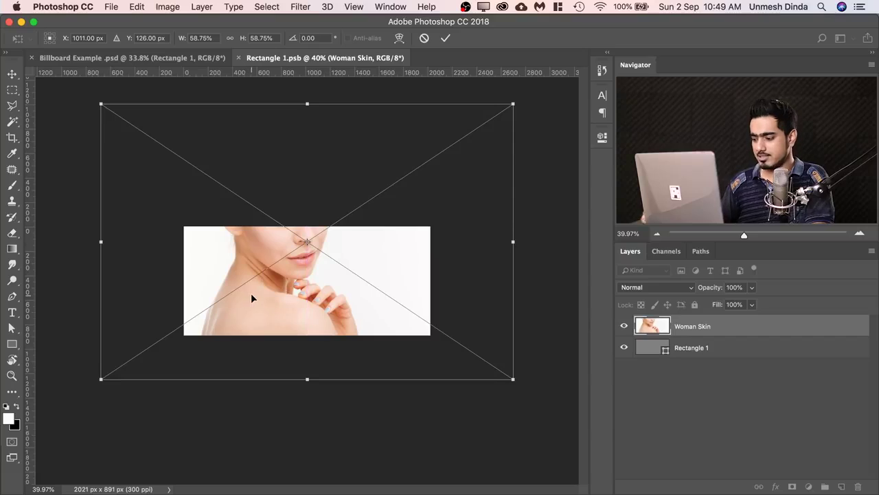
# Nudge the Woman Skin image left to X about 948 px and commit the placement.
pyautogui.hotkey('shift', 'Left')
pyautogui.hotkey('shift', 'Left')
pyautogui.hotkey('shift', 'Left')
pyautogui.hotkey('shift', 'Left')
pyautogui.hotkey('shift', 'Left')
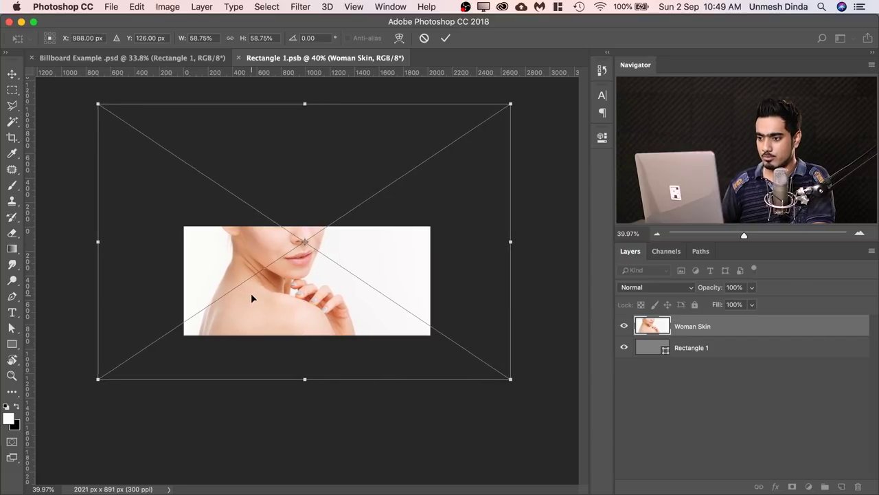
pyautogui.press('Left')
pyautogui.press('Left')
pyautogui.press('Left')
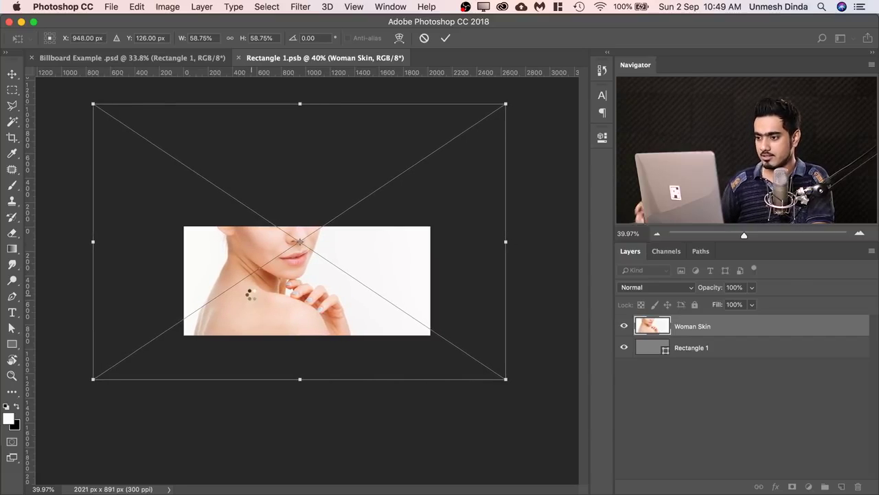
pyautogui.press('Return')
# Add the text PIXSOAP in 84 px Bebas Neue on the blank area beside the woman, with PIX in Bold and SOAP in Light.
pyautogui.moveTo(405, 247); pyautogui.dragTo(362, 240)
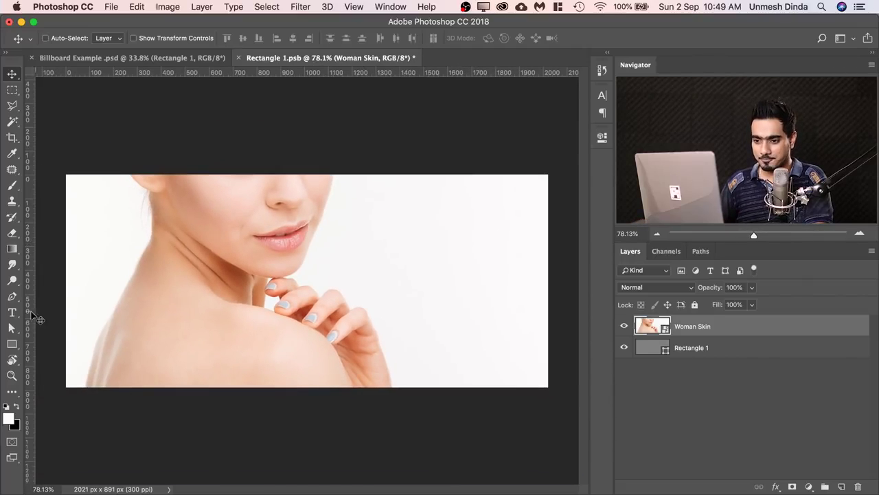
pyautogui.click(12, 313)
pyautogui.click(364, 242)
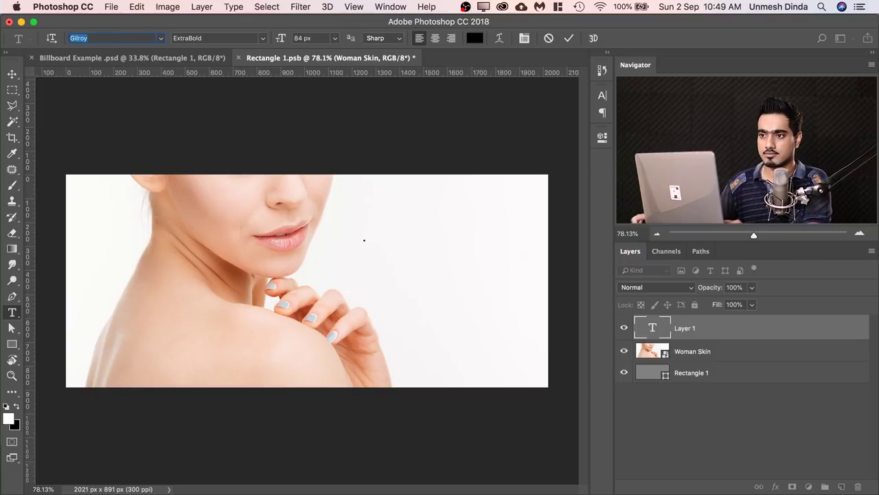
pyautogui.write('Bebas')
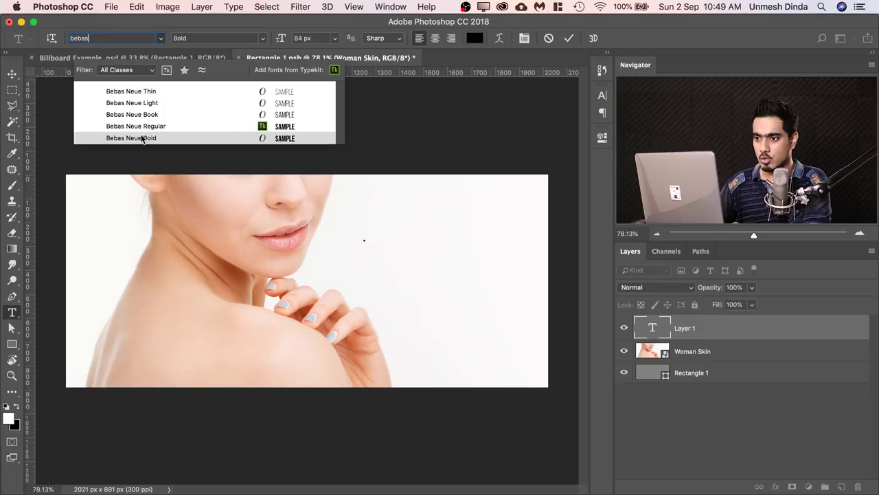
pyautogui.click(143, 137)
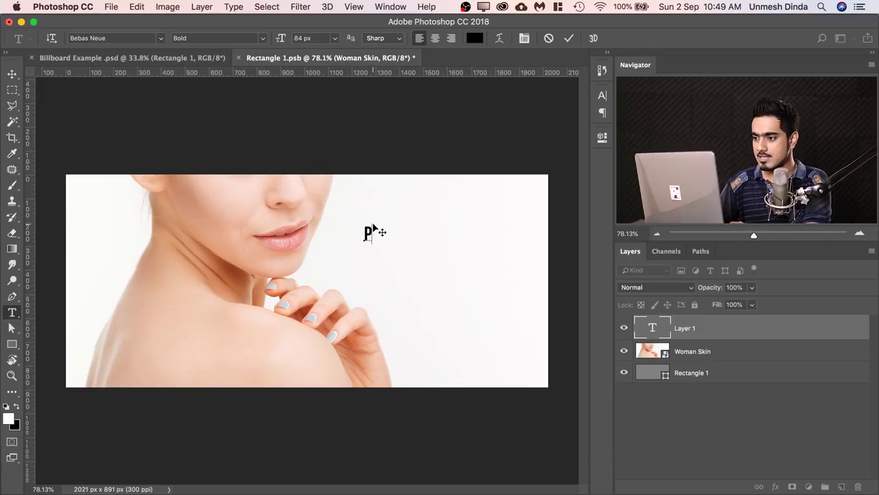
pyautogui.click(263, 40)
pyautogui.click(244, 43)
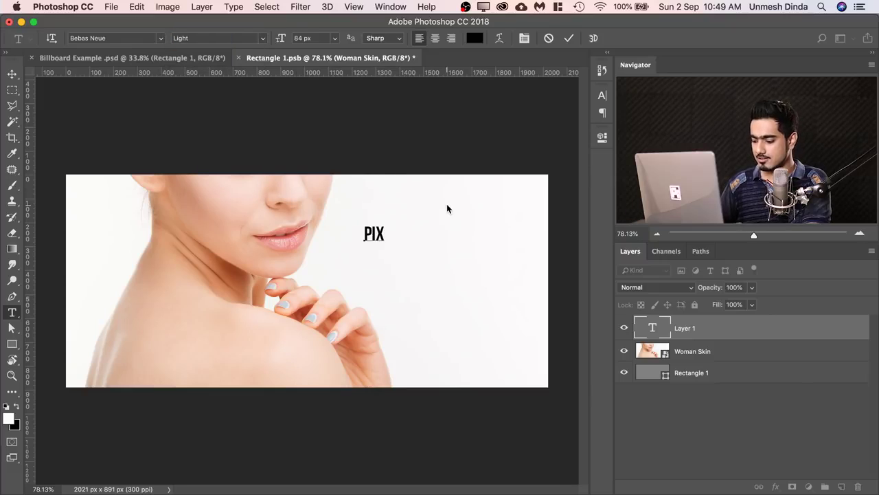
pyautogui.write('SOAP')
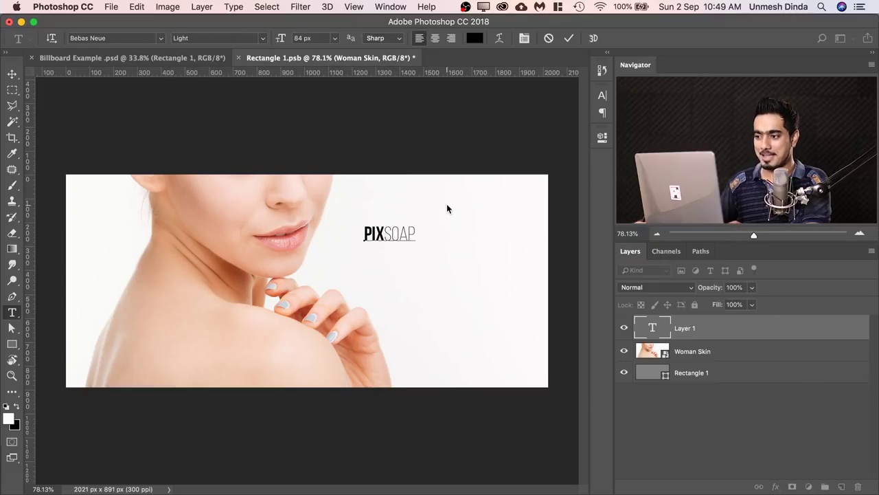
pyautogui.click(12, 73)
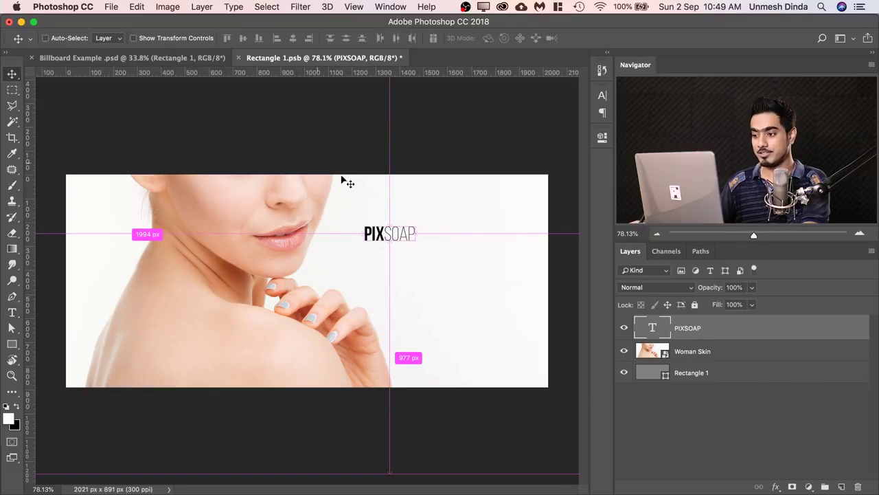
# Scale the PIXSOAP text up to about 318.5% and position it in the blank area beside the woman.
pyautogui.press('super+t')
pyautogui.moveTo(417, 242); pyautogui.dragTo(518, 288)
pyautogui.moveTo(471, 256); pyautogui.dragTo(471, 241)
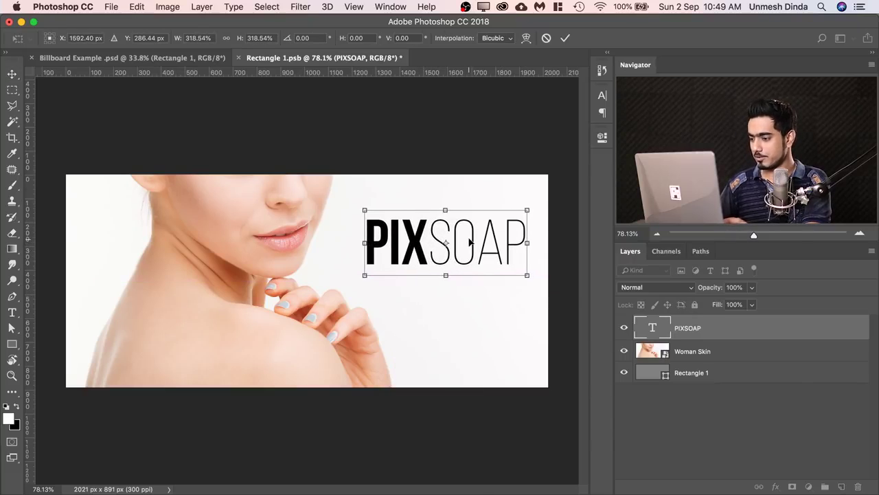
pyautogui.press('Return')
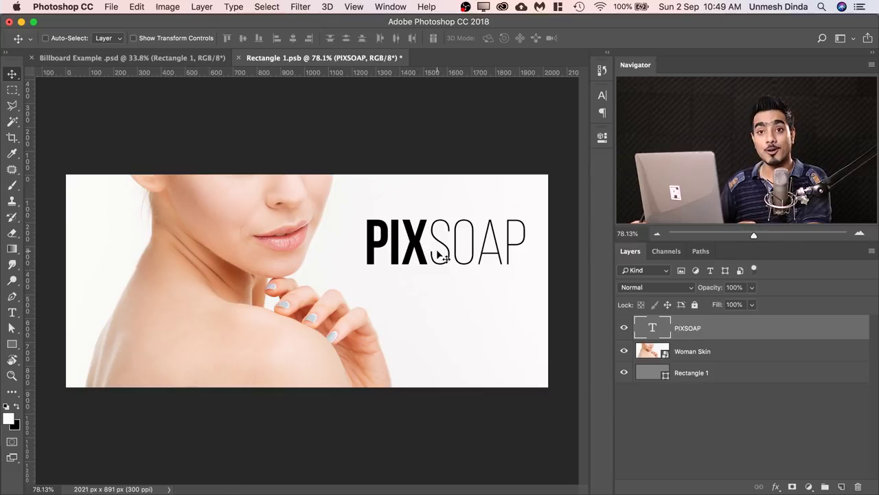
# Duplicate the PIXSOAP text directly below the original and change the copy's wording to KEEP CREATING.
pyautogui.moveTo(438, 252); pyautogui.dragTo(459, 306)
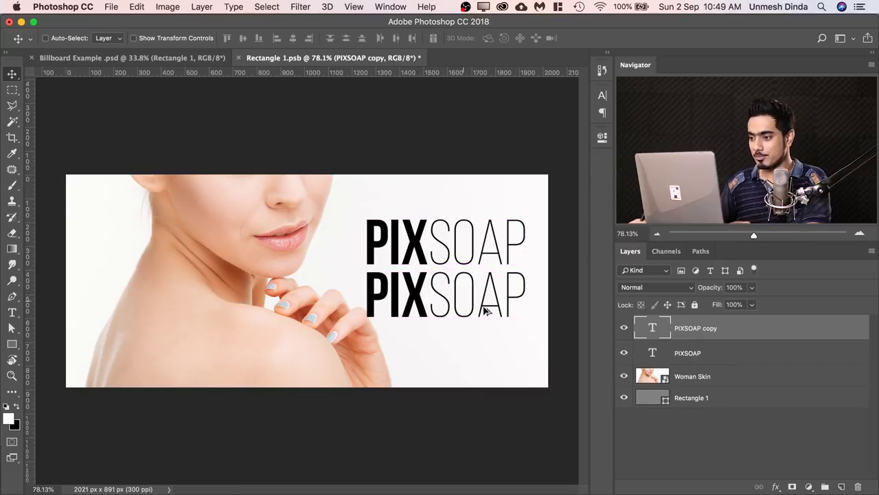
pyautogui.doubleClick(653, 329)
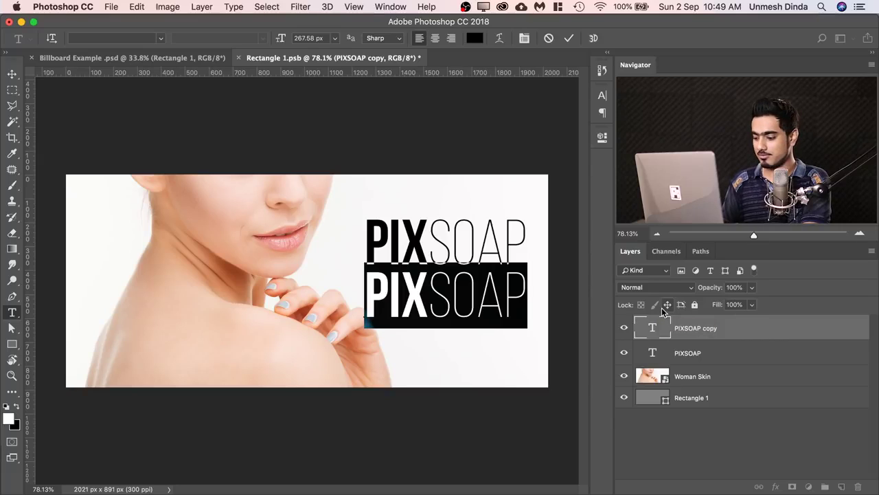
pyautogui.write('KEEP CRE')
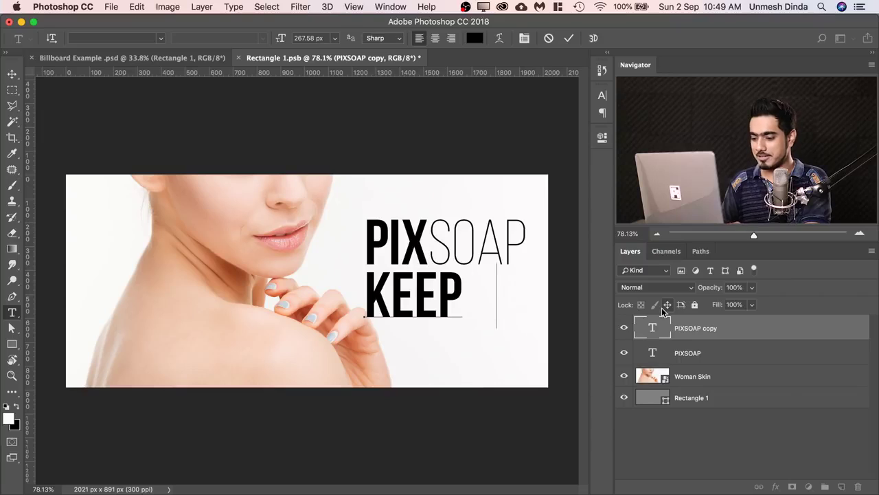
pyautogui.click(15, 72)
# Scale the KEEP CREATING text down to about 41% and align it beneath PIXSOAP's left edge.
pyautogui.press('super+t')
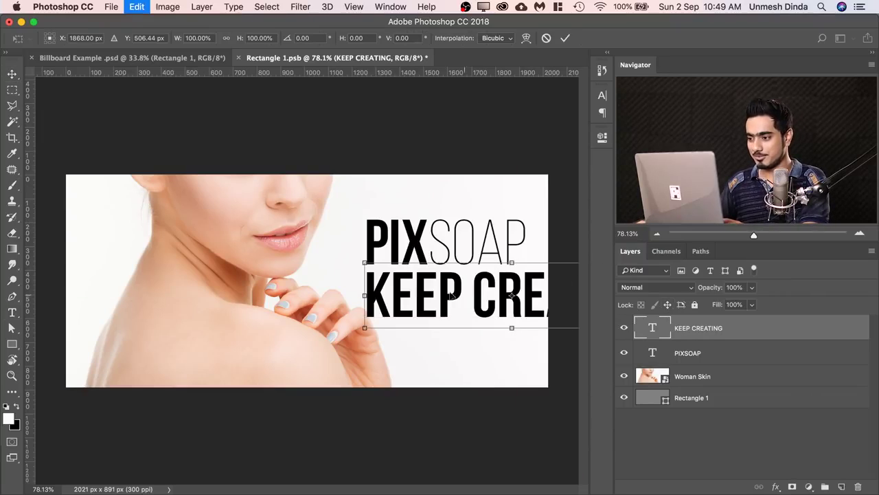
pyautogui.moveTo(453, 296); pyautogui.dragTo(261, 281)
pyautogui.moveTo(467, 313); pyautogui.dragTo(480, 278)
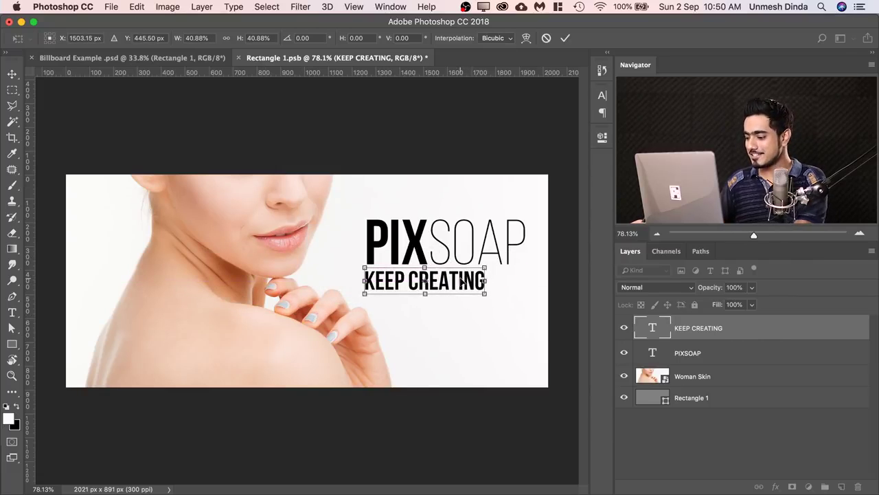
pyautogui.press('Return')
# Change the font of the KEEP CREATING text to Gill Sans Light.
pyautogui.doubleClick(636, 326)
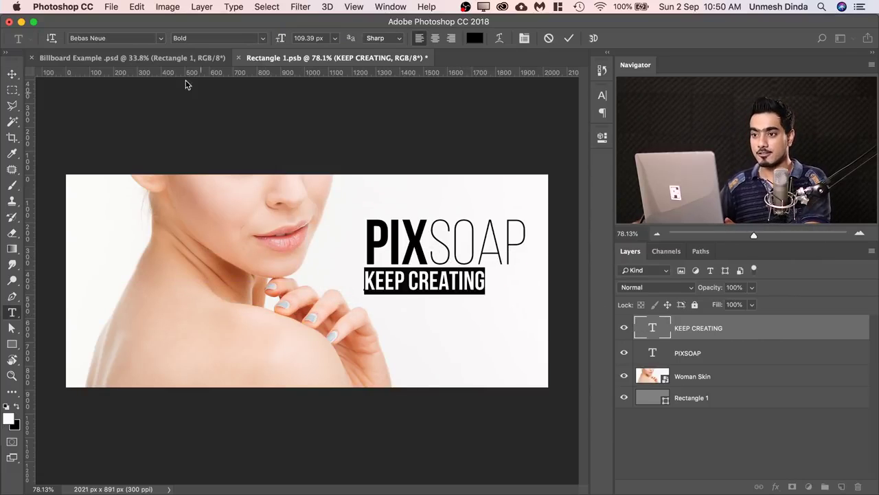
pyautogui.click(119, 39)
pyautogui.write('gil')
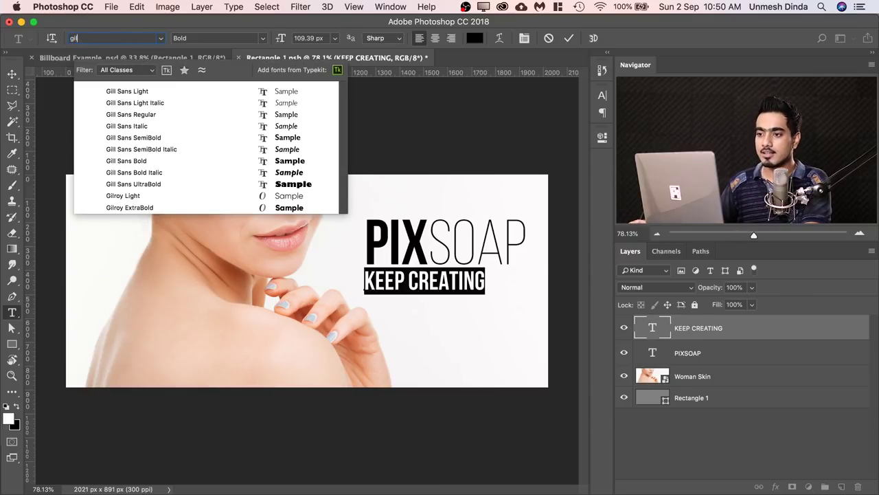
pyautogui.click(168, 90)
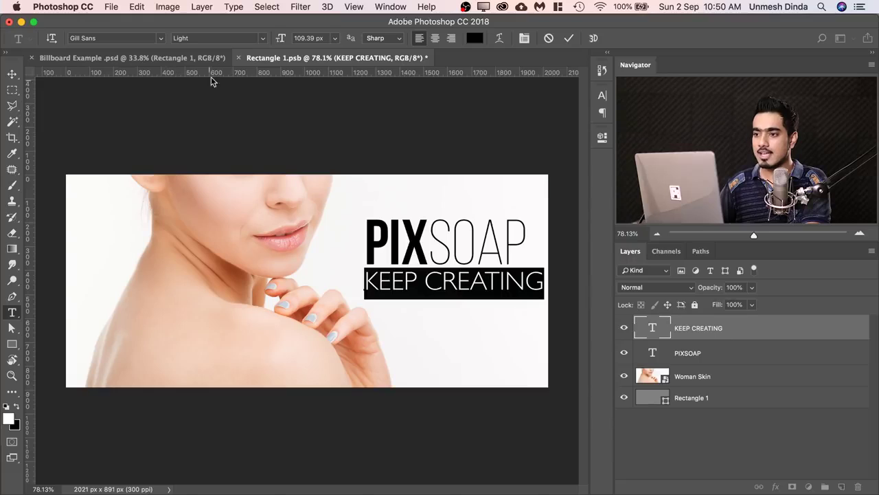
# Set the tracking of the KEEP CREATING text to 100 and commit the text edit.
pyautogui.click(524, 40)
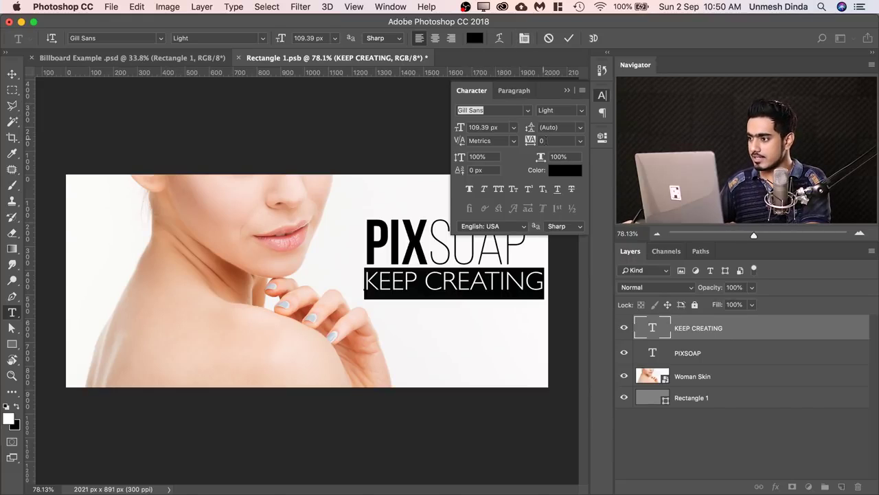
pyautogui.click(582, 143)
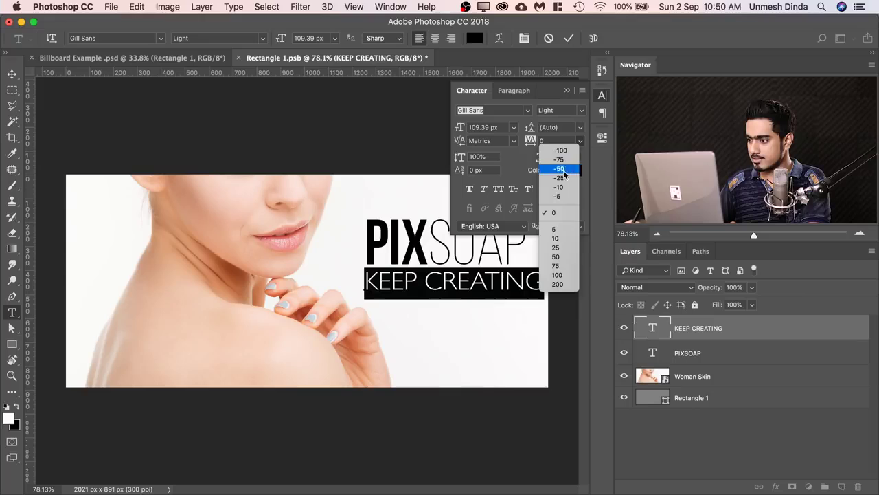
pyautogui.click(561, 265)
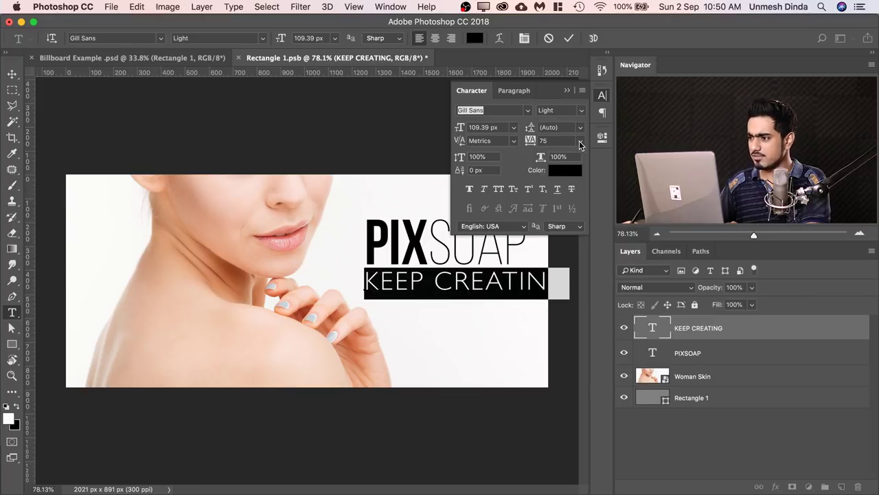
pyautogui.click(580, 143)
pyautogui.click(557, 276)
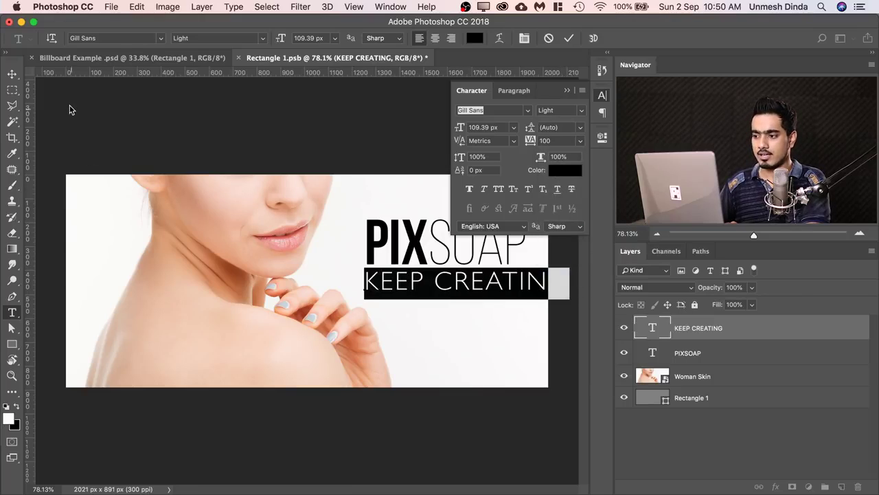
pyautogui.click(567, 91)
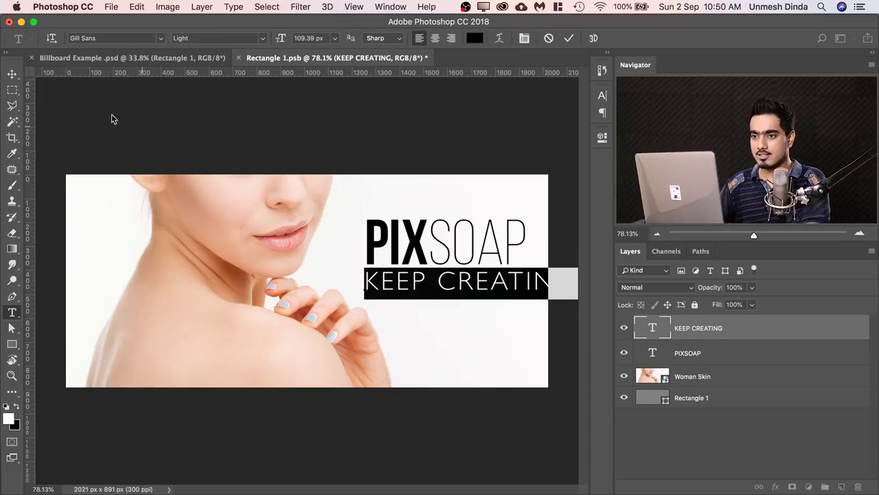
pyautogui.click(12, 74)
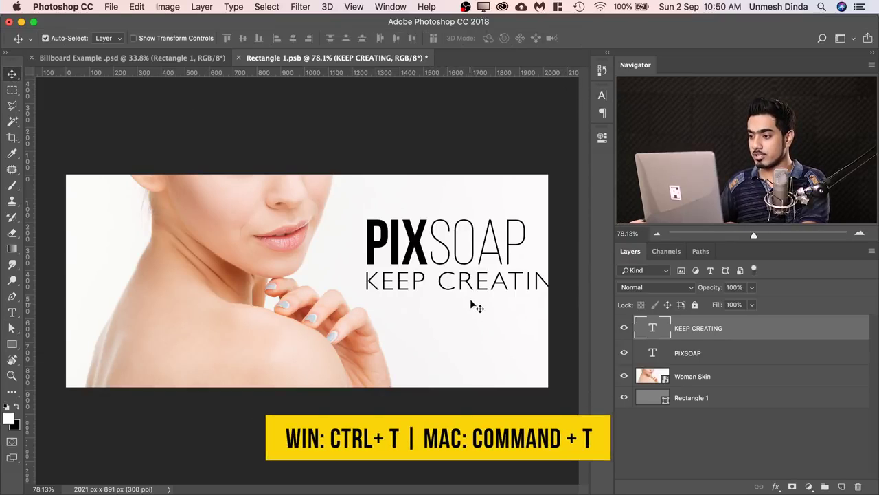
# Scale the KEEP CREATING text down so it spans the width of PIXSOAP directly beneath it.
pyautogui.press('super+t')
pyautogui.moveTo(498, 283); pyautogui.dragTo(428, 264)
pyautogui.moveTo(507, 279); pyautogui.dragTo(532, 294)
pyautogui.press('Return')
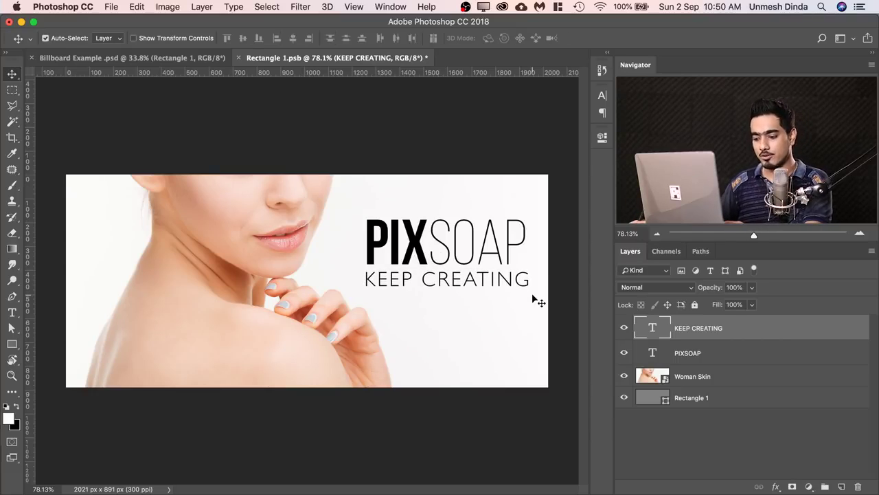
pyautogui.hotkey('ctrl', 't')
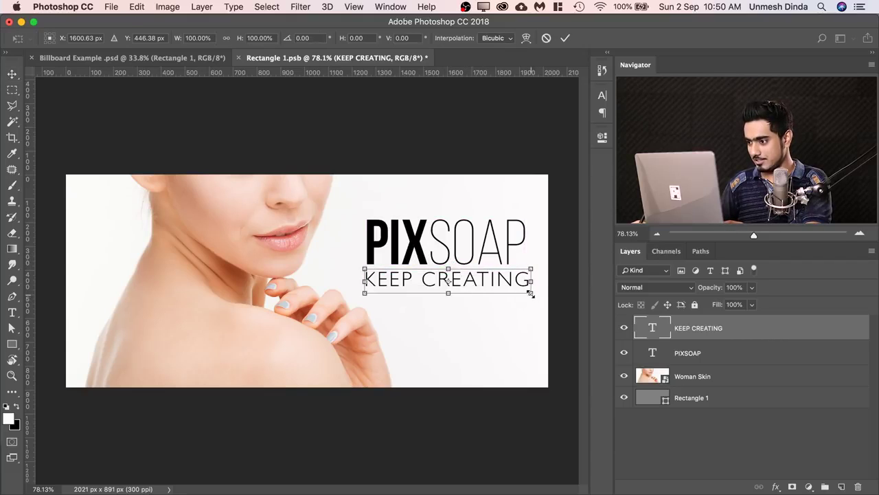
pyautogui.moveTo(530, 293); pyautogui.dragTo(524, 296)
pyautogui.press('Return')
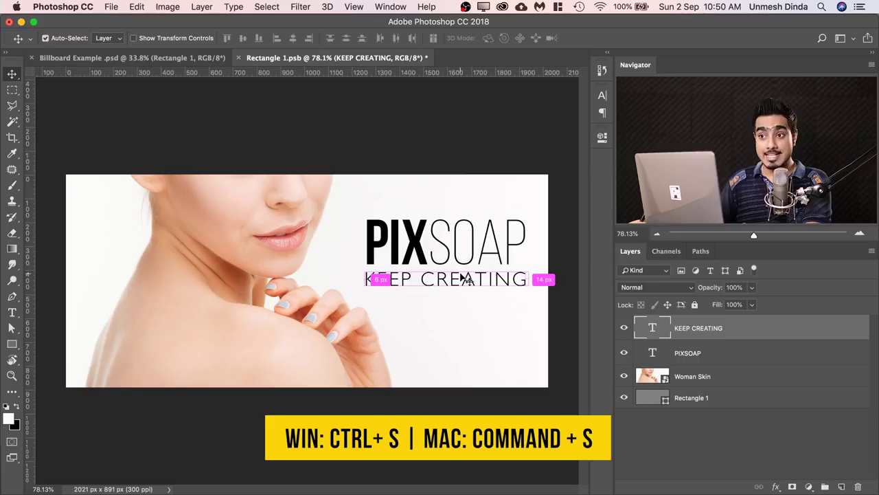
# Save the Rectangle 1 smart object and inspect the updated advertisement on the billboard in Billboard Example .psd.
pyautogui.click(110, 7)
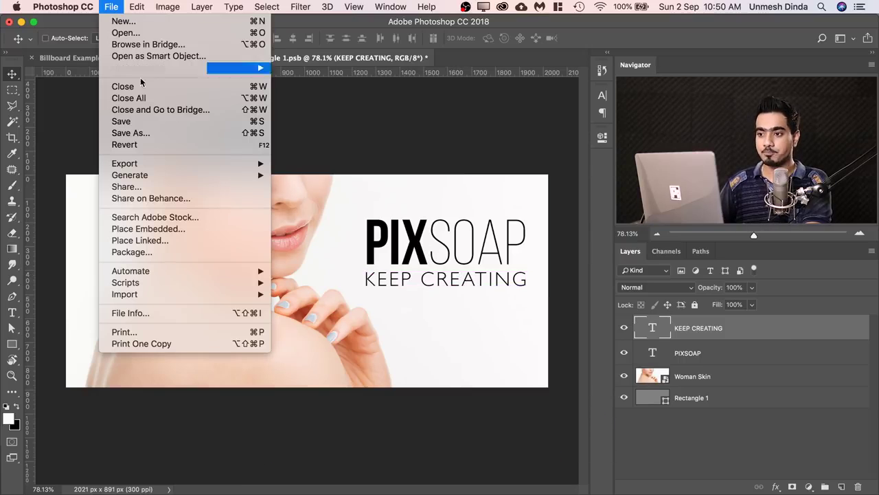
pyautogui.click(160, 121)
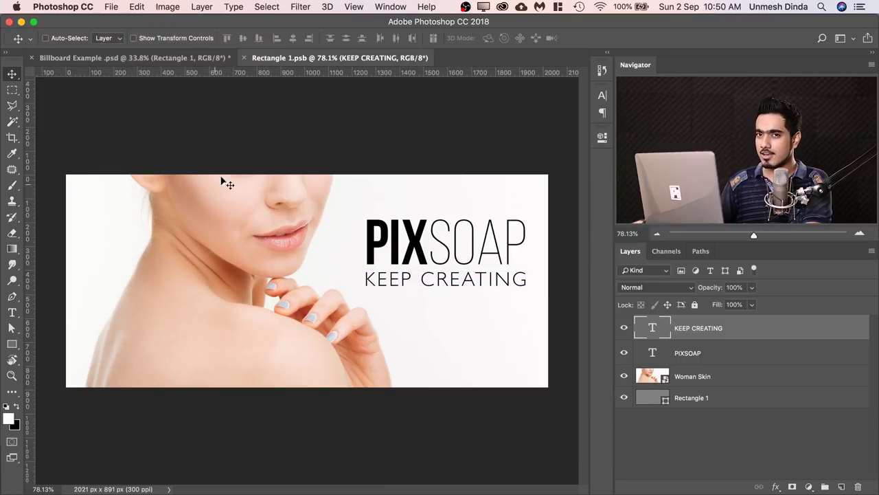
pyautogui.click(168, 55)
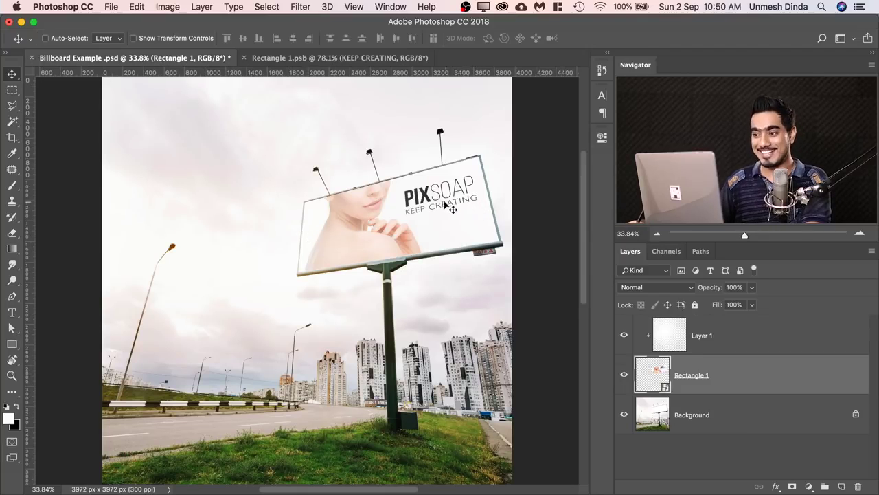
pyautogui.moveTo(420, 199); pyautogui.dragTo(469, 186)
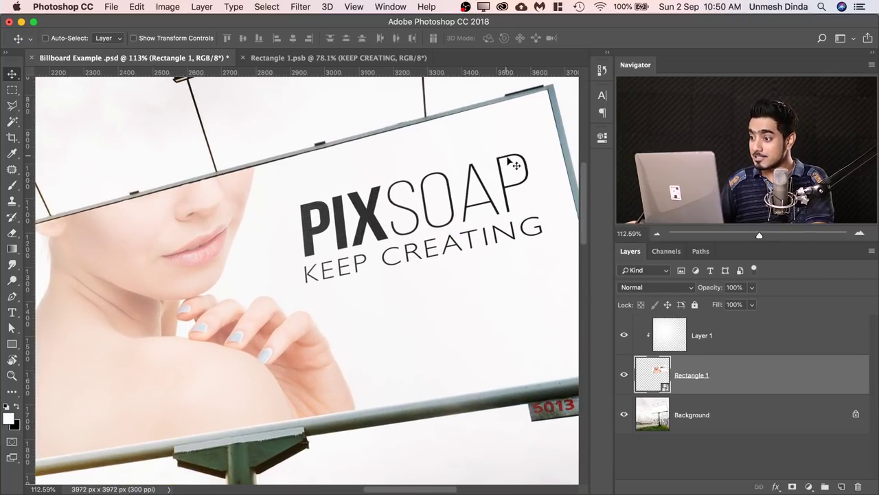
pyautogui.scroll(-5, 485, 187)
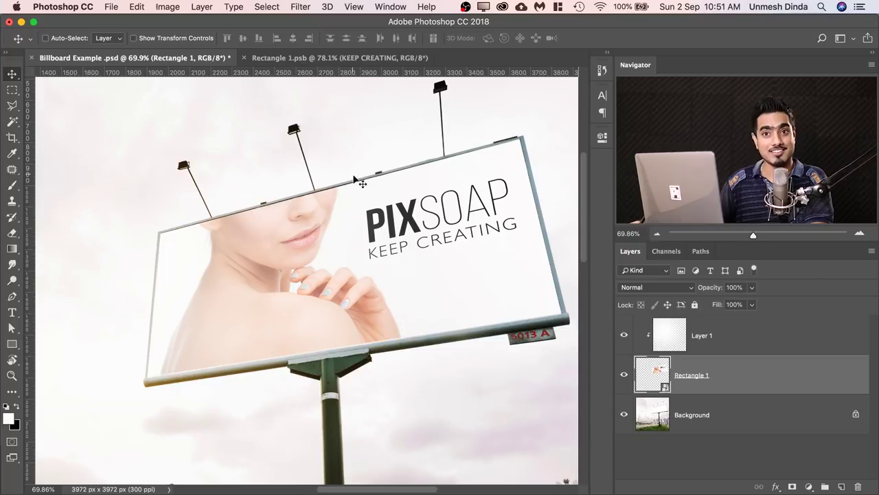
pyautogui.press('super+0')
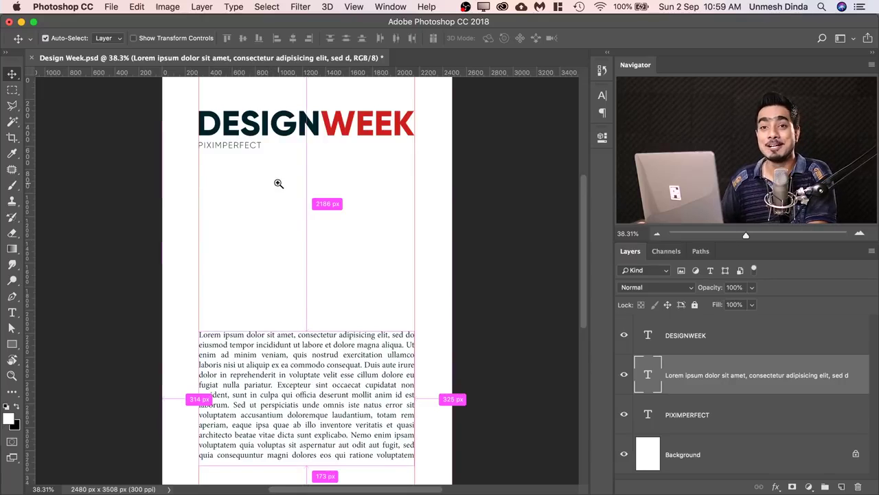
# Examine how the DESIGNWEEK heading and PIXIMPERFECT line sit against the guides, with the guides shown and hidden.
pyautogui.scroll(5, 278, 183)
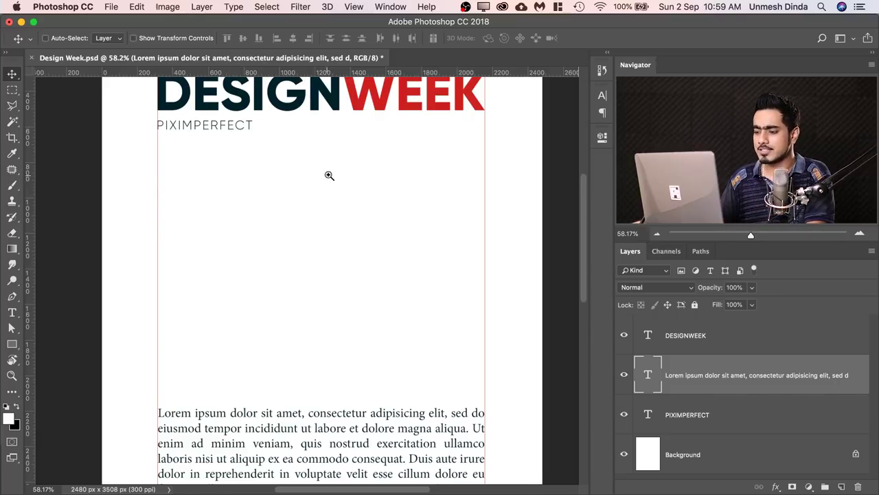
pyautogui.scroll(3, 330, 172)
pyautogui.moveTo(334, 173); pyautogui.dragTo(287, 257)
pyautogui.hotkey('ctrl', 'r')
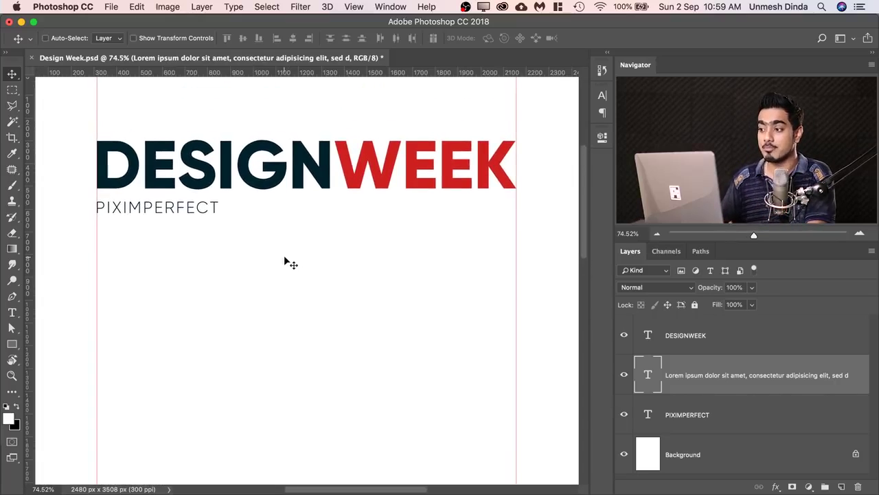
pyautogui.press('super+semicolon')
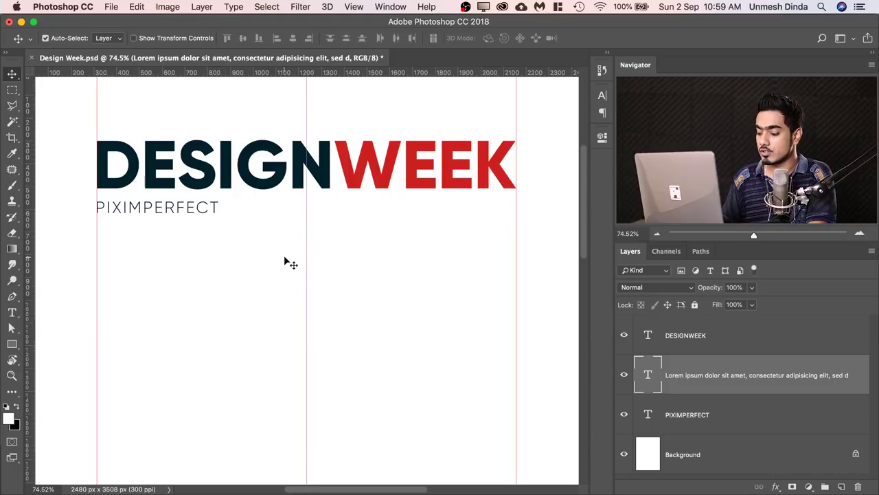
pyautogui.press('super+semicolon')
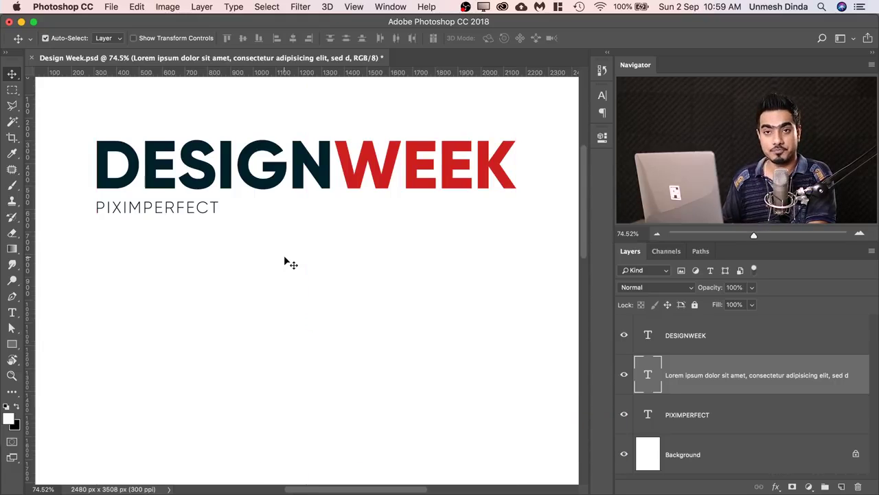
pyautogui.press('super+semicolon')
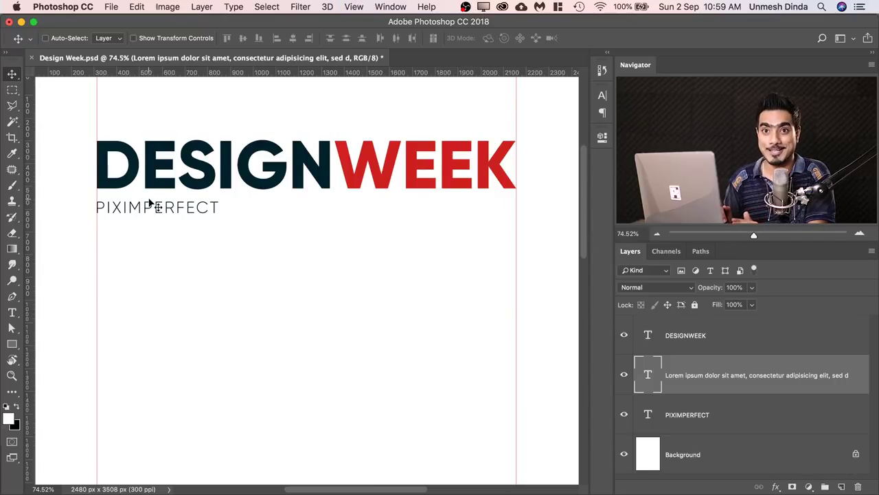
pyautogui.scroll(-5, 353, 204)
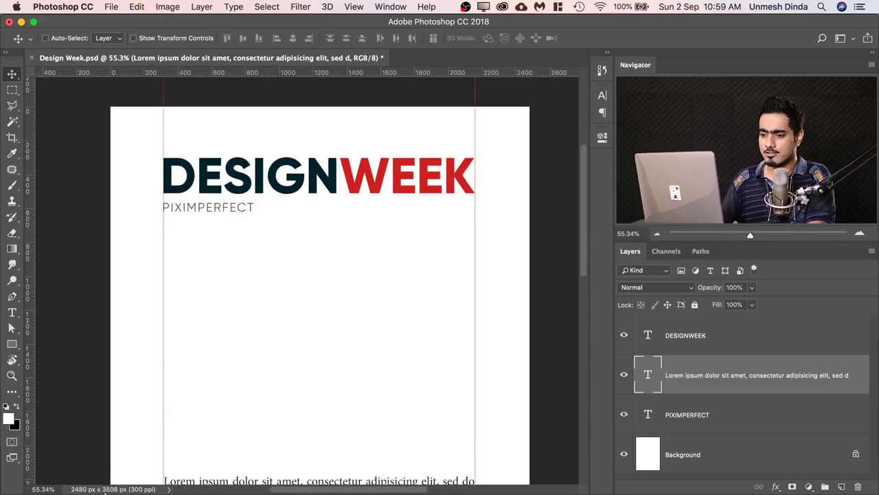
# Place alone-clouds-golden-hour-670720 copy.jpg from the Smart Object folder into Design Week.psd and delete its layer.
pyautogui.click(32, 478)
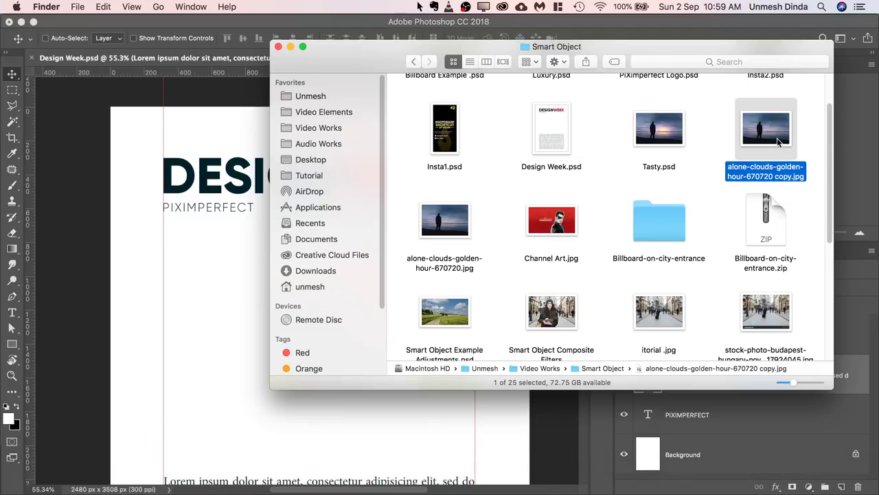
pyautogui.moveTo(779, 142); pyautogui.dragTo(214, 289)
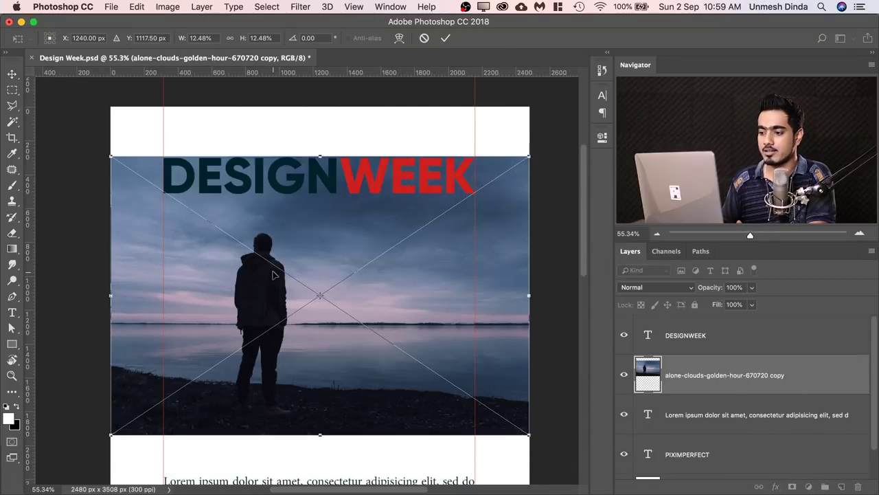
pyautogui.press('Return')
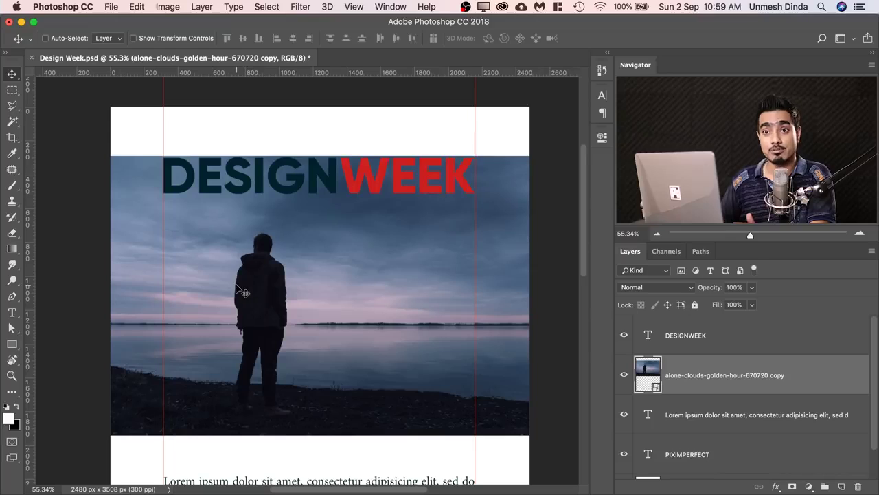
pyautogui.moveTo(785, 378); pyautogui.dragTo(858, 486)
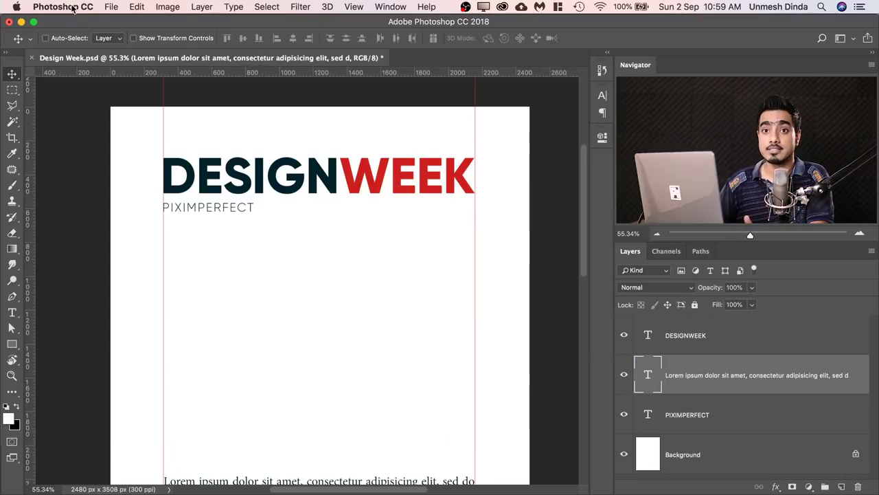
# Review the General preferences for the option that always creates smart objects when placing files.
pyautogui.click(138, 7)
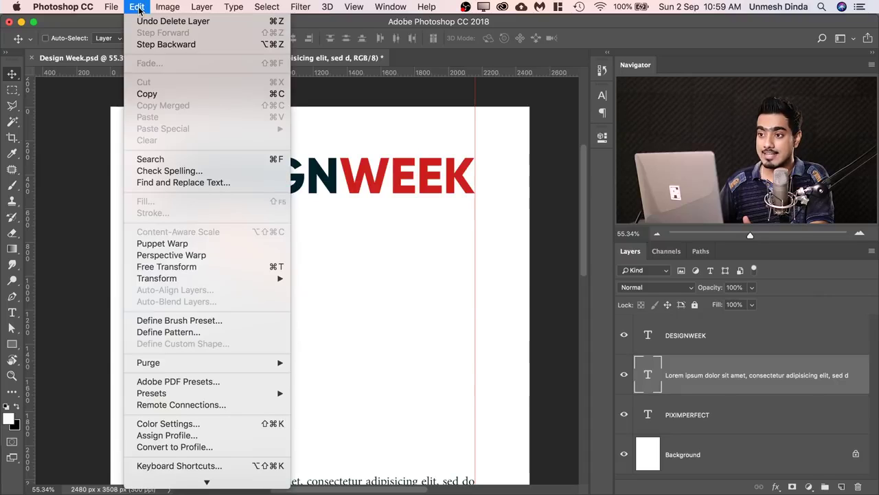
pyautogui.moveTo(83, 5)
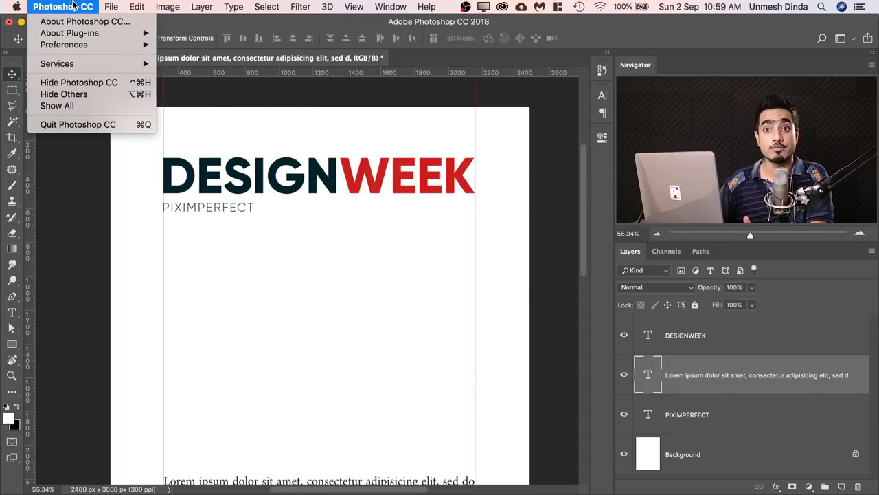
pyautogui.moveTo(96, 46)
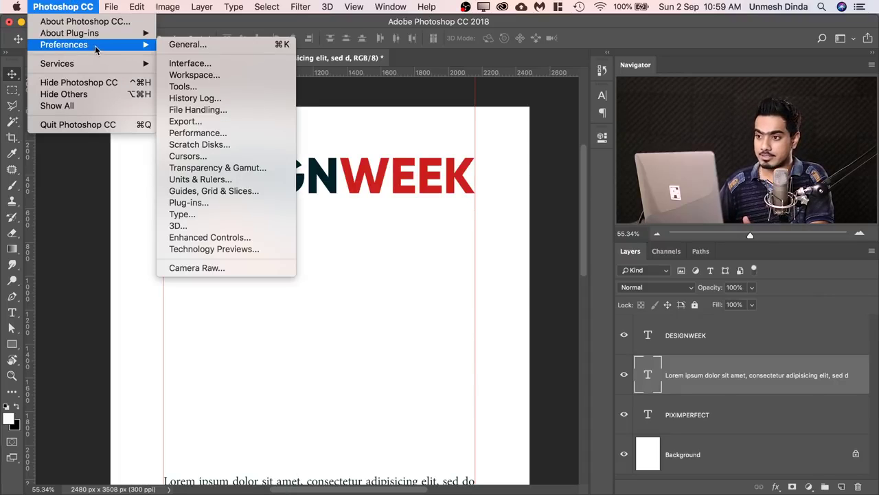
pyautogui.click(185, 46)
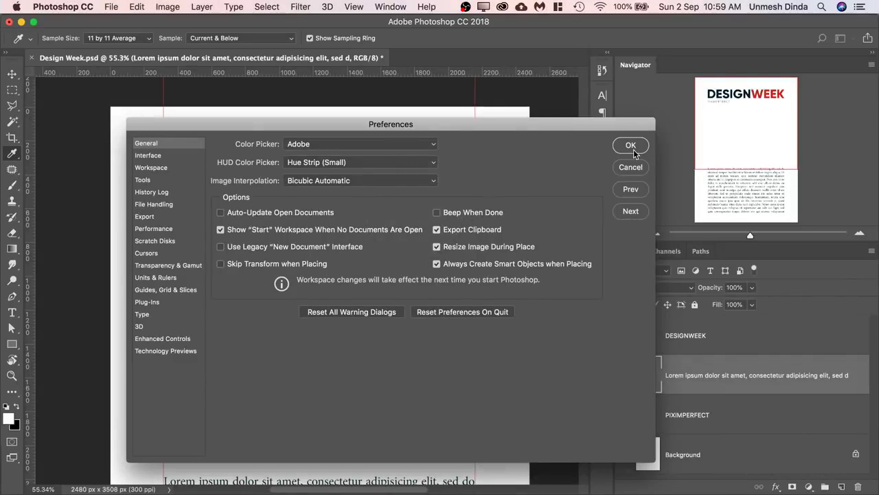
pyautogui.click(630, 145)
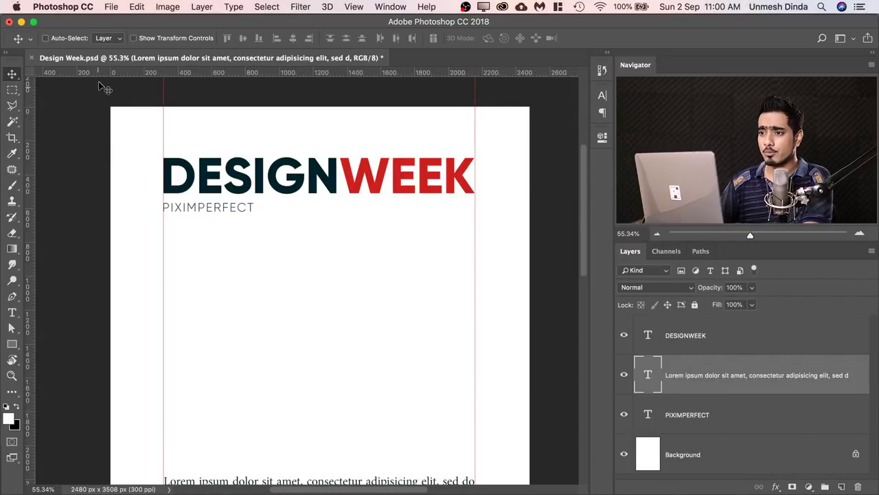
# Place alone-clouds-golden-hour-670720 copy.jpg as an embedded file in the Design Week page.
pyautogui.click(115, 6)
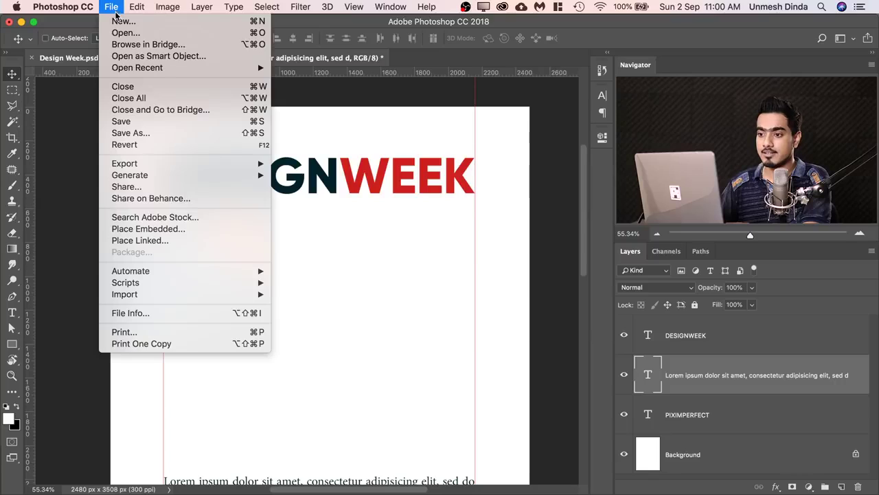
pyautogui.click(177, 229)
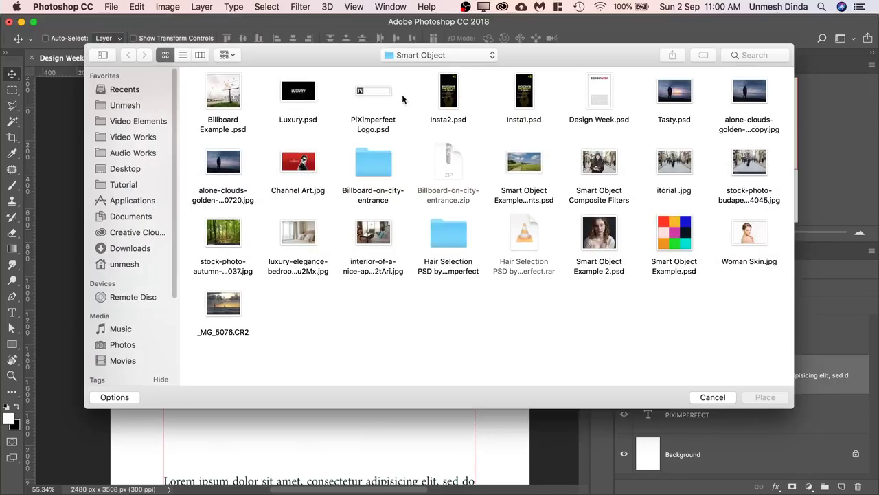
pyautogui.click(748, 95)
pyautogui.click(765, 398)
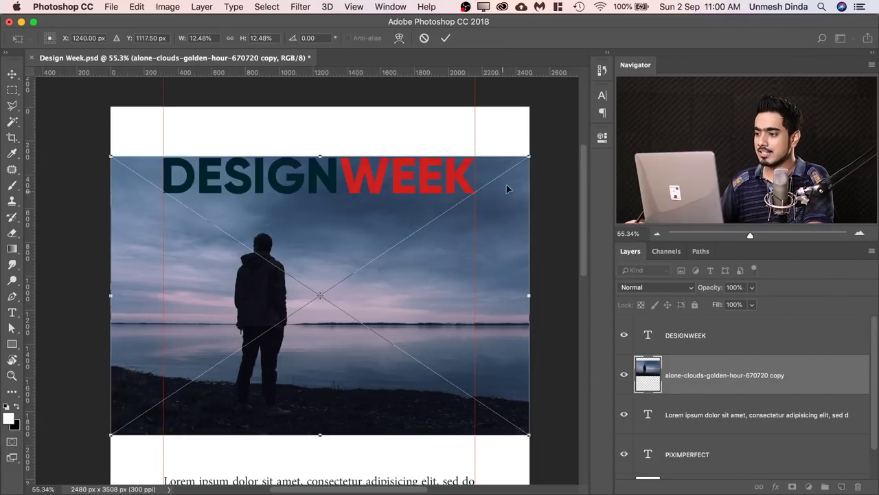
# Scale the placed photo to about 9.32%, fit it between the vertical guides below PIXIMPERFECT, and hide the guides.
pyautogui.moveTo(529, 156); pyautogui.dragTo(481, 197)
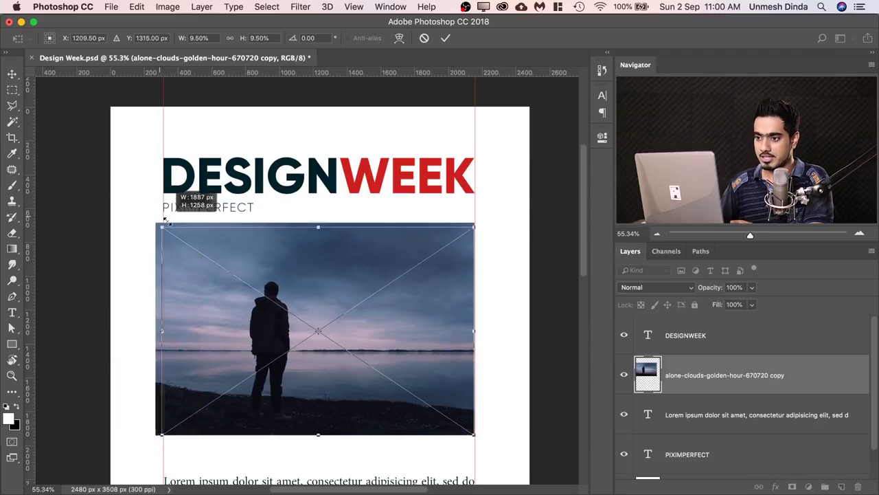
pyautogui.moveTo(111, 191); pyautogui.dragTo(163, 227)
pyautogui.moveTo(311, 257); pyautogui.dragTo(325, 269)
pyautogui.moveTo(474, 242); pyautogui.dragTo(474, 241)
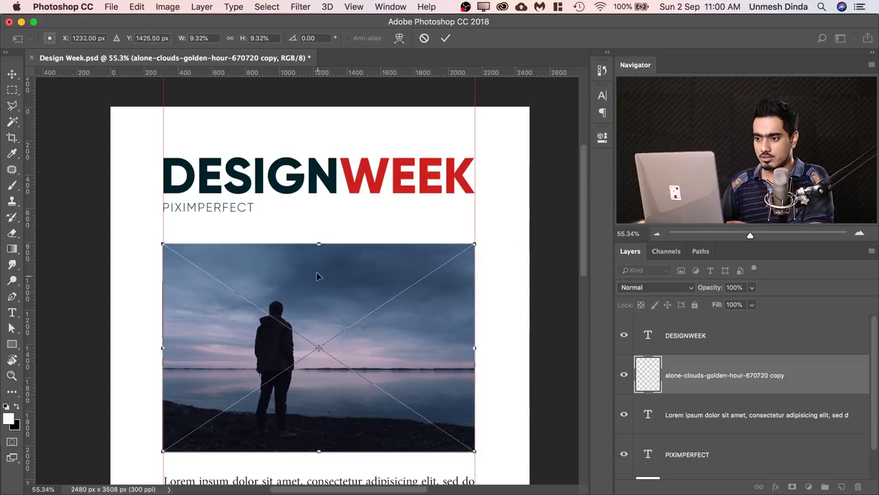
pyautogui.moveTo(318, 273); pyautogui.dragTo(319, 265)
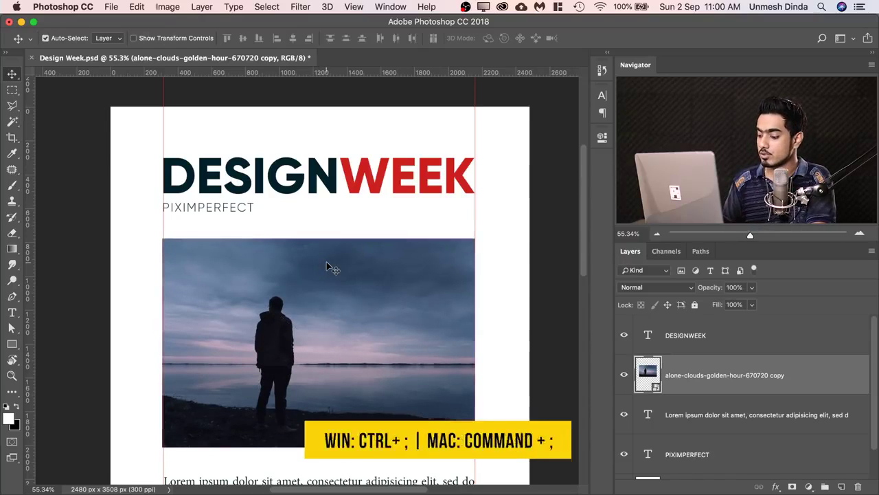
pyautogui.press('super+semicolon')
pyautogui.press('super+minus')
pyautogui.press('super+minus')
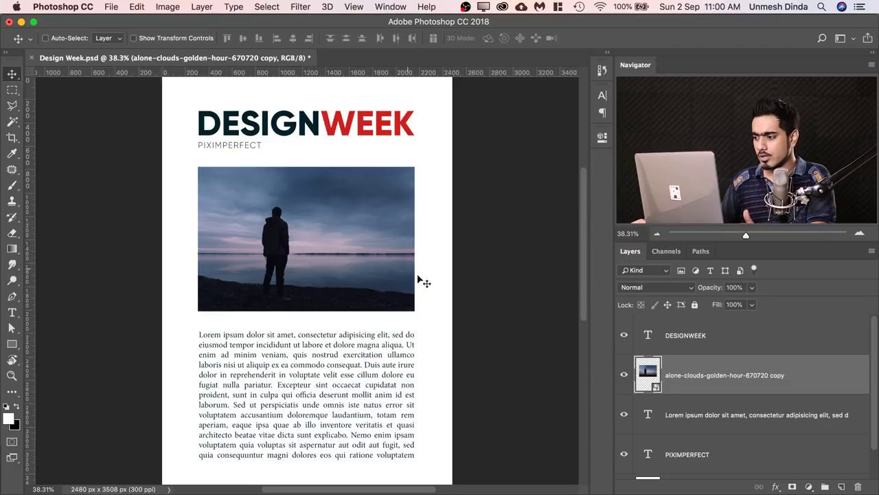
# Open the contents of the embedded alone-clouds-golden-hour-670720 copy smart object and add a gradient fill layer above its background.
pyautogui.doubleClick(649, 372)
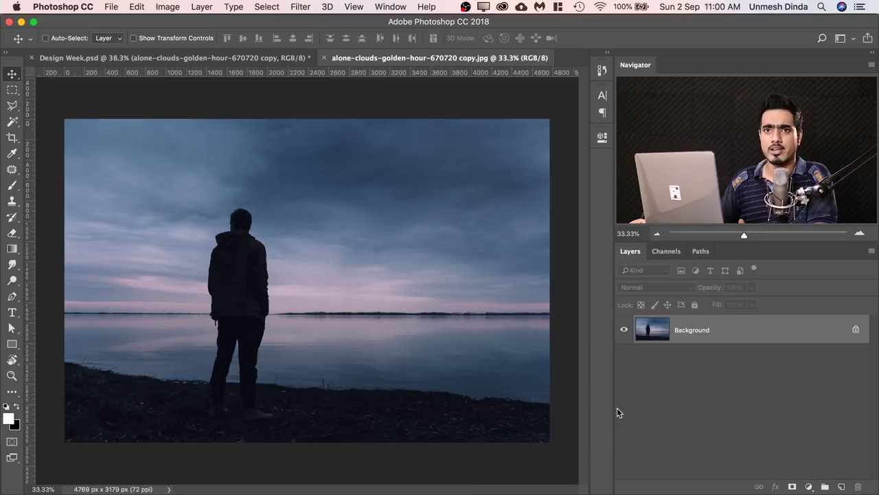
pyautogui.click(809, 484)
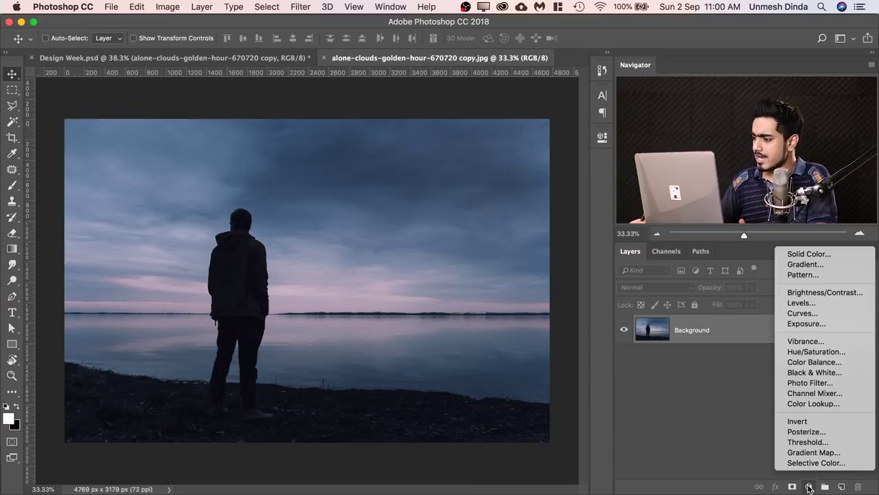
pyautogui.click(805, 264)
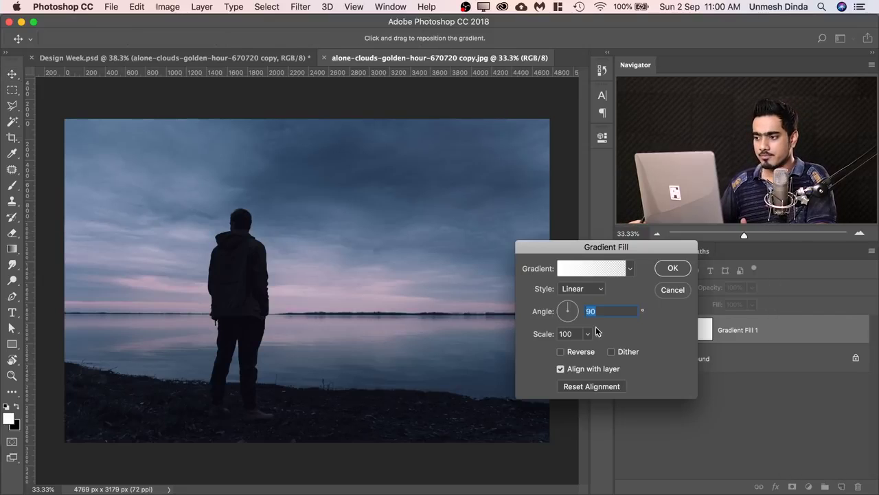
# Set the gradient's starting color stop to a saturated yellow-orange.
pyautogui.click(579, 276)
pyautogui.click(627, 413)
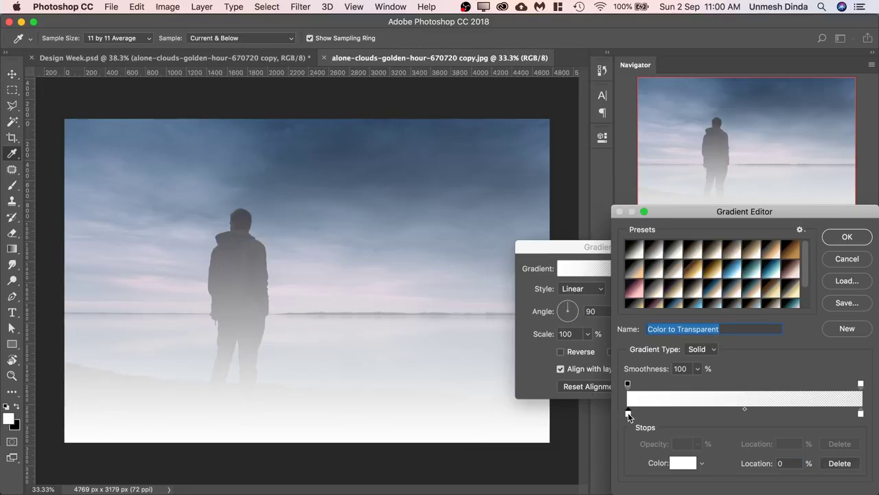
pyautogui.click(682, 462)
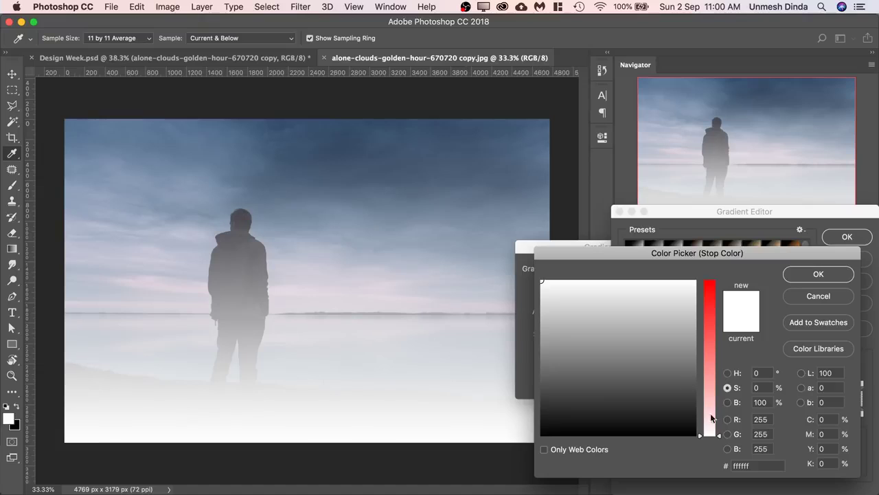
pyautogui.click(727, 372)
pyautogui.click(710, 419)
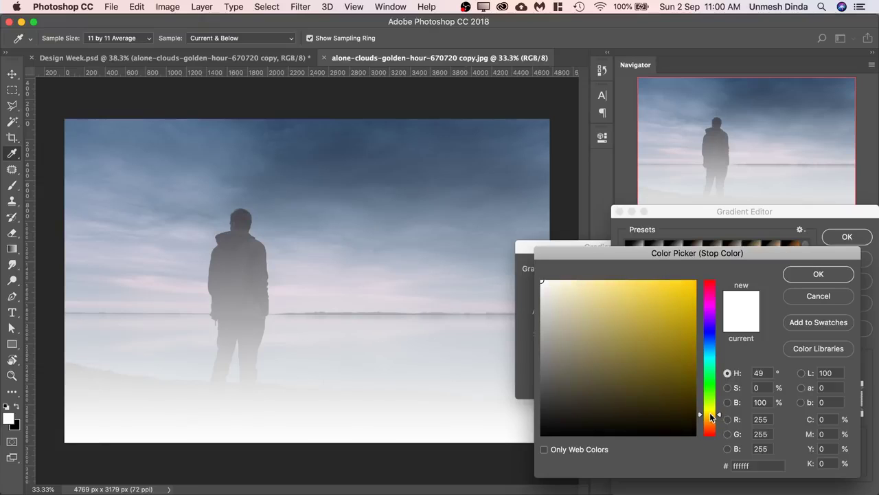
pyautogui.click(684, 285)
pyautogui.click(819, 274)
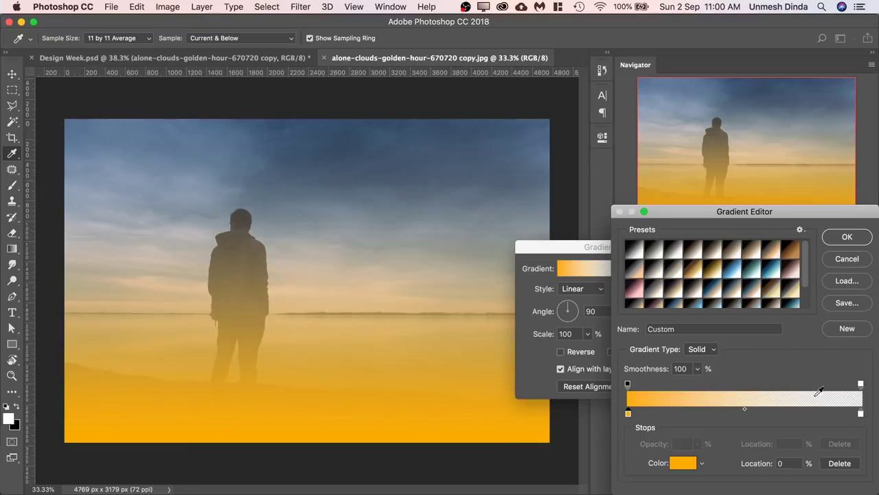
# Make the gradient's end stop fully transparent, set its end color to pure red (ff0000), and accept the gradient.
pyautogui.click(861, 415)
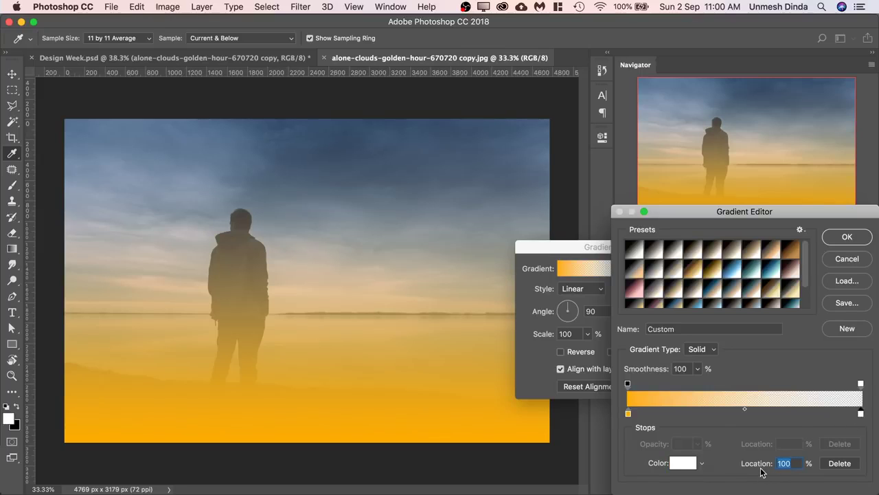
pyautogui.click(860, 385)
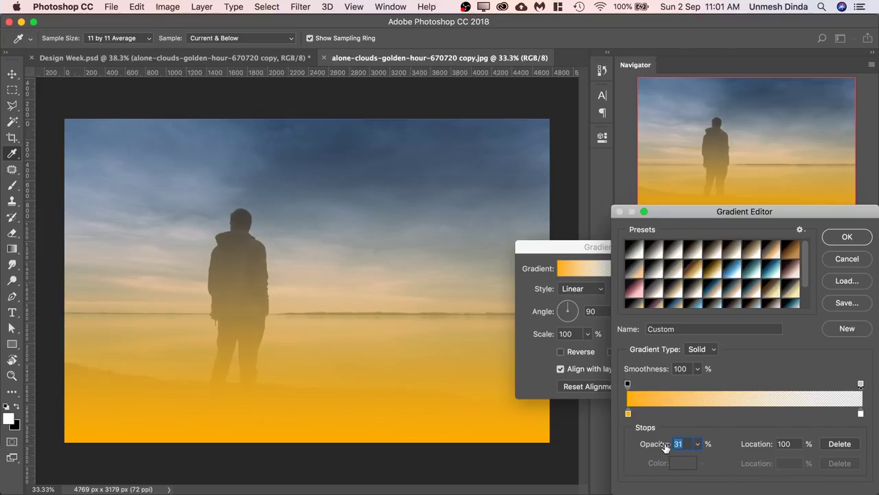
pyautogui.moveTo(658, 445); pyautogui.dragTo(504, 448)
pyautogui.click(861, 414)
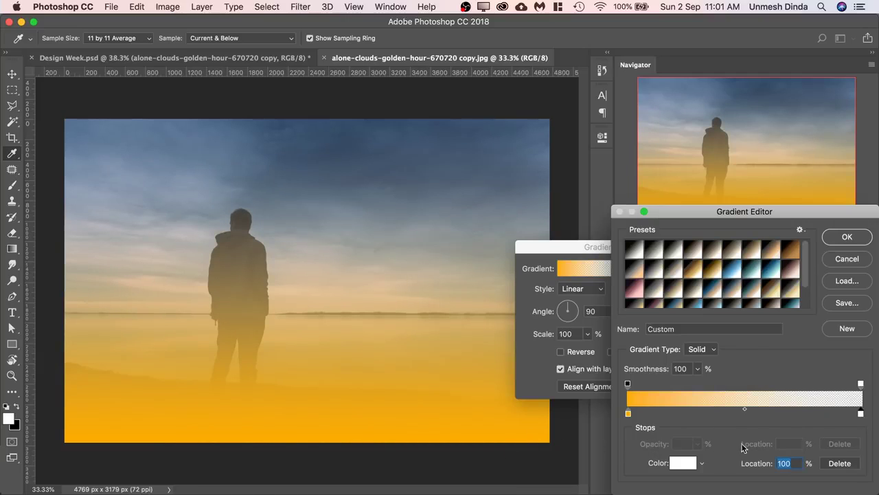
pyautogui.click(683, 466)
pyautogui.moveTo(683, 364); pyautogui.dragTo(695, 281)
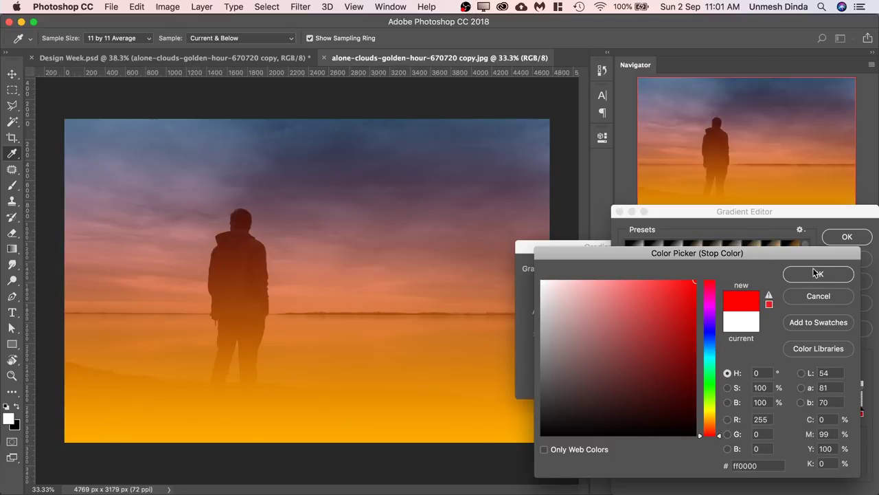
pyautogui.click(816, 273)
pyautogui.click(851, 236)
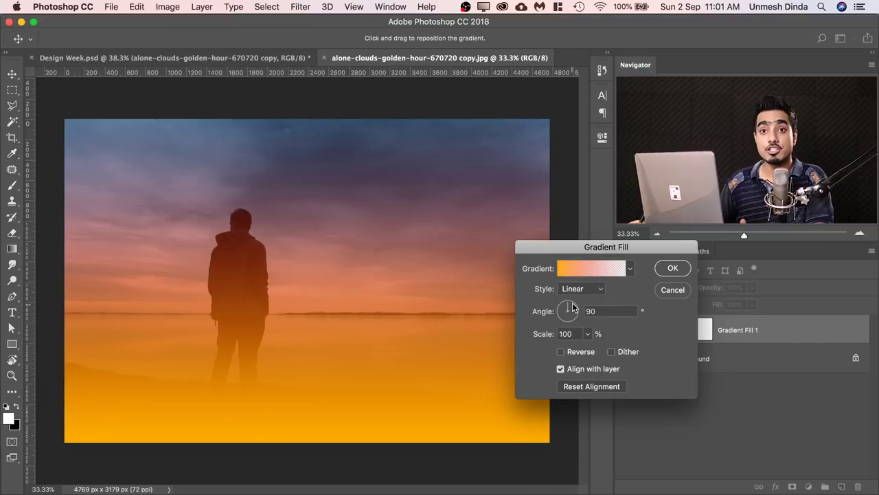
# Make the gradient fill Radial, move its center to just above the horizon beside the man, and confirm it.
pyautogui.click(595, 289)
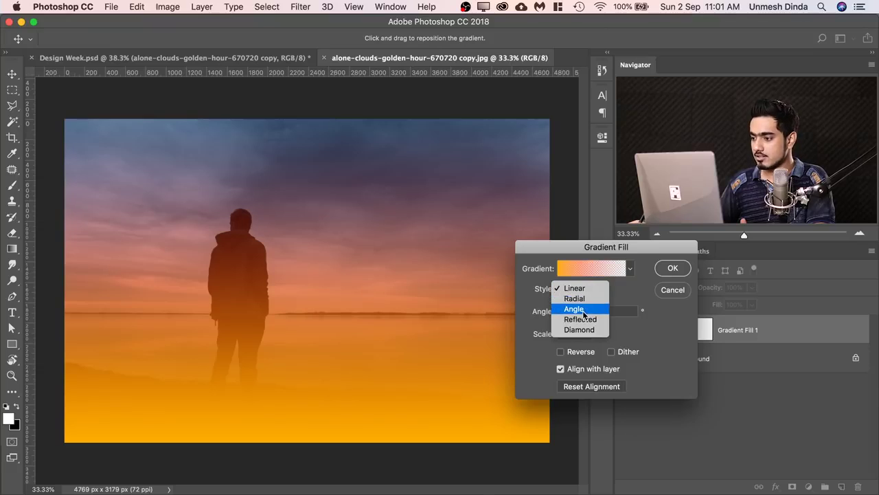
pyautogui.click(577, 298)
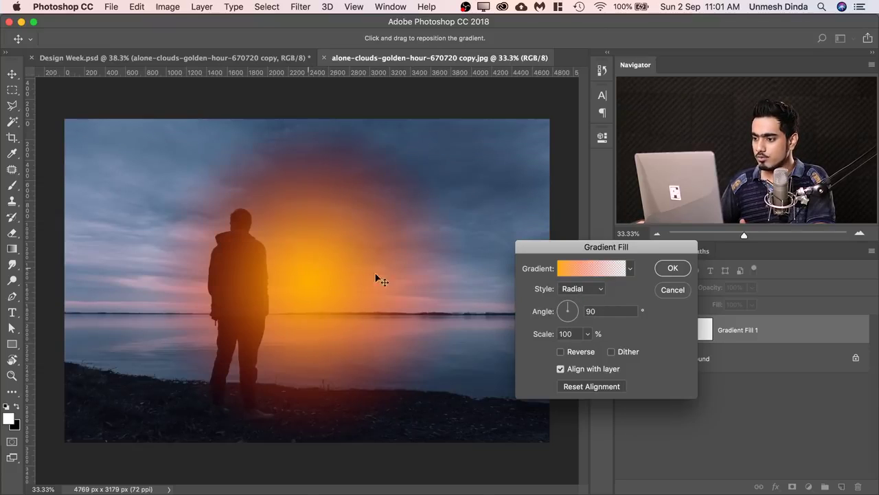
pyautogui.moveTo(375, 274); pyautogui.dragTo(389, 289)
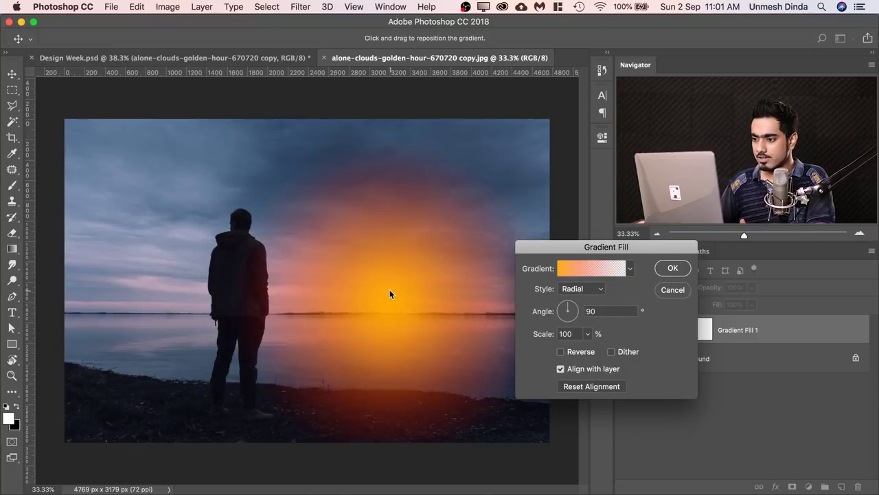
pyautogui.click(673, 269)
# Set the gradient fill layer's blend mode to Color Dodge and lower its Fill to 53%.
pyautogui.click(679, 288)
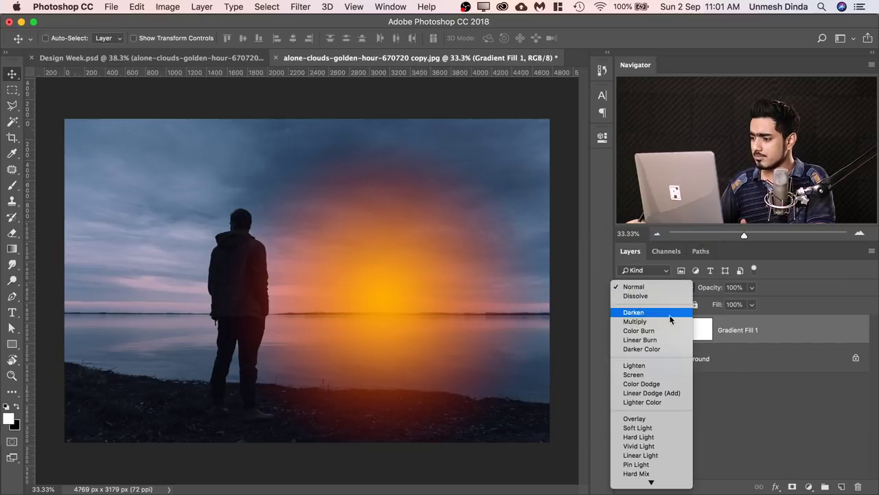
pyautogui.click(655, 386)
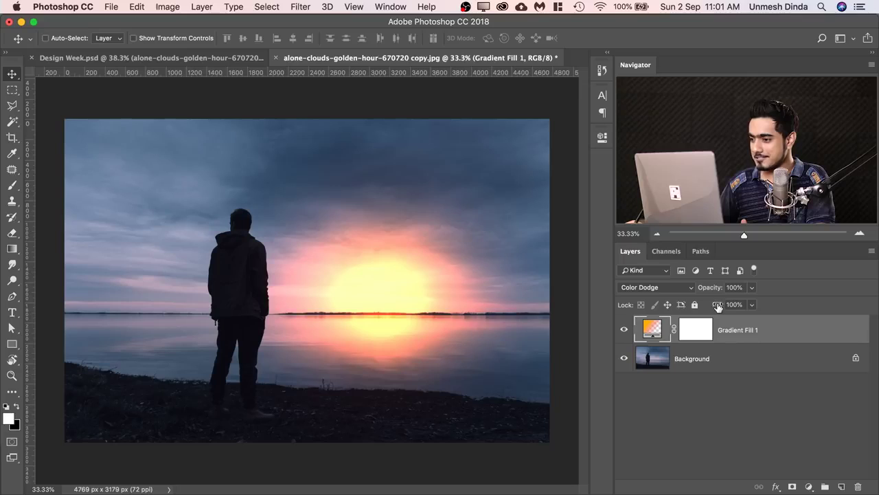
pyautogui.moveTo(718, 306); pyautogui.dragTo(716, 304)
pyautogui.moveTo(715, 305); pyautogui.dragTo(721, 304)
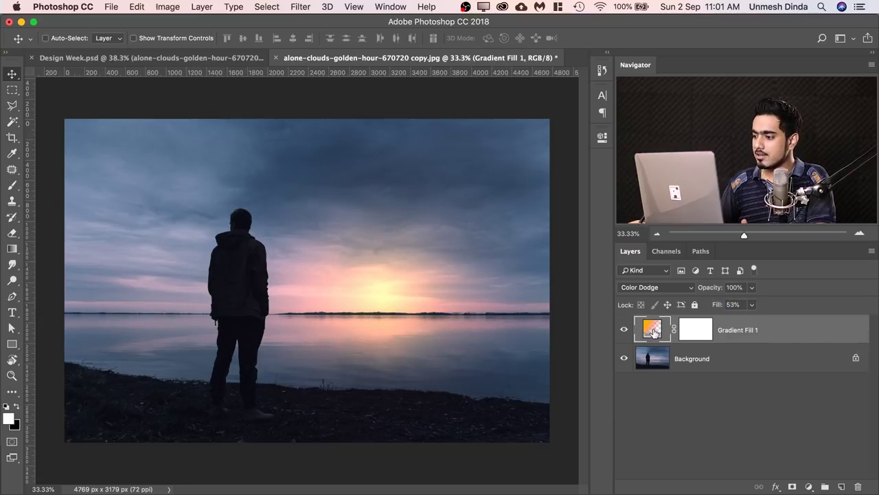
# Reposition the radial gradient slightly lower so its glow sits on the horizon.
pyautogui.doubleClick(654, 329)
pyautogui.moveTo(374, 295)
pyautogui.mouseDown()
pyautogui.moveTo(330, 290)
pyautogui.moveTo(385, 297)
pyautogui.moveTo(380, 305)
pyautogui.mouseUp()
pyautogui.click(669, 268)
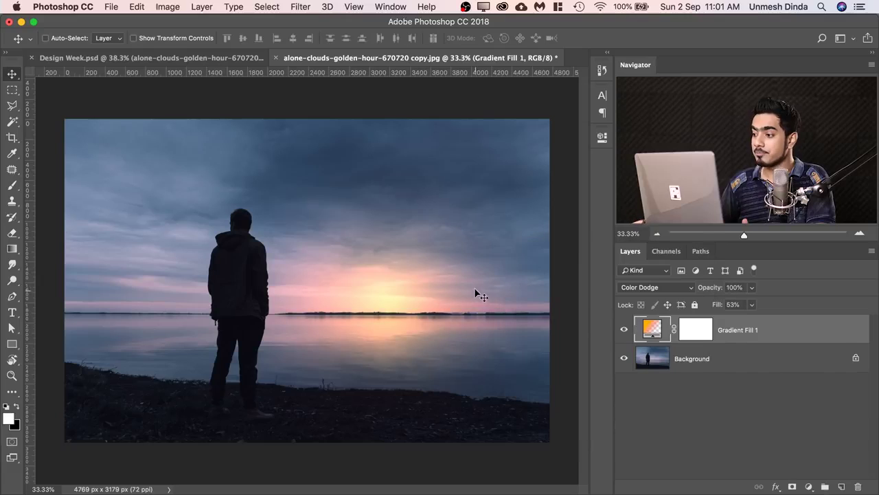
# Try to save the layered photo back to its original JPEG inside the smart object.
pyautogui.click(118, 10)
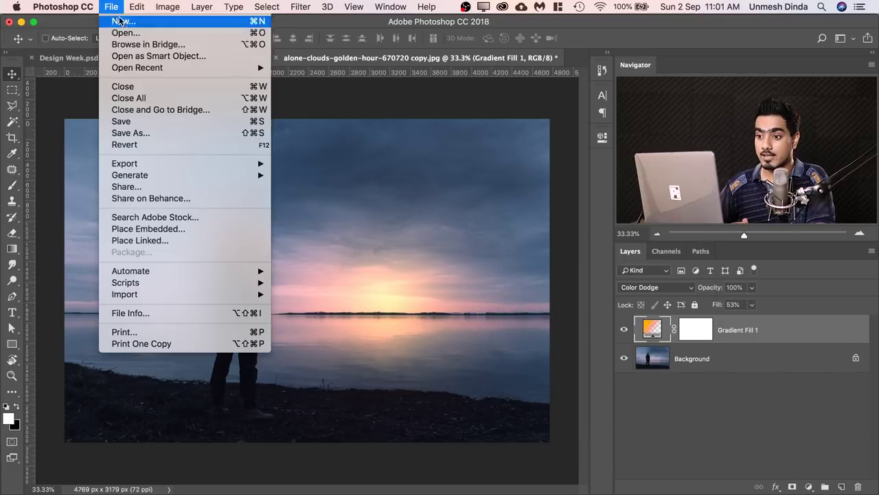
pyautogui.click(149, 121)
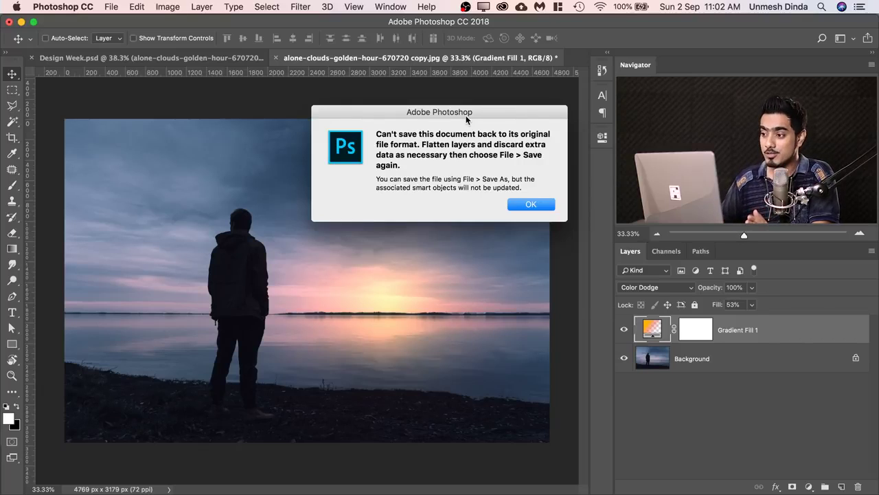
pyautogui.click(541, 204)
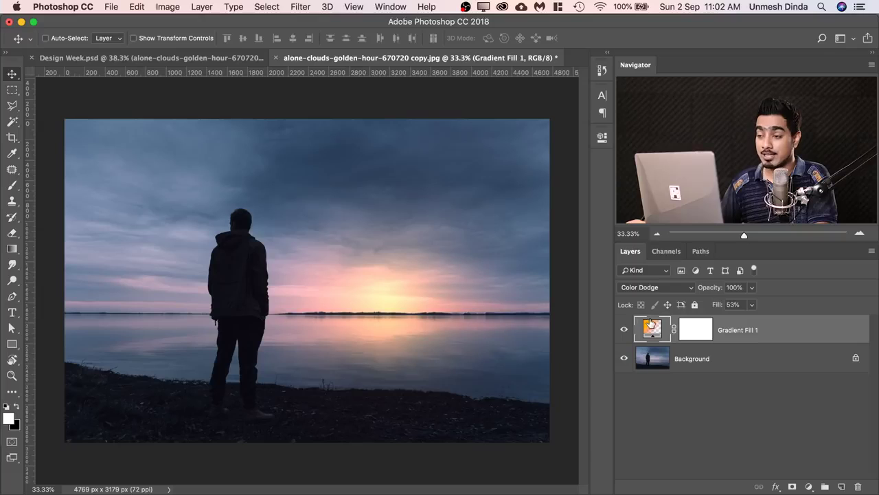
# Save the layered photo as Man Sun.psd in the Tutorial folder with Maximize Compatibility on, and close it.
pyautogui.click(112, 8)
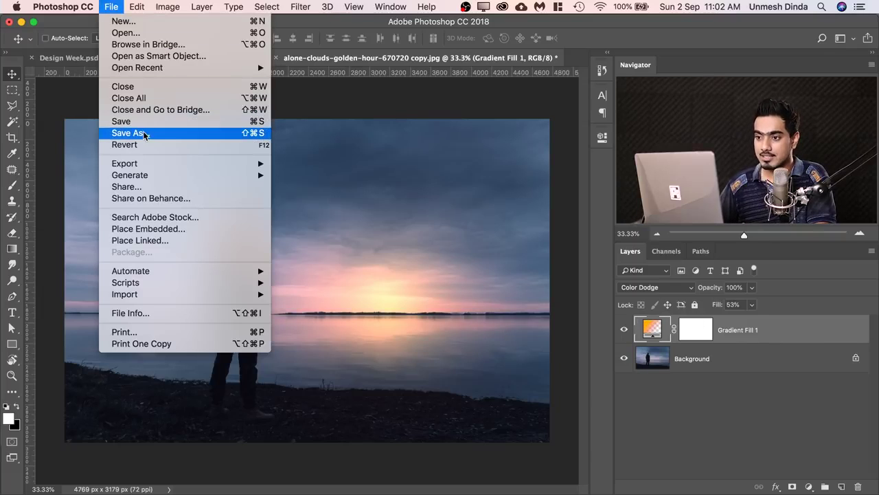
pyautogui.click(173, 133)
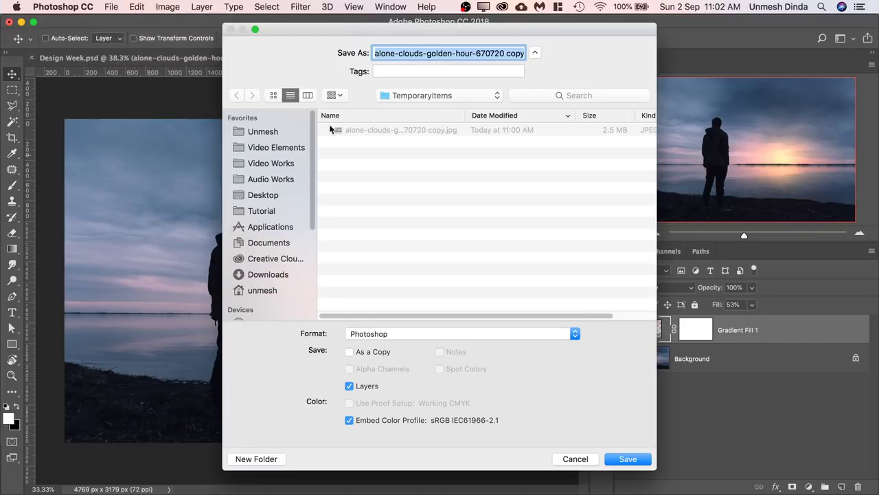
pyautogui.click(267, 211)
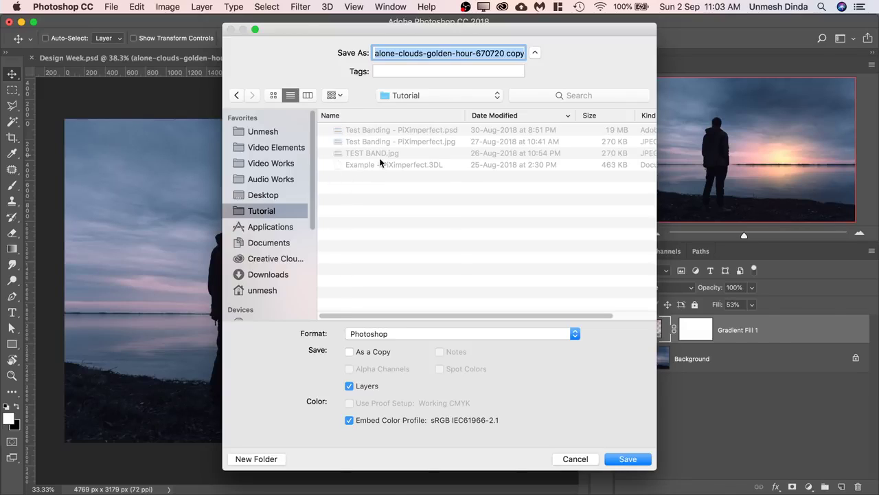
pyautogui.write('Man ')
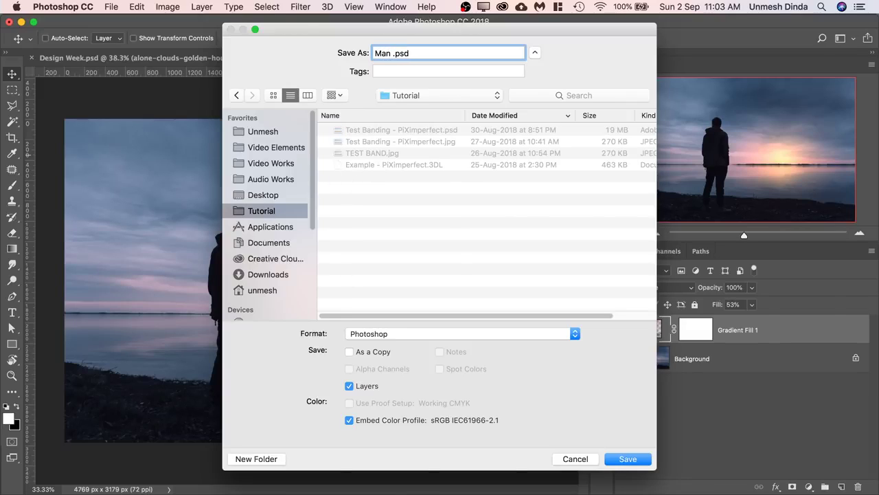
pyautogui.write('Sun')
pyautogui.click(625, 458)
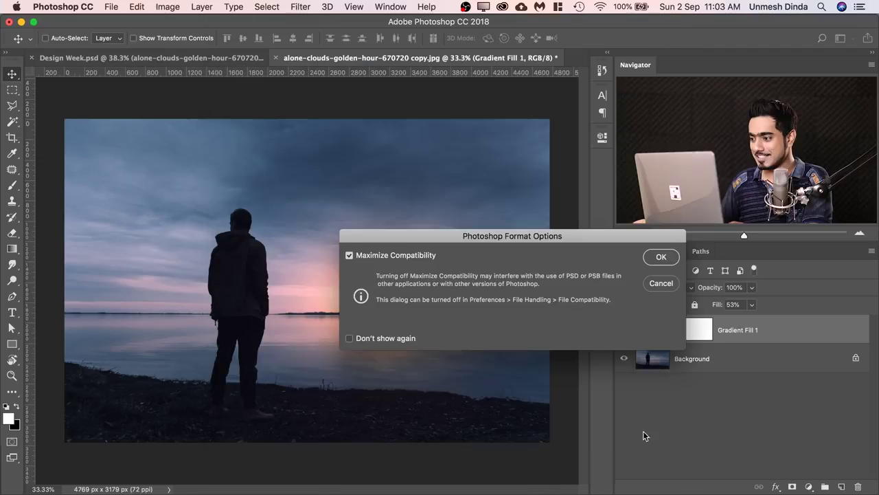
pyautogui.click(662, 258)
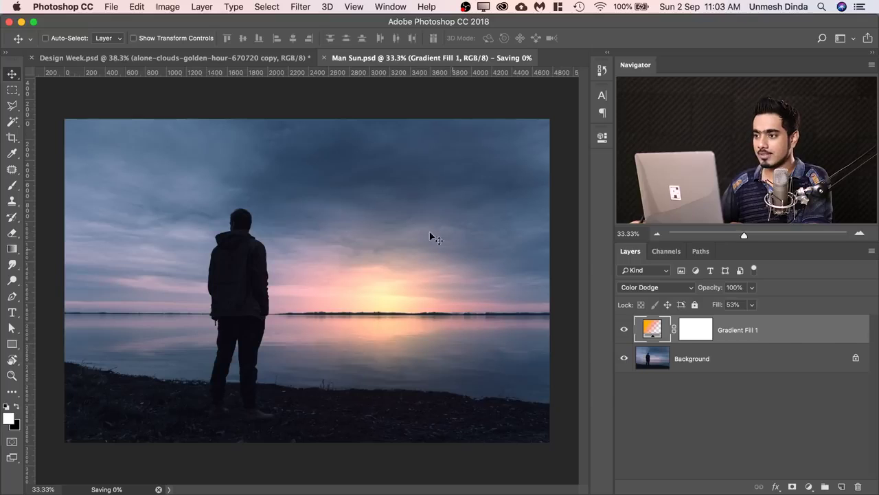
pyautogui.click(324, 57)
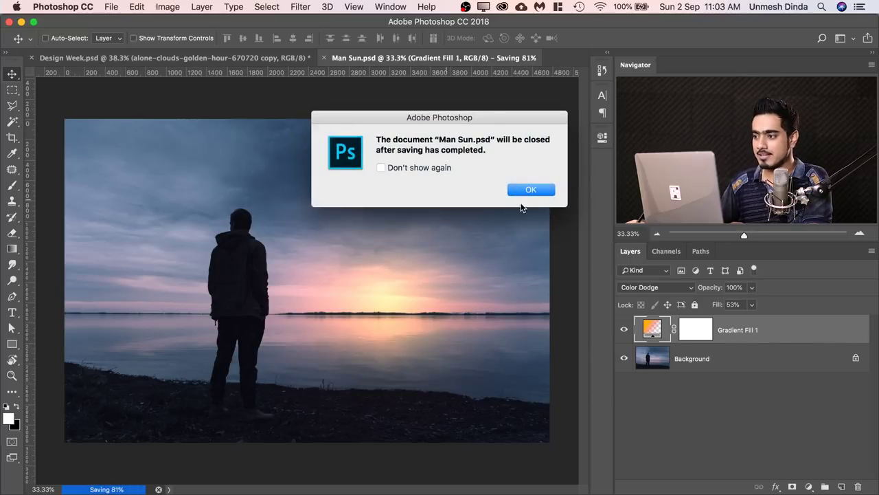
pyautogui.click(530, 190)
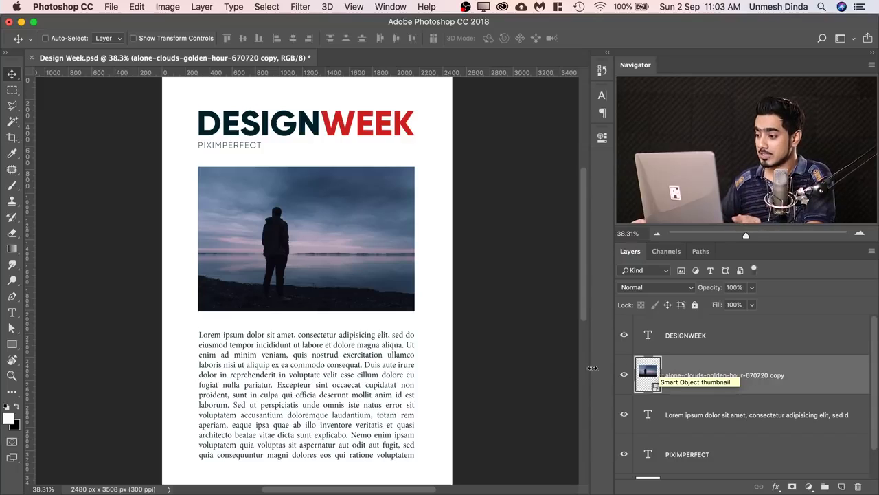
# Replace the contents of the page's photo smart object with Man Sun.psd from the Tutorial folder.
pyautogui.rightClick(787, 374)
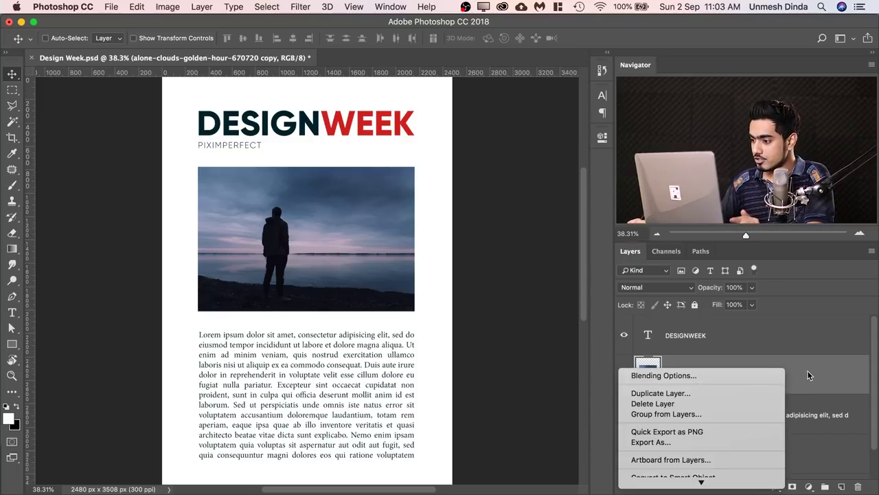
pyautogui.moveTo(707, 481)
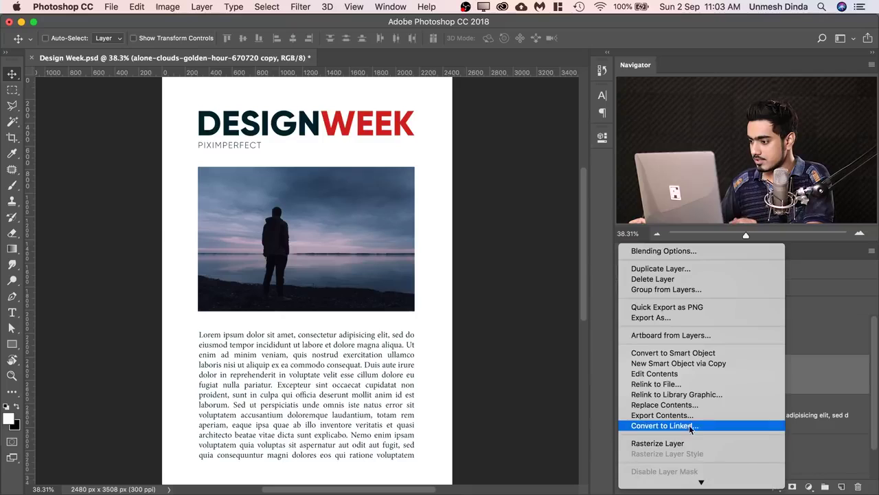
pyautogui.click(680, 414)
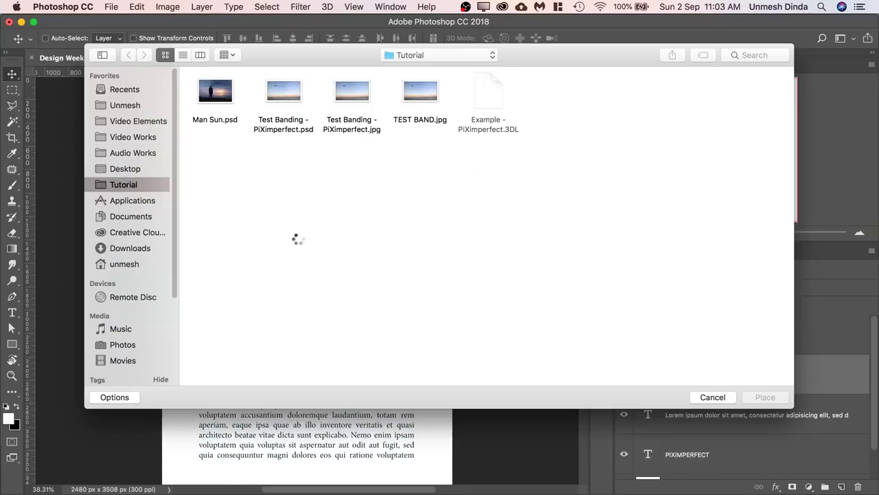
pyautogui.click(218, 89)
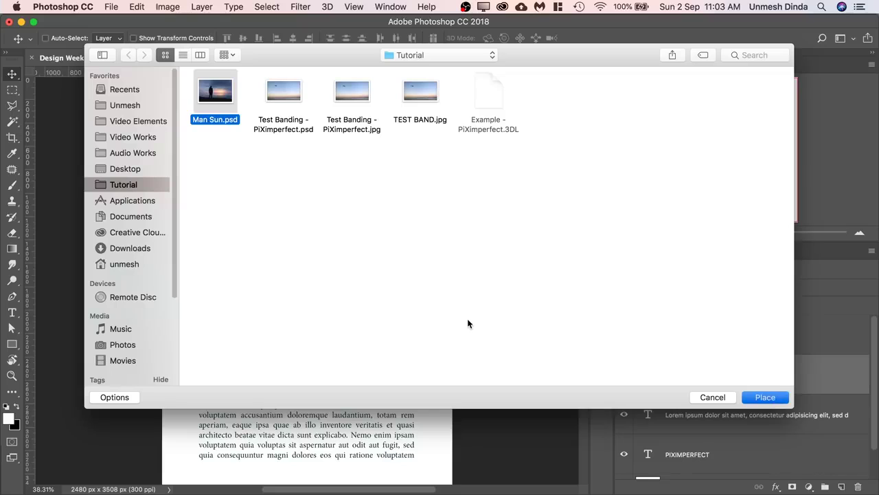
pyautogui.press('Return')
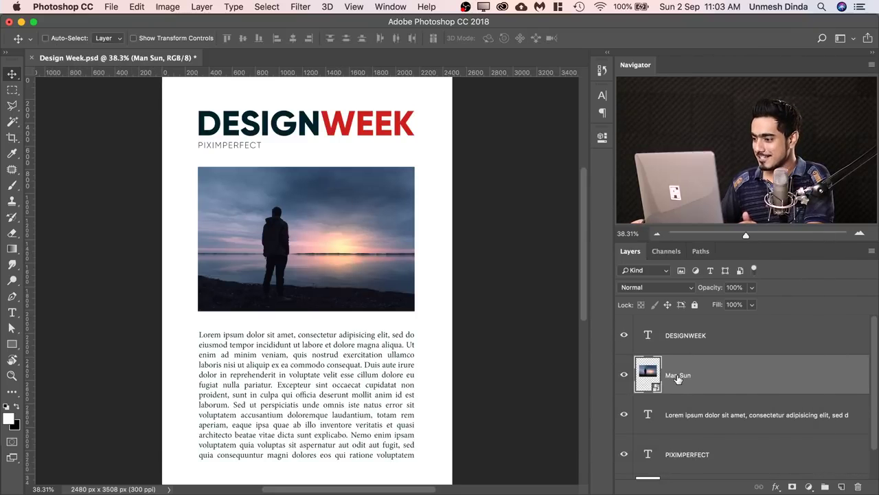
# Open the contents of the Man Sun smart object to check its layers, and close it again.
pyautogui.doubleClick(649, 376)
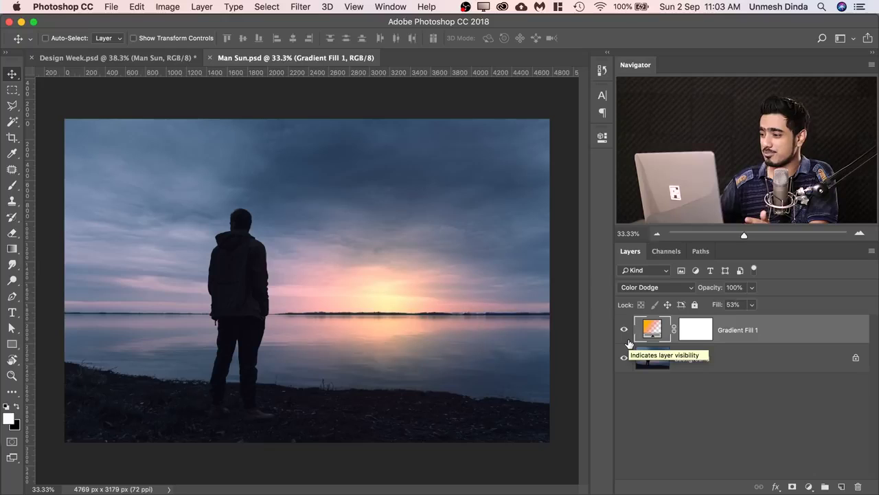
pyautogui.click(211, 59)
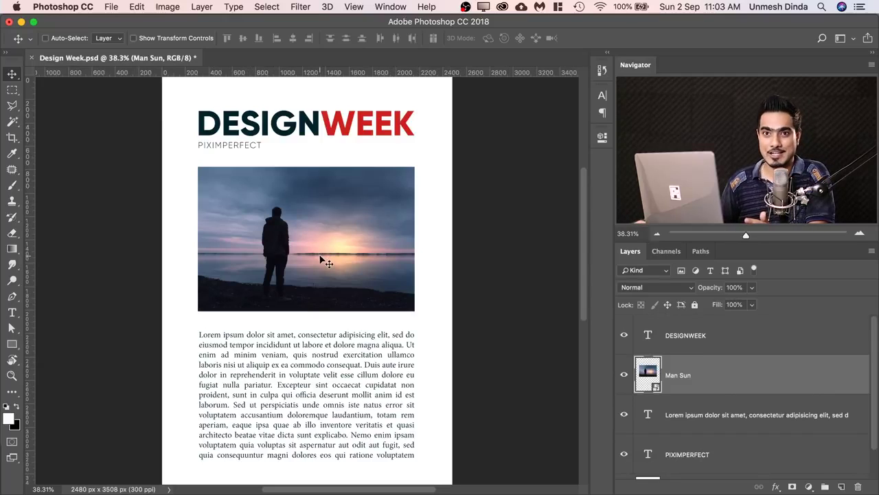
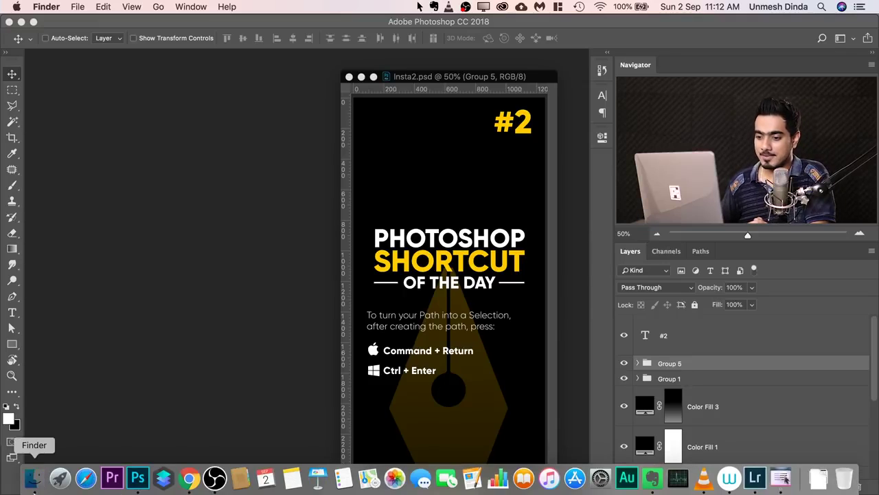
# Switch to Finder and open the DAY 1 Instagram Clipping Mask PSD from the Day 1 folder in Photoshop.
pyautogui.click(33, 474)
pyautogui.click(286, 355)
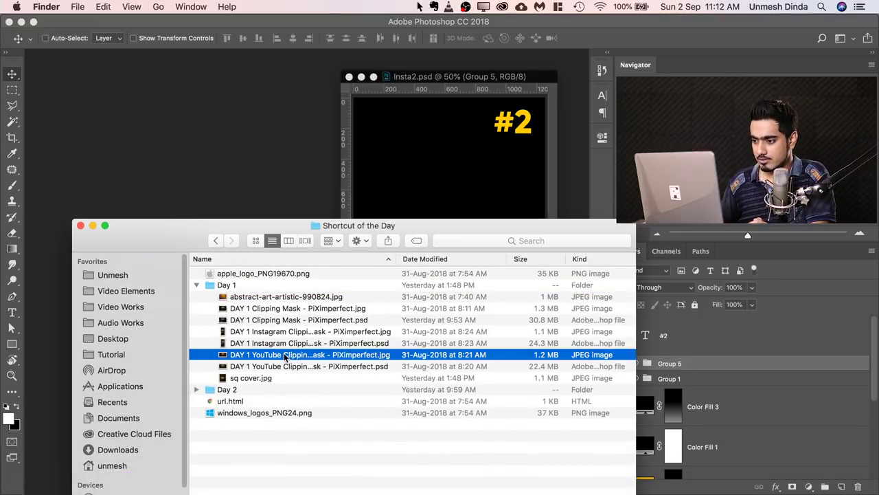
pyautogui.click(291, 344)
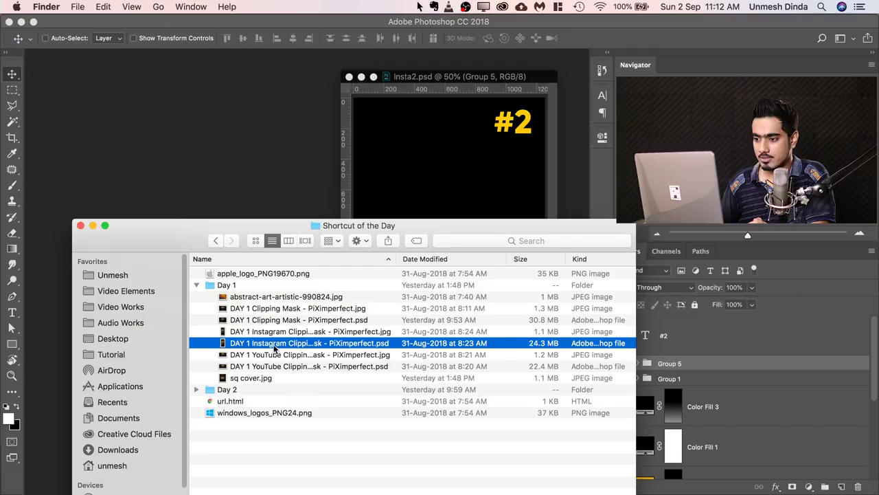
pyautogui.doubleClick(275, 347)
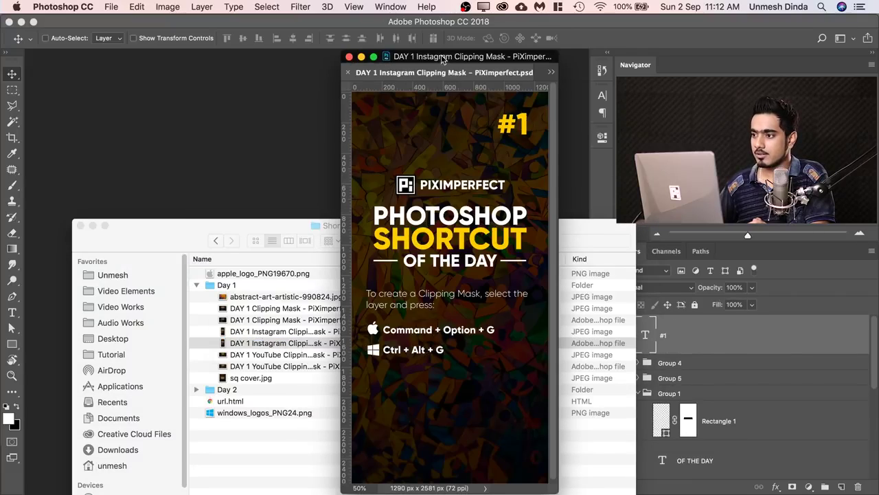
# Arrange the #1 and #2 posters side by side and delete the PIXIMPERFECT logo group, Group 4, from the #1 poster.
pyautogui.moveTo(443, 57); pyautogui.dragTo(125, 67)
pyautogui.click(288, 230)
pyautogui.click(79, 225)
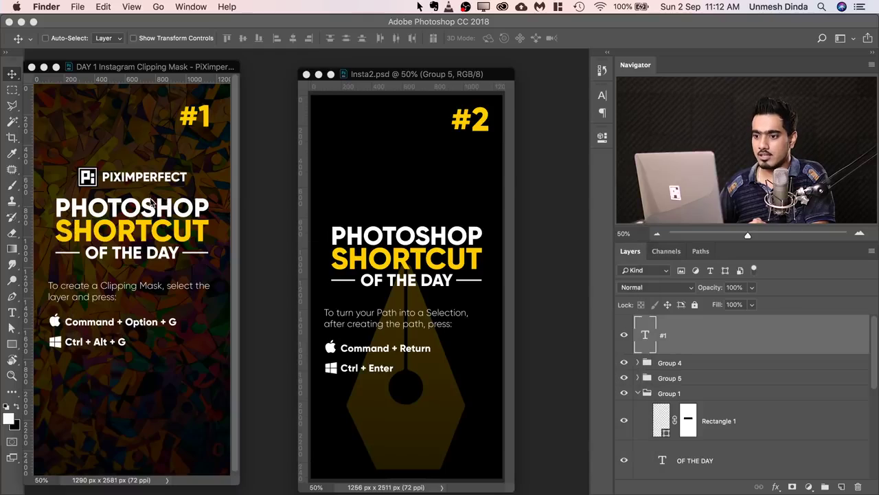
pyautogui.moveTo(393, 75); pyautogui.dragTo(439, 77)
pyautogui.moveTo(172, 65); pyautogui.dragTo(249, 79)
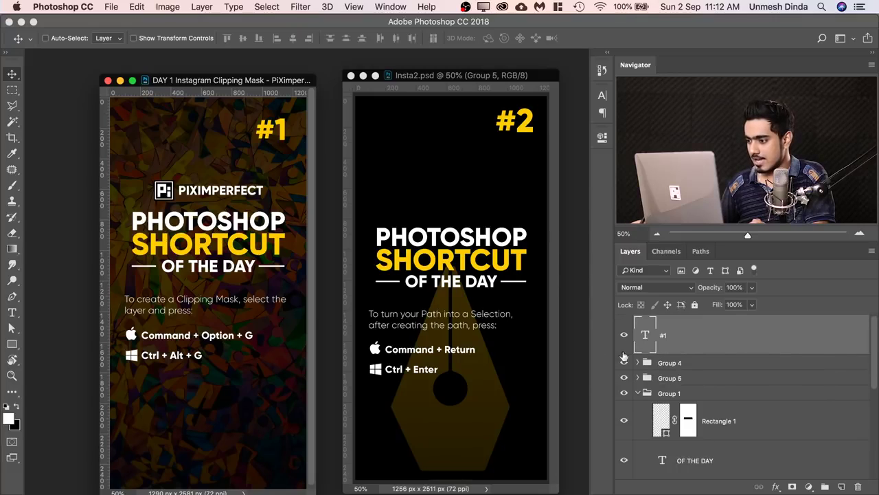
pyautogui.moveTo(716, 362); pyautogui.dragTo(858, 486)
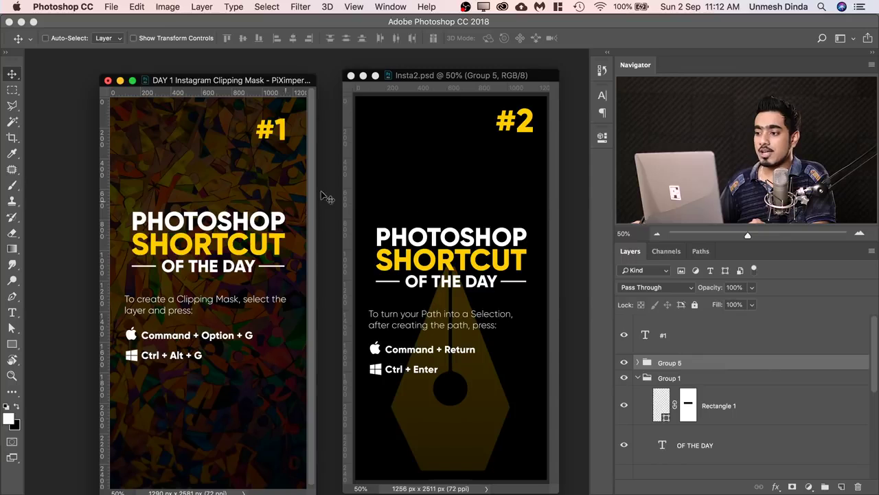
# Place PiXimperfect Logo.psd from the Smart Object folder into the #2 poster, just above the PHOTOSHOP heading.
pyautogui.press('super+Tab')
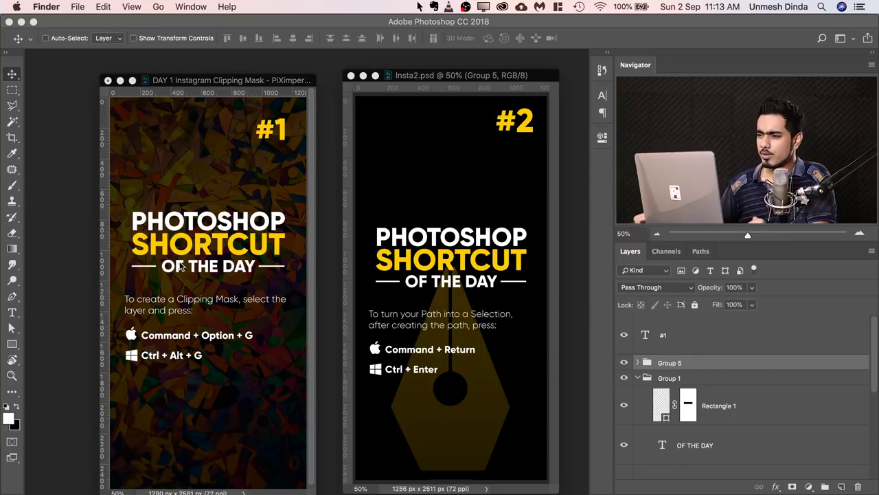
pyautogui.click(33, 479)
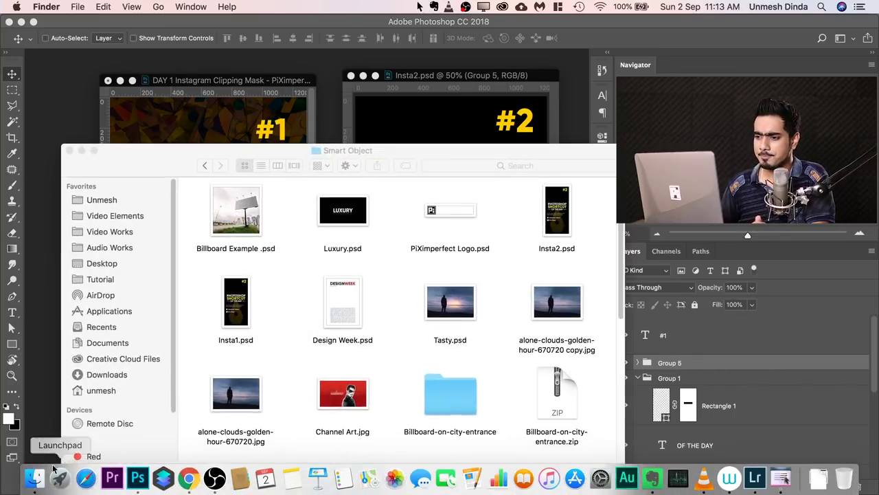
pyautogui.click(455, 217)
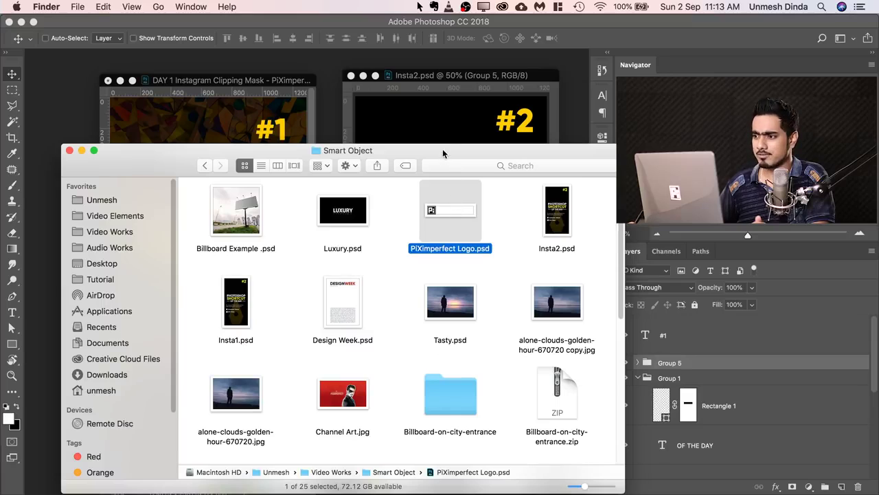
pyautogui.moveTo(443, 154); pyautogui.dragTo(263, 224)
pyautogui.moveTo(261, 271); pyautogui.dragTo(467, 171)
pyautogui.moveTo(458, 303); pyautogui.dragTo(458, 221)
pyautogui.press('Return')
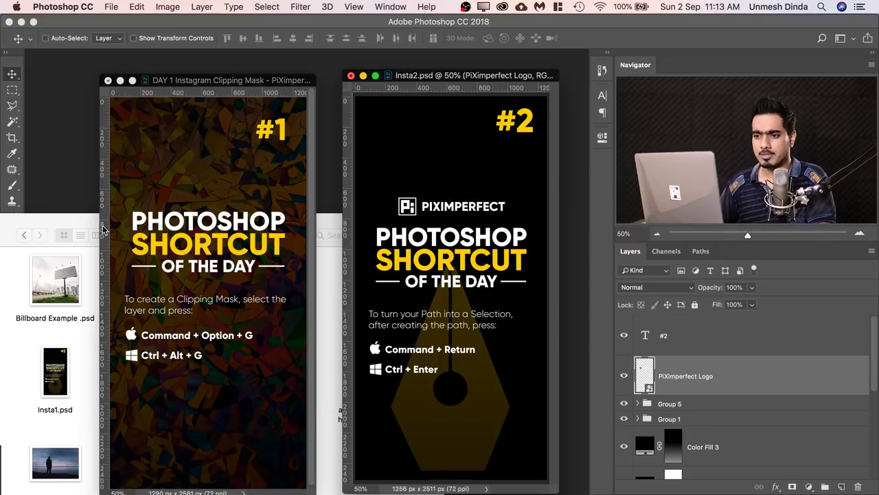
pyautogui.moveTo(45, 227); pyautogui.dragTo(165, 278)
pyautogui.click(12, 273)
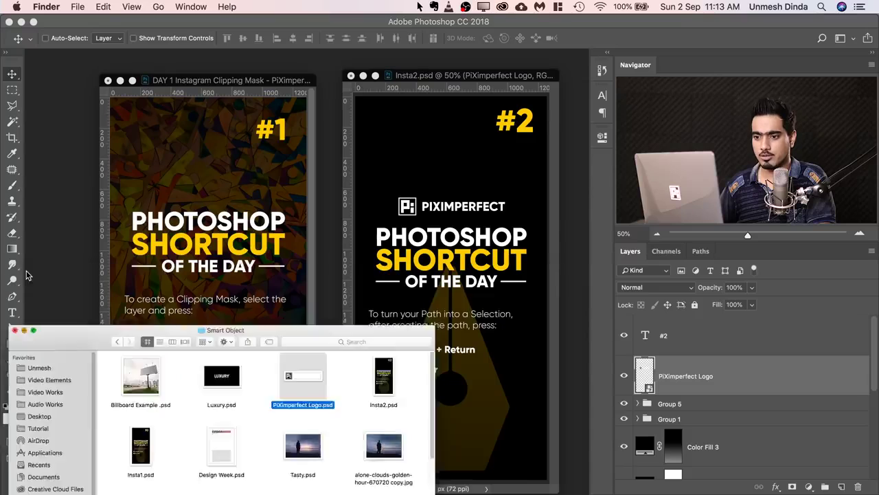
# Convert the #2 poster's embedded logo to a linked smart object, saved as PiXimperfect Logo 1 in the Smart Object folder.
pyautogui.click(603, 139)
pyautogui.click(602, 139)
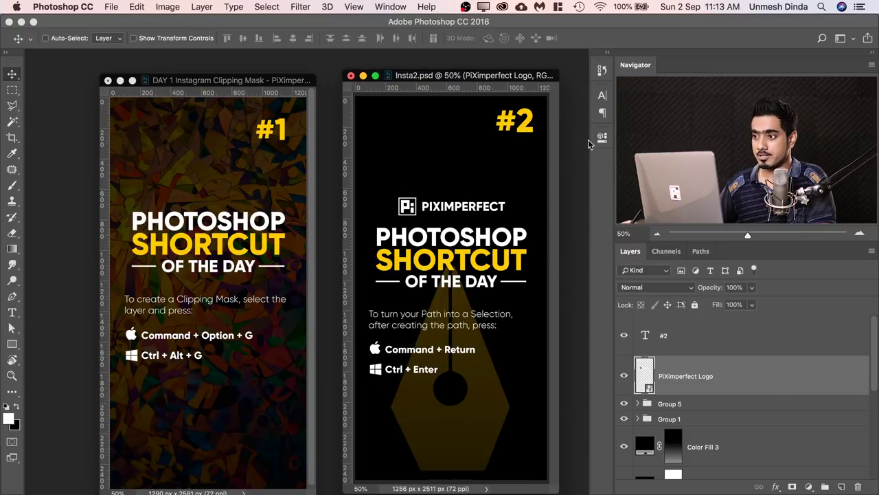
pyautogui.click(389, 6)
pyautogui.click(393, 361)
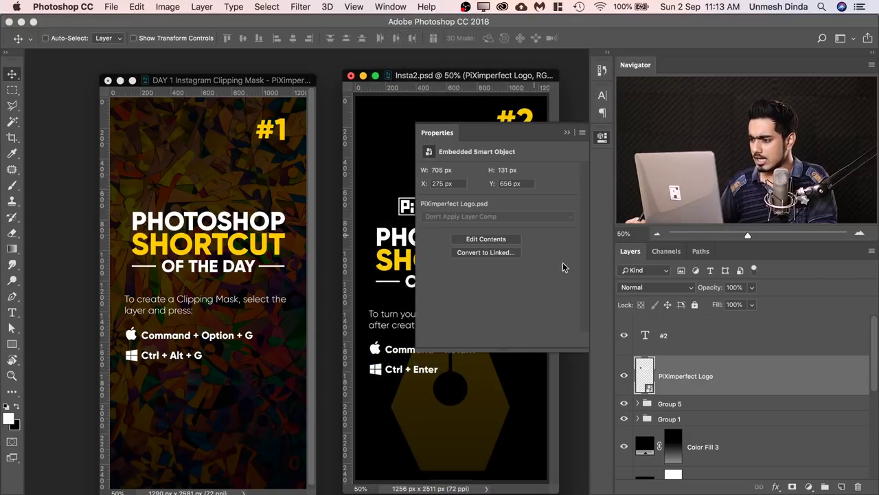
pyautogui.click(485, 252)
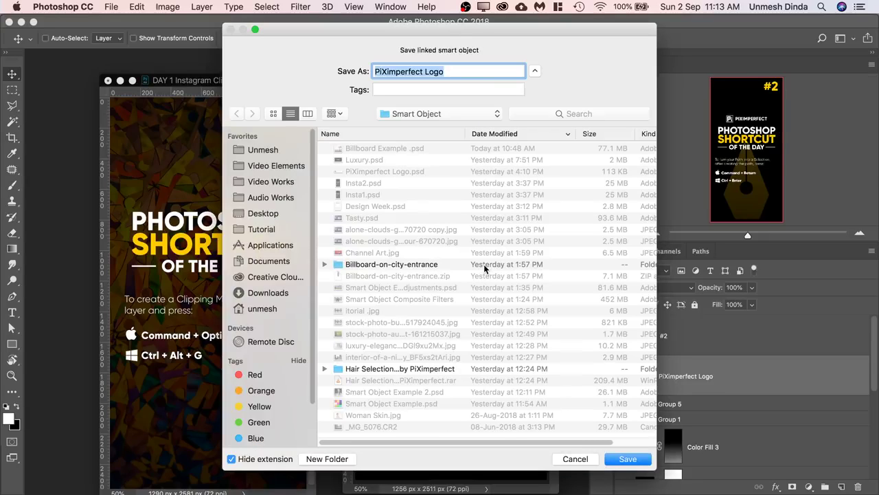
pyautogui.click(461, 73)
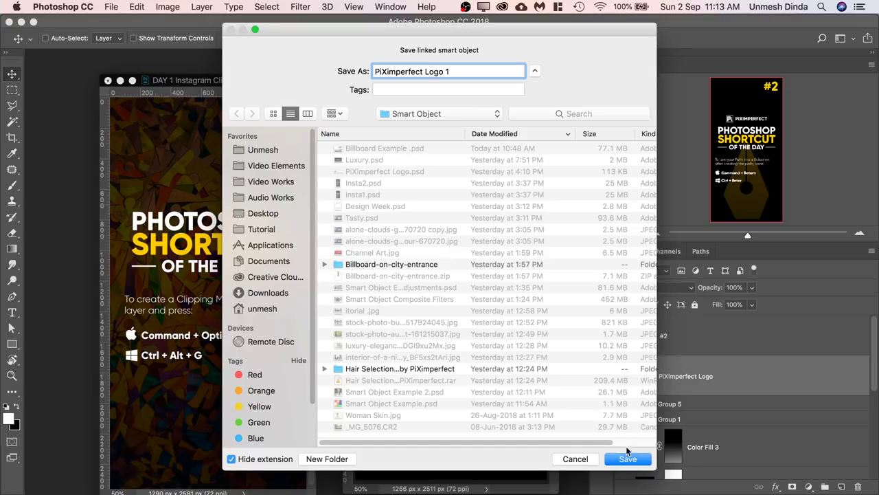
pyautogui.click(627, 459)
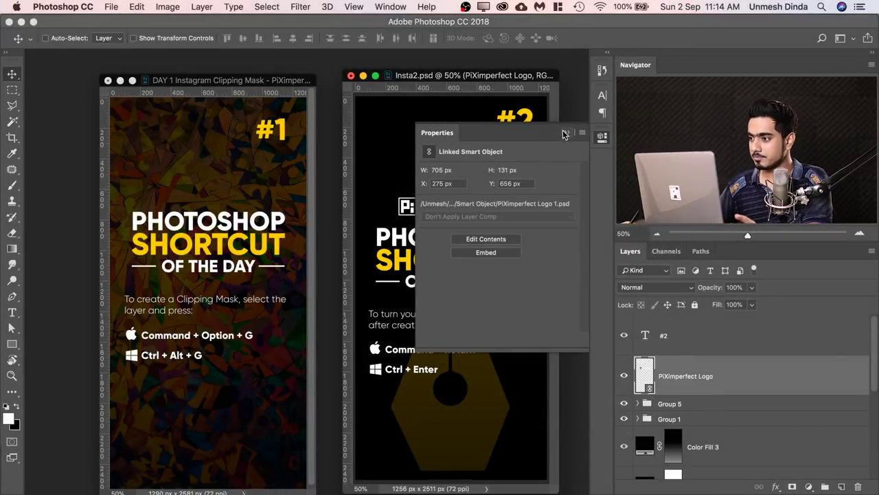
pyautogui.click(567, 132)
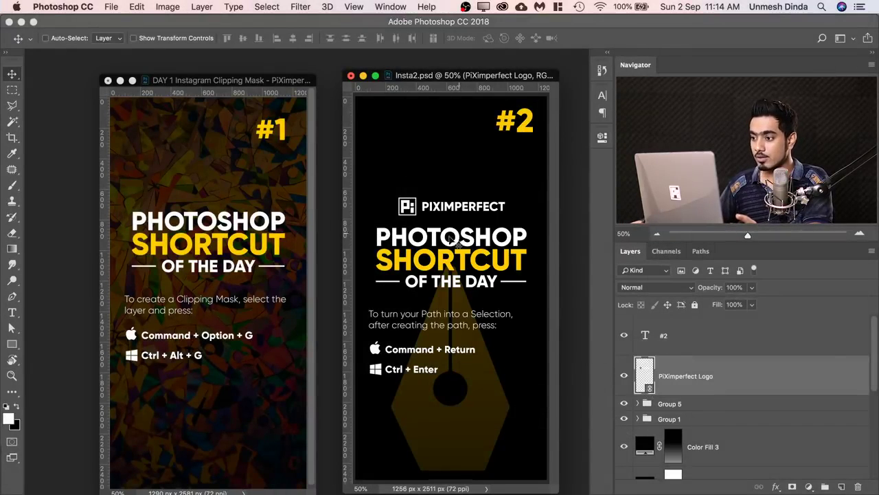
# Open PiXimperfect Logo 1.psd from the Smart Object folder in Photoshop.
pyautogui.click(33, 486)
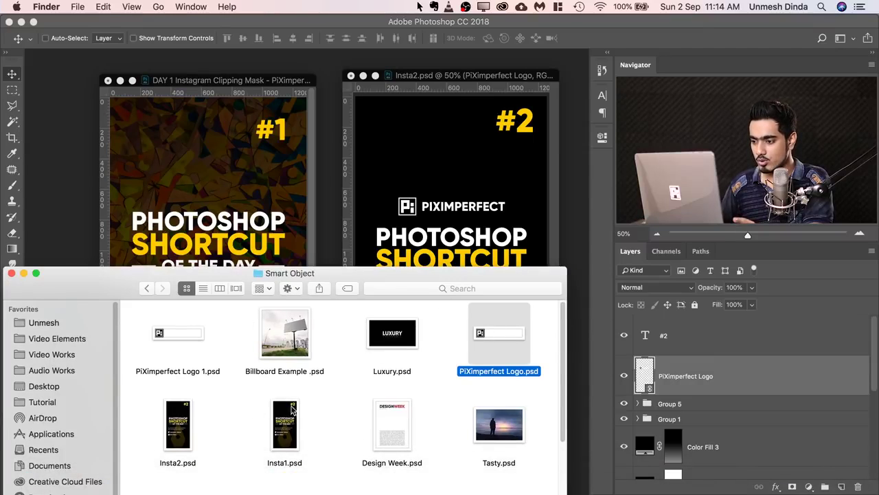
pyautogui.click(180, 337)
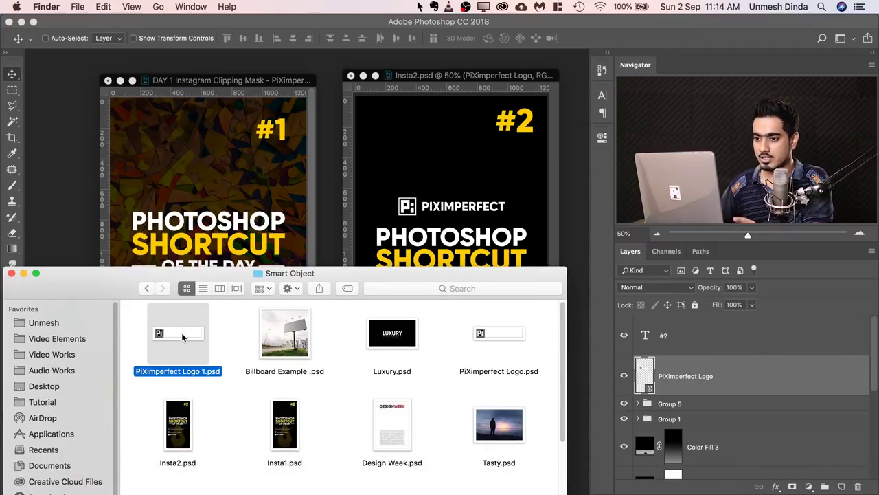
pyautogui.moveTo(181, 333); pyautogui.dragTo(75, 159)
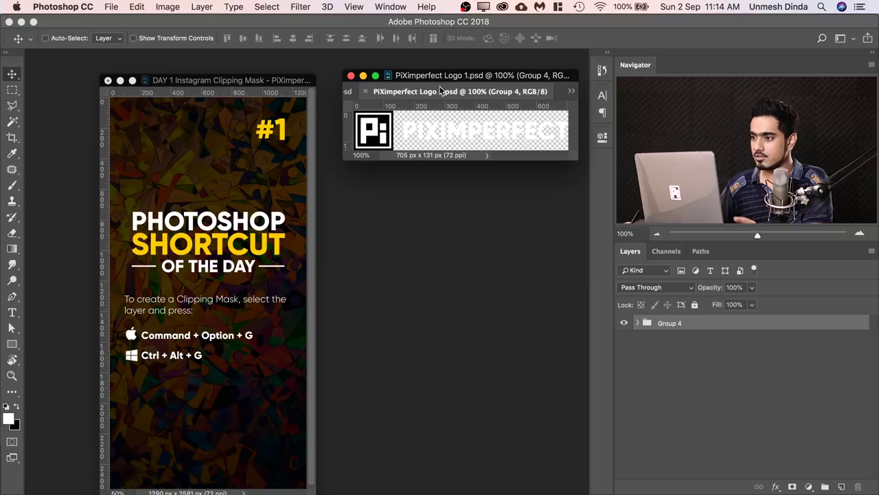
# Float the logo document in its own window away from Insta2.psd and fit the whole #2 poster in view.
pyautogui.moveTo(440, 92); pyautogui.dragTo(464, 406)
pyautogui.click(498, 100)
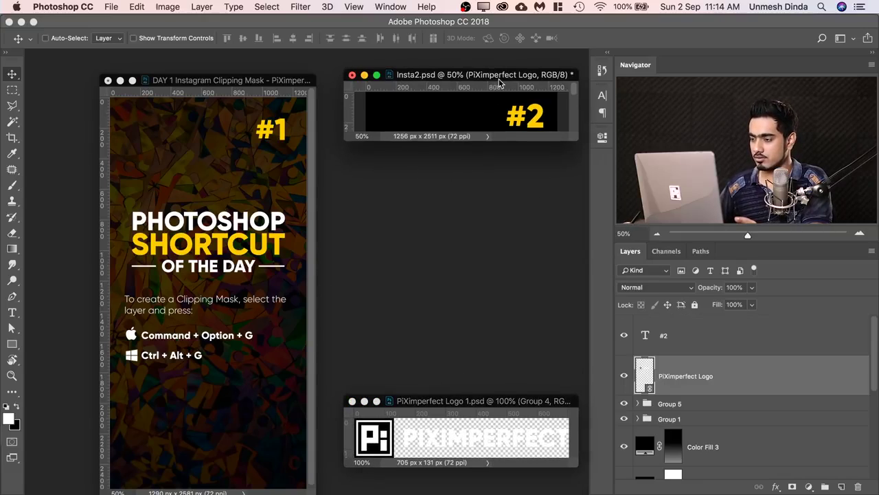
pyautogui.press('super+0')
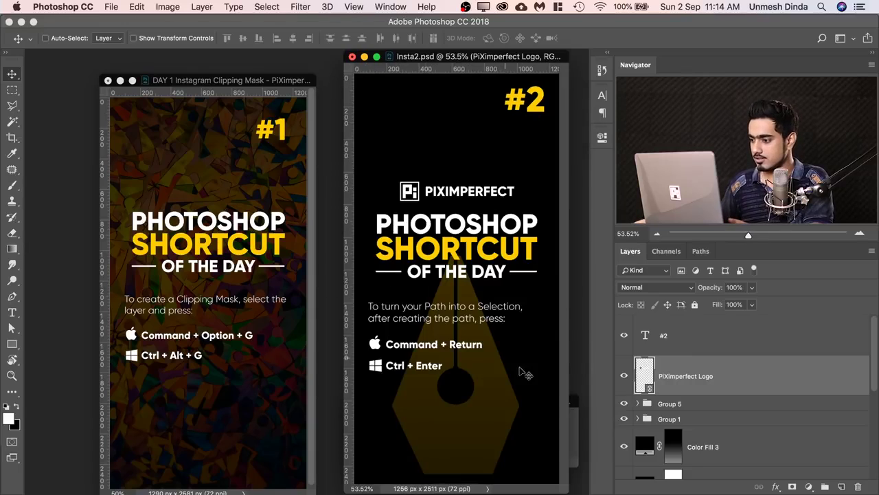
pyautogui.click(577, 431)
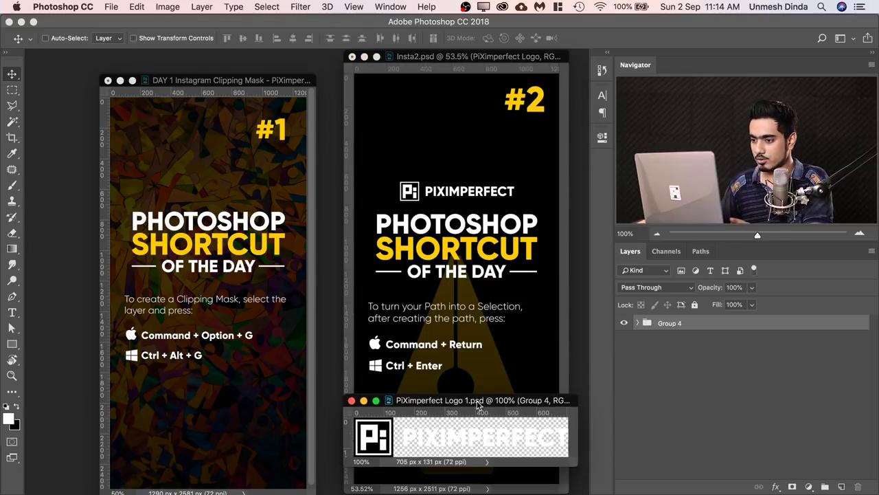
pyautogui.moveTo(485, 402); pyautogui.dragTo(162, 416)
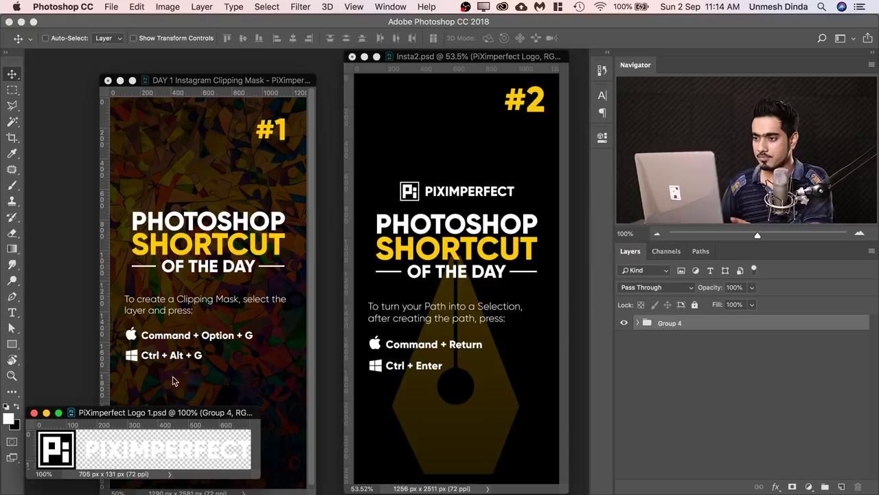
# Place PiXimperfect Logo 1.psd as a linked smart object in the #1 poster, just above the PHOTOSHOP heading.
pyautogui.click(221, 84)
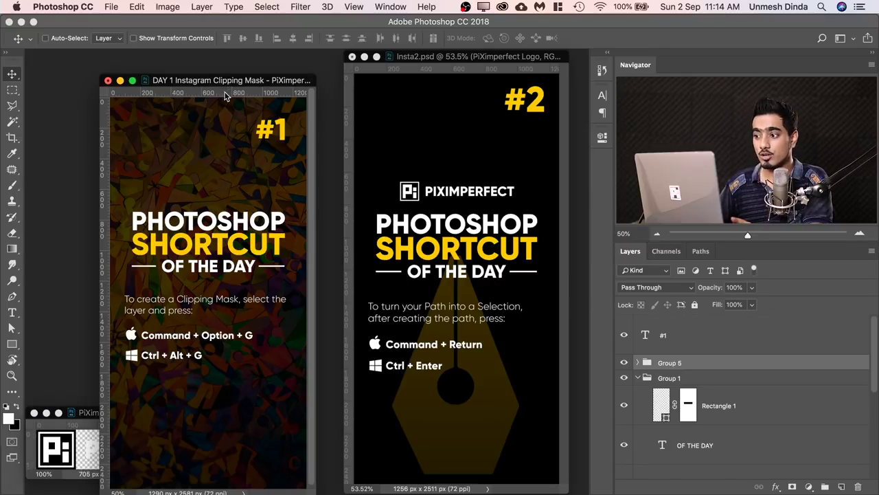
pyautogui.click(111, 9)
pyautogui.press('Escape')
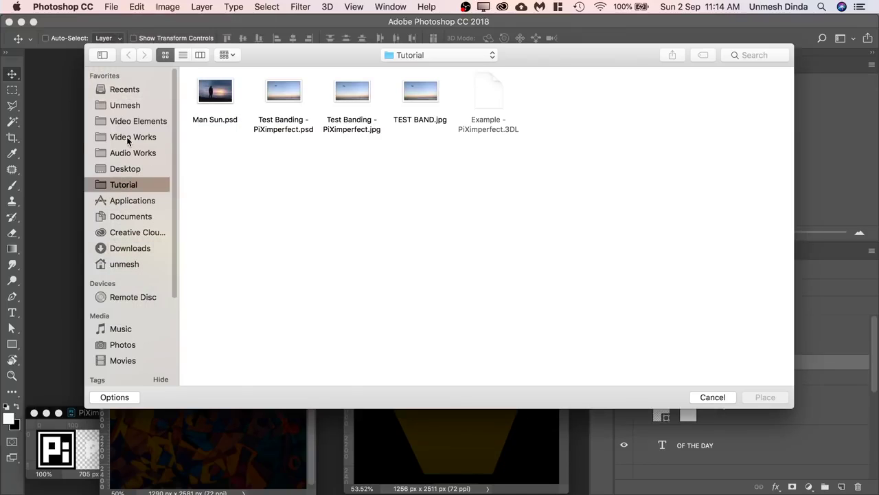
pyautogui.click(128, 139)
pyautogui.doubleClick(228, 90)
pyautogui.click(227, 96)
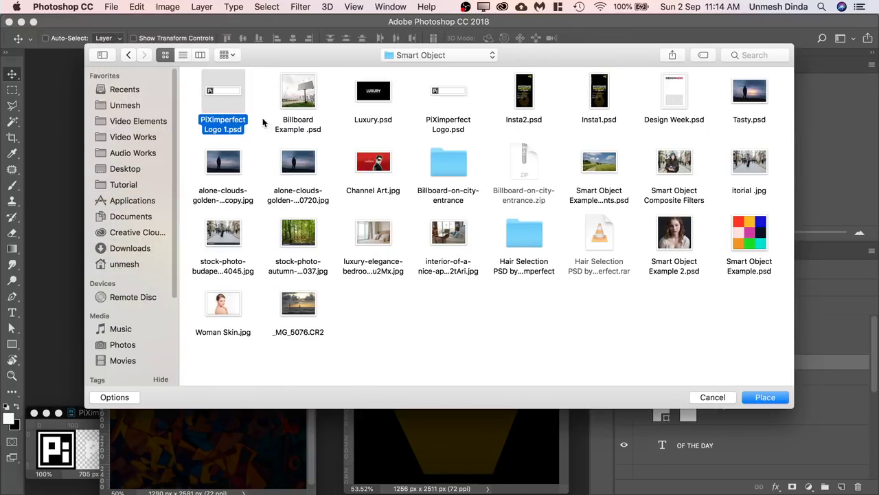
pyautogui.click(770, 401)
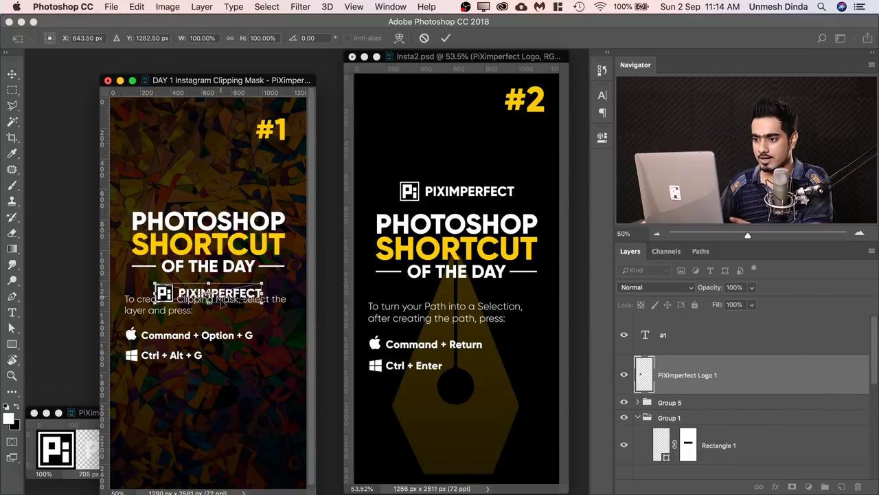
pyautogui.moveTo(222, 305); pyautogui.dragTo(232, 194)
pyautogui.press('Return')
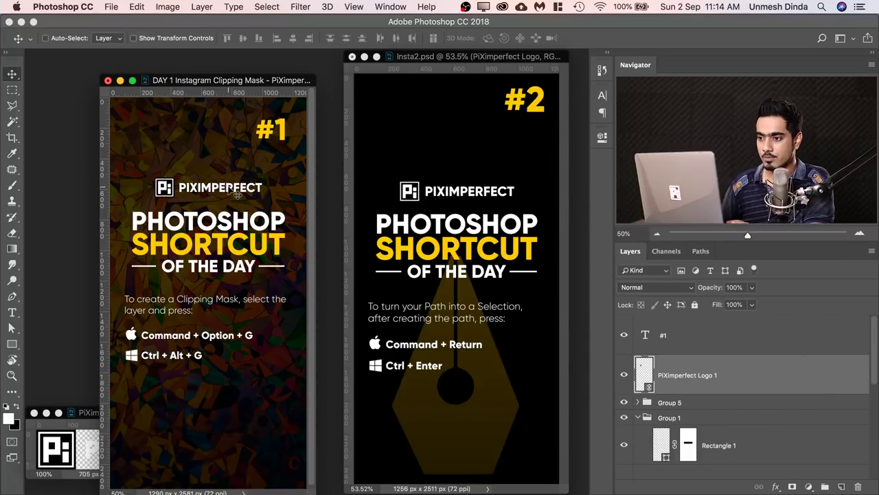
# In PiXimperfect Logo 1.psd, recolour the whole PIXIMPERFECT text from white to a bright yellow.
pyautogui.click(90, 422)
pyautogui.moveTo(90, 413); pyautogui.dragTo(197, 251)
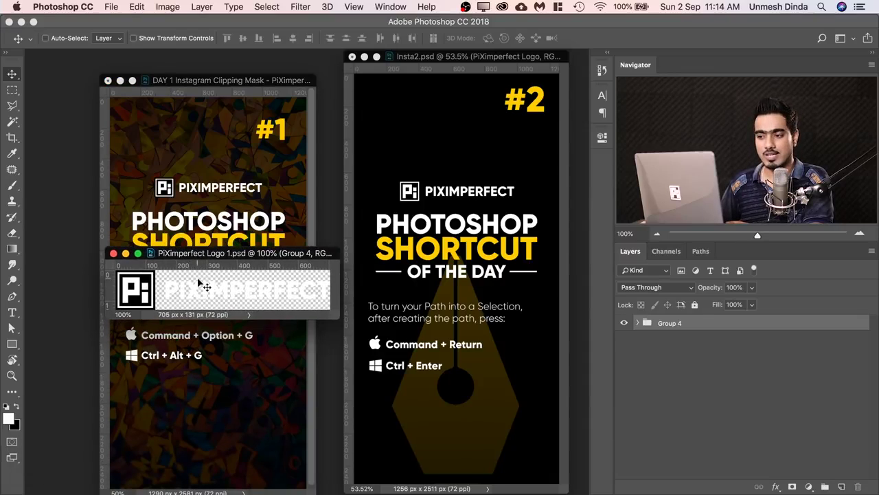
pyautogui.press('t')
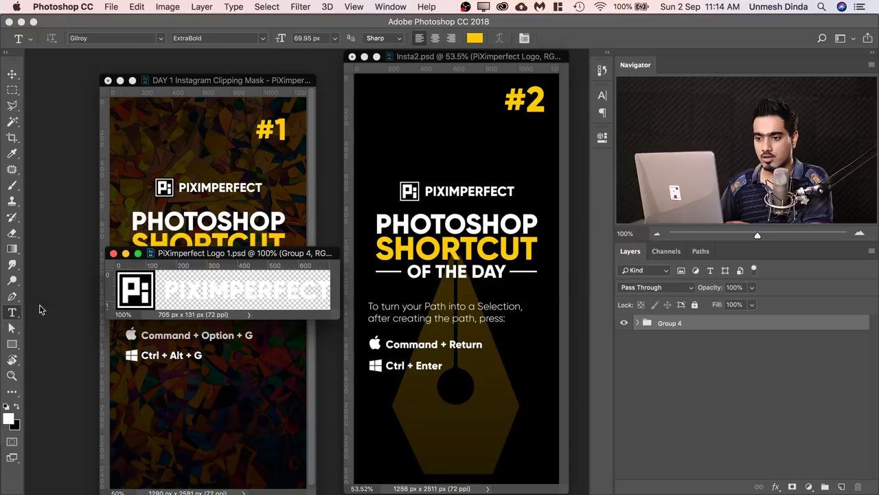
pyautogui.click(240, 287)
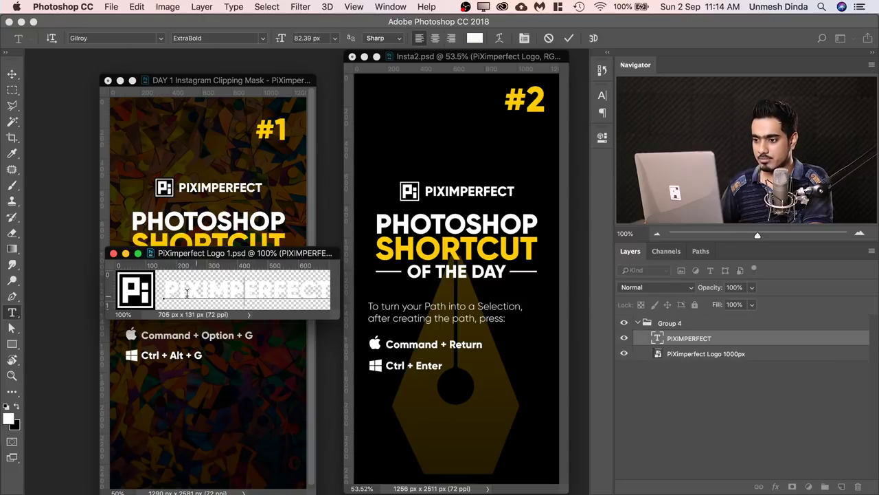
pyautogui.moveTo(166, 288); pyautogui.dragTo(363, 300)
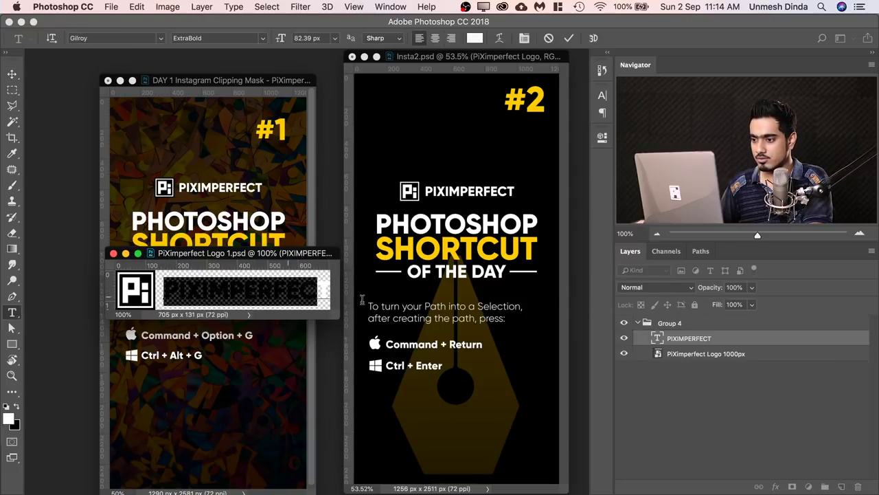
pyautogui.click(475, 39)
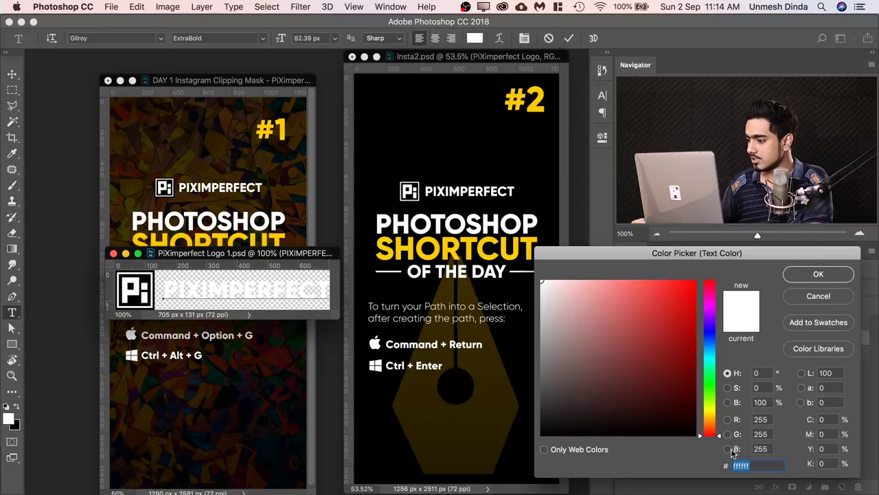
pyautogui.click(710, 411)
pyautogui.moveTo(675, 376); pyautogui.dragTo(692, 283)
pyautogui.click(818, 274)
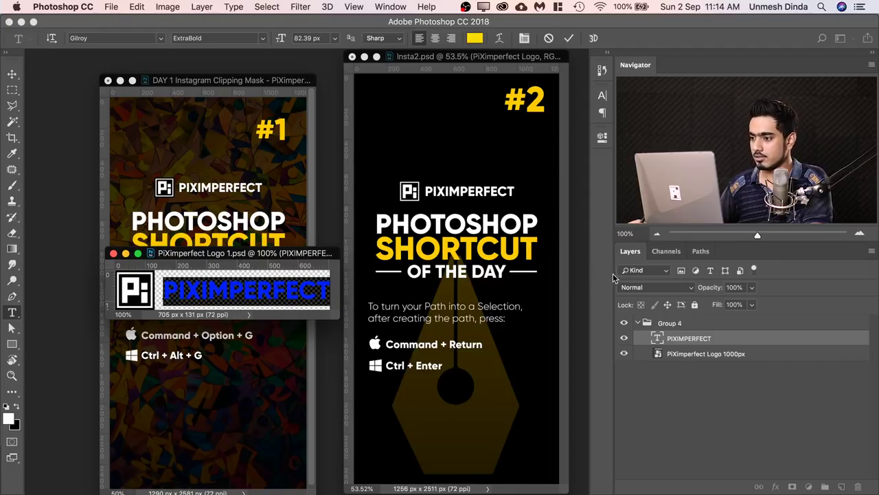
# Deselect the recoloured logo text and save PiXimperfect Logo 1.psd to update both posters.
pyautogui.moveTo(267, 253); pyautogui.dragTo(260, 261)
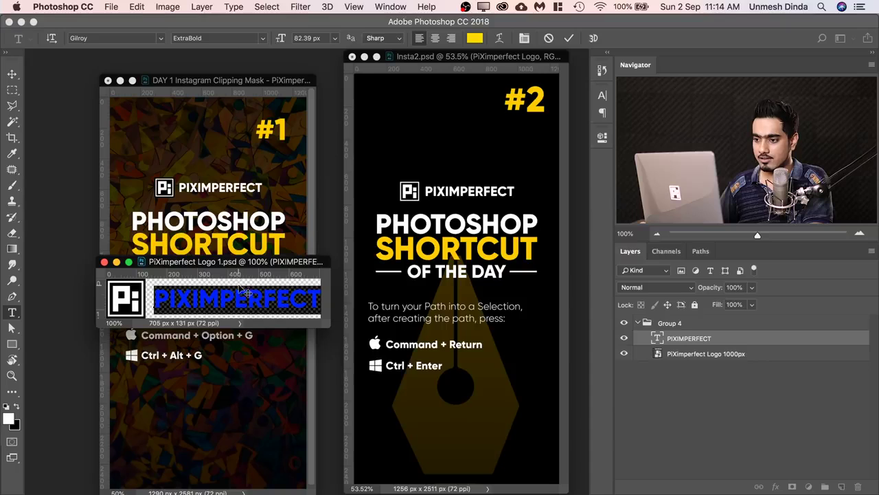
pyautogui.click(225, 297)
pyautogui.click(111, 7)
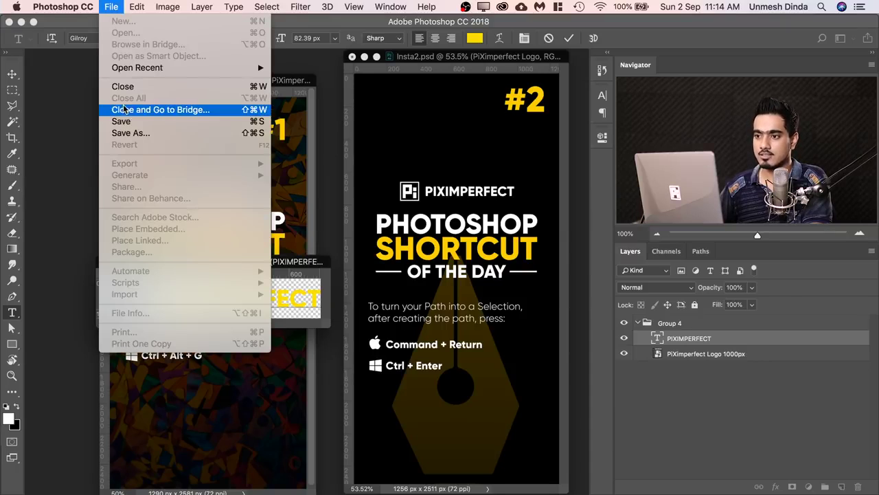
pyautogui.click(127, 117)
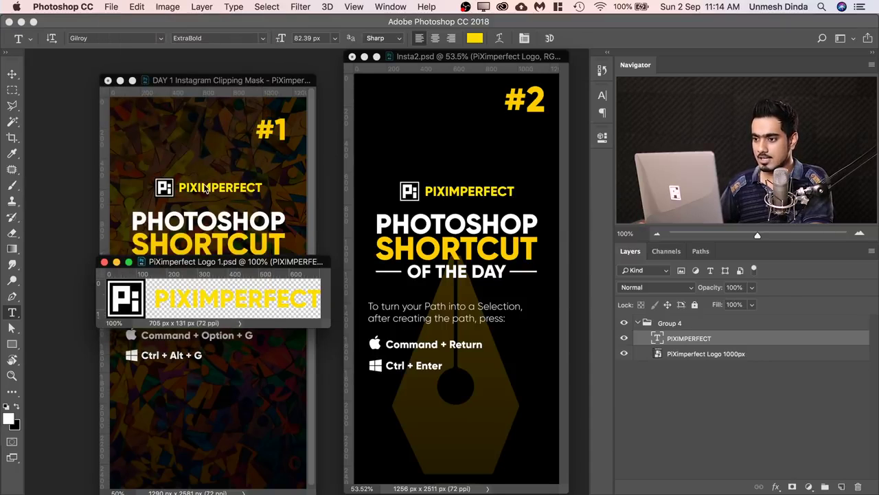
# Move the PIXIMPERFECT text away from the Pi icon, towards the right edge of the logo canvas, and save the file.
pyautogui.press('v')
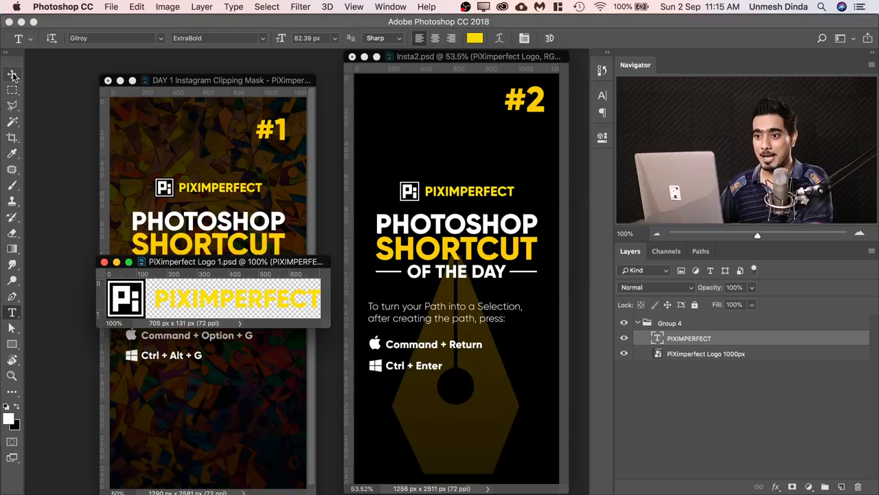
pyautogui.moveTo(197, 299); pyautogui.dragTo(250, 299)
pyautogui.press('super+s')
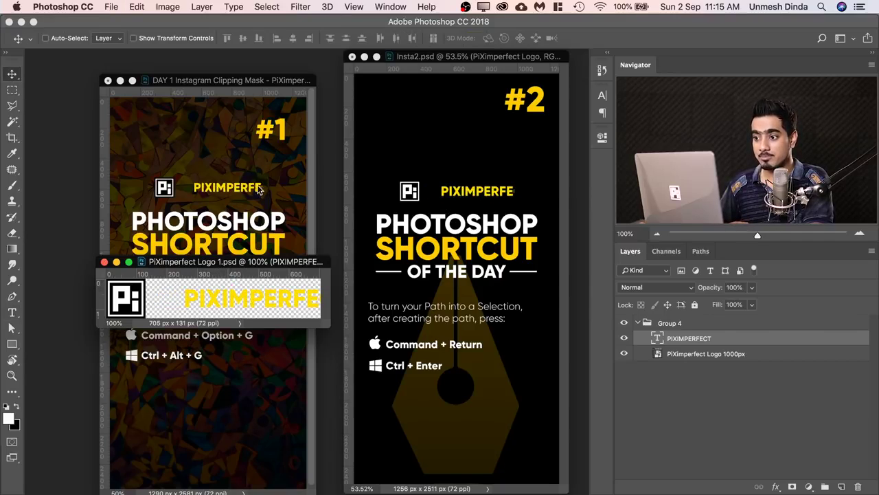
# Widen the logo canvas to about 968 px with the Crop tool to fit the whole text, and save the file.
pyautogui.moveTo(327, 327); pyautogui.dragTo(479, 444)
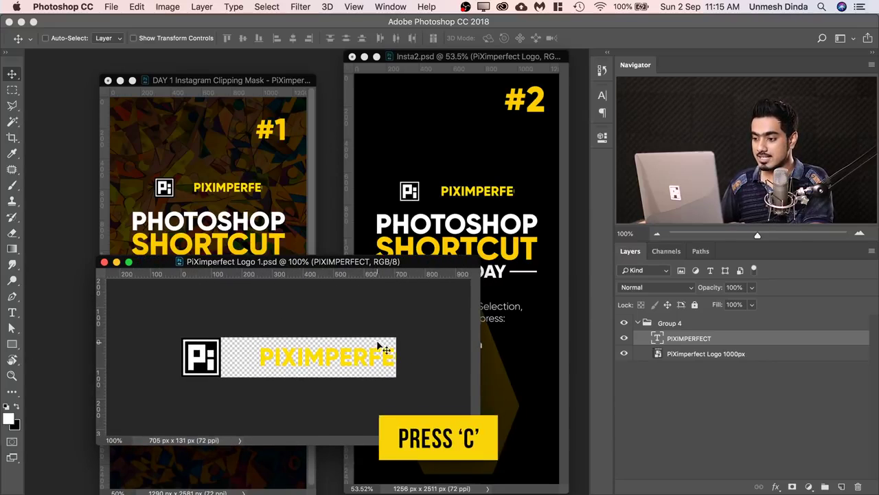
pyautogui.press('c')
pyautogui.moveTo(397, 356); pyautogui.dragTo(437, 356)
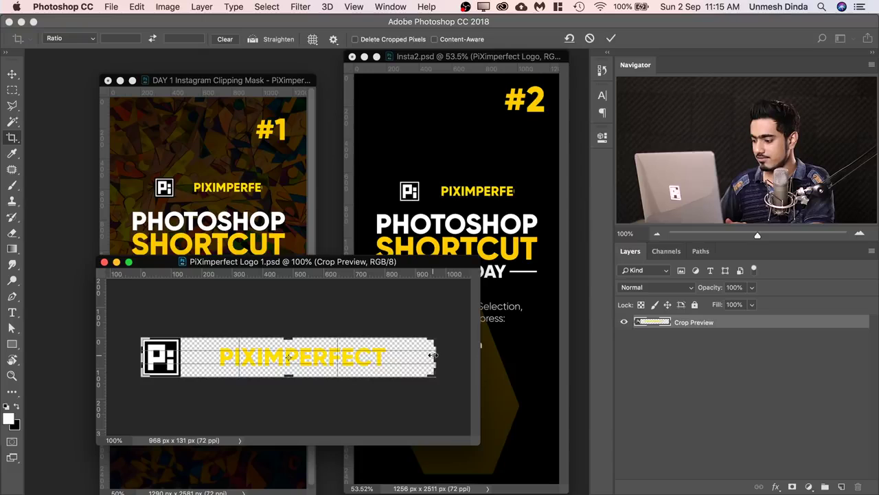
pyautogui.press('Return')
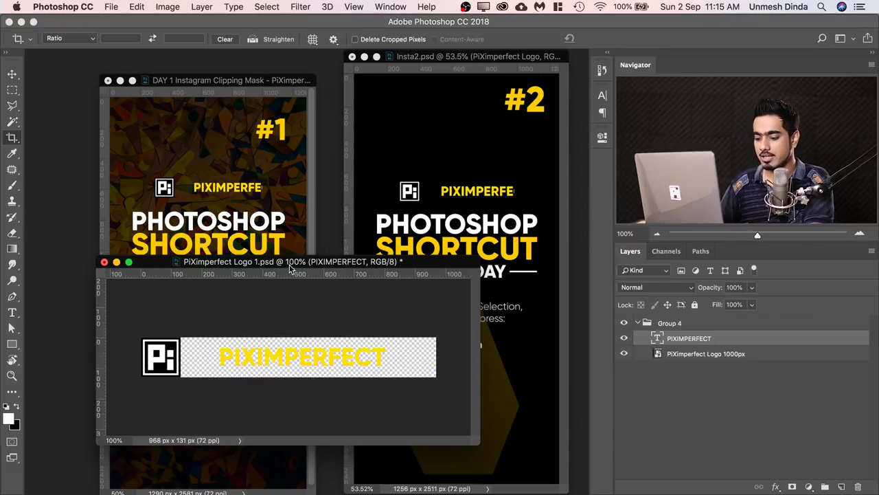
pyautogui.press('super+s')
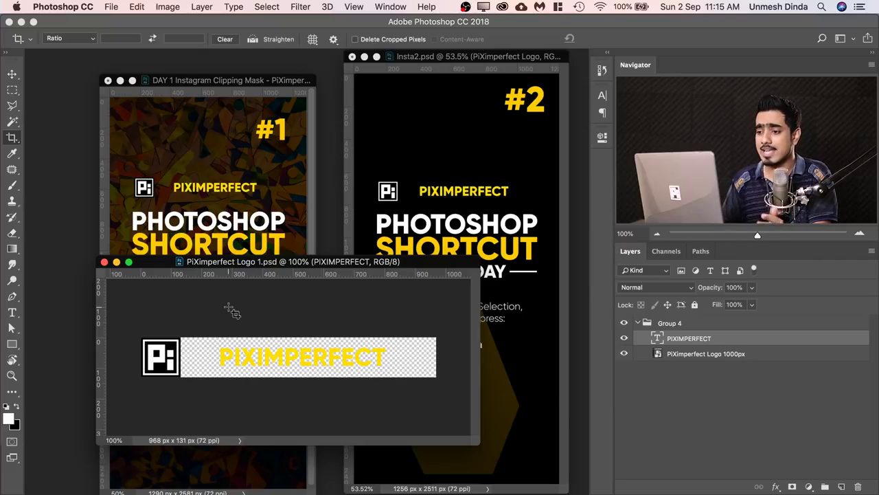
# Close PiXimperfect Logo 1.psd and delete the linked logo layer from the #2 poster.
pyautogui.click(103, 262)
pyautogui.moveTo(796, 380); pyautogui.dragTo(714, 471)
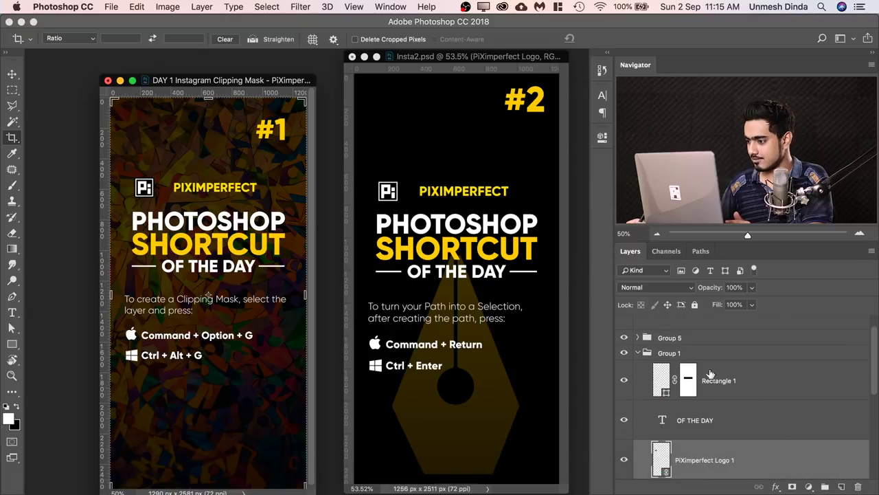
pyautogui.click(397, 116)
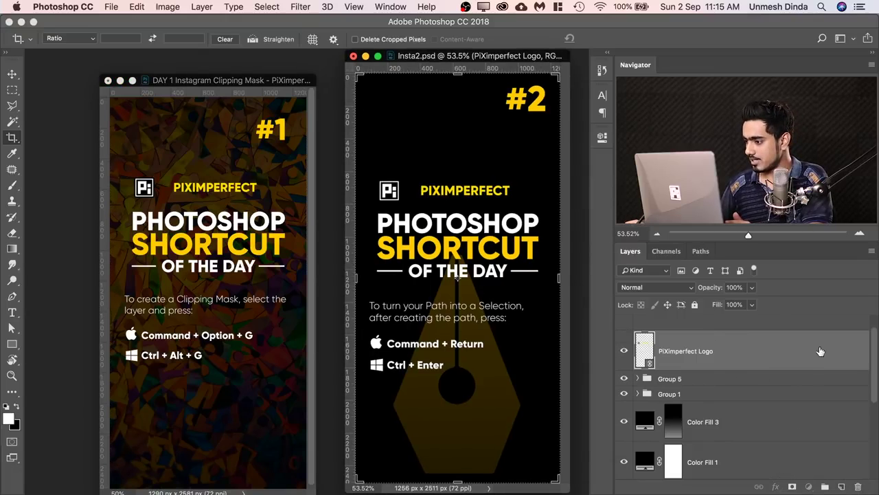
pyautogui.moveTo(821, 352); pyautogui.dragTo(857, 485)
# Delete the linked PiXimperfect Logo 1 layer from the #1 poster.
pyautogui.click(232, 85)
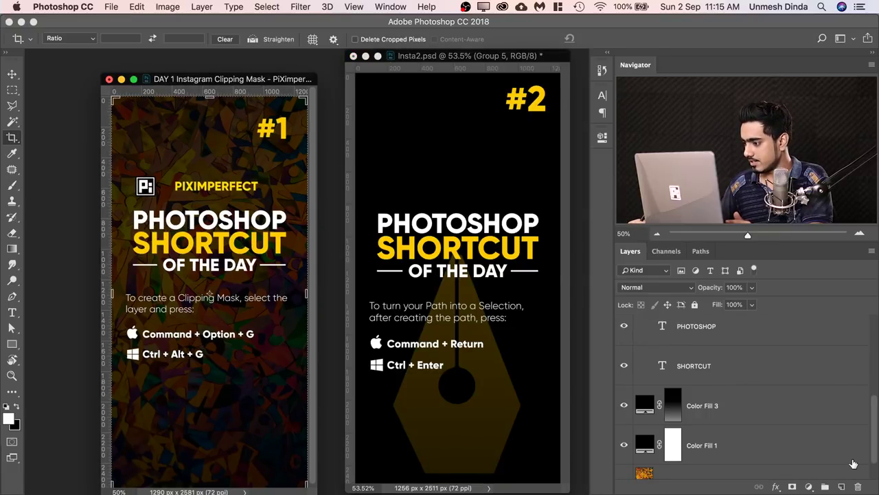
pyautogui.click(868, 454)
pyautogui.scroll(-2, 876, 441)
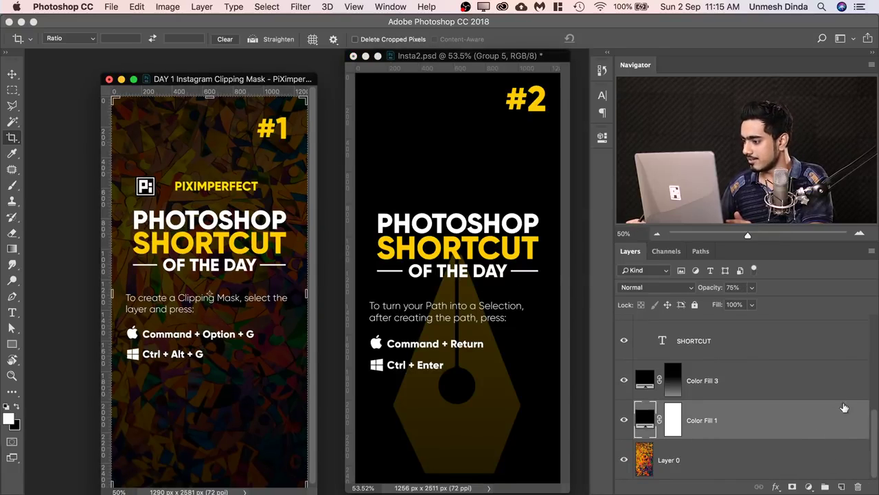
pyautogui.scroll(5, 874, 418)
pyautogui.moveTo(814, 409); pyautogui.dragTo(852, 484)
pyautogui.click(721, 415)
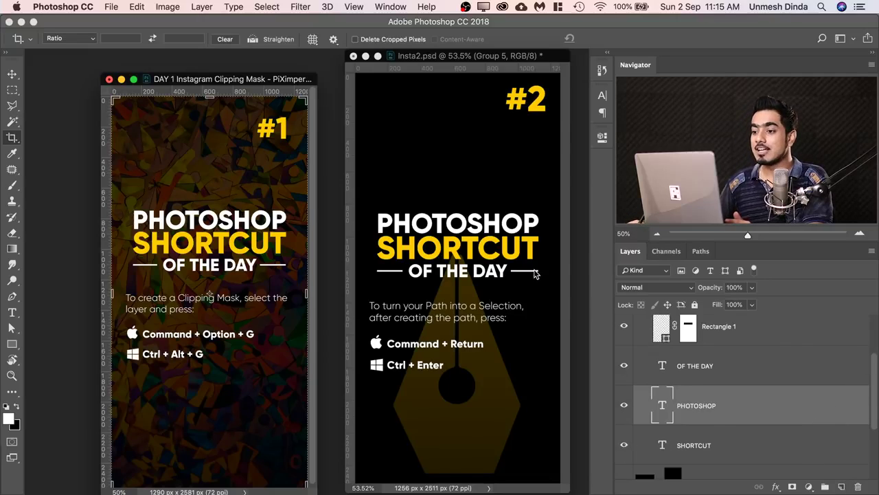
# Place PiXimperfect Logo.psd as a linked smart object in the #2 poster, centred above the PHOTOSHOP heading at about Y 673 px.
pyautogui.click(443, 58)
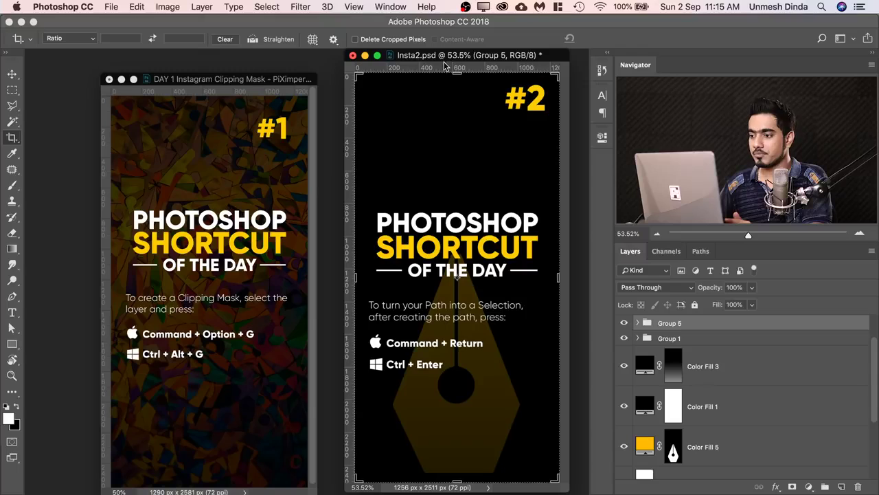
pyautogui.click(19, 74)
pyautogui.click(112, 6)
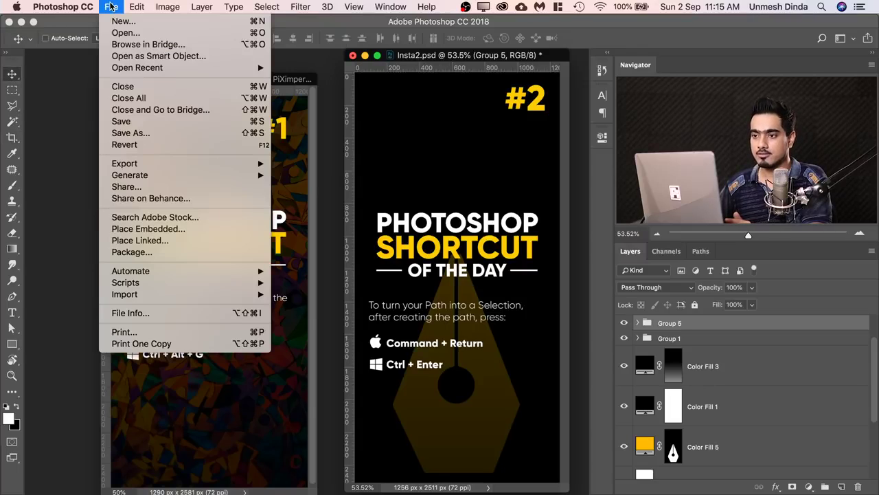
pyautogui.click(179, 240)
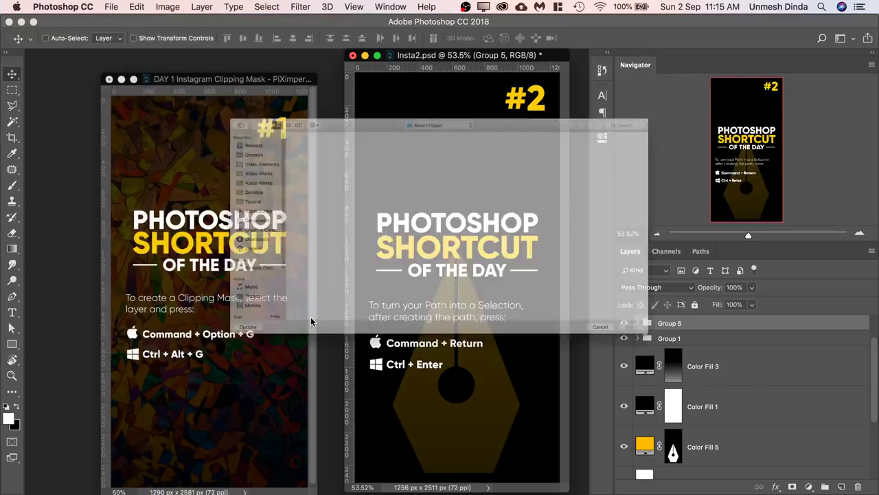
pyautogui.click(452, 92)
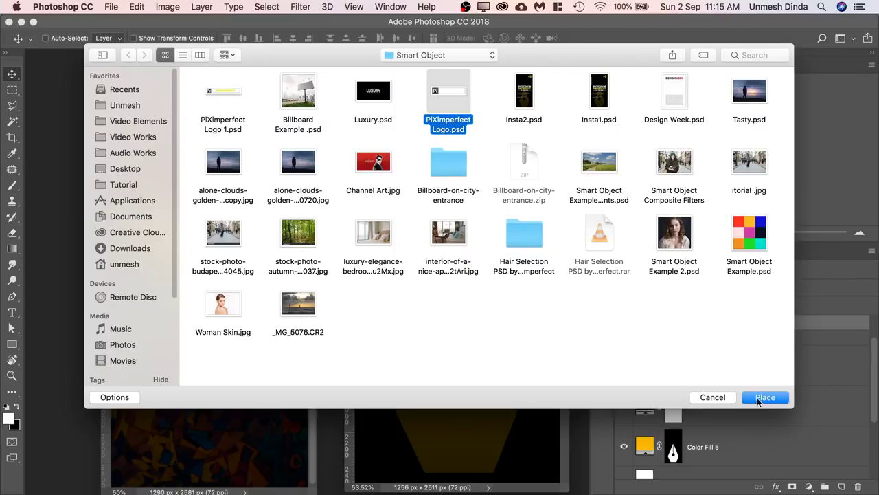
pyautogui.click(762, 397)
pyautogui.moveTo(476, 277); pyautogui.dragTo(475, 185)
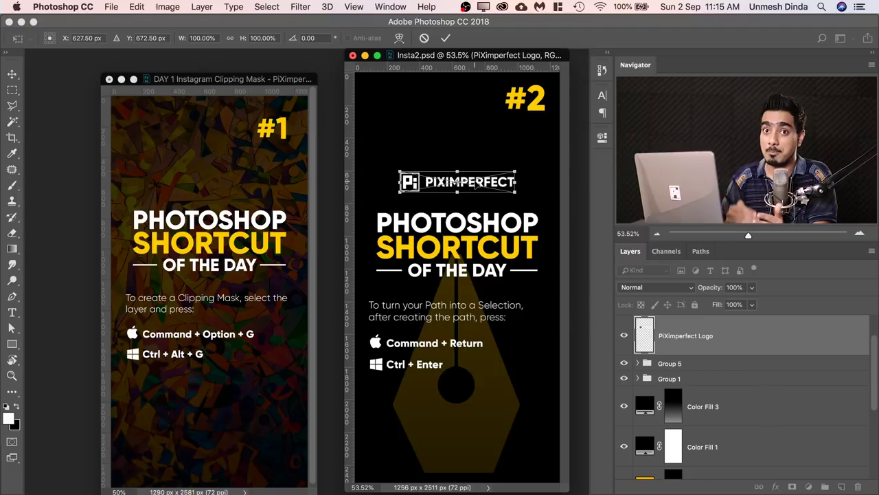
pyautogui.press('Return')
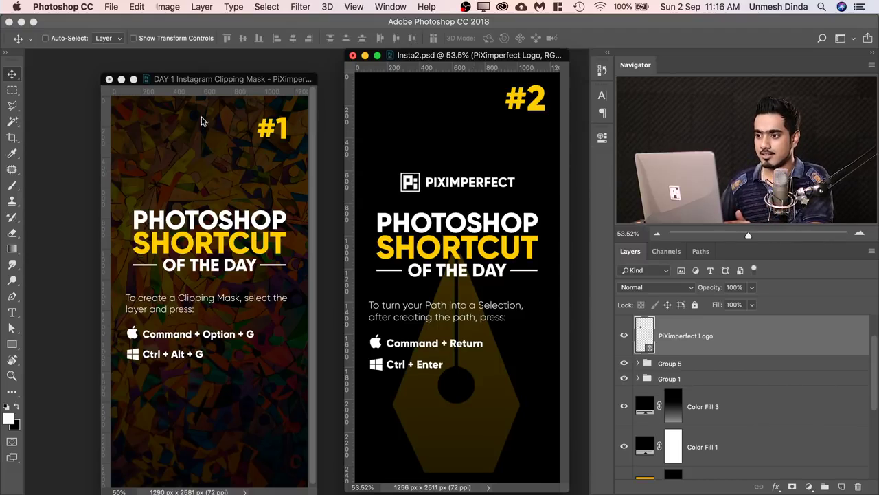
# Place PiXimperfect Logo.psd as a linked smart object in the #1 poster, centred above the PHOTOSHOP heading at about Y 585 px.
pyautogui.click(227, 86)
pyautogui.click(112, 8)
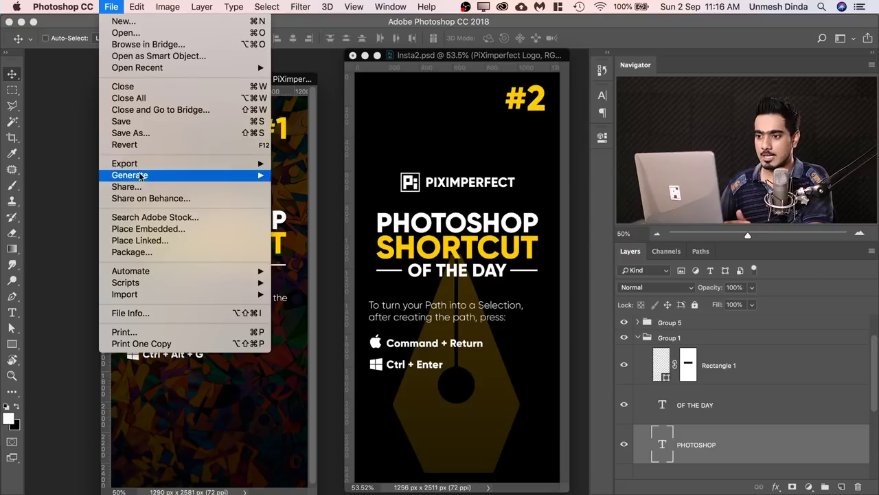
pyautogui.click(155, 245)
pyautogui.click(452, 101)
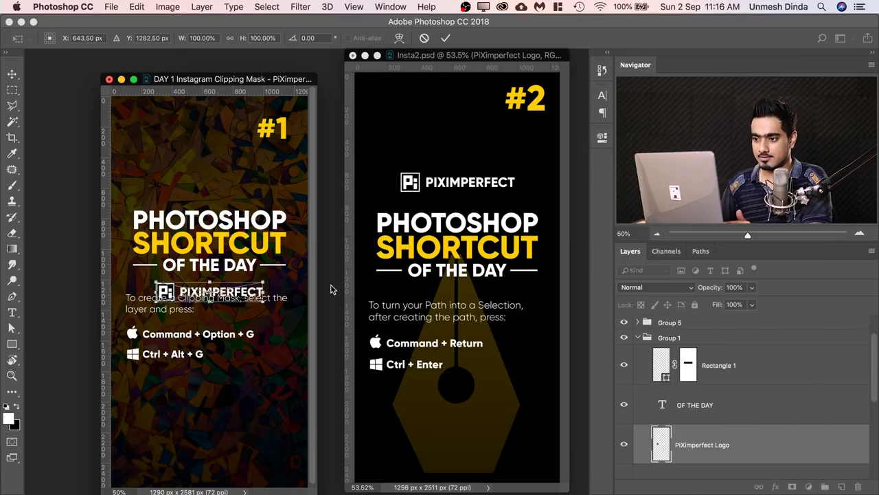
pyautogui.moveTo(224, 300); pyautogui.dragTo(221, 194)
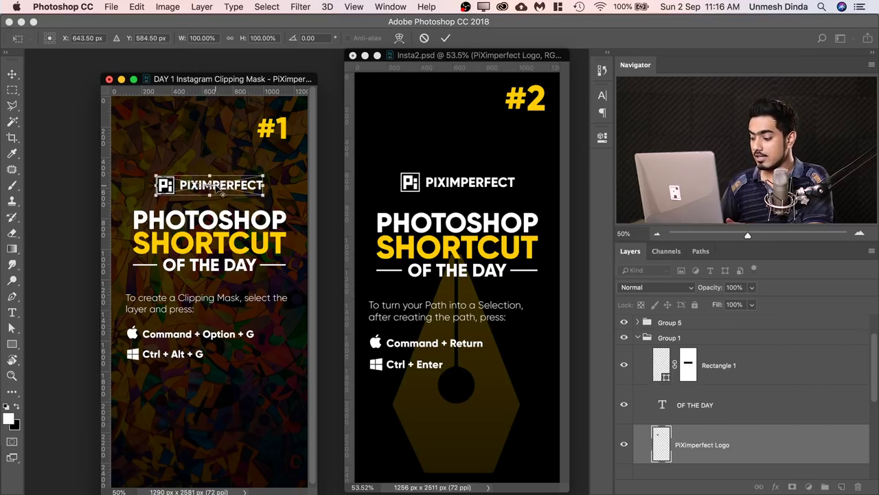
pyautogui.press('Return')
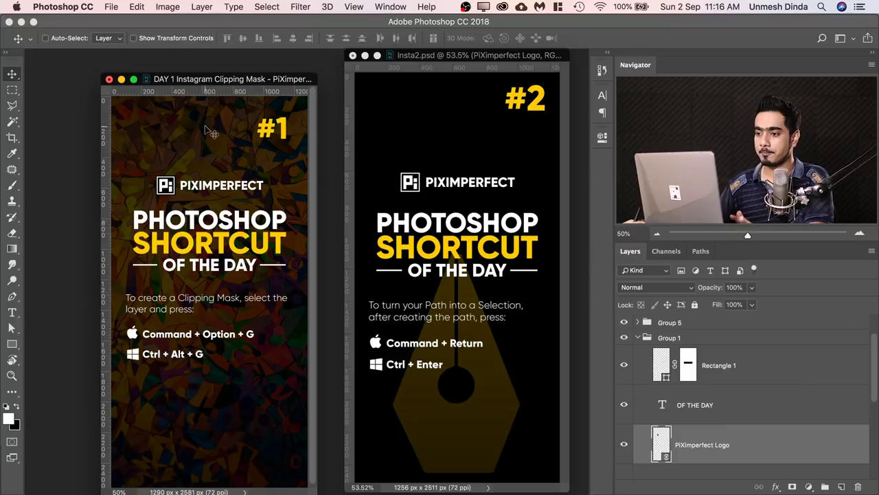
# Open PiXimperfect Logo.psd from the Smart Object folder, float it in its own window below the #1 poster, and make that poster active.
pyautogui.click(115, 8)
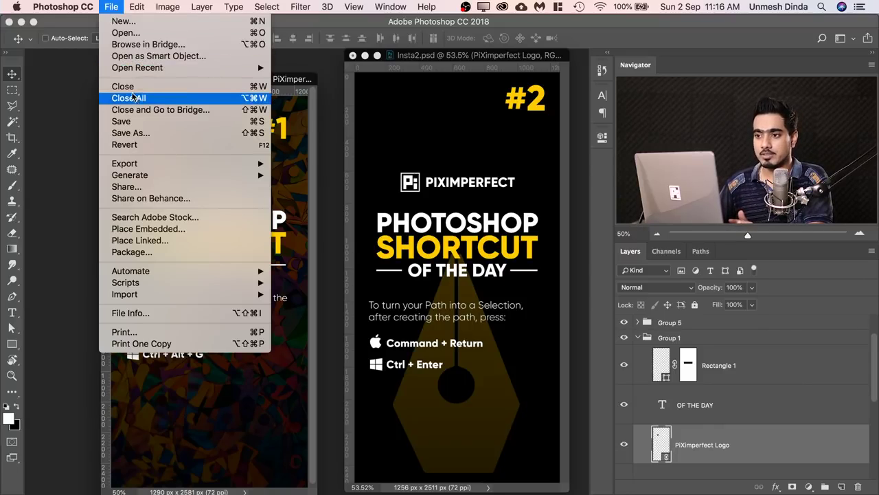
pyautogui.click(126, 33)
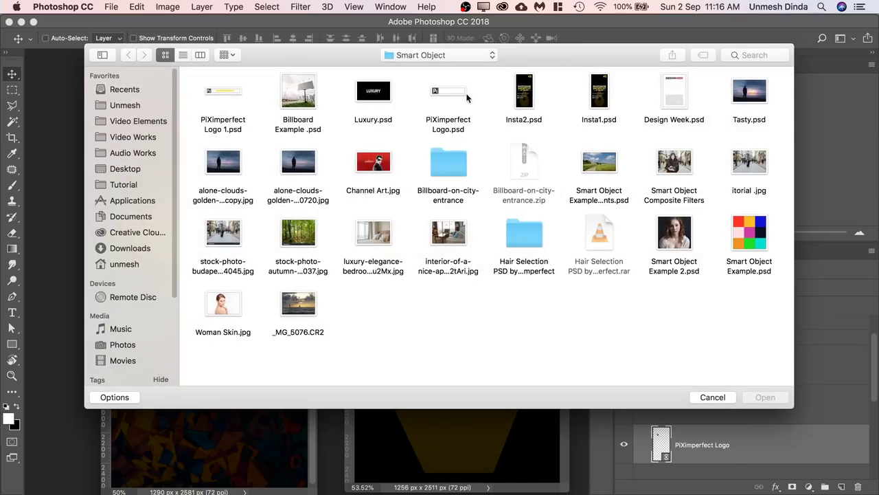
pyautogui.click(453, 96)
pyautogui.click(765, 397)
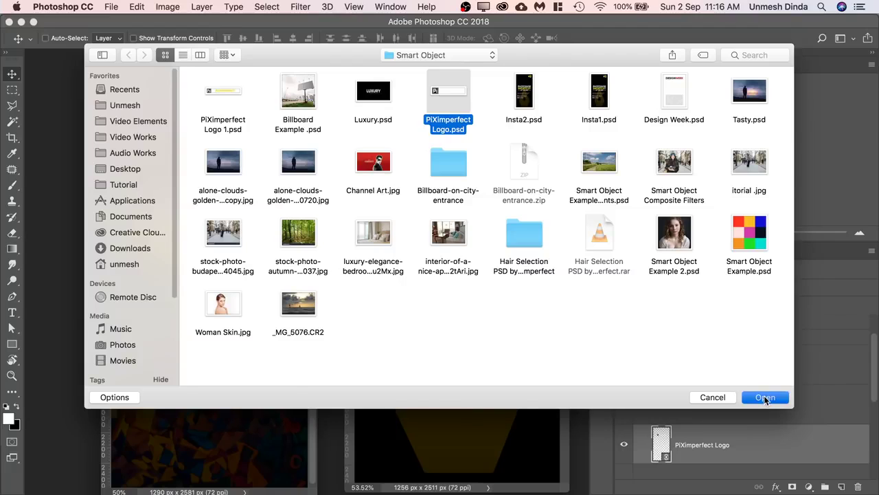
pyautogui.moveTo(213, 114); pyautogui.dragTo(177, 355)
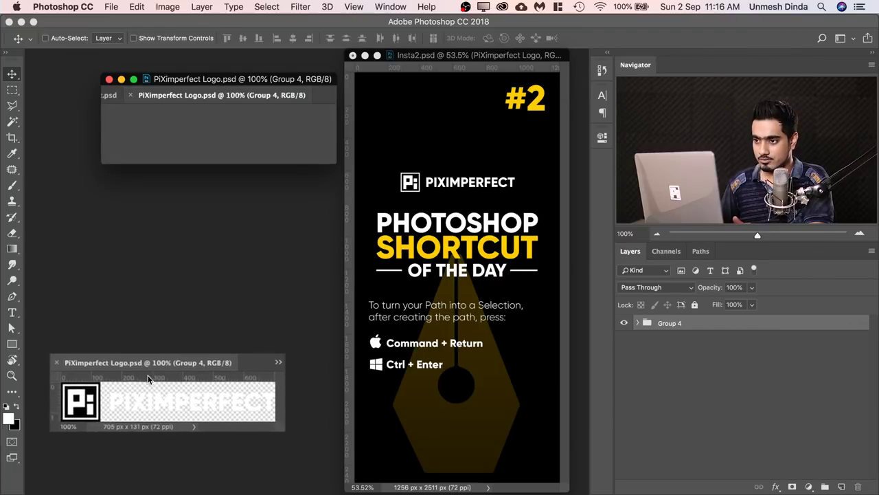
pyautogui.click(213, 79)
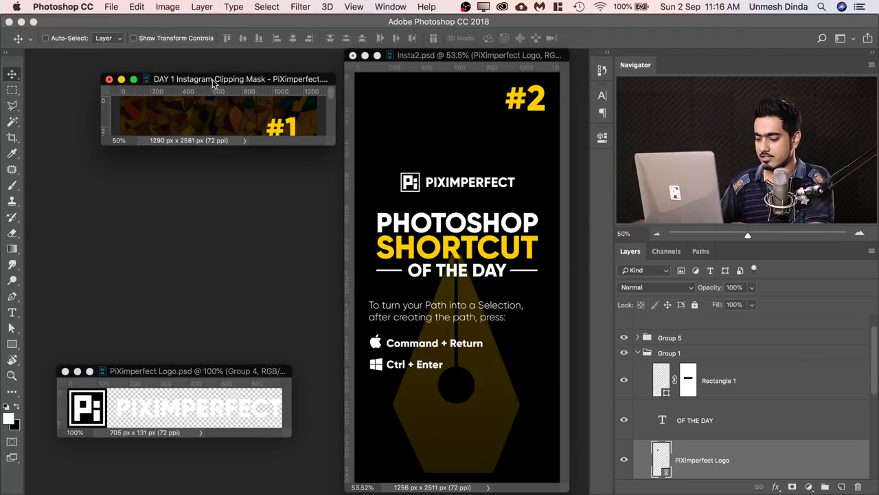
# In PiXimperfect Logo.psd, set the Blend If black point for This Layer to 165 on the PiXimperfect Logo 1000px layer, and close the file.
pyautogui.doubleClick(213, 80)
pyautogui.click(101, 399)
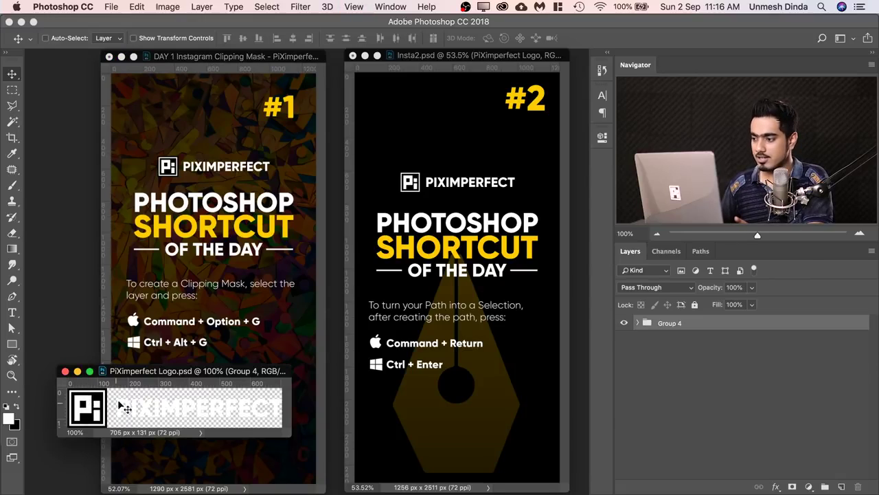
pyautogui.click(638, 323)
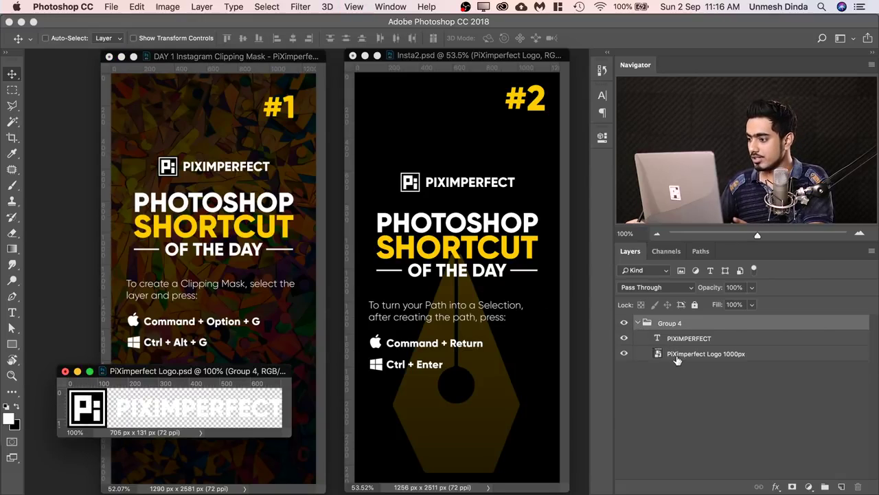
pyautogui.click(686, 353)
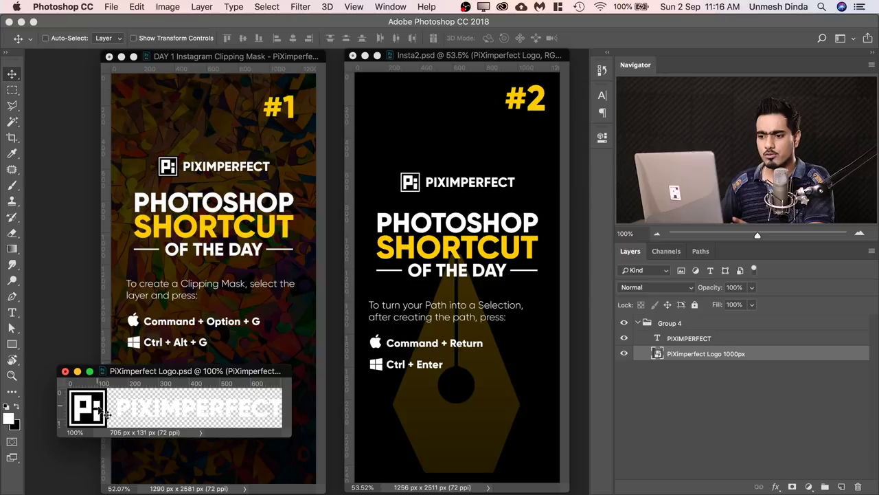
pyautogui.doubleClick(844, 359)
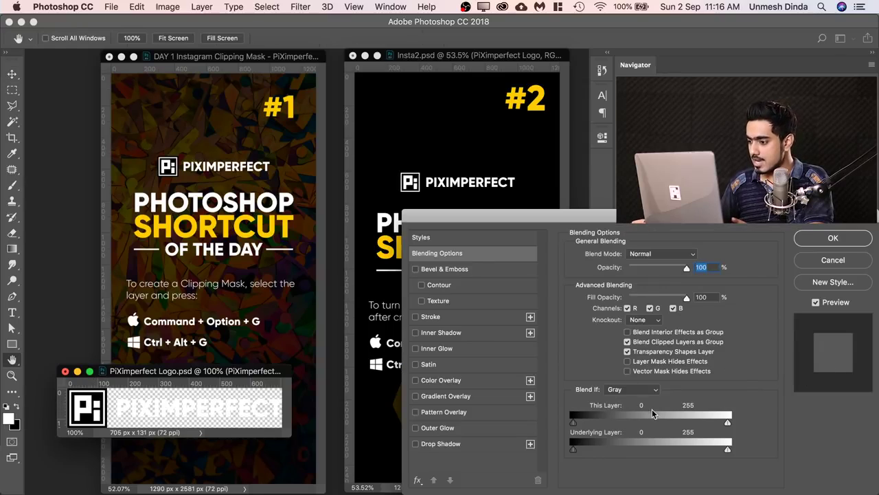
pyautogui.moveTo(573, 426); pyautogui.dragTo(672, 423)
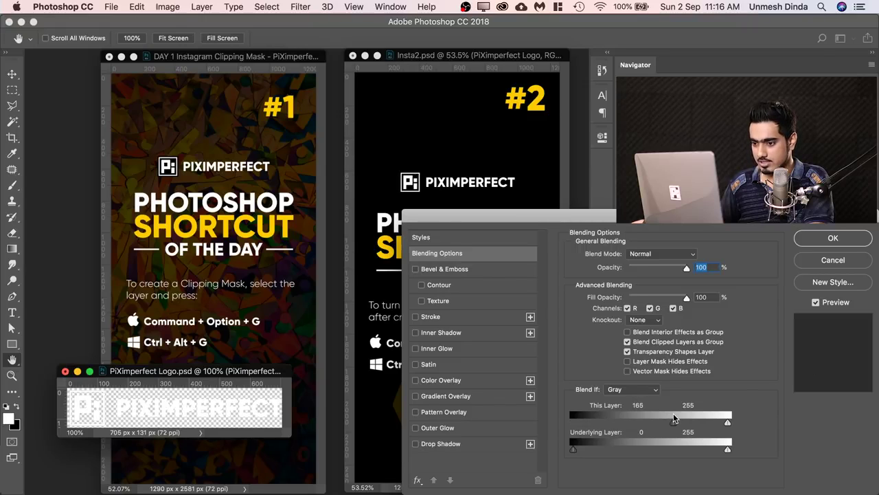
pyautogui.click(831, 240)
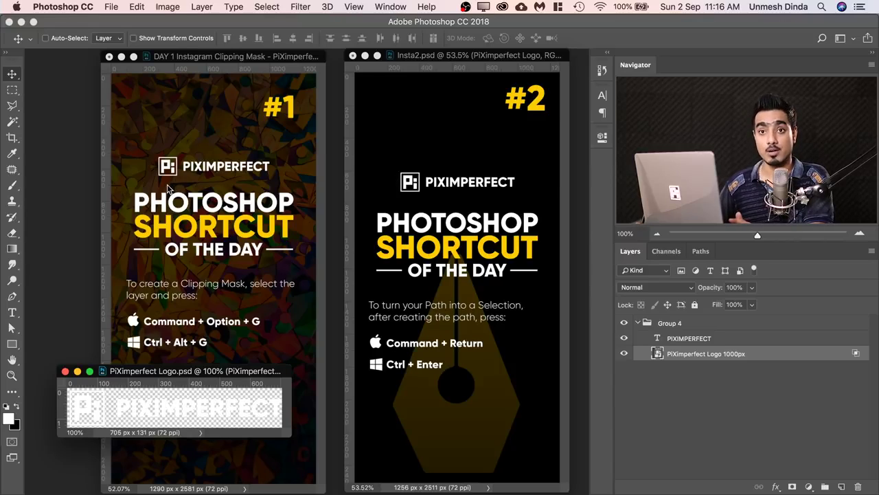
pyautogui.click(66, 372)
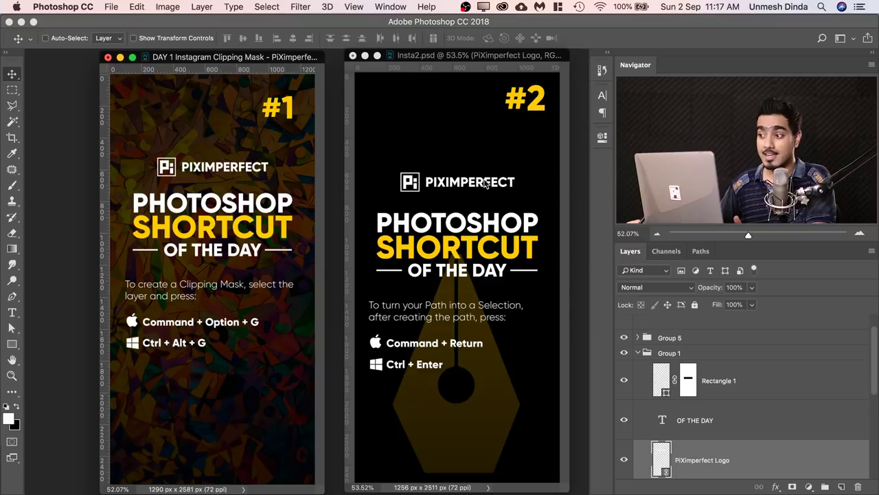
# Convert the linked PiXimperfect Logo layer in the #2 poster to an embedded smart object using its properties.
pyautogui.click(448, 81)
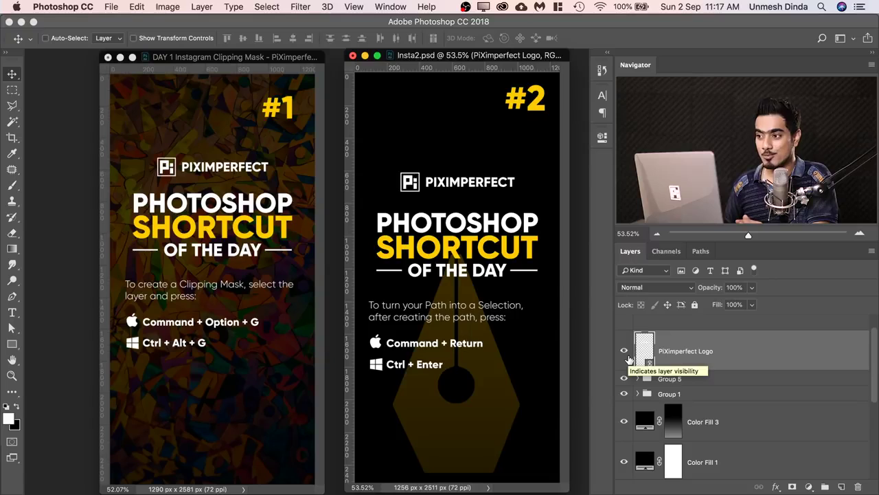
pyautogui.moveTo(479, 55); pyautogui.dragTo(475, 60)
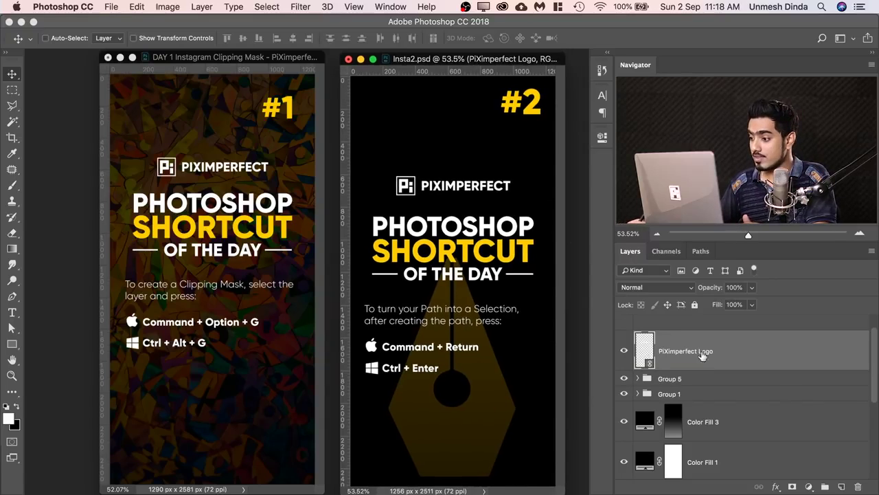
pyautogui.click(602, 137)
pyautogui.click(602, 136)
pyautogui.click(388, 8)
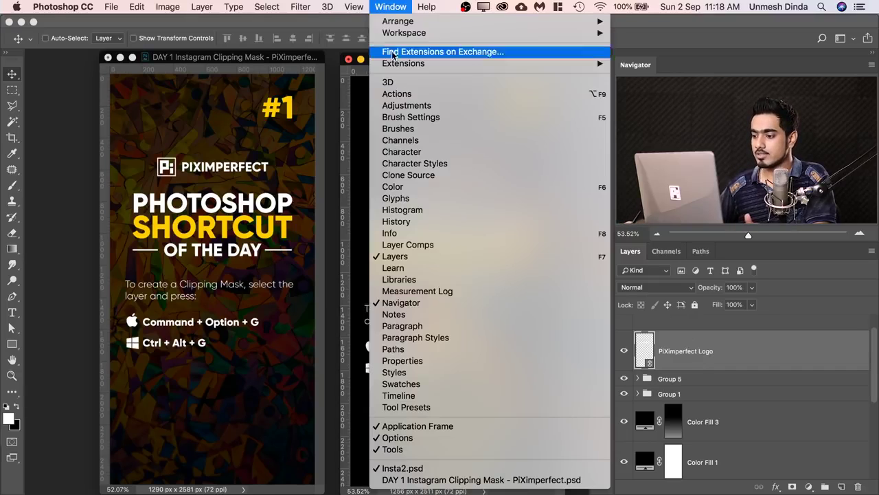
pyautogui.click(445, 362)
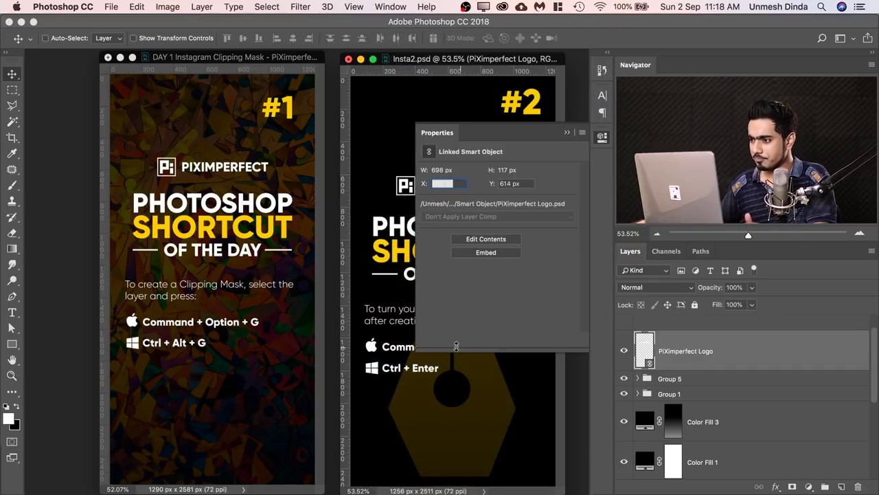
pyautogui.click(489, 254)
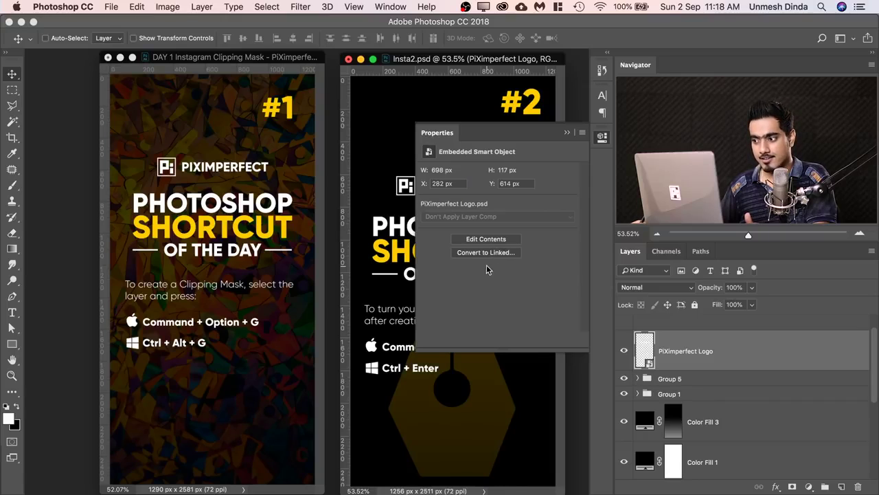
pyautogui.click(567, 133)
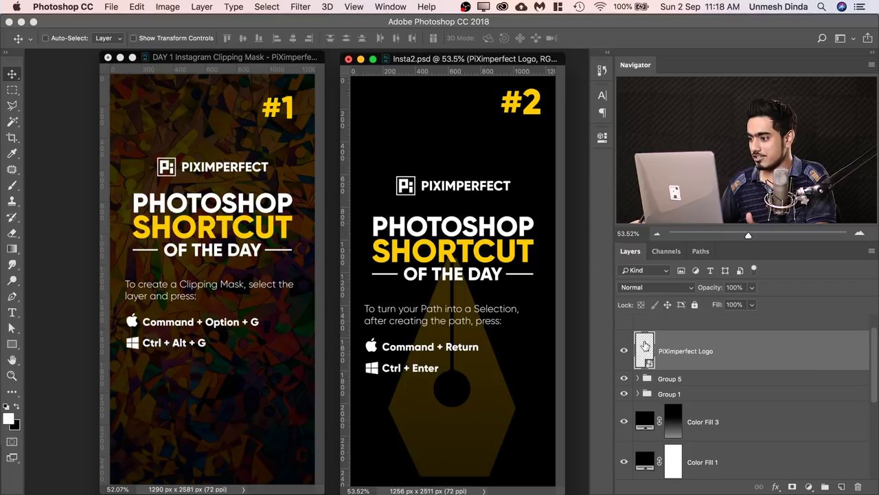
# Open the #2 poster's embedded logo in a floating window, set its PIXIMPERFECT text to Gilroy Light, and save it.
pyautogui.doubleClick(648, 346)
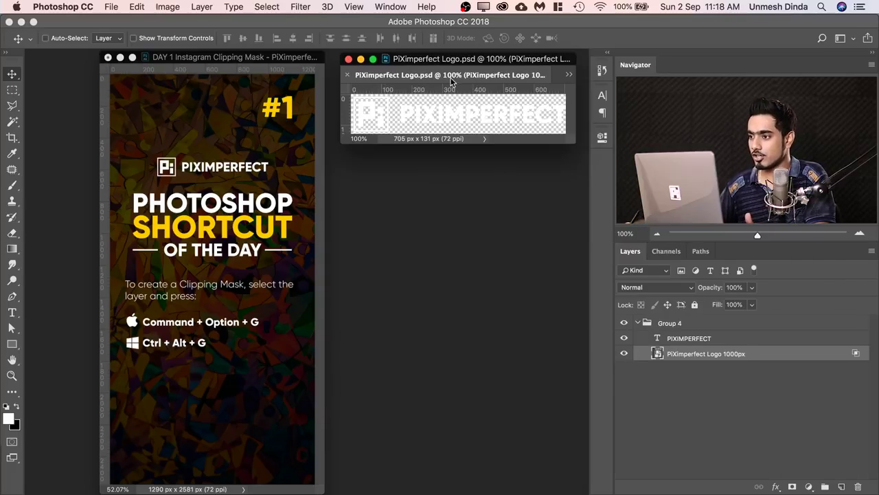
pyautogui.moveTo(454, 75); pyautogui.dragTo(423, 307)
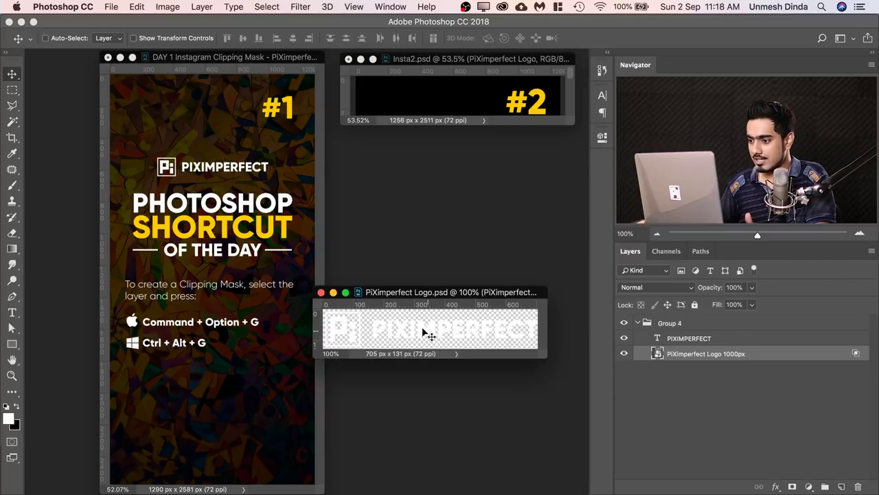
pyautogui.doubleClick(667, 339)
pyautogui.click(256, 38)
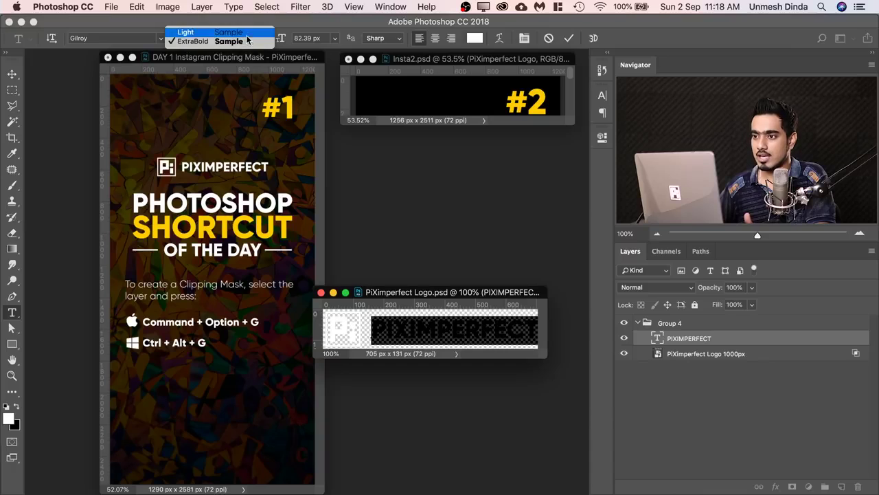
pyautogui.click(258, 31)
pyautogui.click(113, 9)
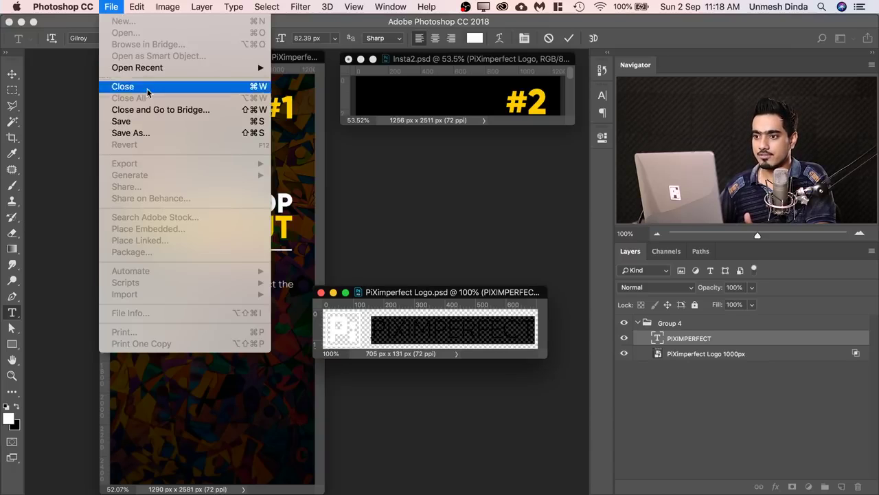
pyautogui.click(148, 123)
pyautogui.press('v')
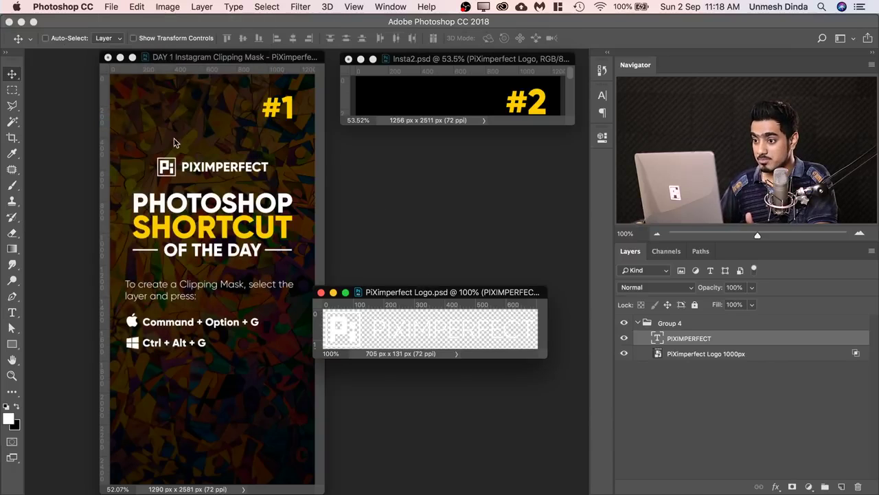
# Compare the logos in the #1 and #2 posters, closing the embedded logo file and fitting the #2 poster on screen.
pyautogui.click(209, 88)
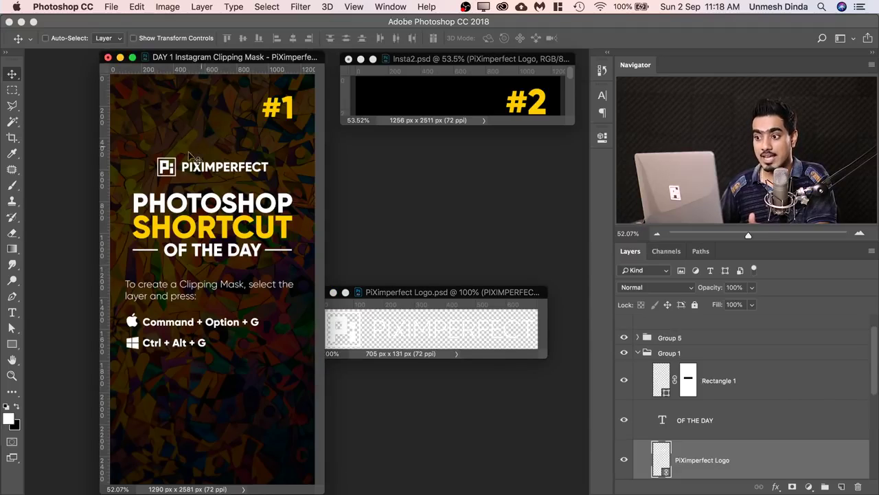
pyautogui.click(447, 98)
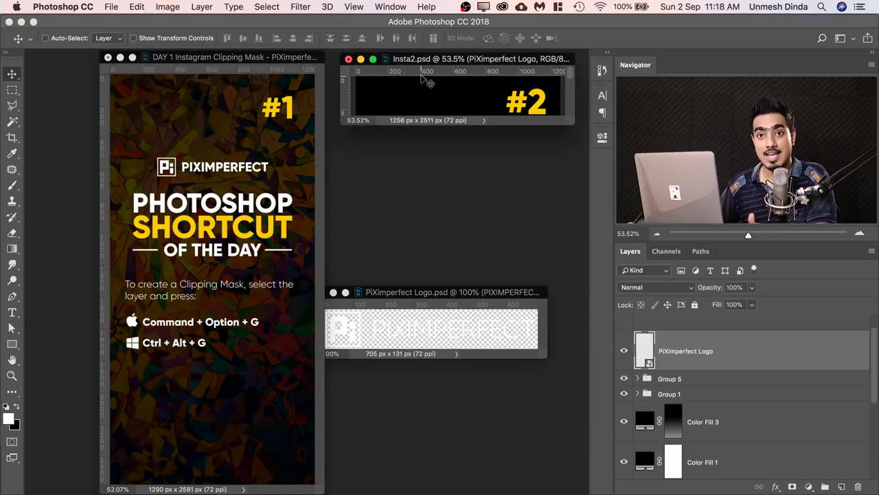
pyautogui.click(333, 293)
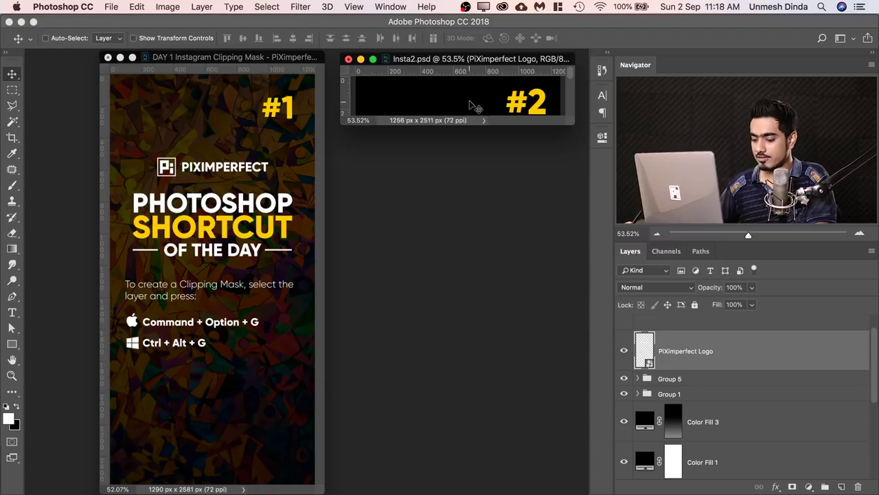
pyautogui.press('super+0')
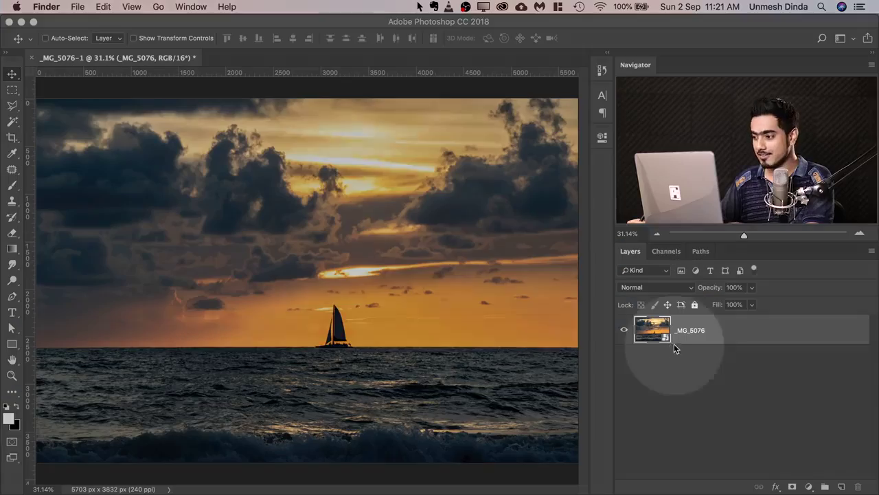
# View the raw settings of the _MG_5076 smart object in Camera Raw and leave without changing them.
pyautogui.click(663, 337)
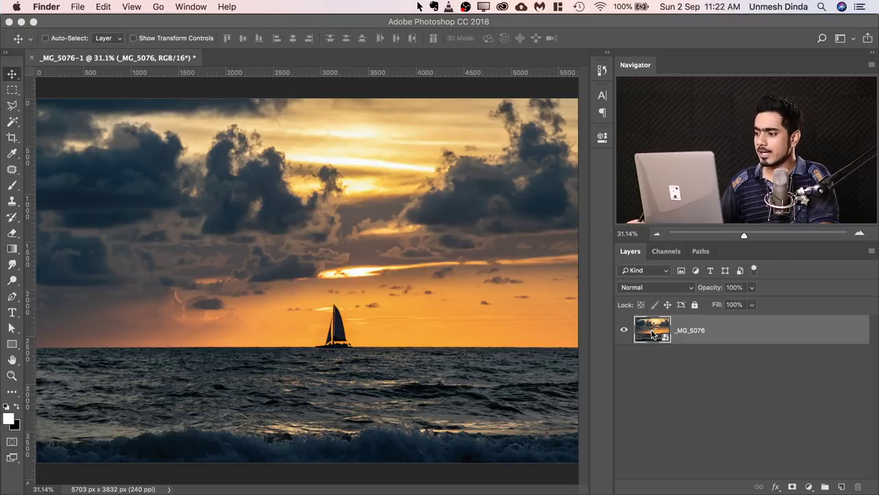
pyautogui.click(656, 332)
pyautogui.doubleClick(656, 332)
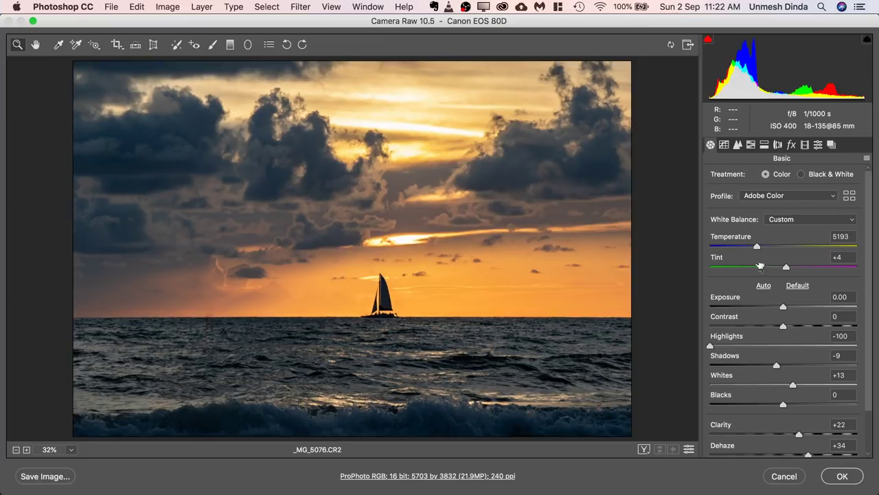
pyautogui.click(790, 477)
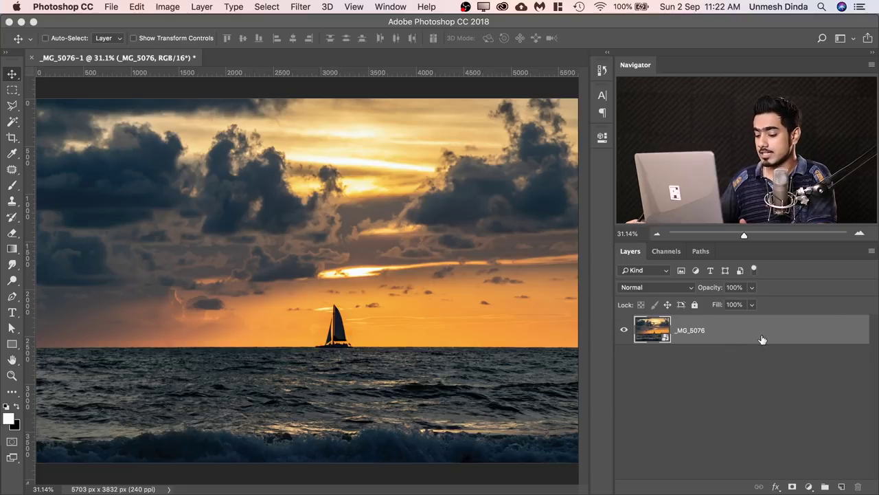
# Try a Camera Raw exposure of -2.90 on a regular duplicate of the _MG_5076 layer, and delete the duplicate.
pyautogui.press('super')
pyautogui.press('super+j')
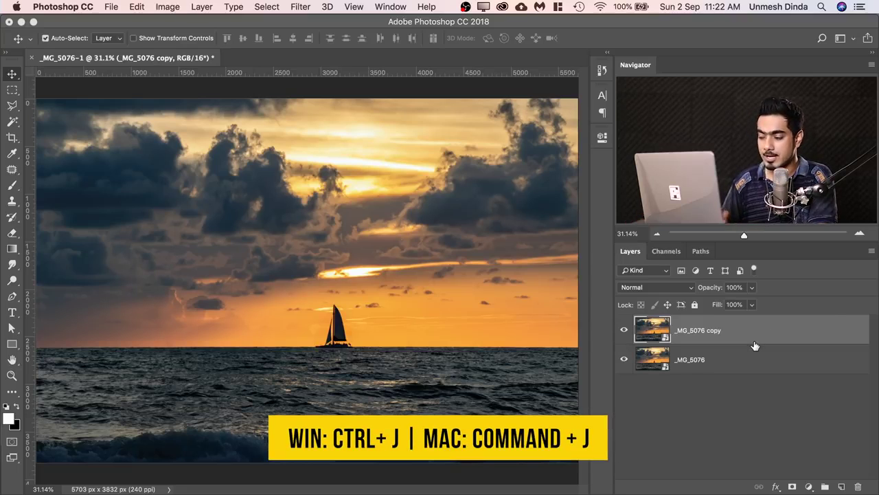
pyautogui.doubleClick(656, 329)
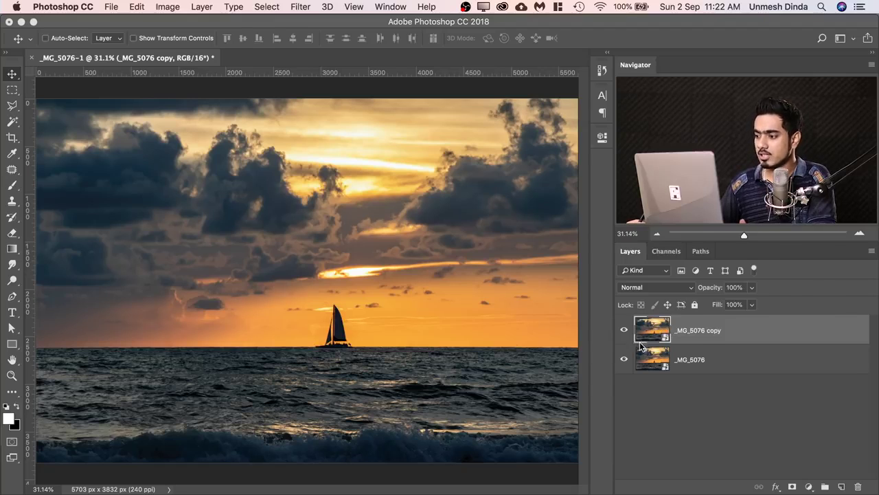
pyautogui.moveTo(752, 313)
pyautogui.mouseDown()
pyautogui.moveTo(735, 312)
pyautogui.moveTo(742, 307)
pyautogui.mouseUp()
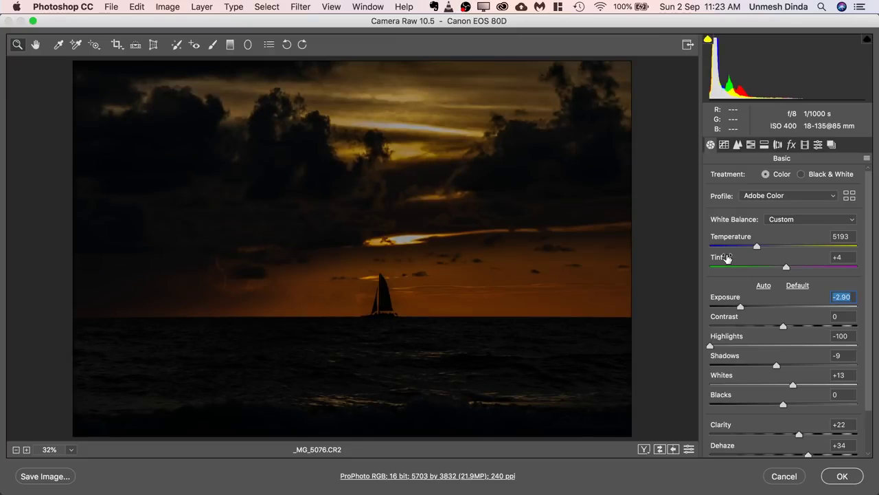
pyautogui.click(843, 478)
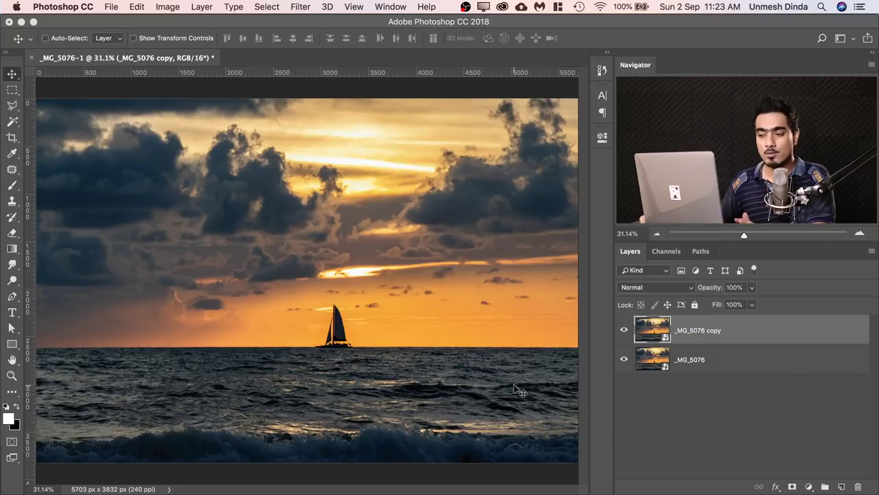
pyautogui.moveTo(794, 332); pyautogui.dragTo(859, 485)
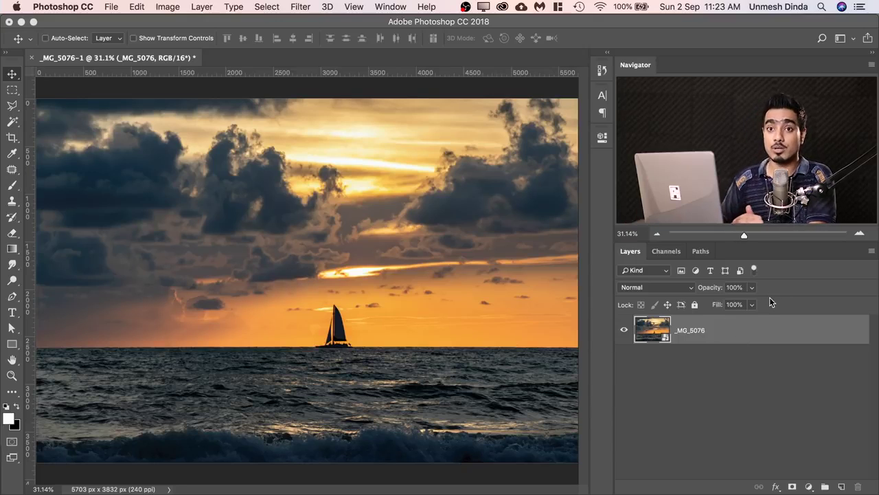
# Create an independent copy of _MG_5076 with New Smart Object via Copy and set its Camera Raw exposure to -3.10.
pyautogui.rightClick(739, 331)
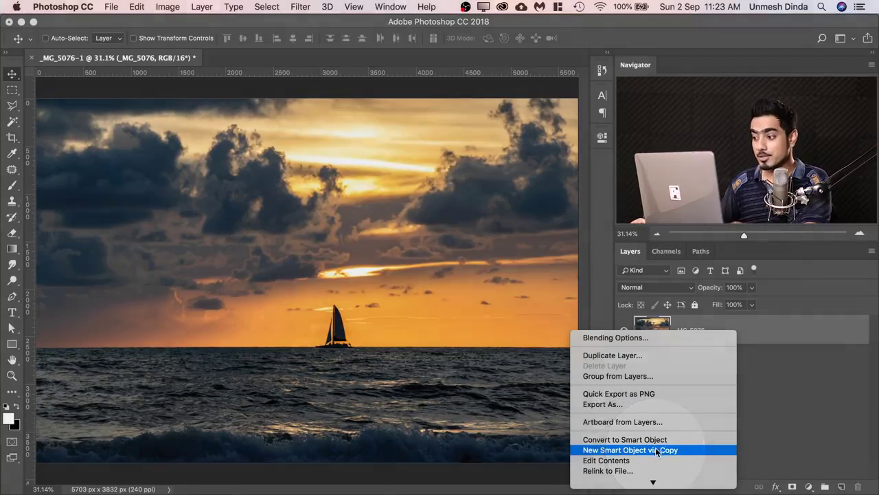
pyautogui.click(657, 449)
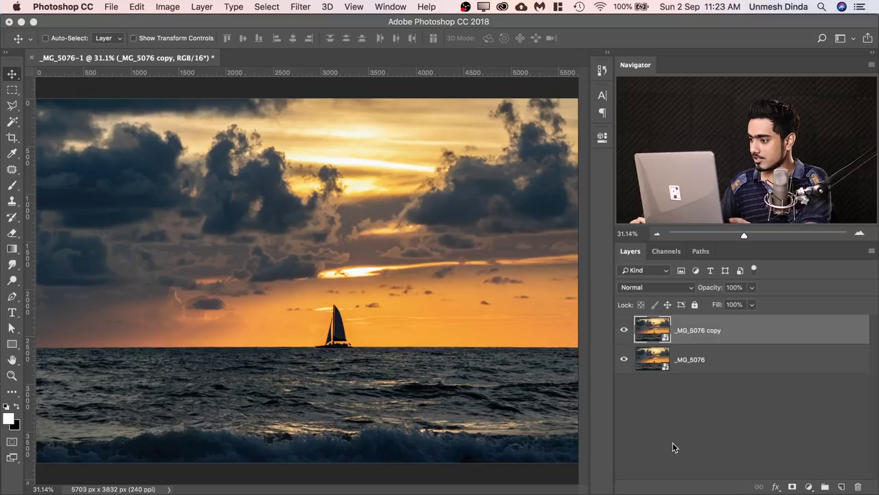
pyautogui.press('b')
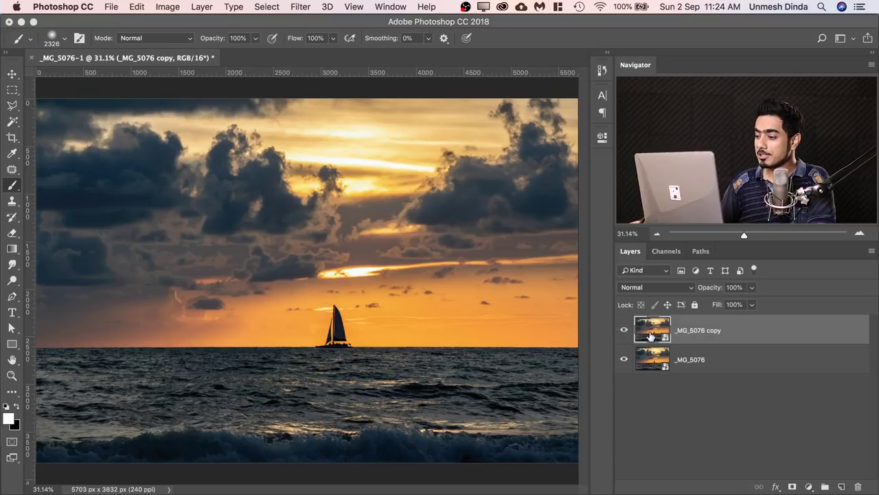
pyautogui.doubleClick(651, 335)
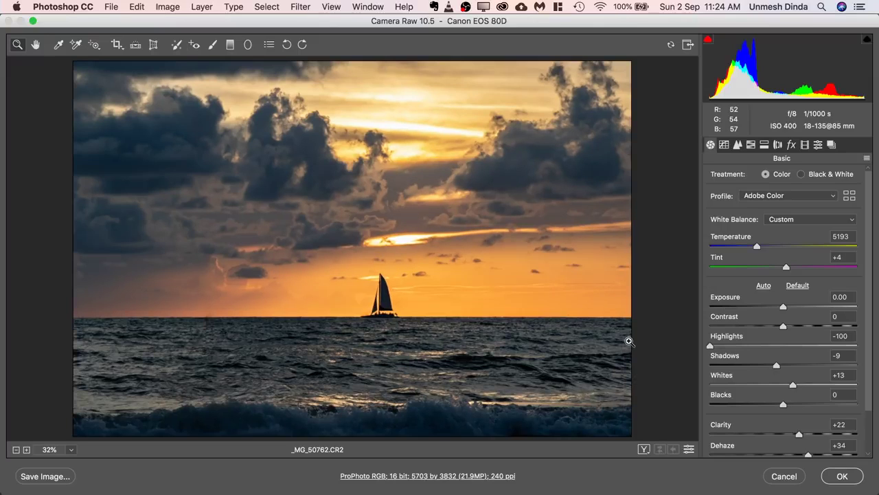
pyautogui.click(733, 308)
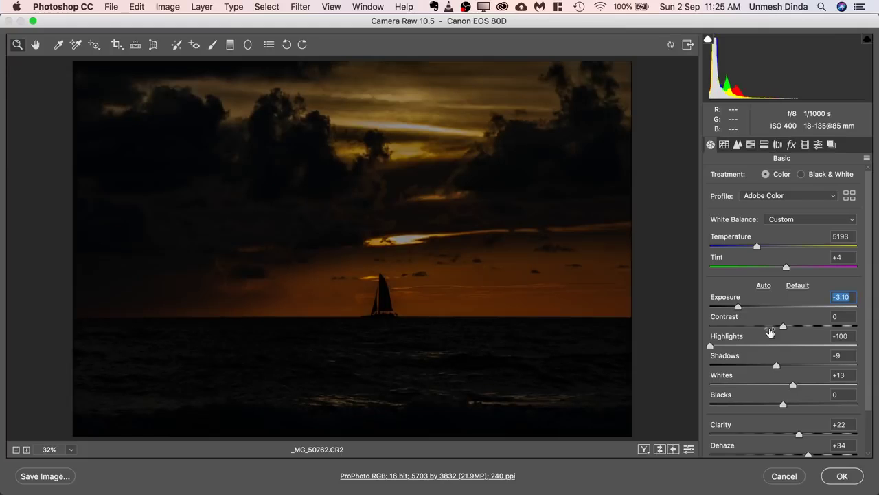
pyautogui.click(842, 476)
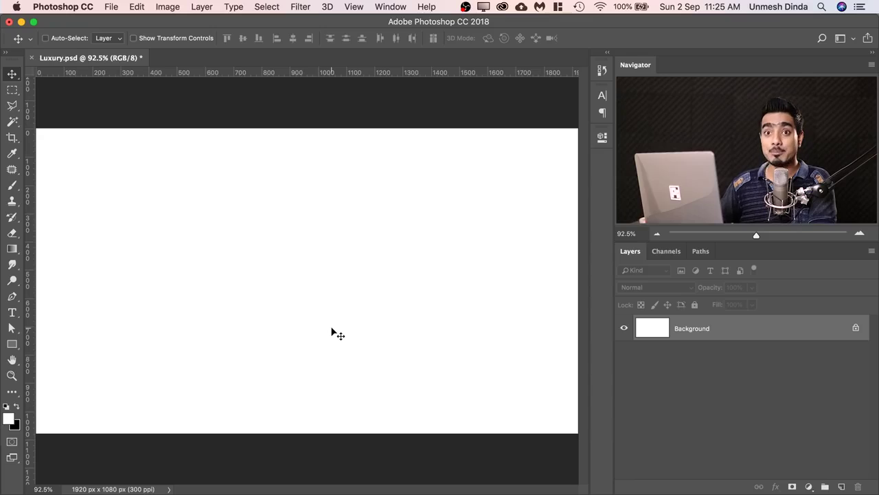
# Add a solid black (000000) colour fill layer above the Background in Luxury.psd.
pyautogui.scroll(-4, 491, 268)
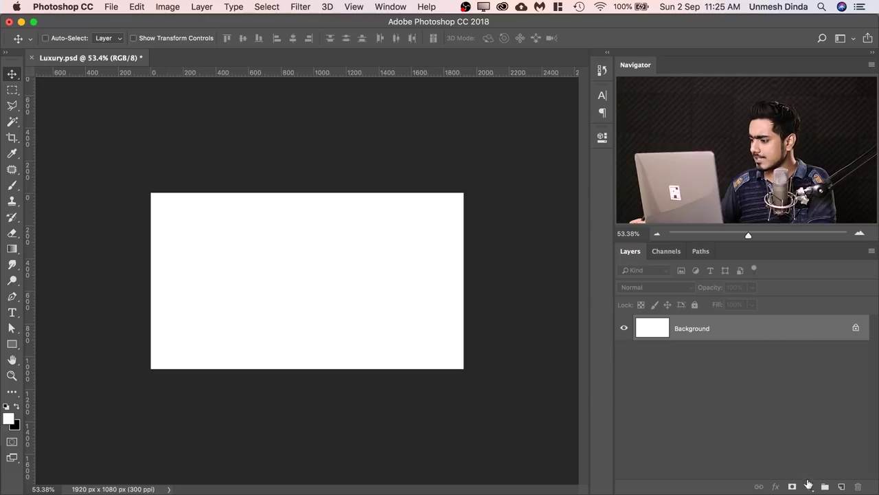
pyautogui.click(809, 485)
pyautogui.click(804, 259)
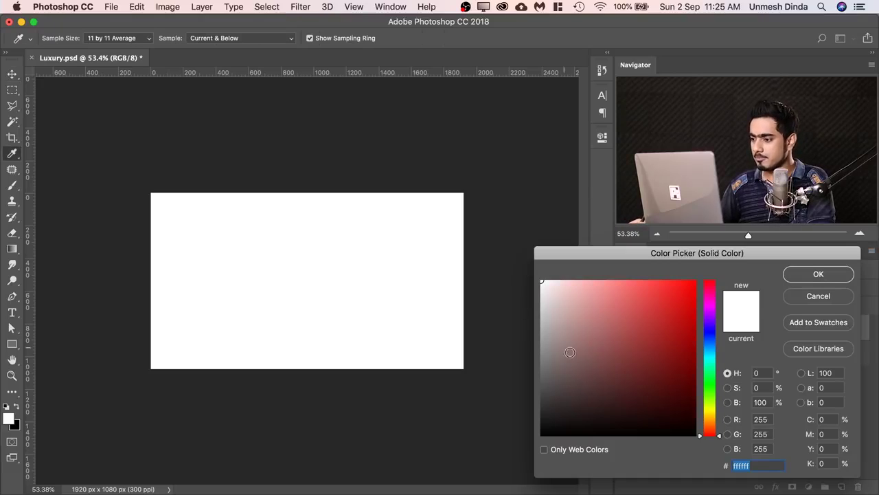
pyautogui.write('000000')
pyautogui.click(818, 273)
pyautogui.press('v')
# Add the white text LUXURY in Gilroy Light at 84 px on the black canvas.
pyautogui.scroll(3, 383, 263)
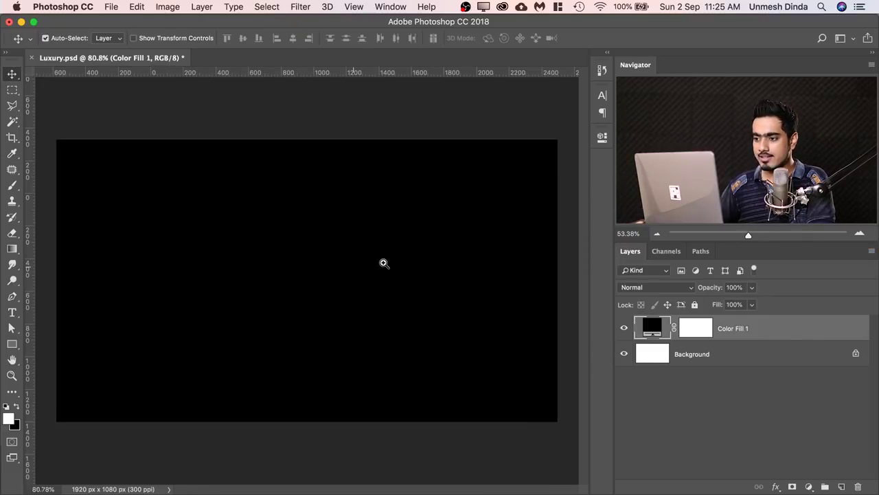
pyautogui.scroll(1, 383, 263)
pyautogui.click(12, 312)
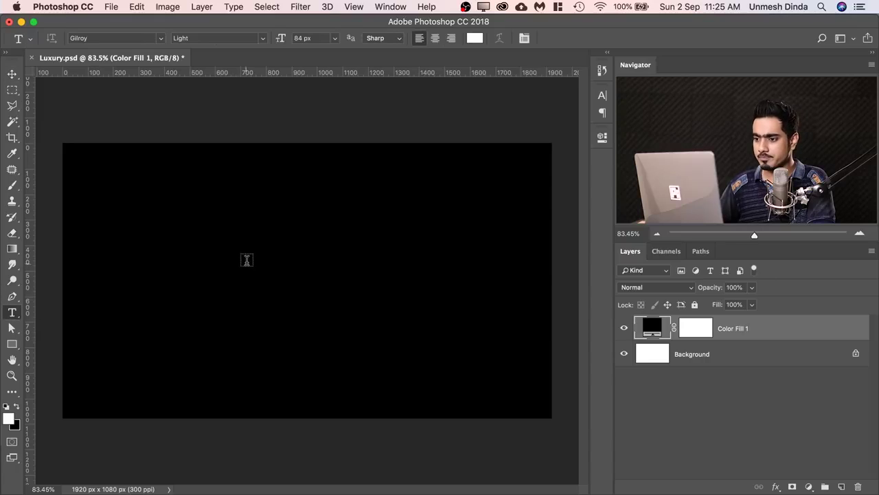
pyautogui.click(245, 261)
pyautogui.write('LUX')
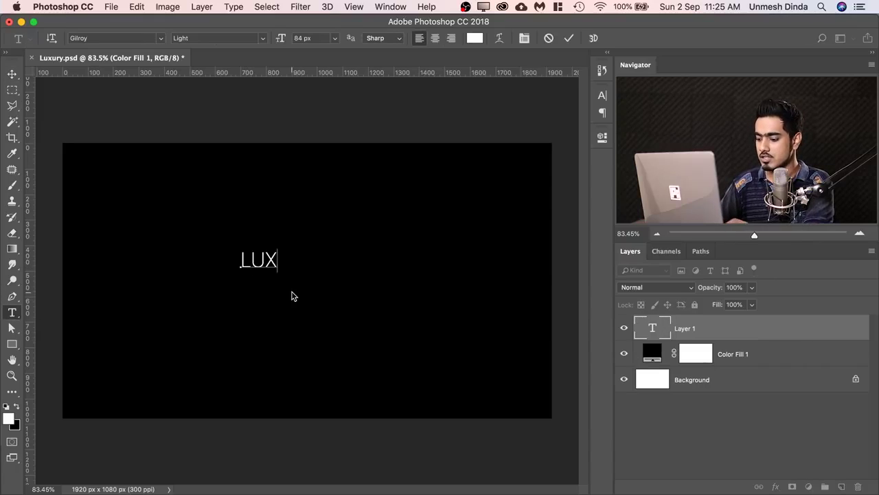
pyautogui.write('URY')
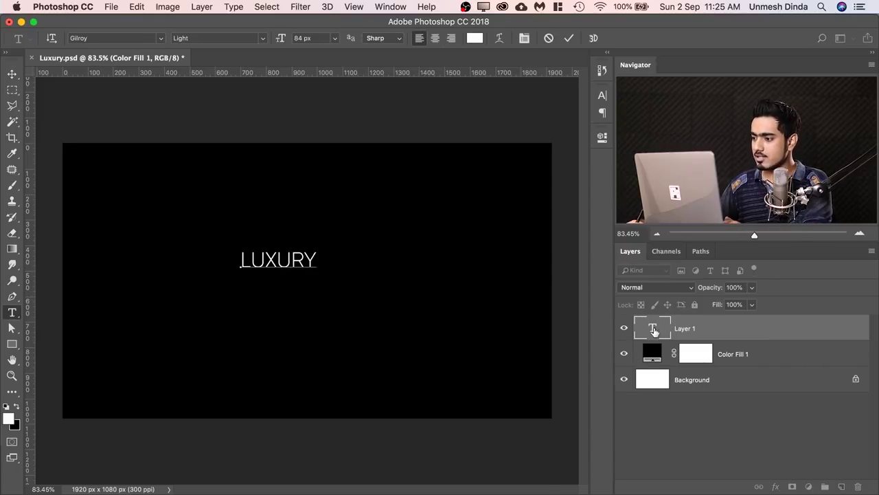
pyautogui.click(653, 331)
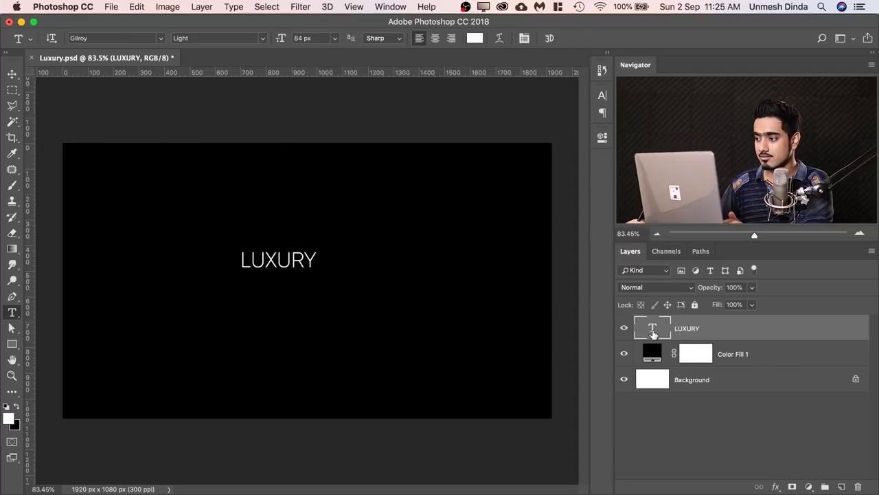
# Set the LUXURY text's font style to Gilroy ExtraBold.
pyautogui.doubleClick(653, 334)
pyautogui.click(263, 43)
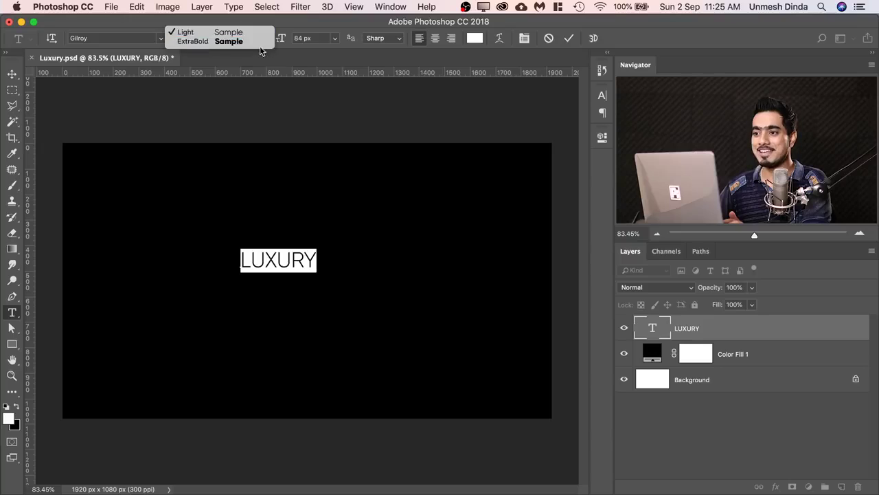
pyautogui.click(253, 42)
pyautogui.click(11, 73)
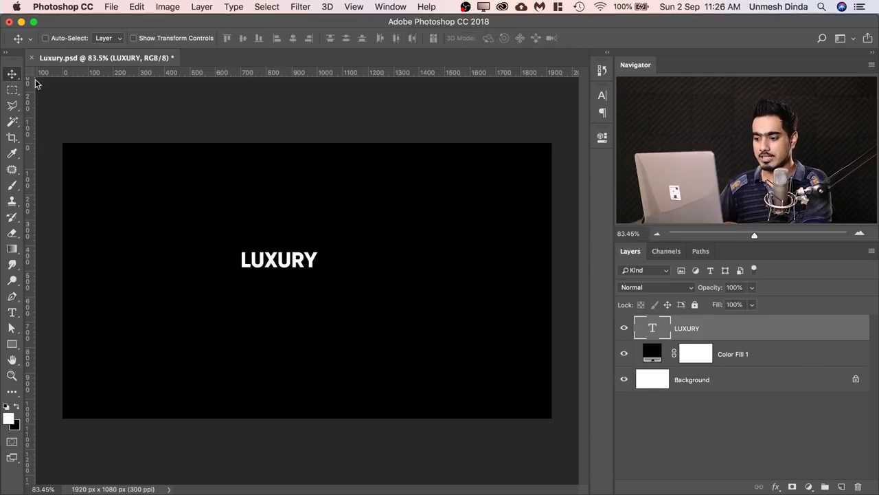
# Scale the LUXURY text proportionally to 294% and centre it on the canvas at X 960 px, Y 540 px.
pyautogui.press('super+t')
pyautogui.moveTo(319, 274); pyautogui.dragTo(467, 318)
pyautogui.moveTo(420, 276); pyautogui.dragTo(374, 273)
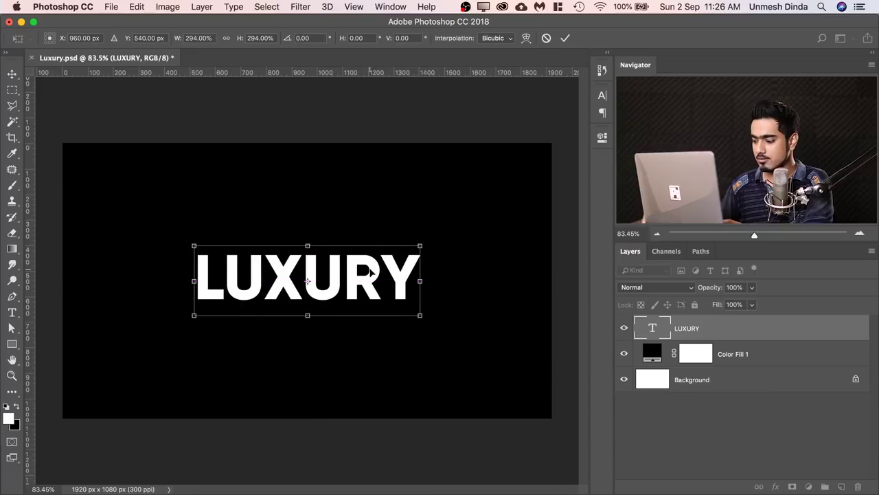
pyautogui.press('Return')
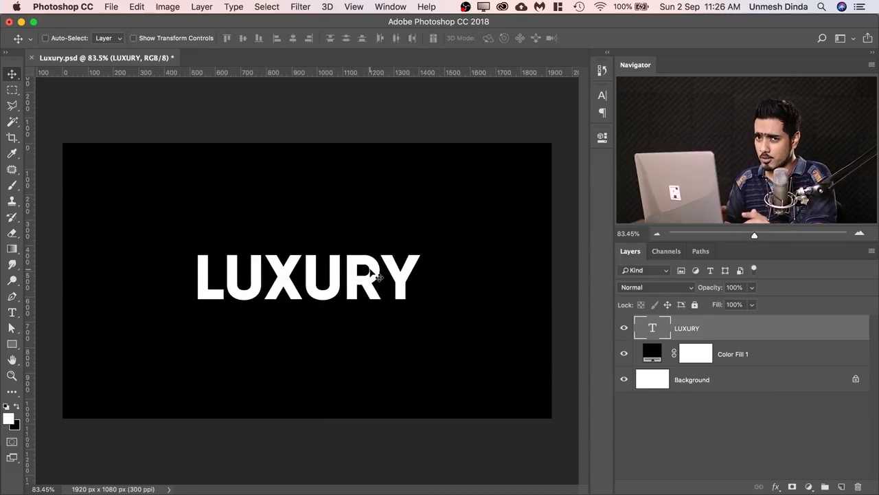
# Convert the LUXURY text layer to a smart object and duplicate it.
pyautogui.rightClick(837, 329)
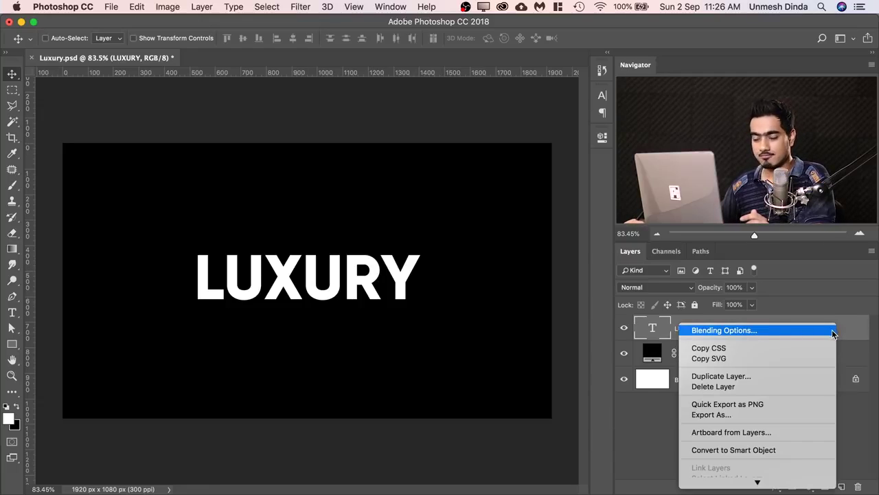
pyautogui.click(725, 445)
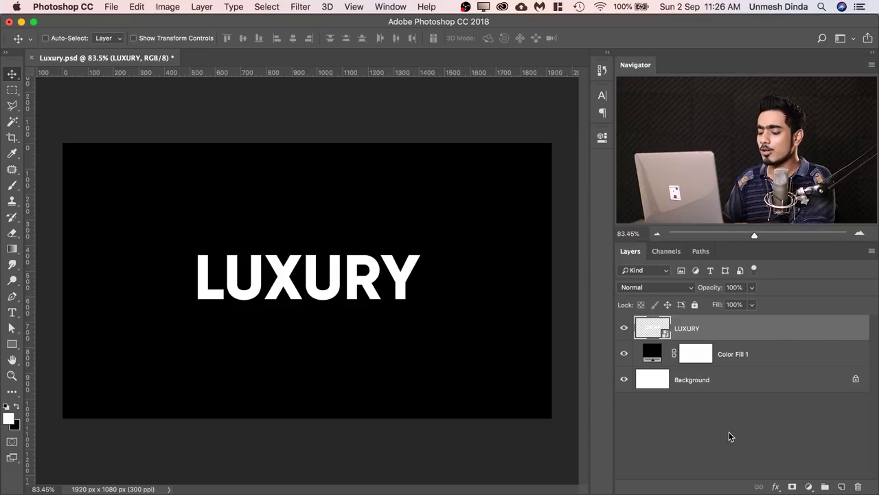
pyautogui.press('super+j')
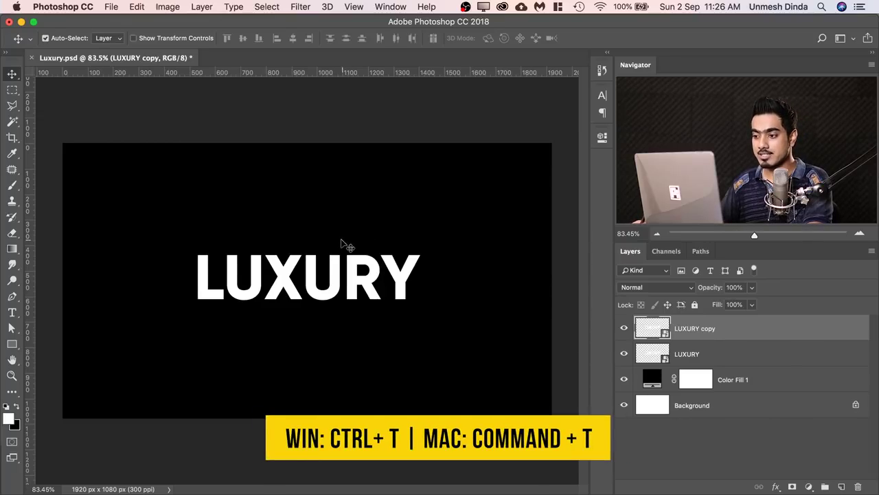
# Flip LUXURY copy vertically so it sits mirrored directly below the original text, and set its opacity to 20%.
pyautogui.press('super+t')
pyautogui.moveTo(310, 254); pyautogui.dragTo(314, 350)
pyautogui.press('Return')
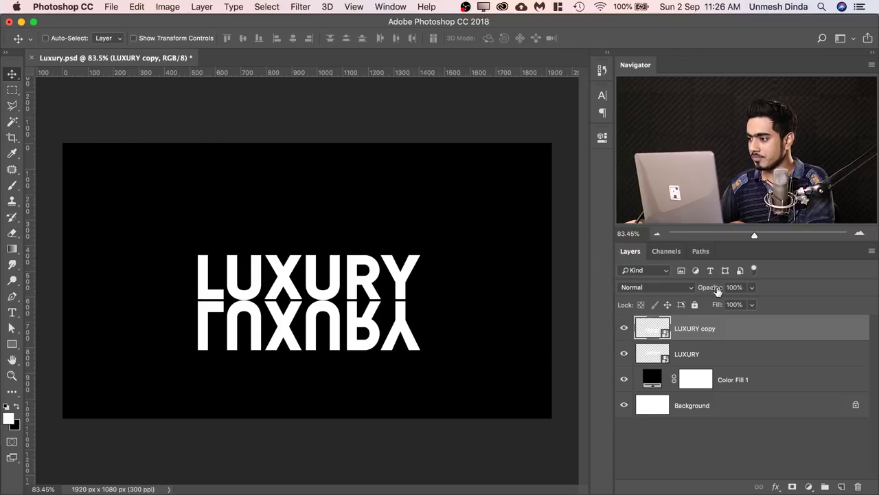
pyautogui.click(743, 287)
pyautogui.write('20')
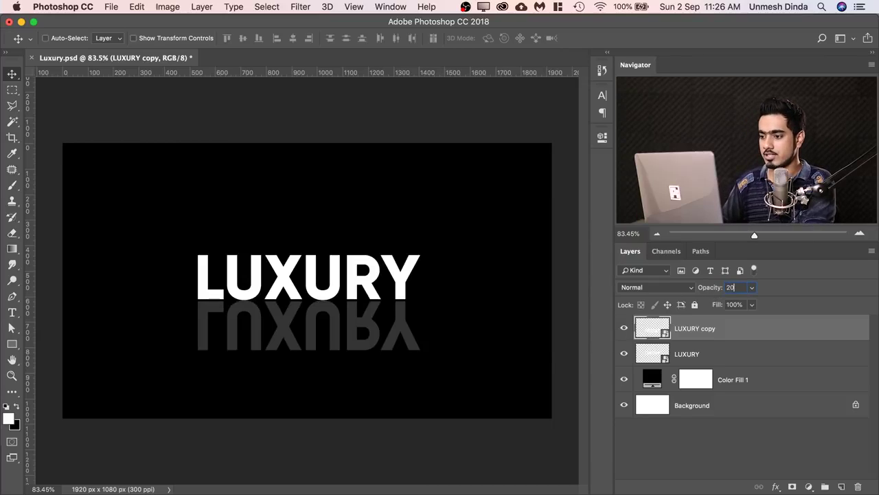
pyautogui.press('Return')
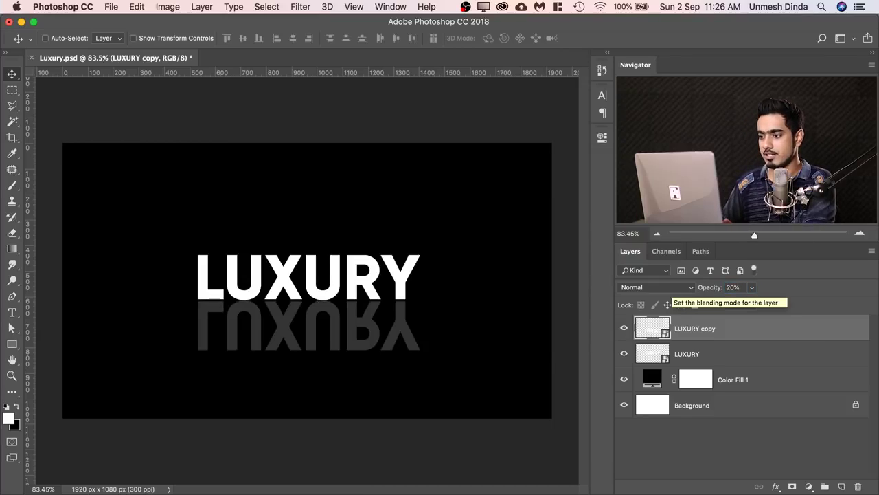
# Add a layer mask to LUXURY copy, fade the reflection's lower part with a vertical linear gradient, and set the layer's opacity to 35%.
pyautogui.click(793, 486)
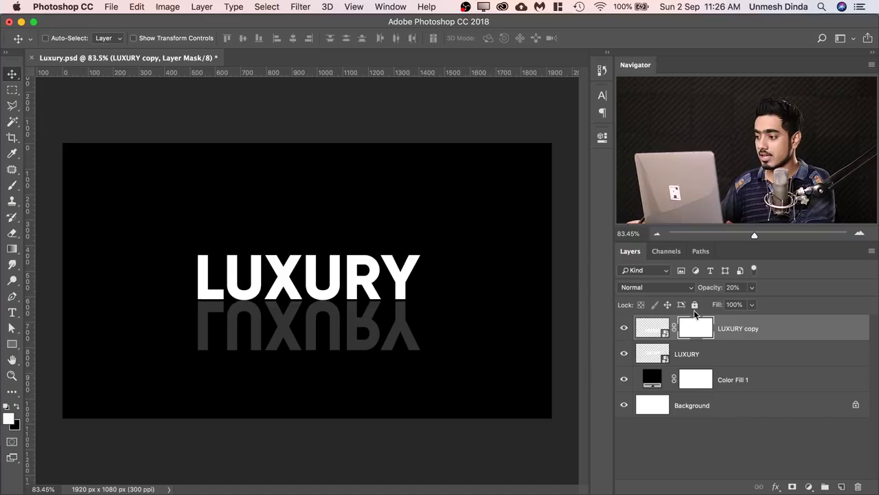
pyautogui.click(13, 250)
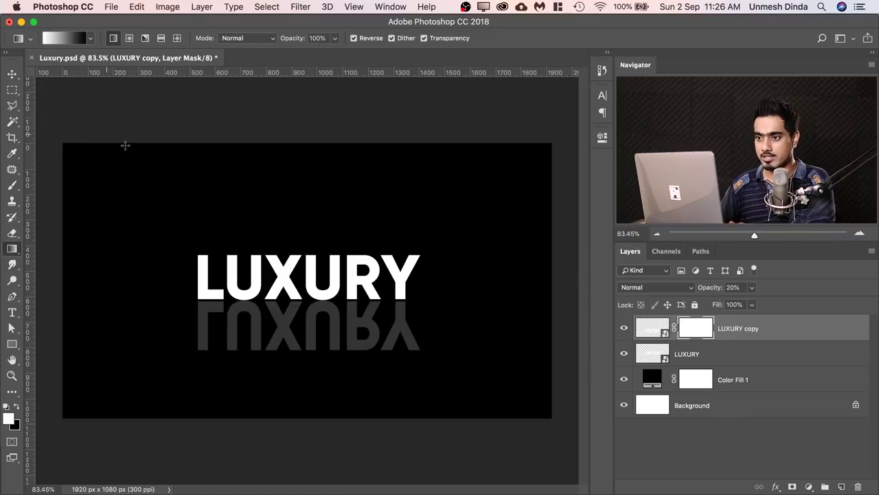
pyautogui.moveTo(327, 358); pyautogui.dragTo(344, 301)
pyautogui.moveTo(305, 389); pyautogui.dragTo(303, 306)
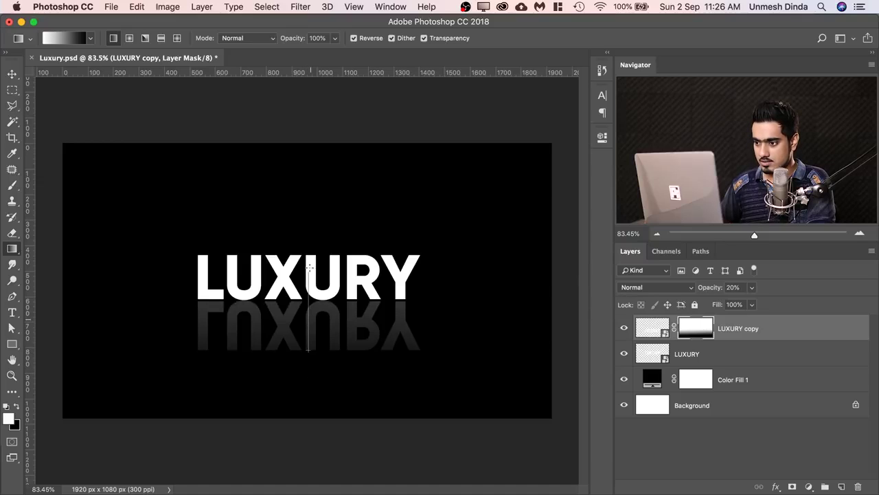
pyautogui.moveTo(309, 267); pyautogui.dragTo(310, 271)
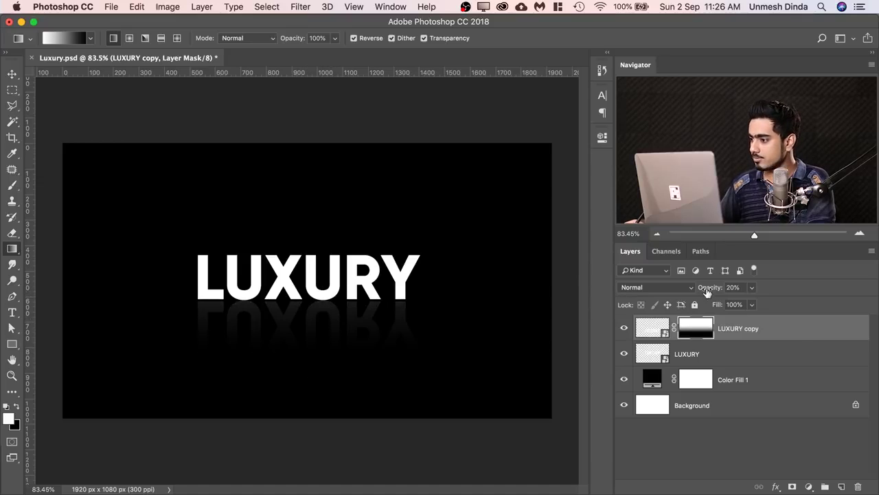
pyautogui.moveTo(708, 292); pyautogui.dragTo(715, 291)
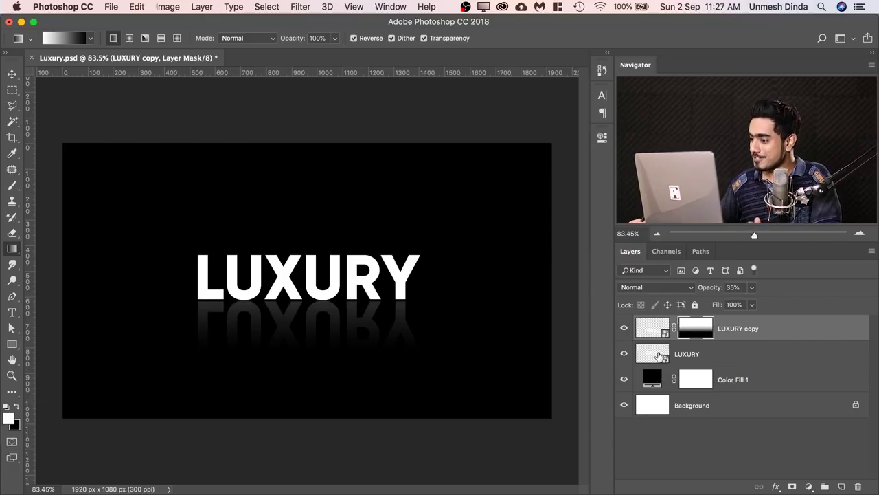
# Replace the text inside the LUXURY smart object with KEKE, save its contents, and return to Luxury.psd.
pyautogui.doubleClick(654, 355)
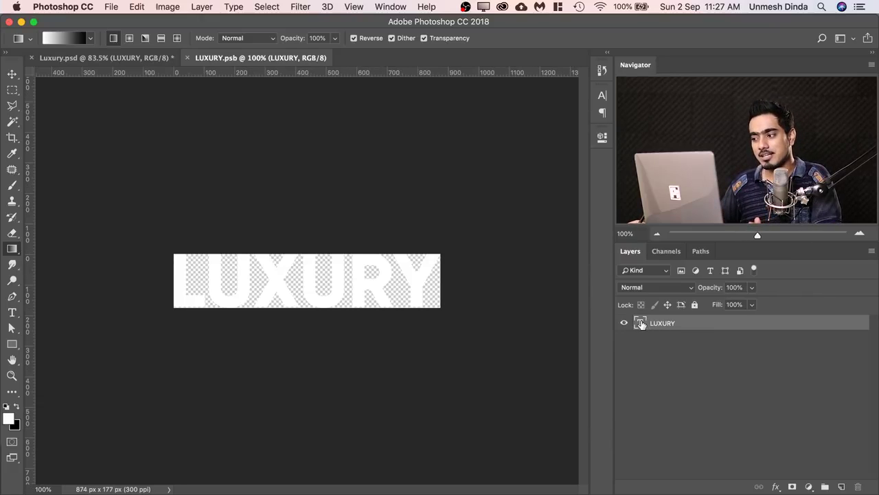
pyautogui.doubleClick(642, 323)
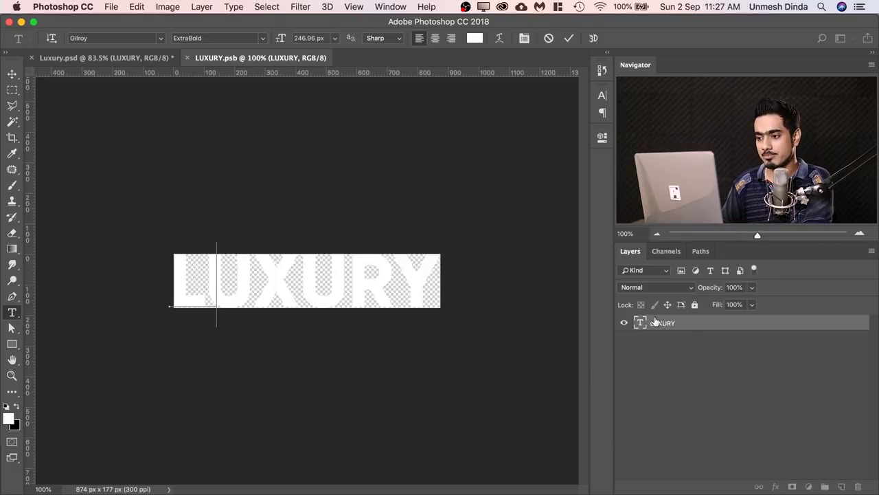
pyautogui.write('KEKE')
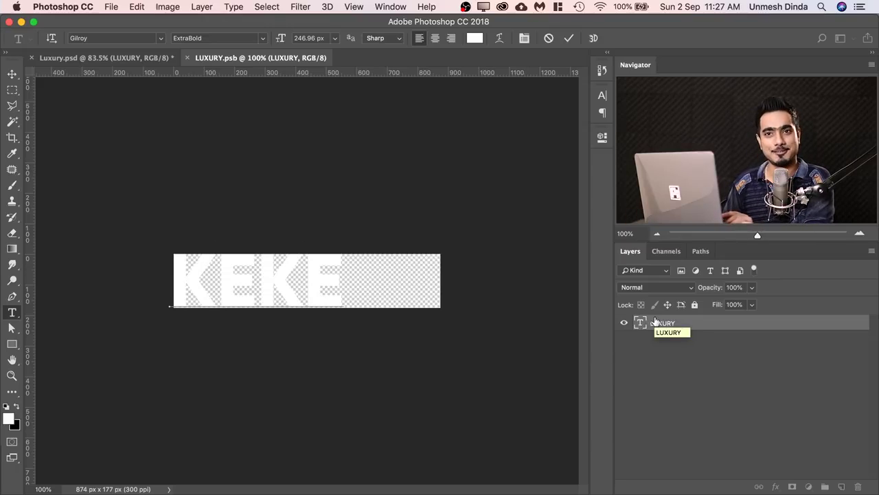
pyautogui.click(111, 7)
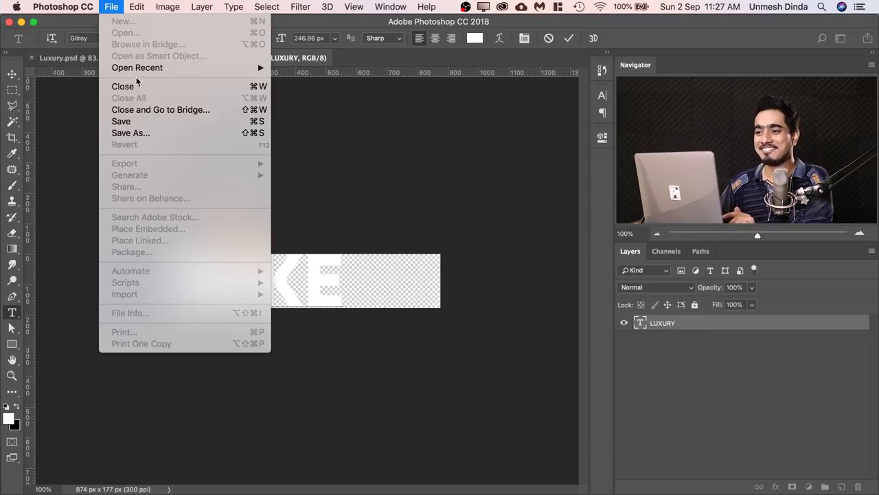
pyautogui.click(130, 122)
pyautogui.press('g')
pyautogui.click(134, 59)
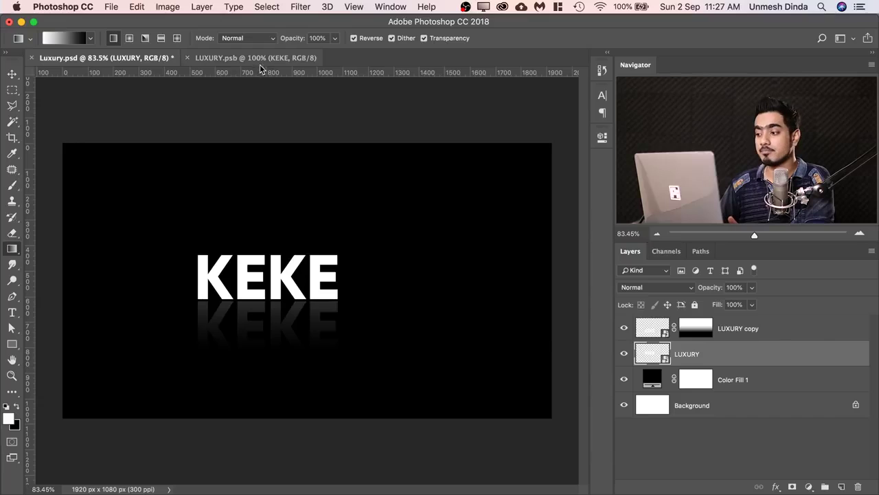
# Open the contents of the LUXURY smart object and replace the KEKE text with COMFORT.
pyautogui.doubleClick(656, 355)
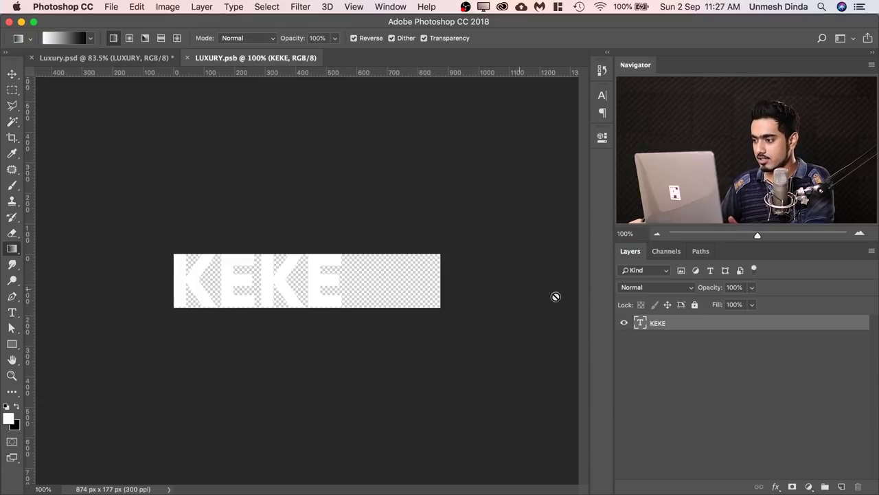
pyautogui.doubleClick(641, 323)
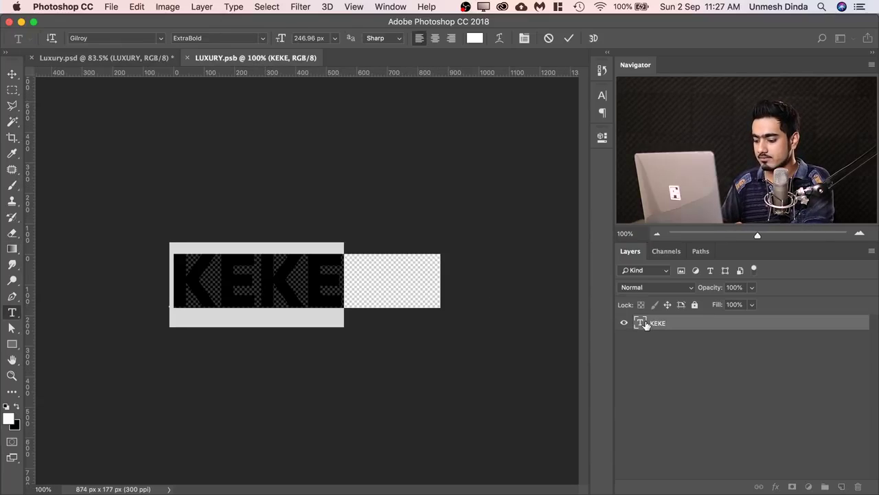
pyautogui.write('COMFO')
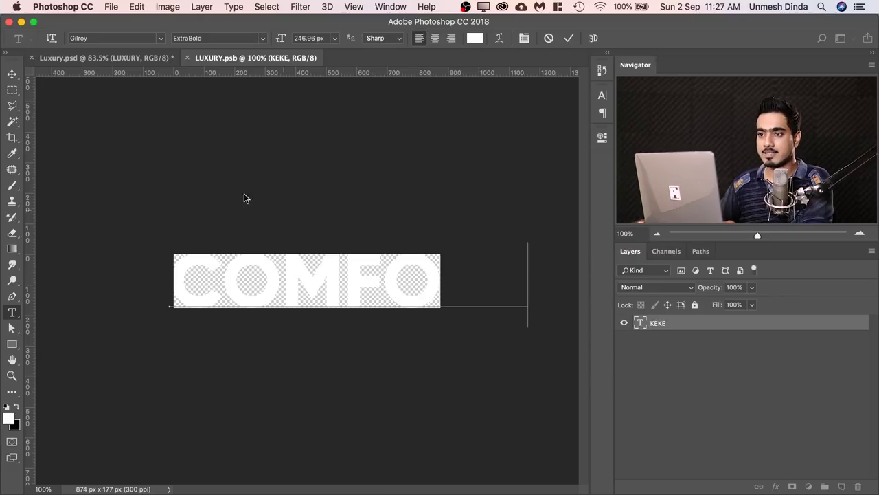
pyautogui.click(11, 73)
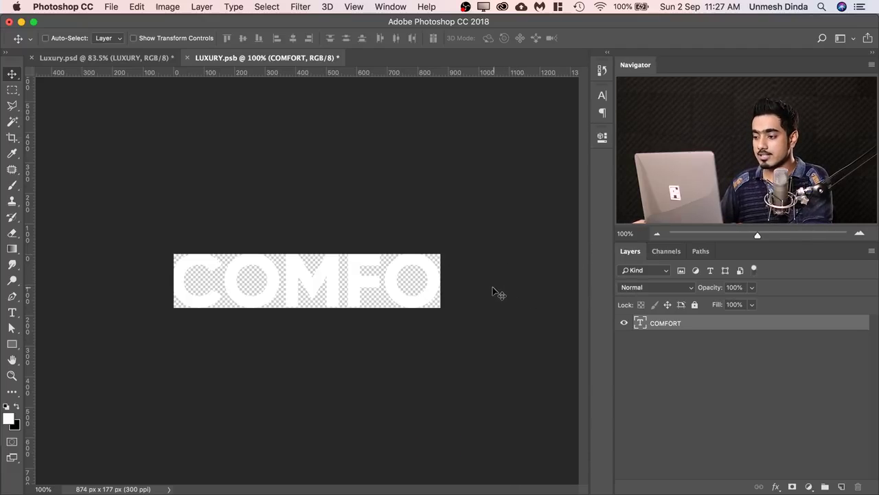
# Widen the smart object's canvas on the right with Crop to fit COMFORT, about 1187 x 177 px, save it and return to Luxury.psd.
pyautogui.press('c')
pyautogui.moveTo(440, 280); pyautogui.dragTo(503, 268)
pyautogui.press('Return')
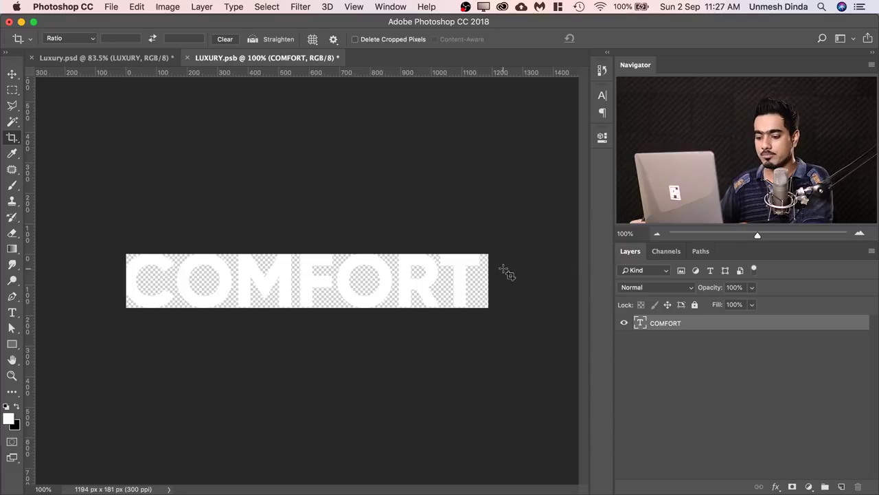
pyautogui.press('super+s')
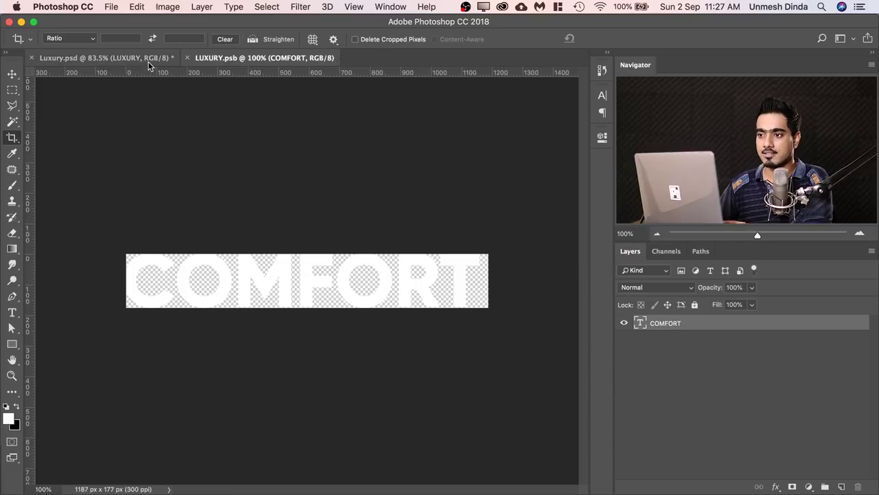
pyautogui.click(148, 60)
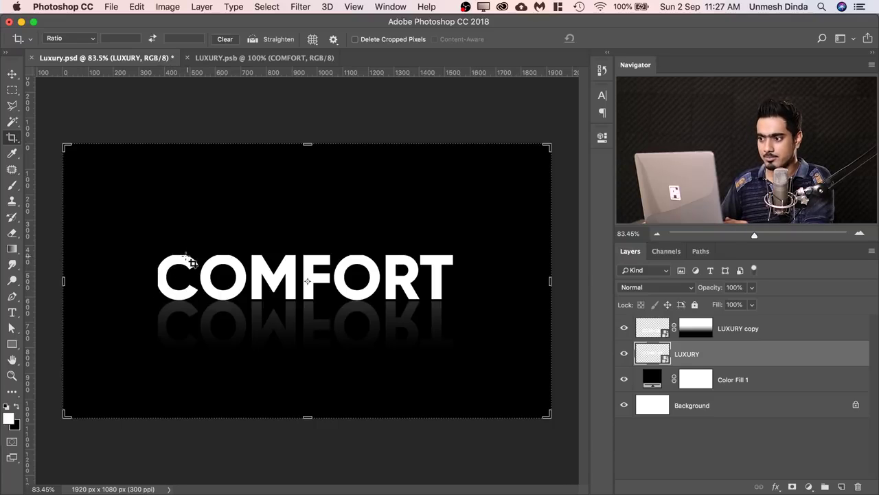
# Extend the LUXURY.psb canvas above and beside COMFORT to about 1244 x 213 px, save it, and check the reflection in Luxury.psd.
pyautogui.click(229, 57)
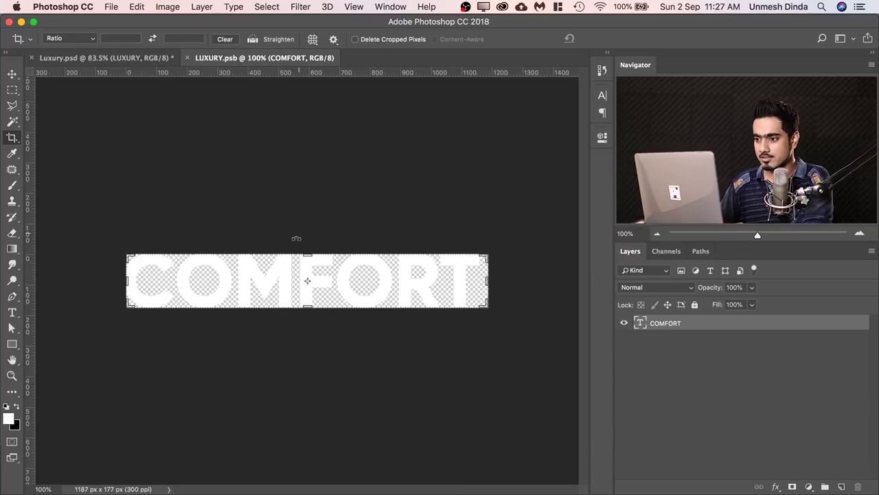
pyautogui.moveTo(307, 254); pyautogui.dragTo(307, 248)
pyautogui.moveTo(127, 288); pyautogui.dragTo(119, 288)
pyautogui.press('Return')
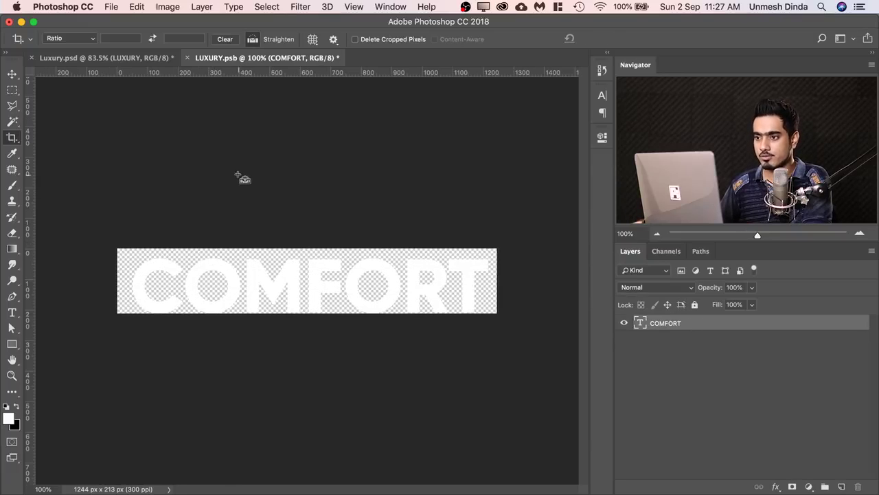
pyautogui.click(103, 58)
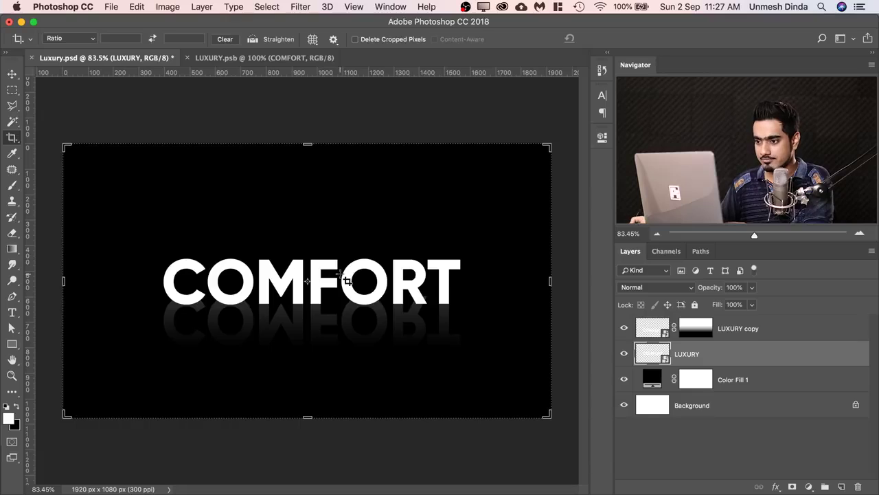
pyautogui.click(12, 74)
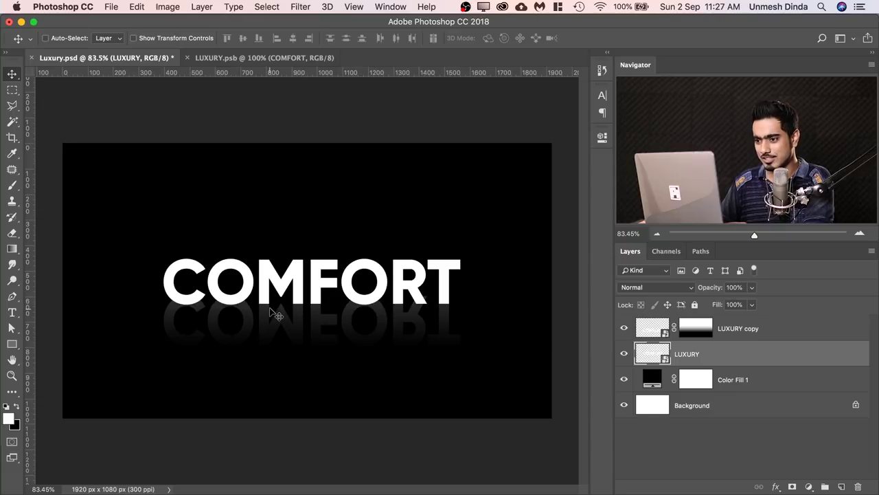
# Crop the extra space above COMFORT in LUXURY.psb to about 1244 x 181 px, save it, and return to Luxury.psd.
pyautogui.click(251, 58)
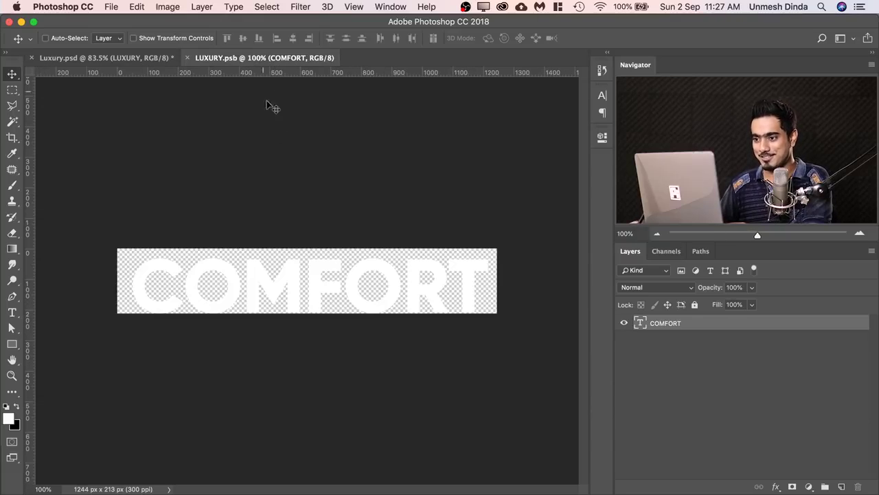
pyautogui.press('c')
pyautogui.moveTo(307, 249); pyautogui.dragTo(318, 251)
pyautogui.press('Escape')
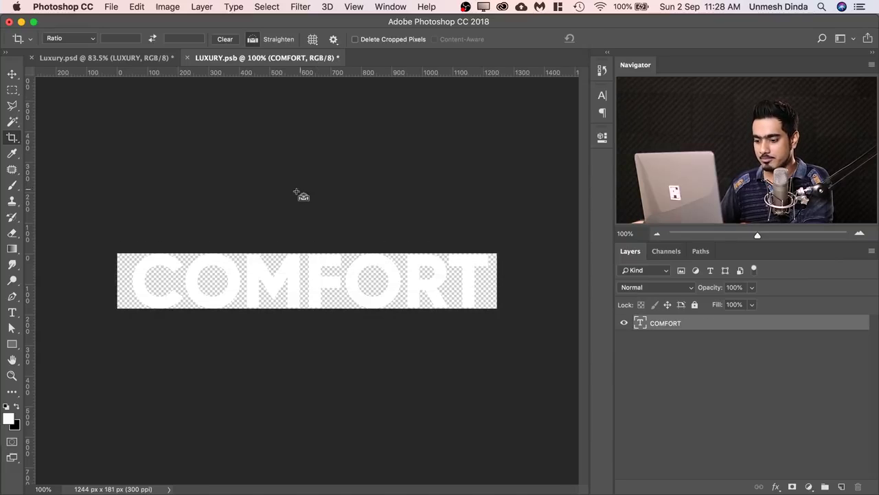
pyautogui.press('super+s')
pyautogui.click(128, 59)
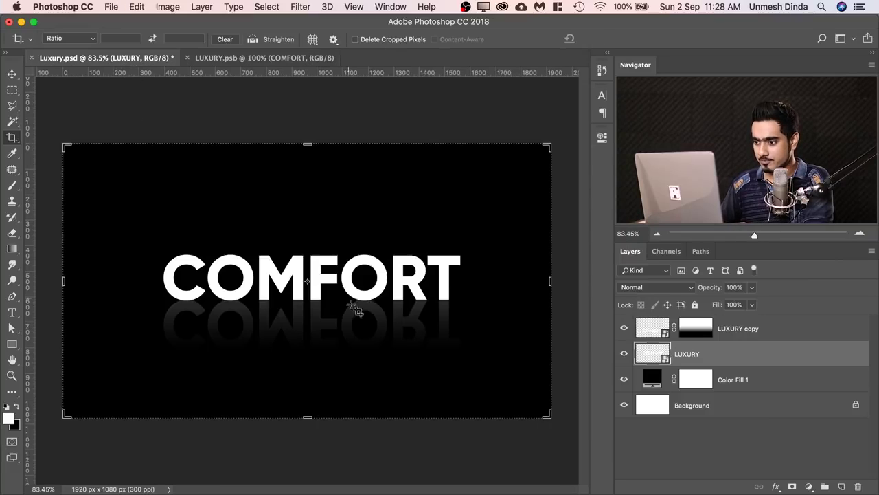